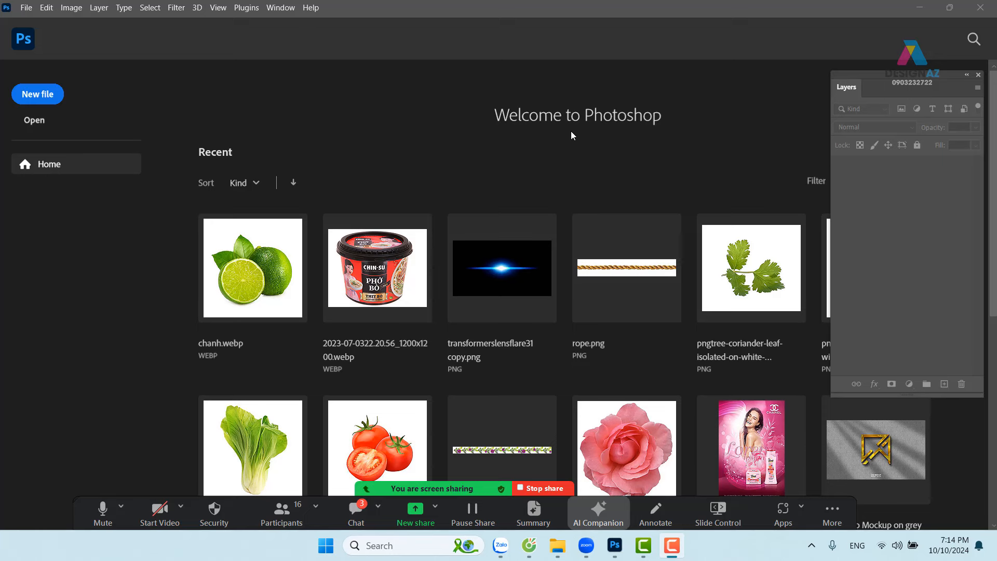
Check the list of participants in the Zoom meeting, then close the list
left_click(289, 512)
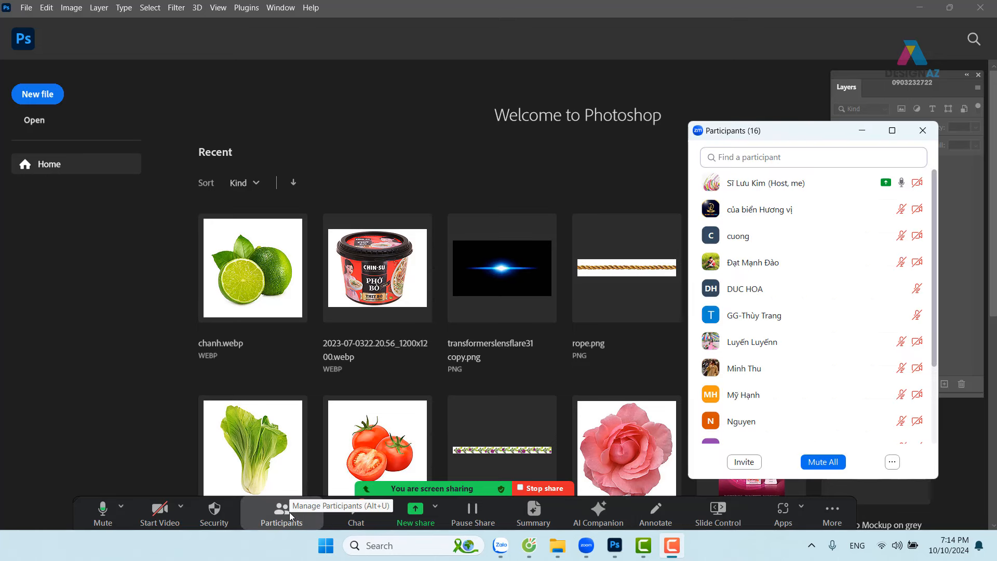
scroll(710, 349, "down", 5)
scroll(735, 338, "down", 1)
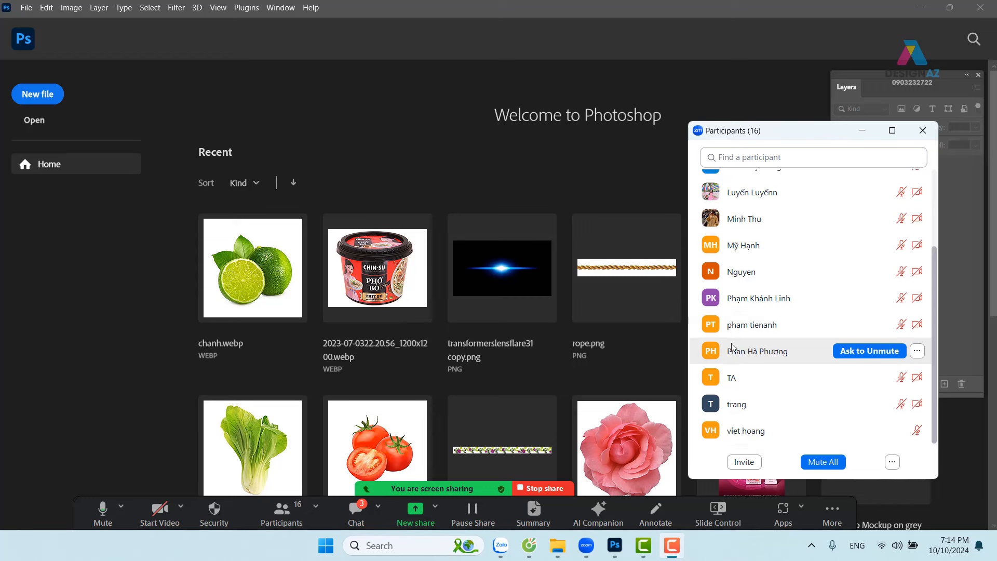
scroll(737, 338, "up", 6)
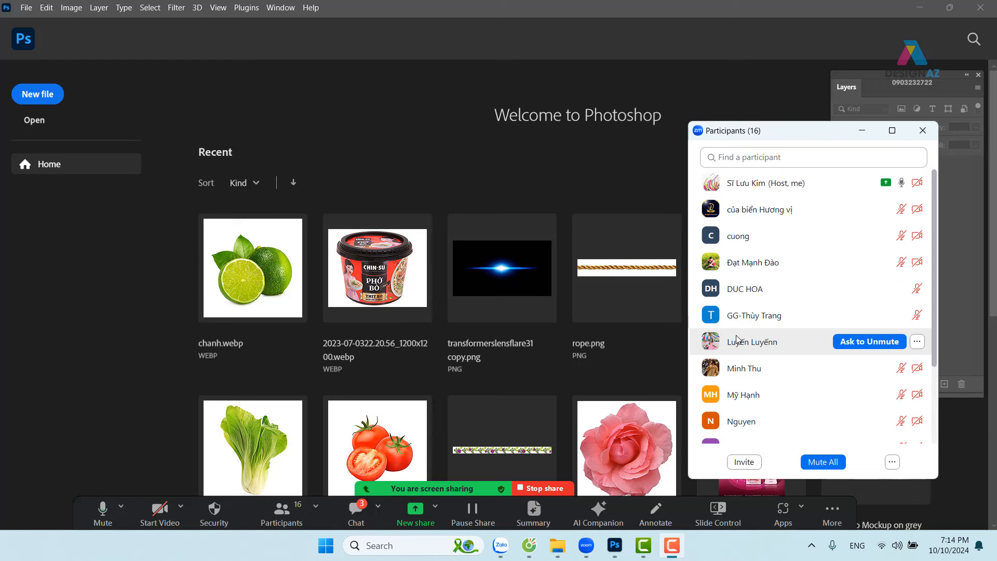
left_click(862, 134)
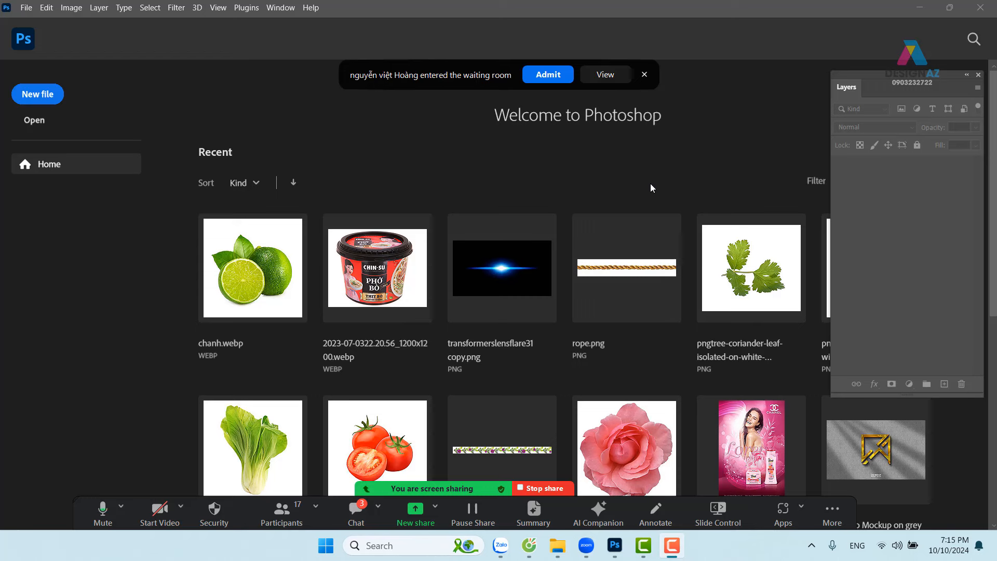
Admit the two people in the waiting room to the meeting
left_click(556, 80)
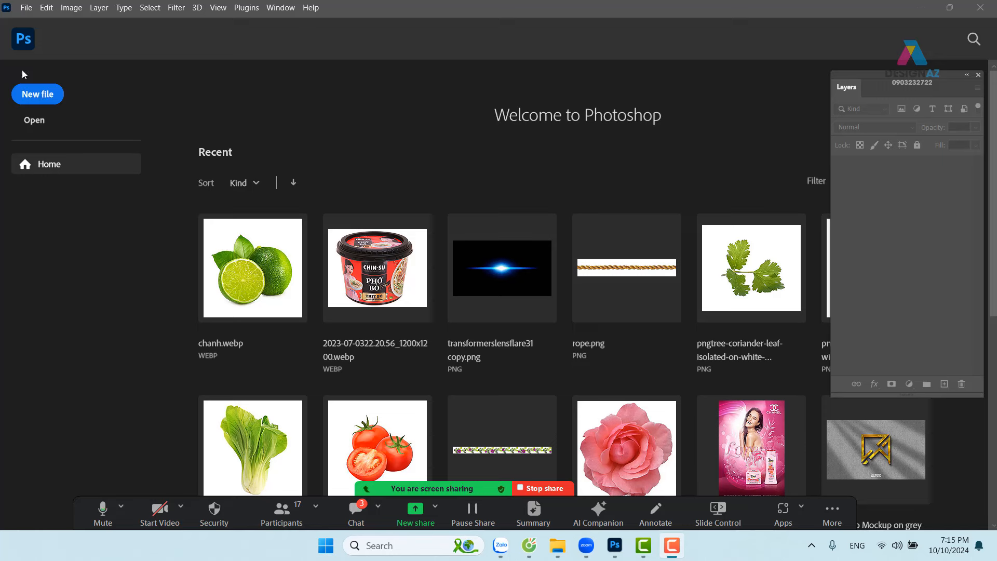
left_click(26, 8)
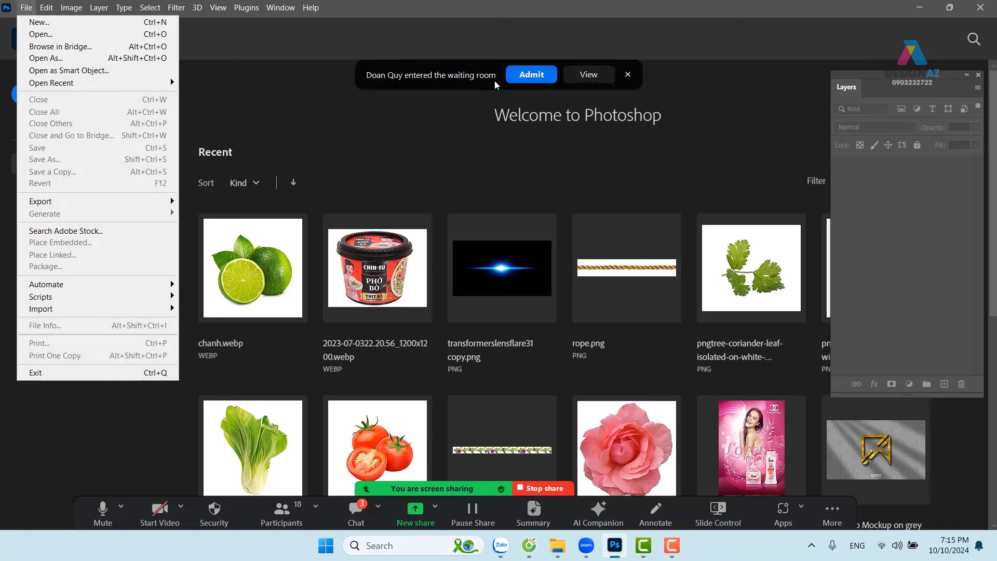
left_click(520, 78)
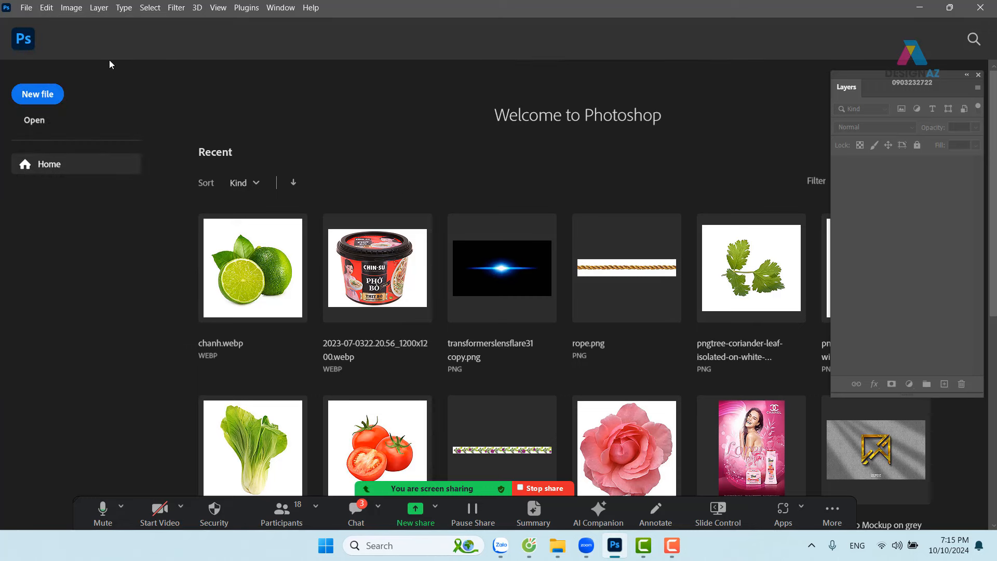
Start a new document and review its width, height and measurement unit options, keeping Pixels as the unit
left_click(26, 9)
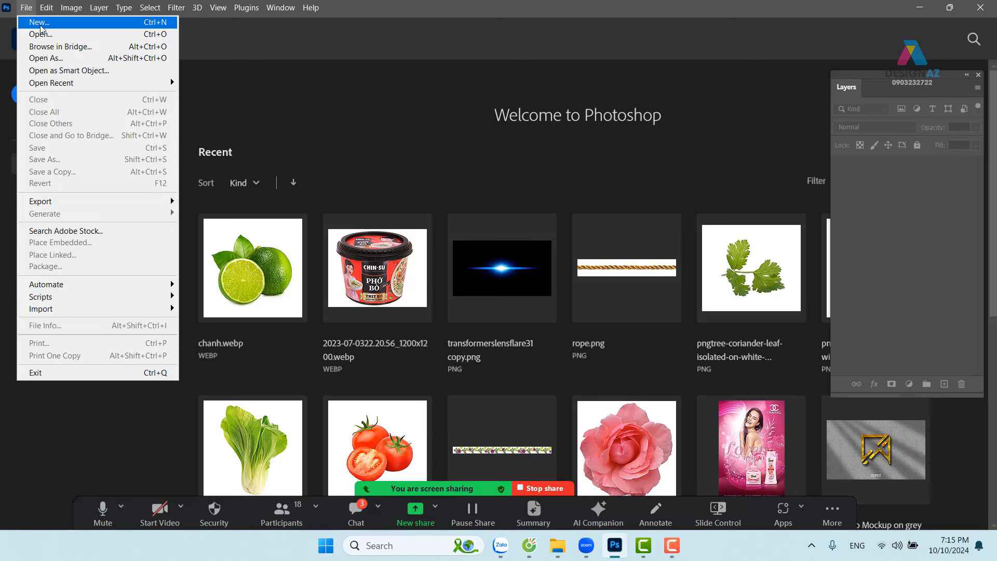
left_click(67, 23)
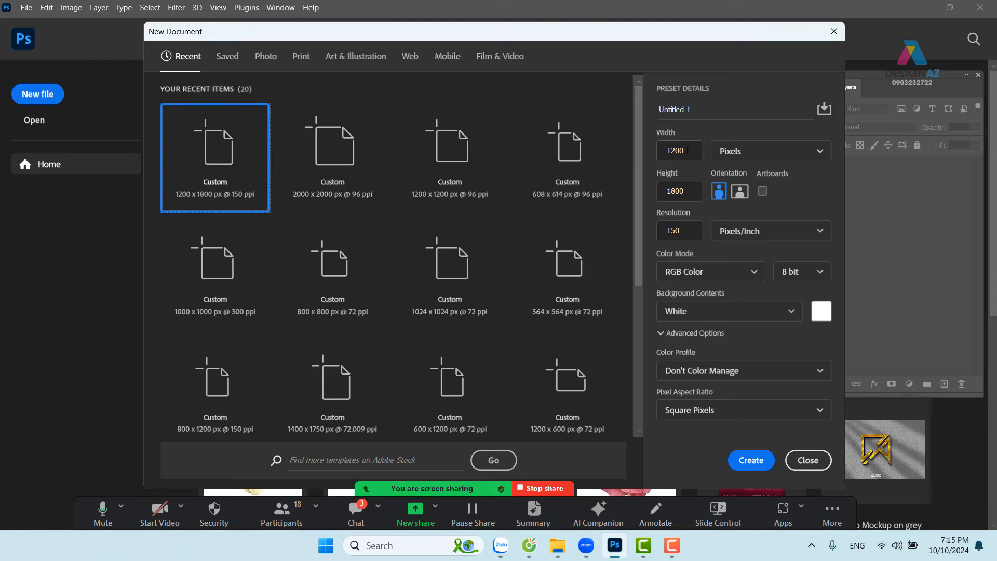
left_click(698, 197)
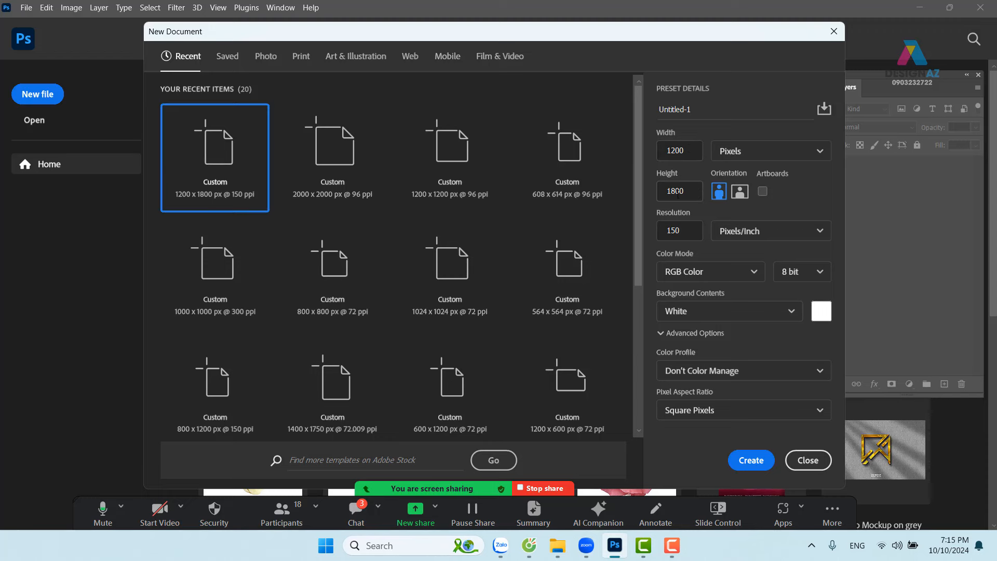
left_click(673, 190)
left_click(655, 151)
key("Right")
left_click_drag(687, 151, 650, 151)
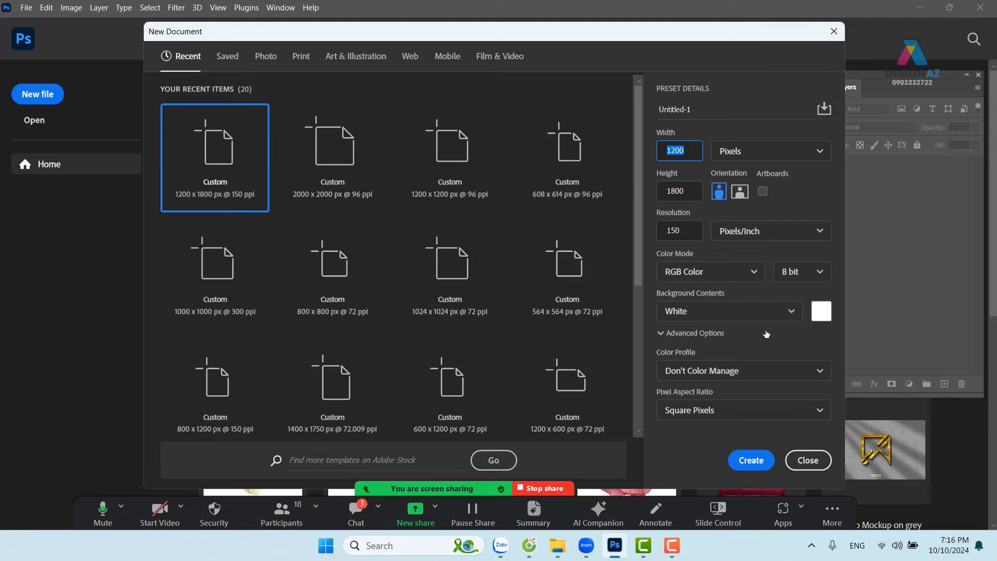
left_click(756, 156)
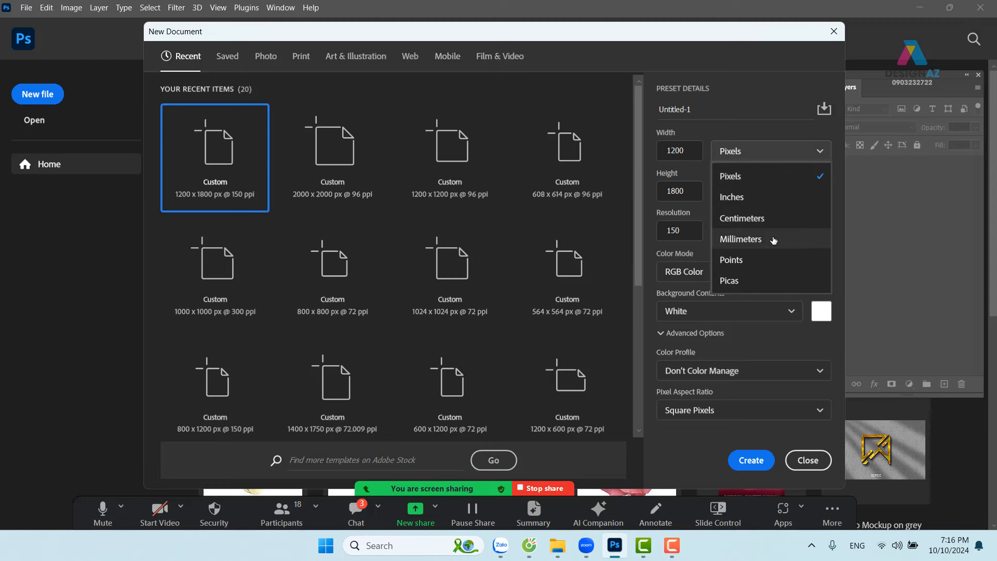
left_click(762, 64)
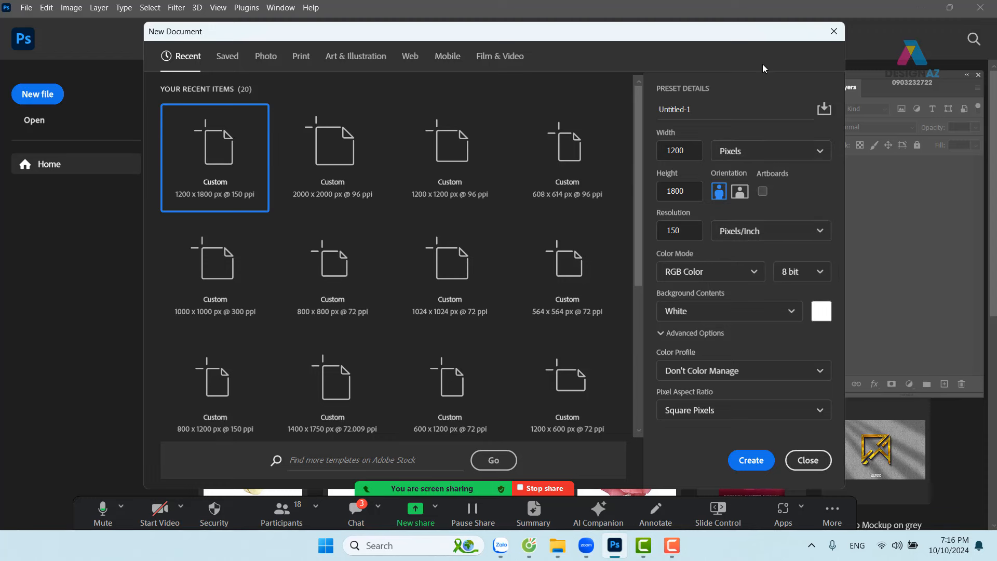
Name the new document "bai tap đo hoa 1"
left_click(700, 113)
left_click_drag(701, 113, 637, 111)
type("ba")
type("i tap")
type(" d")
type("do hoa")
type(" 1")
left_click_drag(724, 109, 628, 119)
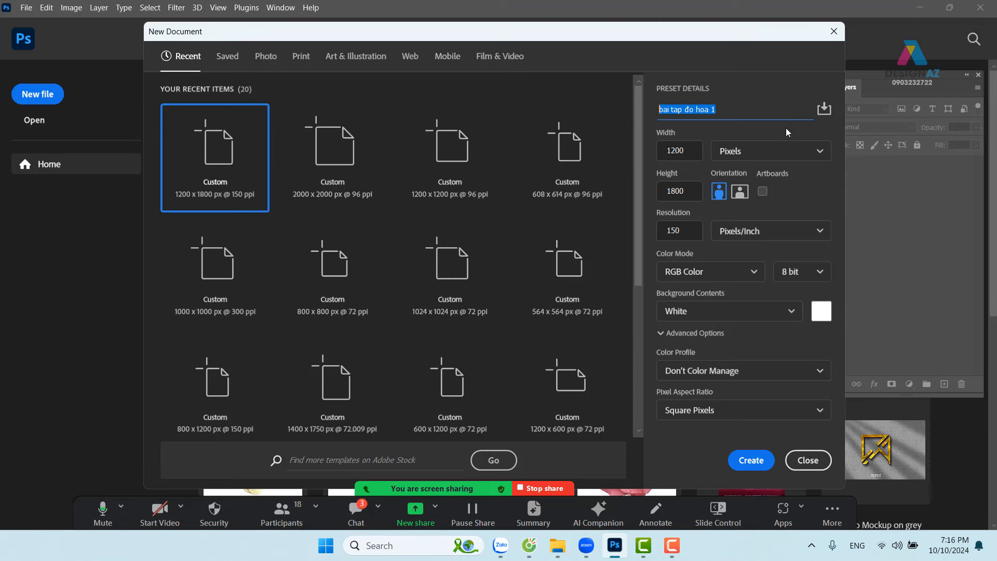
Set the document's height to 603 pixels, keep the 1200-pixel width, and choose landscape orientation
double_click(697, 151)
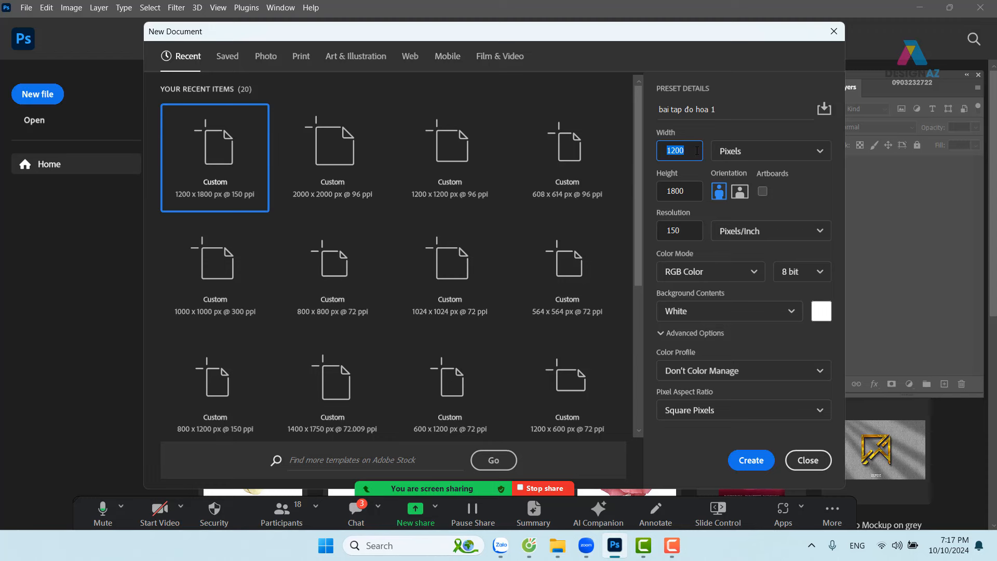
left_click_drag(692, 194, 674, 196)
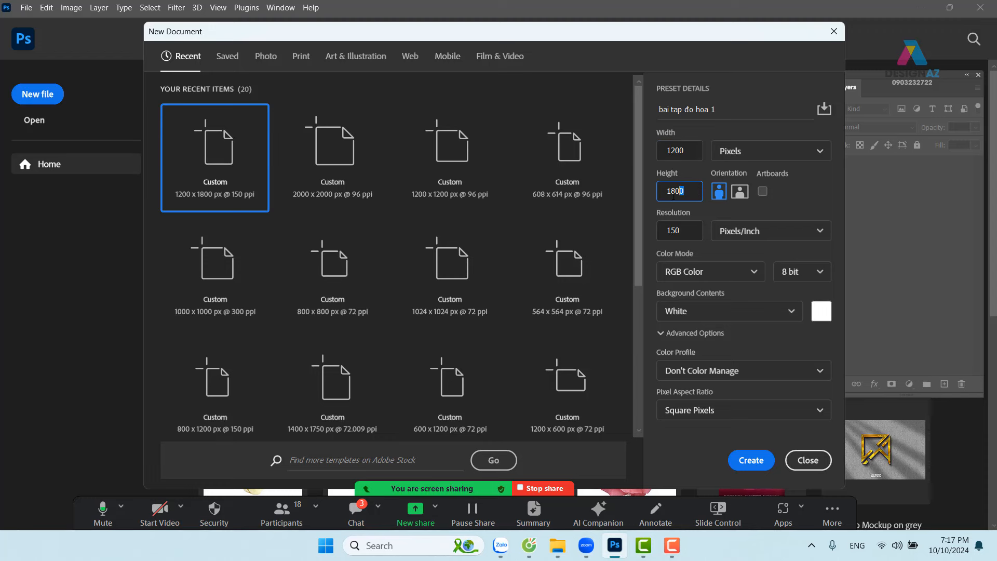
type("603")
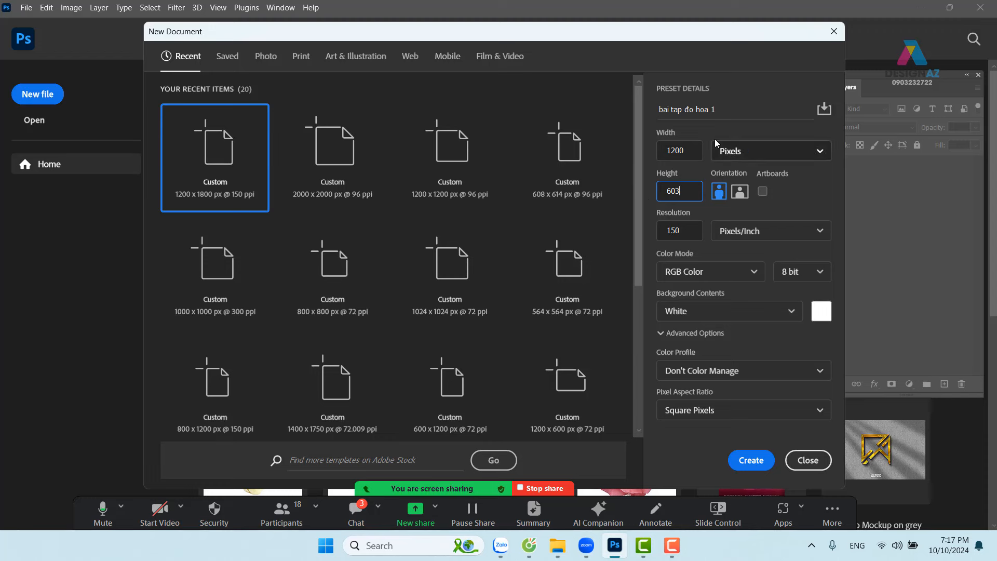
left_click(814, 192)
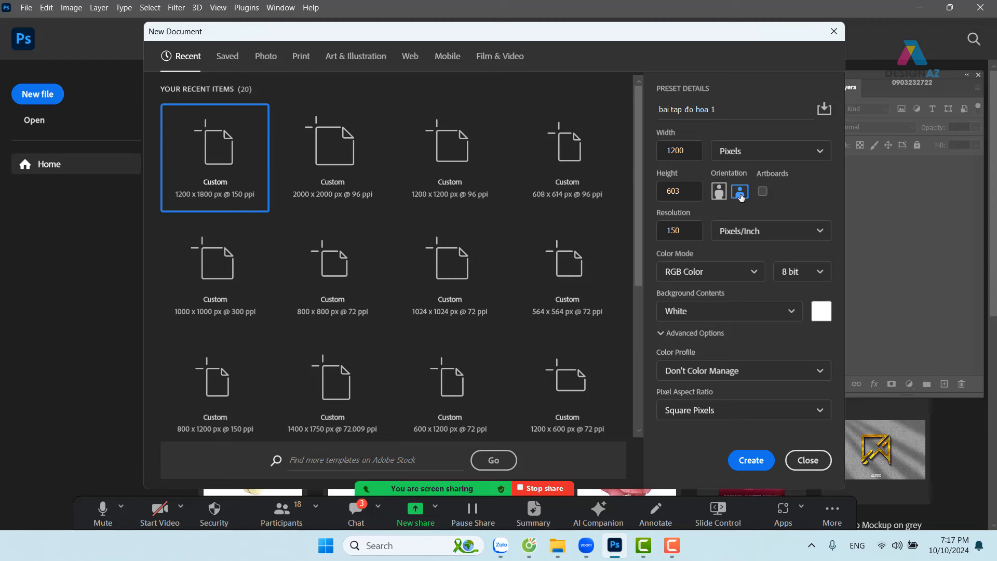
left_click(718, 192)
left_click(736, 194)
left_click(724, 199)
left_click(741, 195)
Review the resolution, color mode and bit depth choices, and create the document at 150 pixels/inch in 8 bit RGB Color
left_click_drag(688, 230, 633, 238)
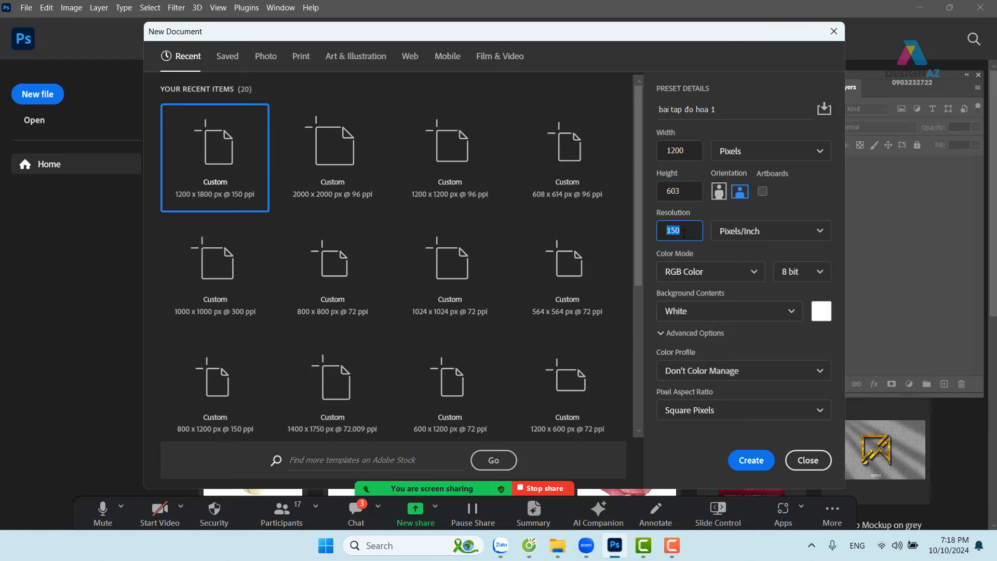
left_click(752, 273)
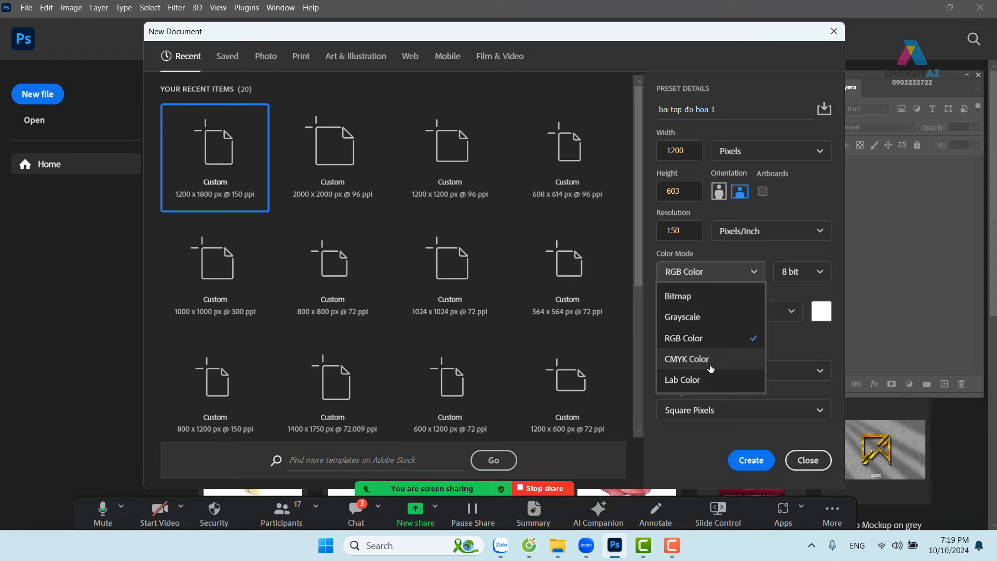
left_click(821, 248)
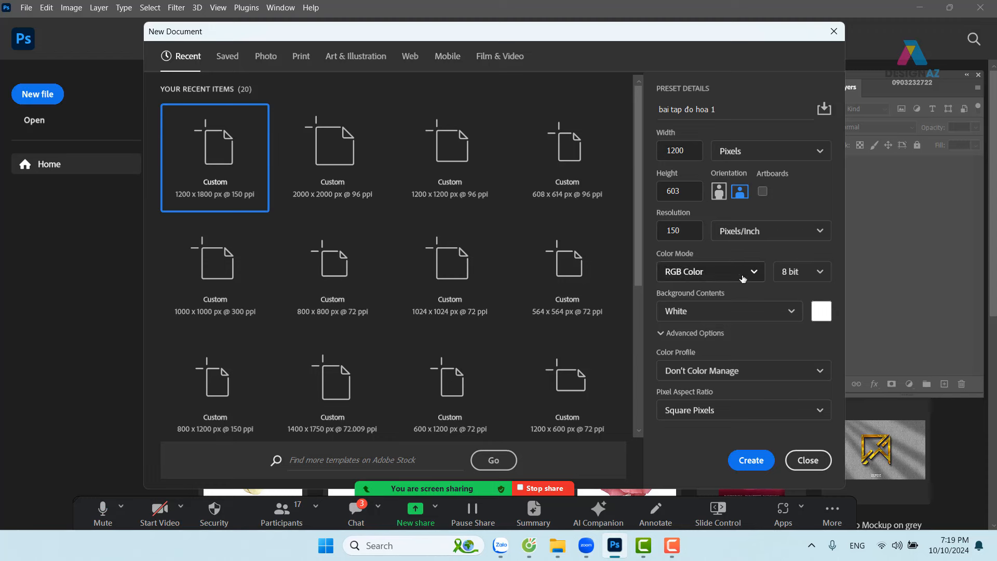
left_click(803, 273)
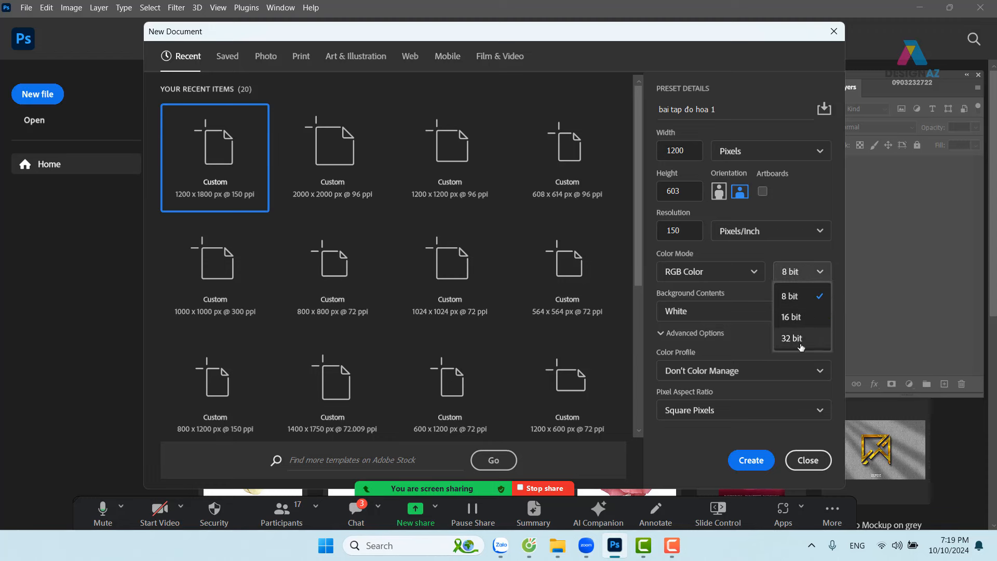
left_click(830, 248)
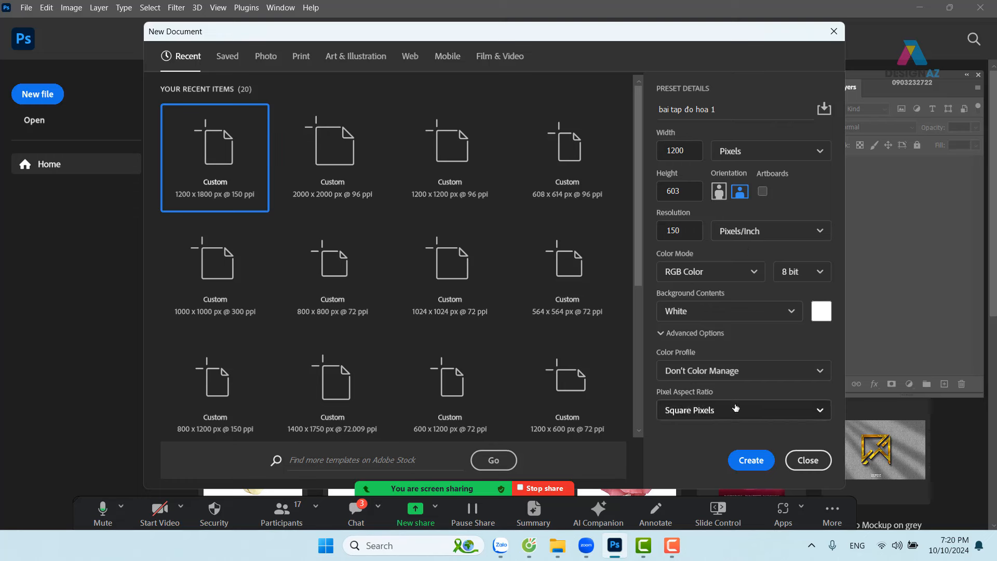
left_click(761, 463)
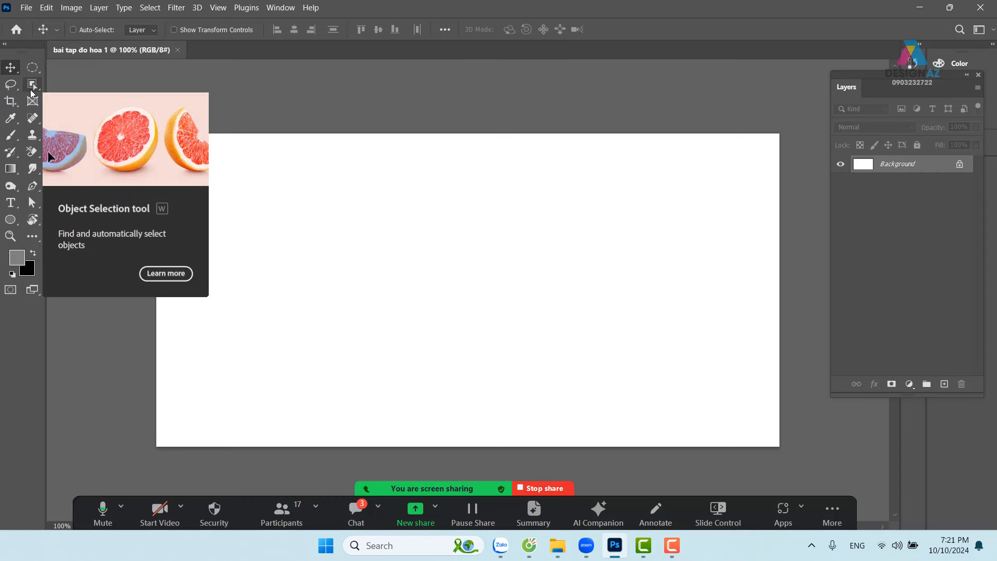
Move the floating Layers panel over the canvas, then hide it and show it again
left_click_drag(928, 83, 812, 70)
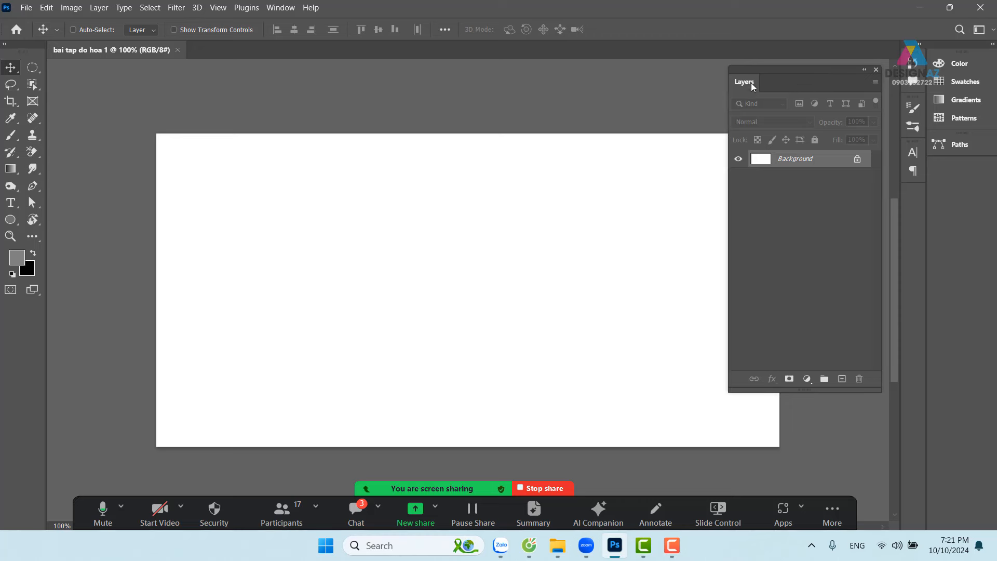
left_click(285, 8)
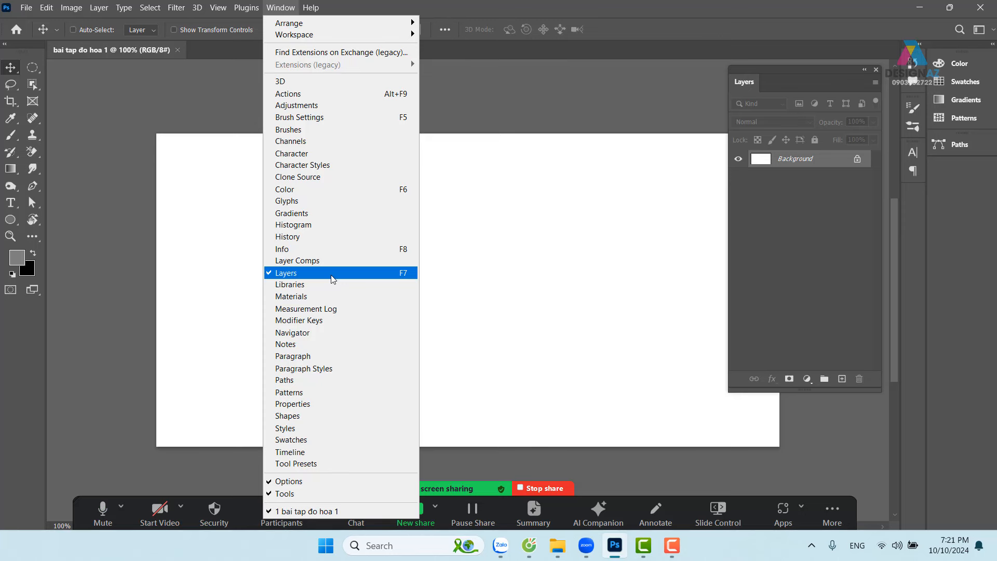
left_click(333, 280)
left_click(288, 9)
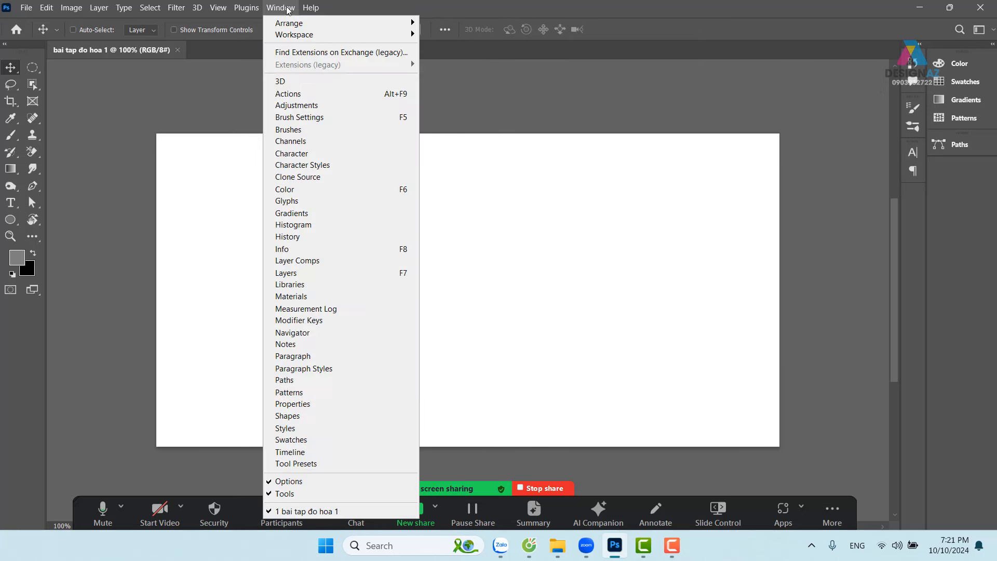
left_click(322, 279)
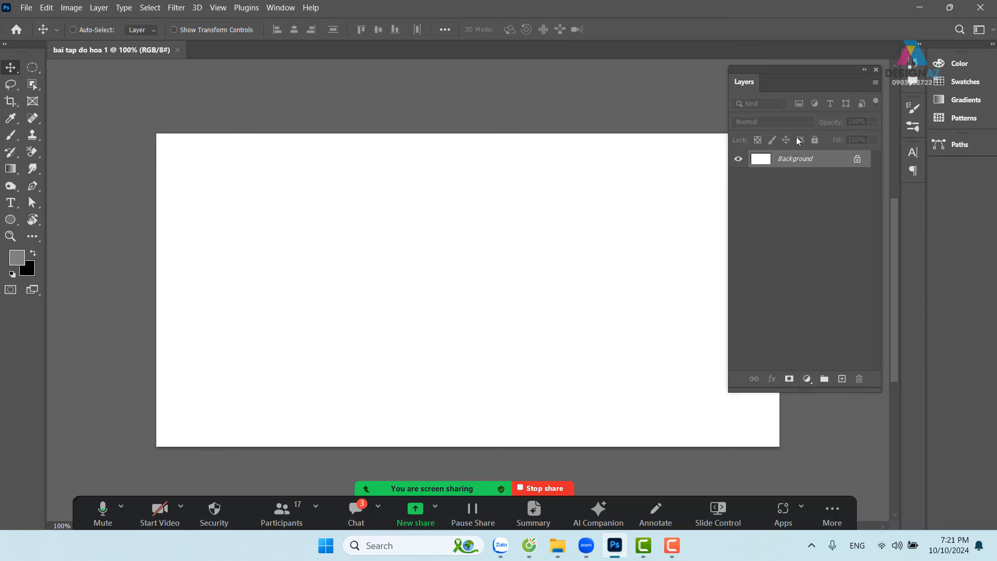
Close the Layers panel, bring it back and shift it slightly
left_click(877, 70)
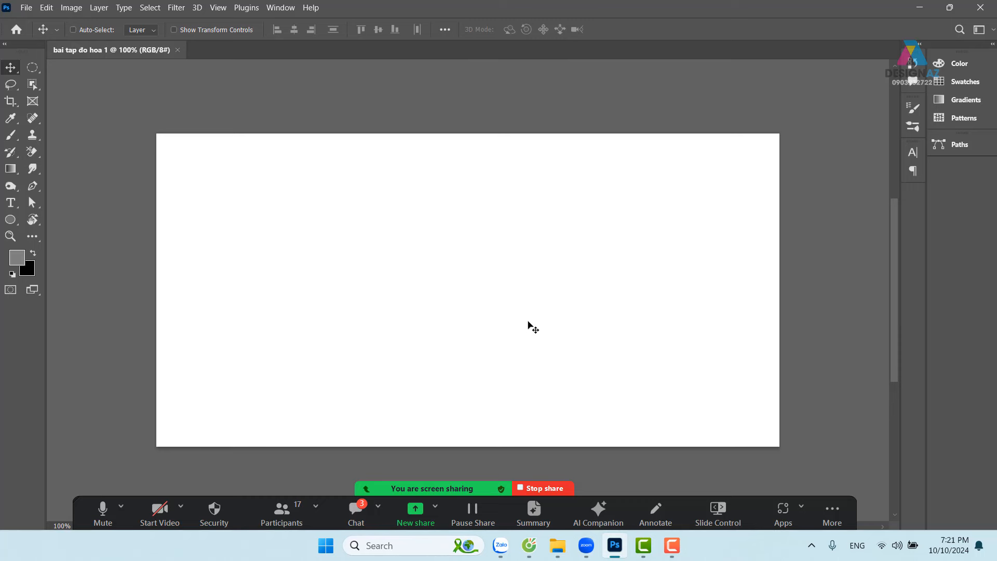
key("F7")
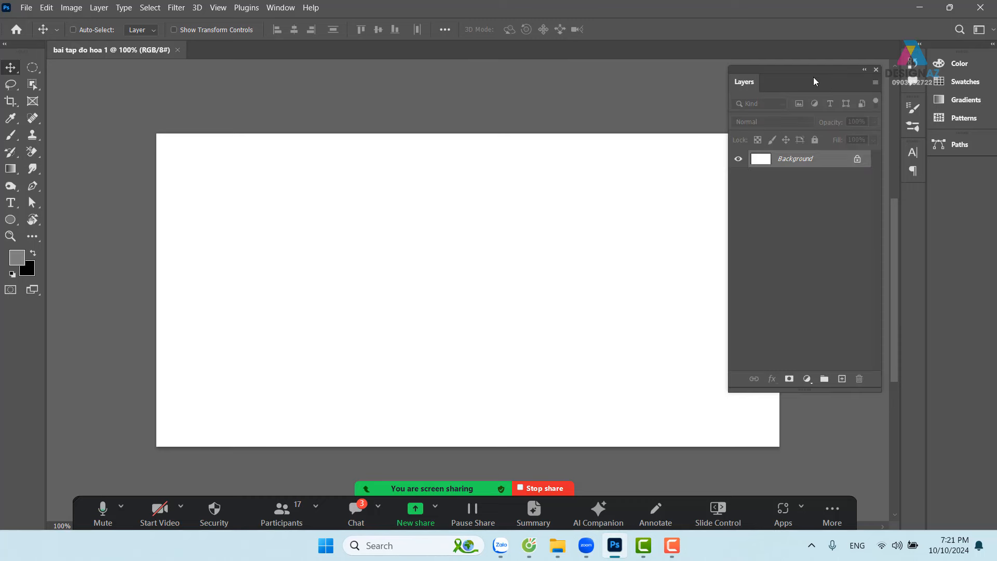
mouse_move(814, 78)
left_mouse_down()
mouse_move(808, 92)
mouse_move(820, 72)
left_mouse_up()
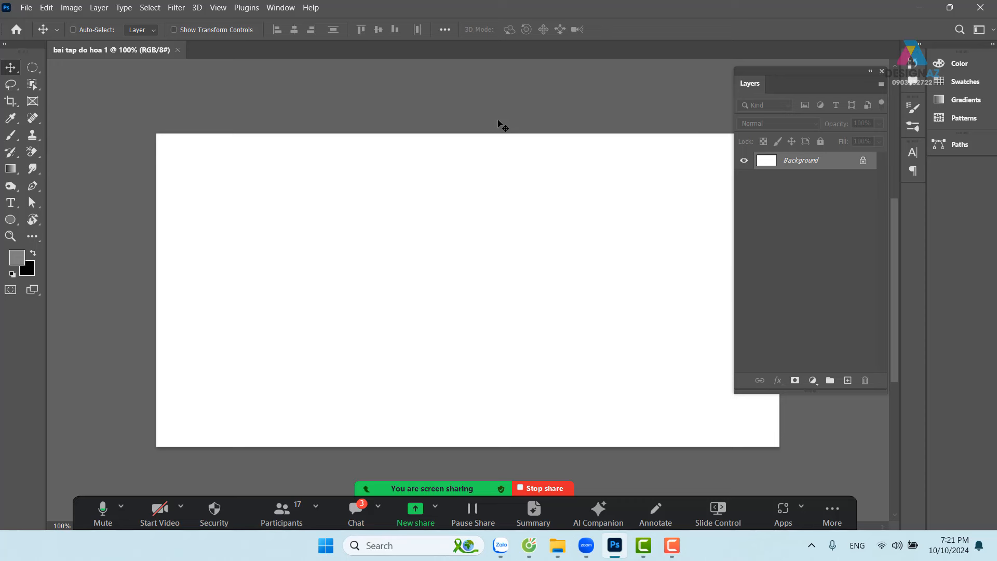
Reset the Essentials workspace to its default panel layout
left_click_drag(580, 211, 519, 202)
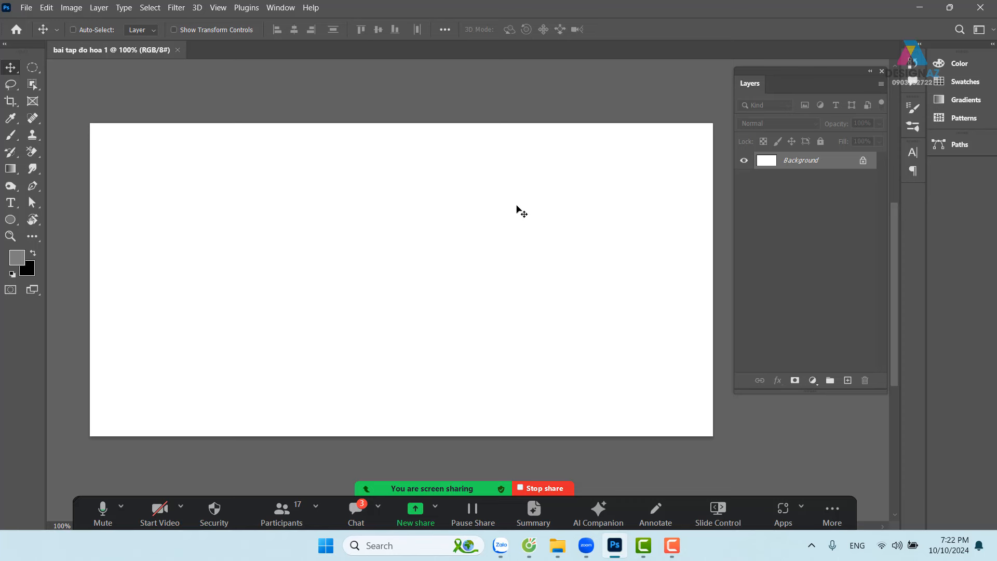
left_click(287, 9)
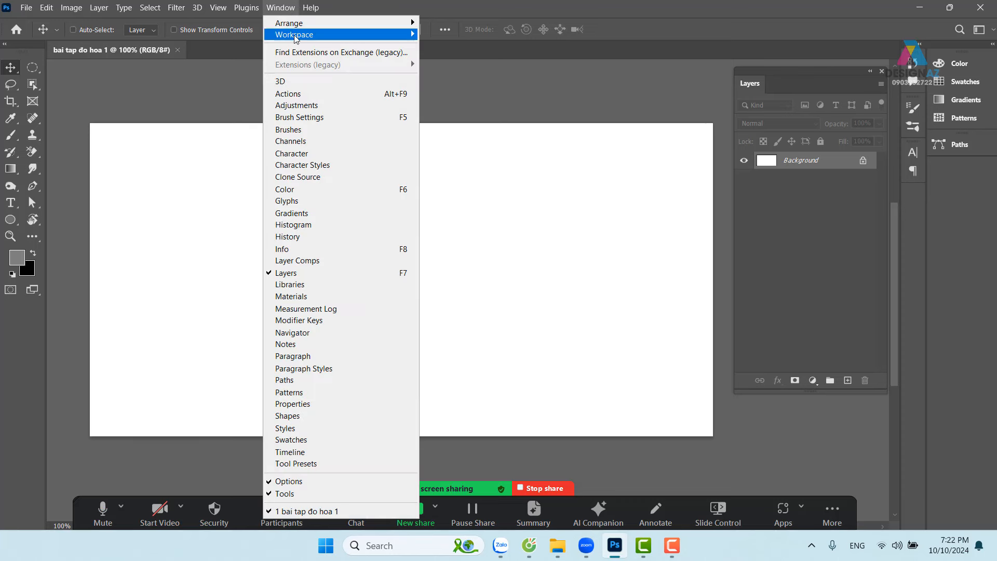
mouse_move(300, 38)
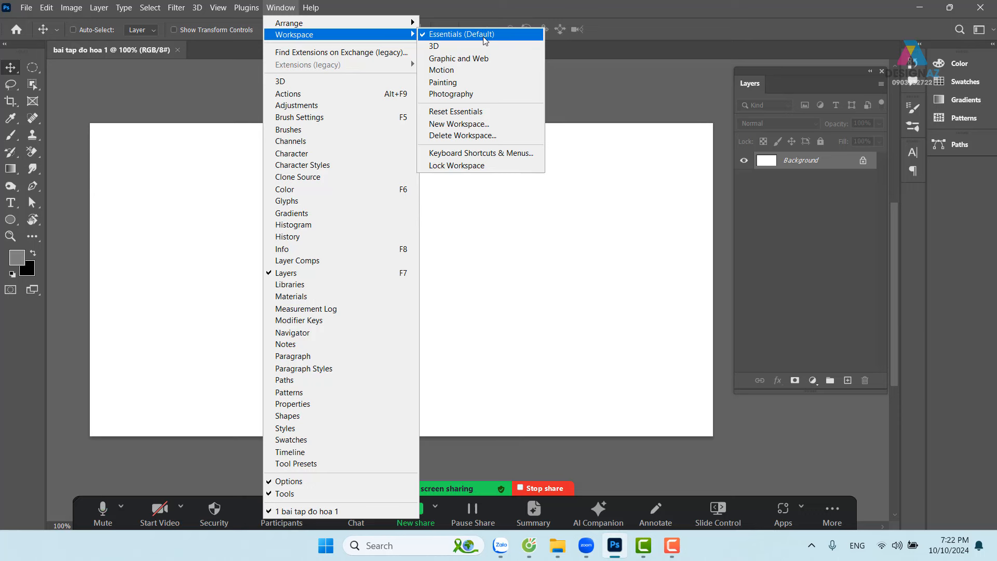
left_click(470, 114)
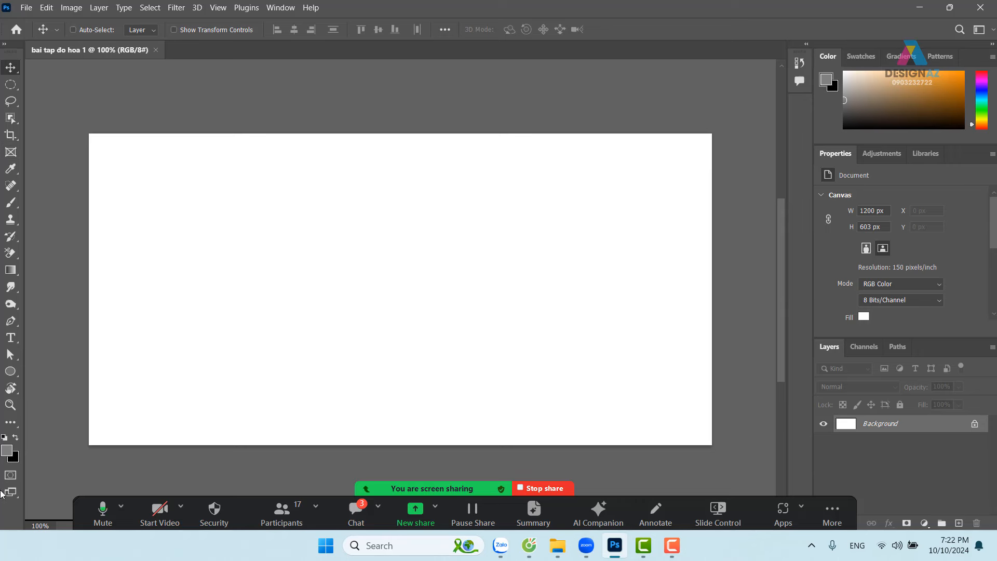
Switch the toolbox to two columns and collapse the docked Color, Properties and Layers panel groups to icons
left_click(5, 45)
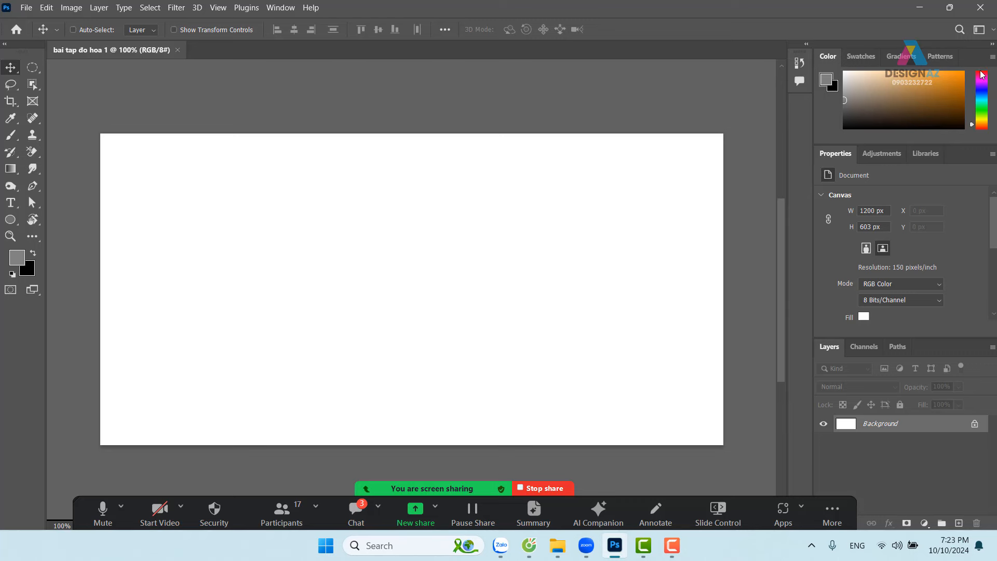
left_click(992, 46)
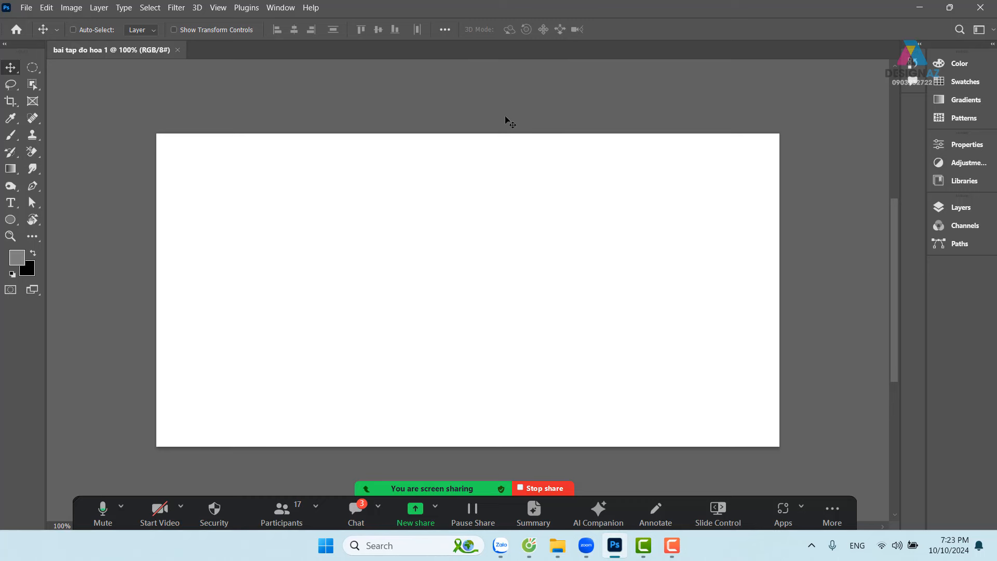
Open the Layers panel beside the icon dock at a taller height, and admit the waiting participant to the Zoom meeting
key("F7")
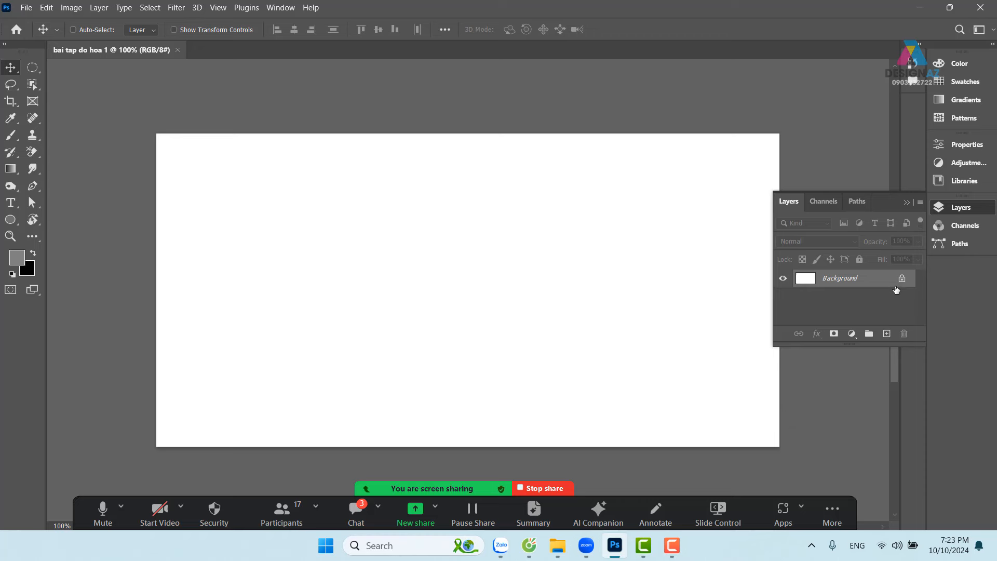
left_click_drag(877, 346, 873, 391)
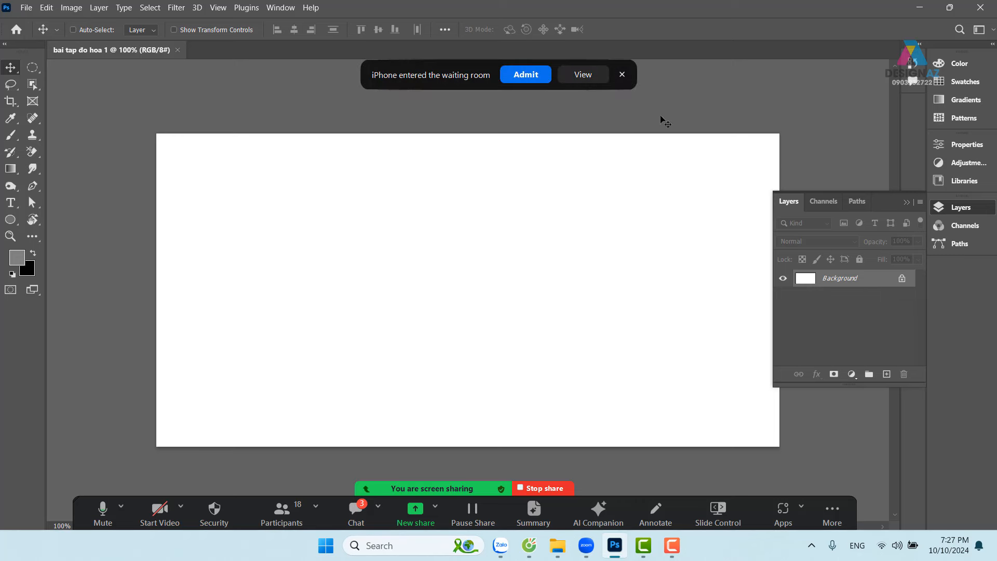
left_click(535, 76)
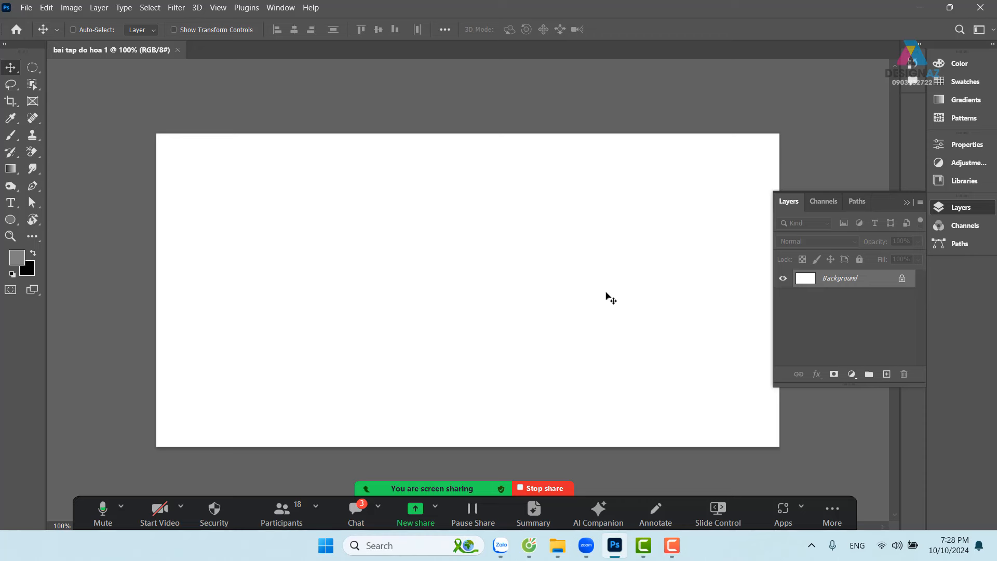
Open the foreground Color Picker over the canvas and choose white (ffffff) with the hue set to 0°
left_click(19, 261)
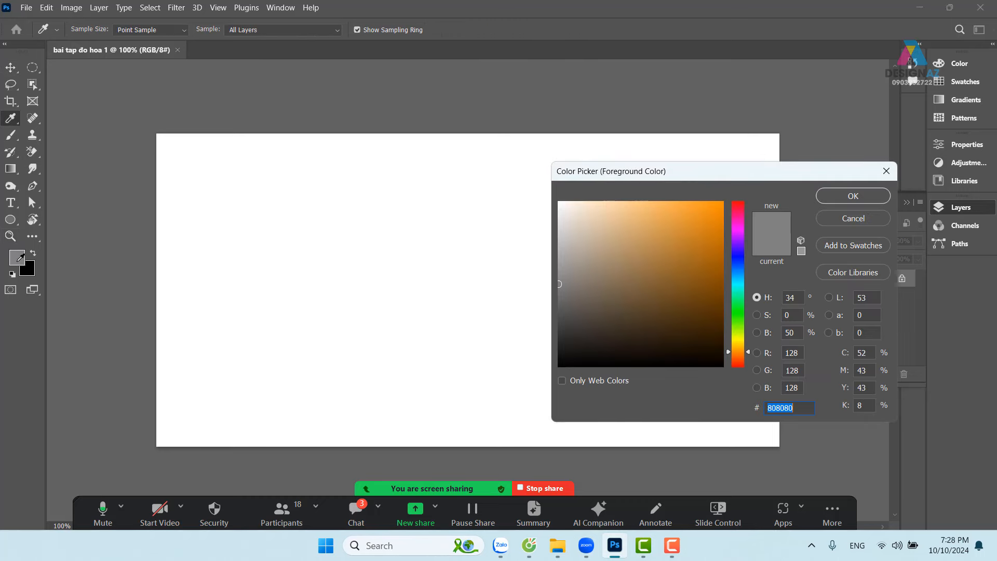
left_click_drag(691, 174, 451, 104)
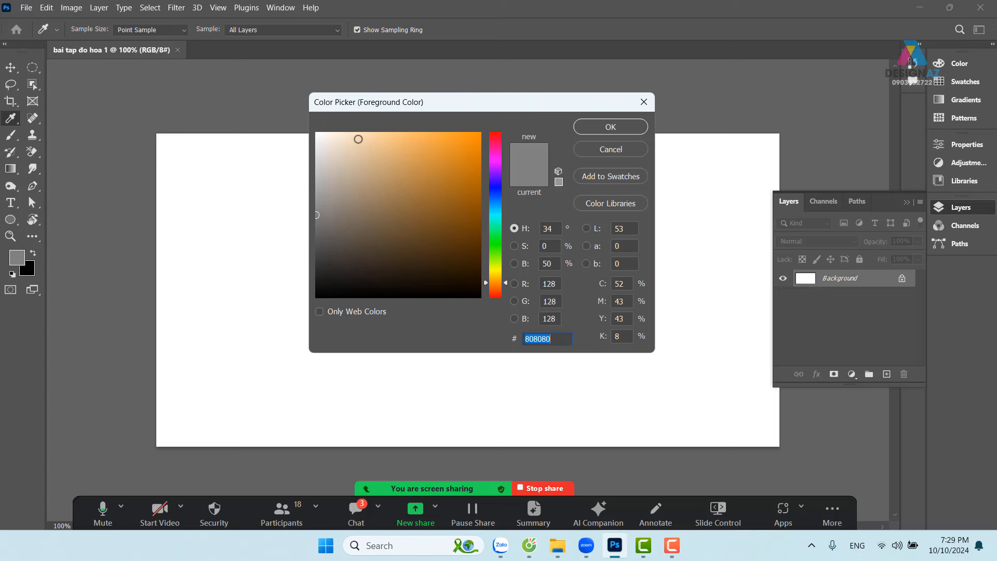
left_click_drag(332, 142, 310, 123)
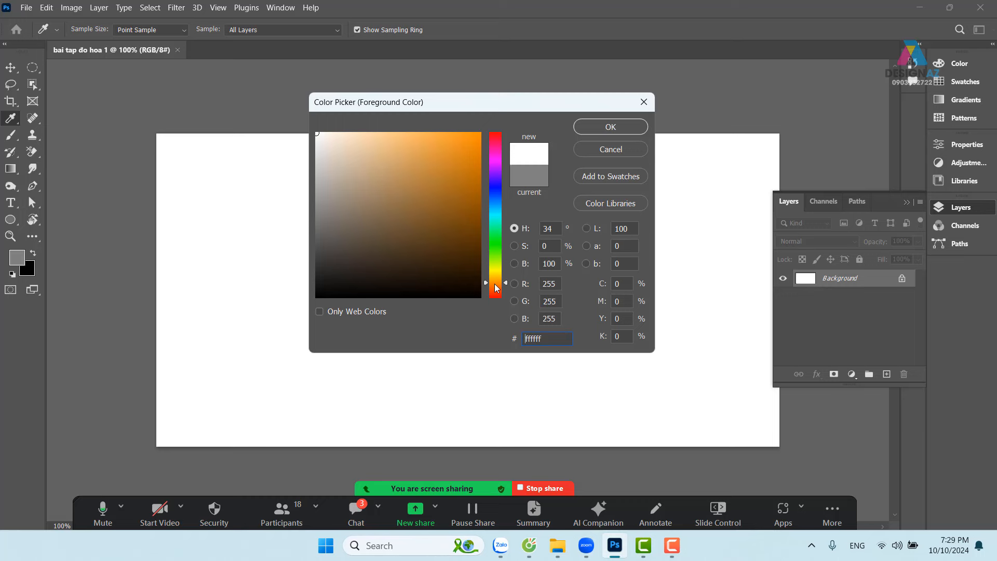
left_click_drag(500, 282, 501, 126)
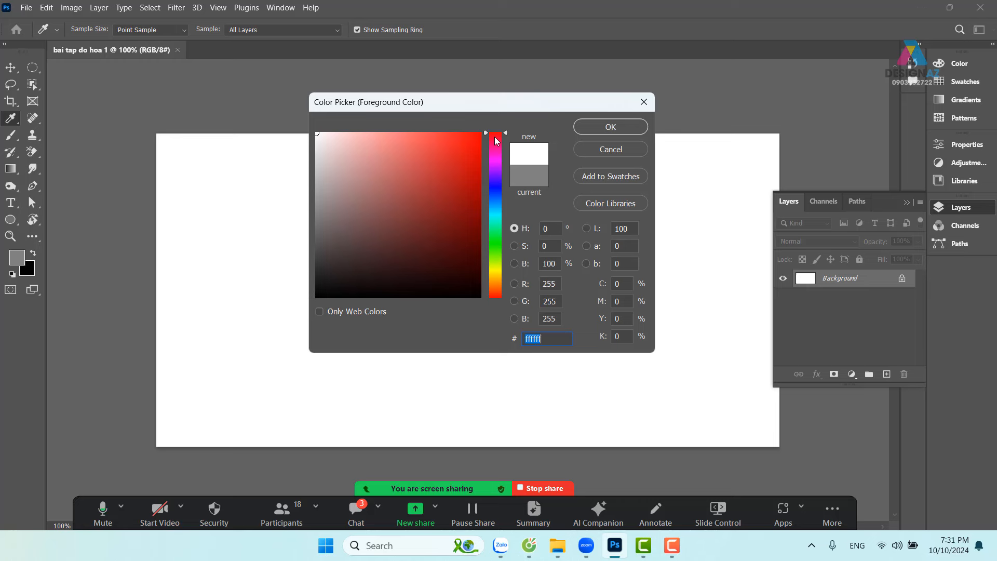
left_click_drag(331, 146, 312, 130)
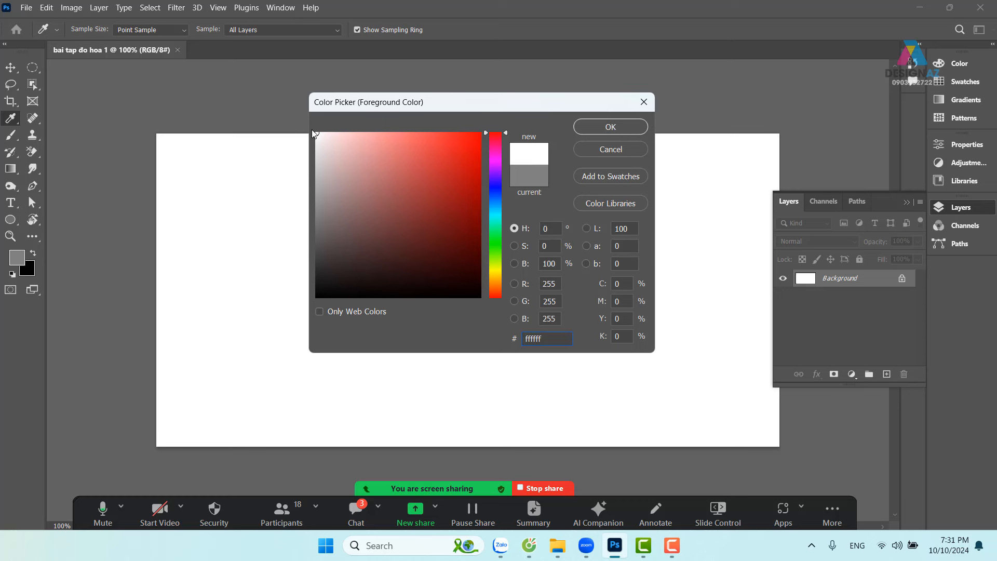
Try increasingly saturated reds at full brightness: ffd0d0, ff7a7a, ff2d2d and pure red ff0000
left_click(346, 133)
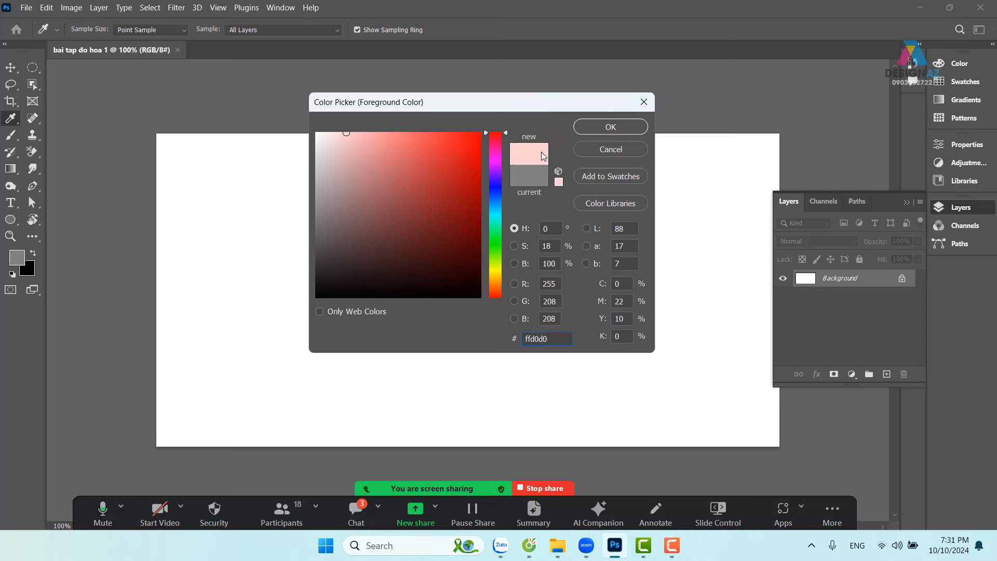
left_click(399, 136)
left_click(402, 133)
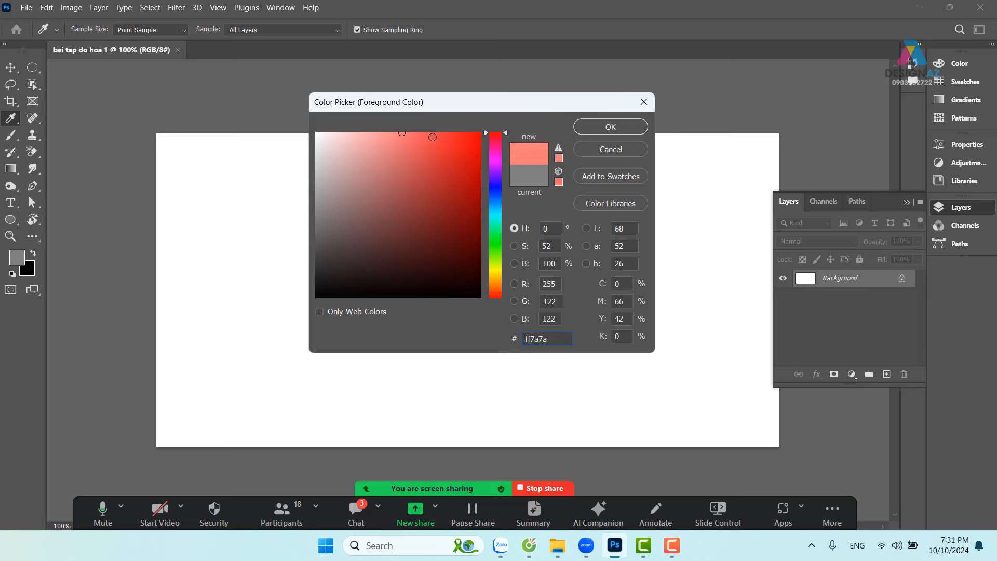
left_click(452, 128)
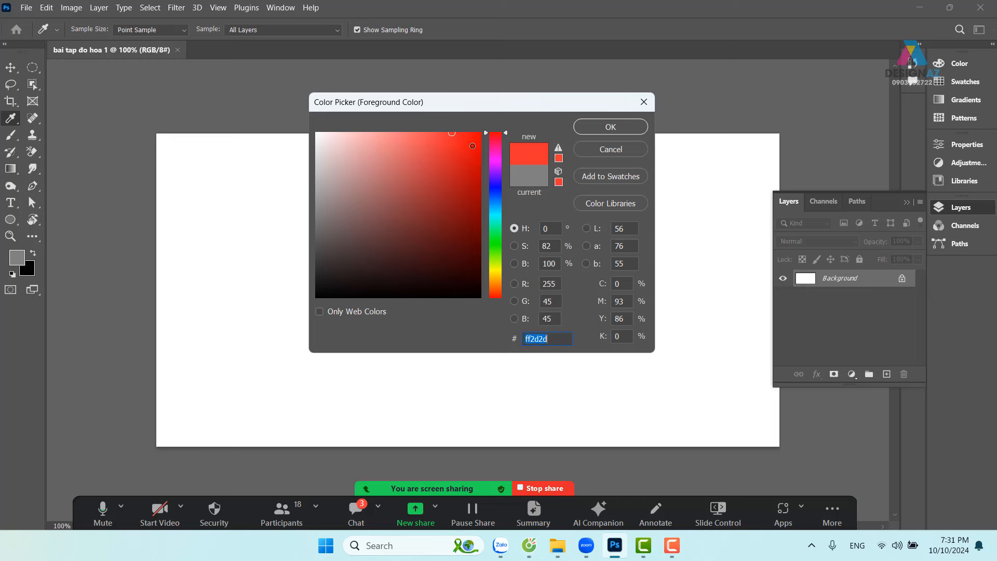
left_click(480, 133)
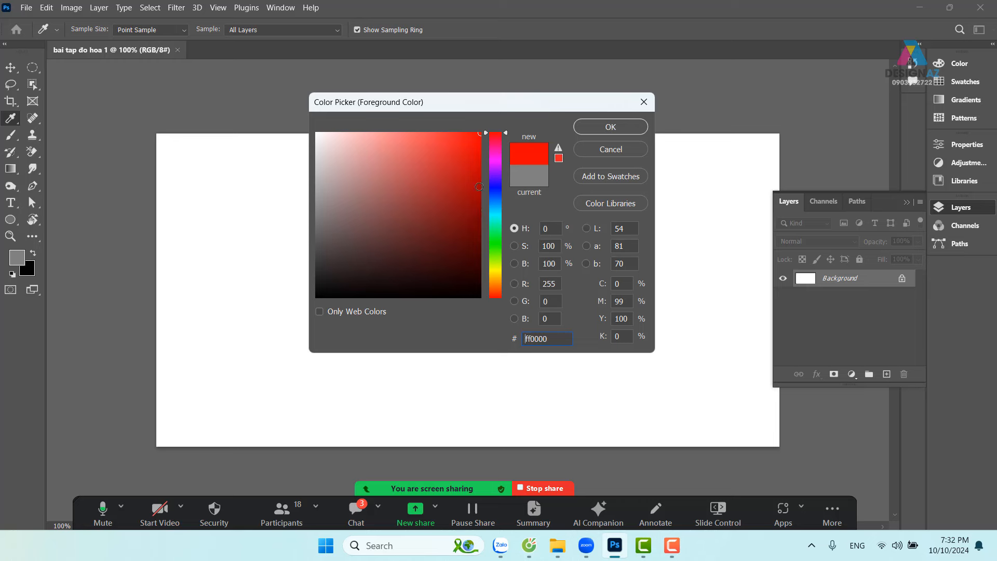
Try darker and muted shades of the red hue, including 500000, 161616 and ac6f6f, and return to pure red ff0000
mouse_move(472, 165)
left_mouse_down()
mouse_move(482, 167)
mouse_move(483, 200)
mouse_move(470, 294)
mouse_move(492, 234)
mouse_move(494, 247)
left_mouse_up()
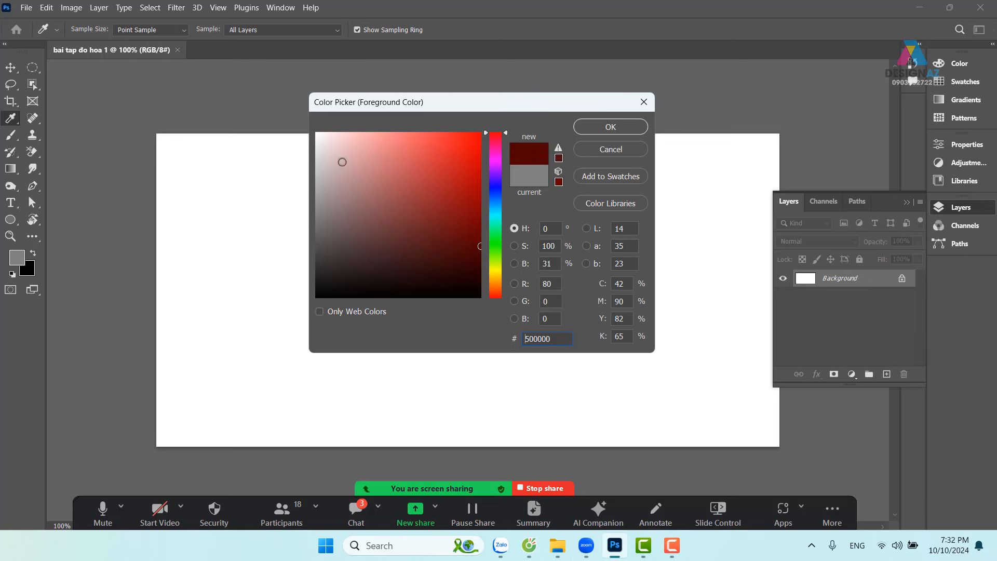
left_click(318, 134)
mouse_move(329, 208)
left_mouse_down()
mouse_move(312, 207)
mouse_move(313, 283)
left_mouse_up()
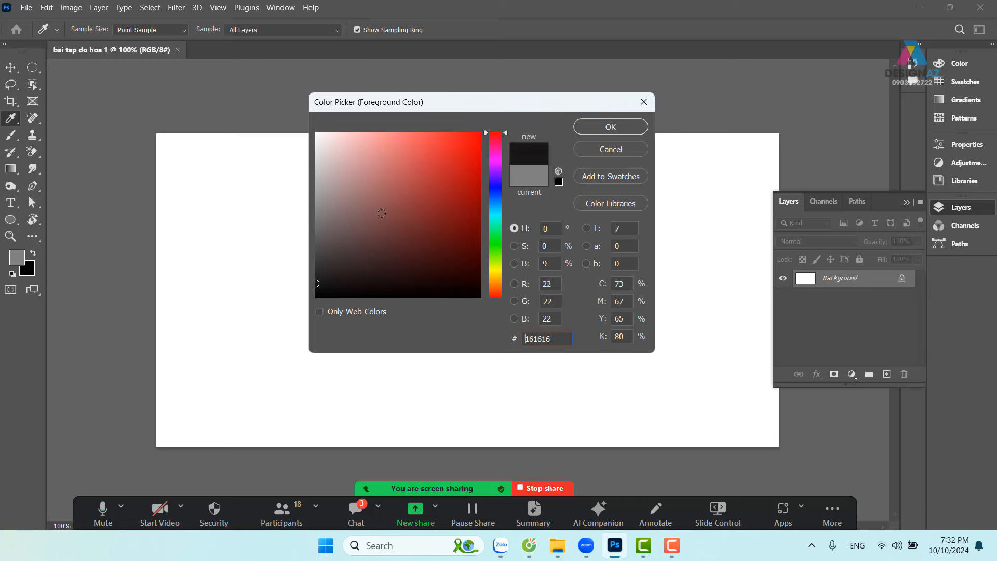
left_click(317, 136)
left_click_drag(317, 136, 375, 186)
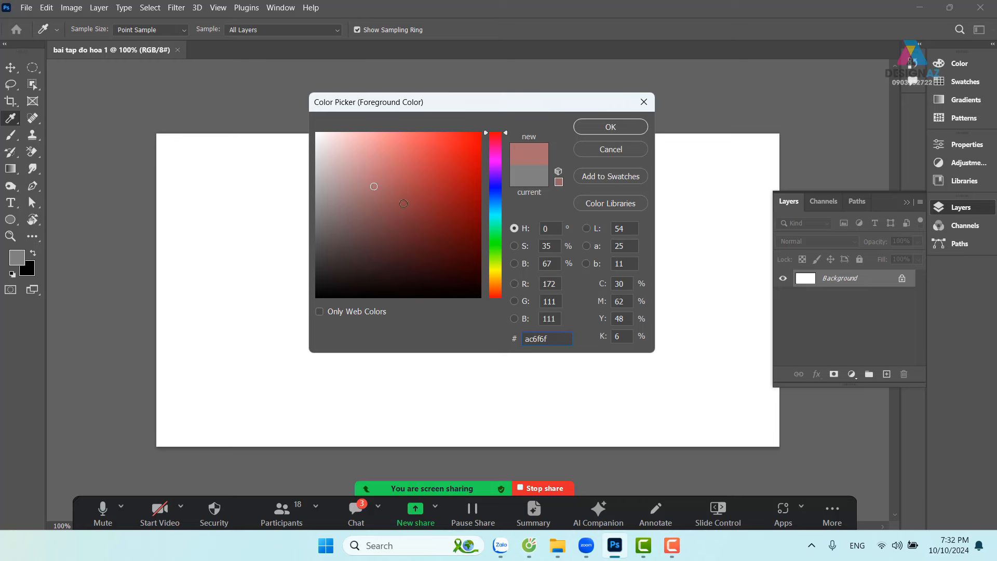
mouse_move(399, 214)
left_mouse_down()
mouse_move(436, 248)
mouse_move(314, 116)
left_mouse_up()
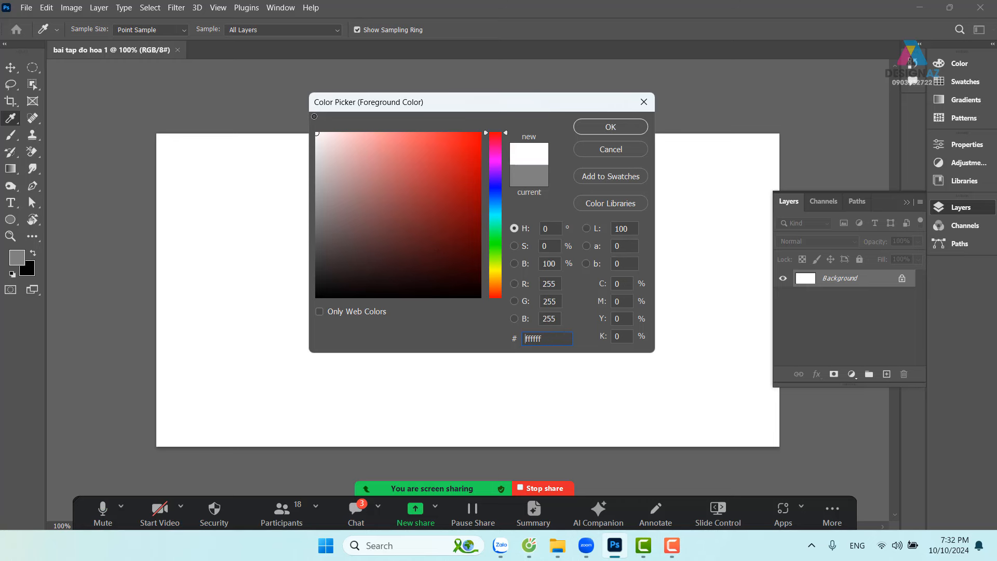
left_click(480, 133)
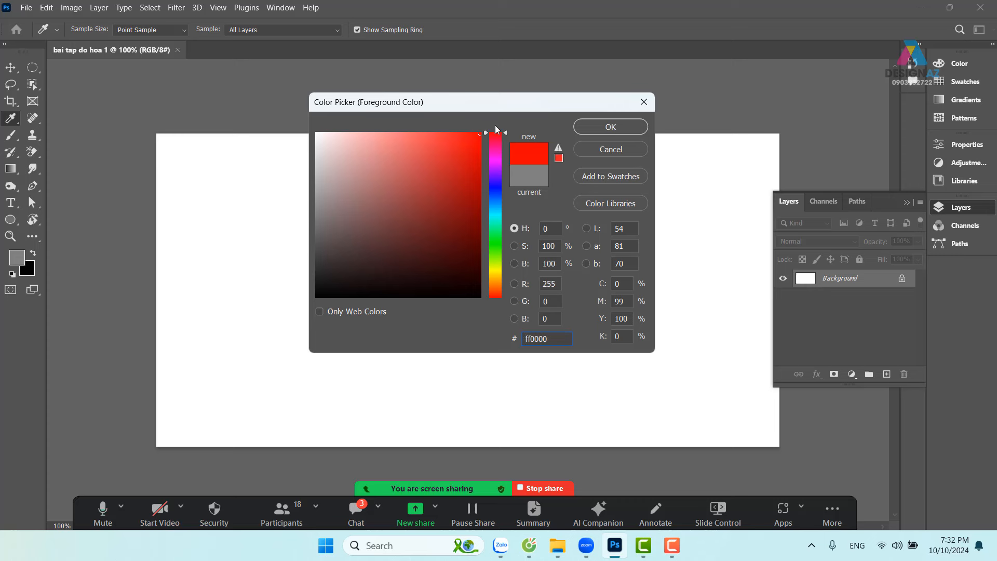
Try different hues at full saturation: cyan 00ffea, blue 00d2ff, magenta d800ff, red ff0000 and blue 00ccff
left_click(497, 218)
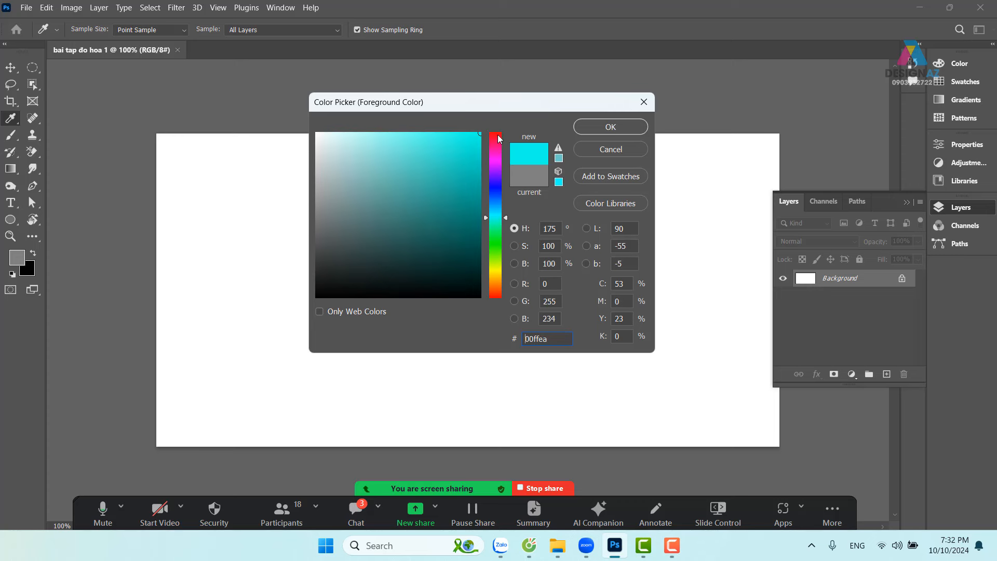
left_click_drag(500, 138, 500, 122)
left_click(496, 211)
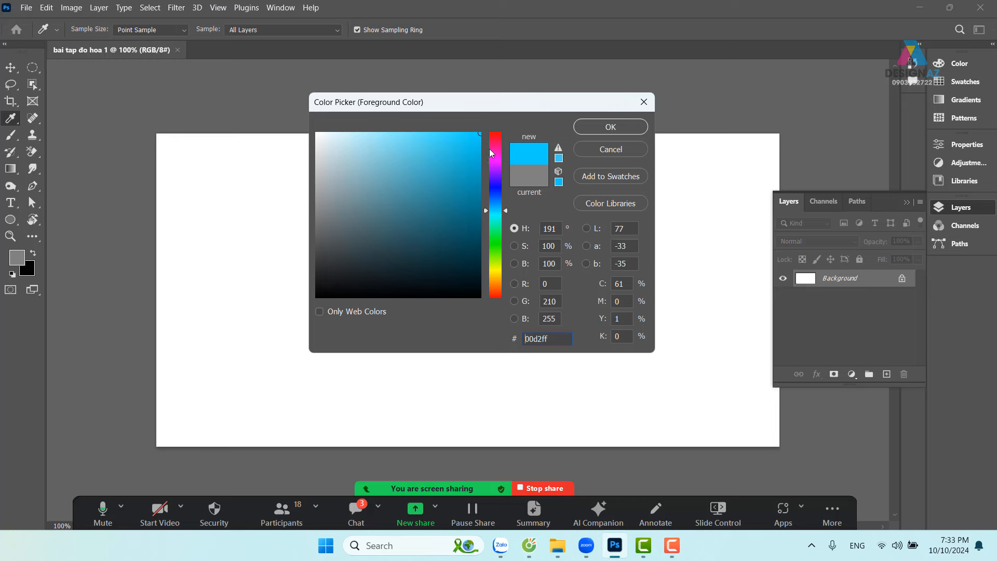
left_click(495, 164)
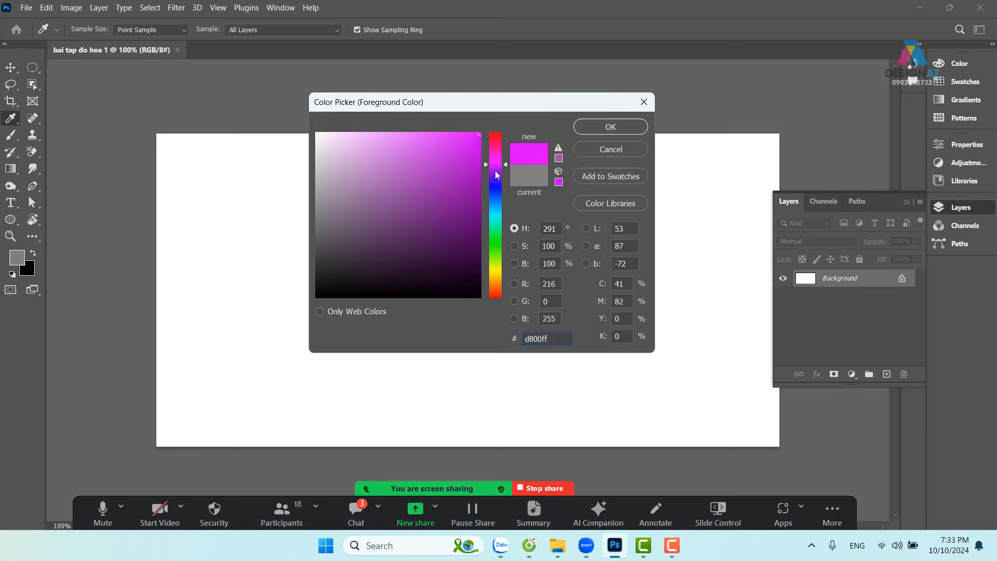
left_click_drag(494, 171, 492, 165)
left_click_drag(493, 164, 498, 129)
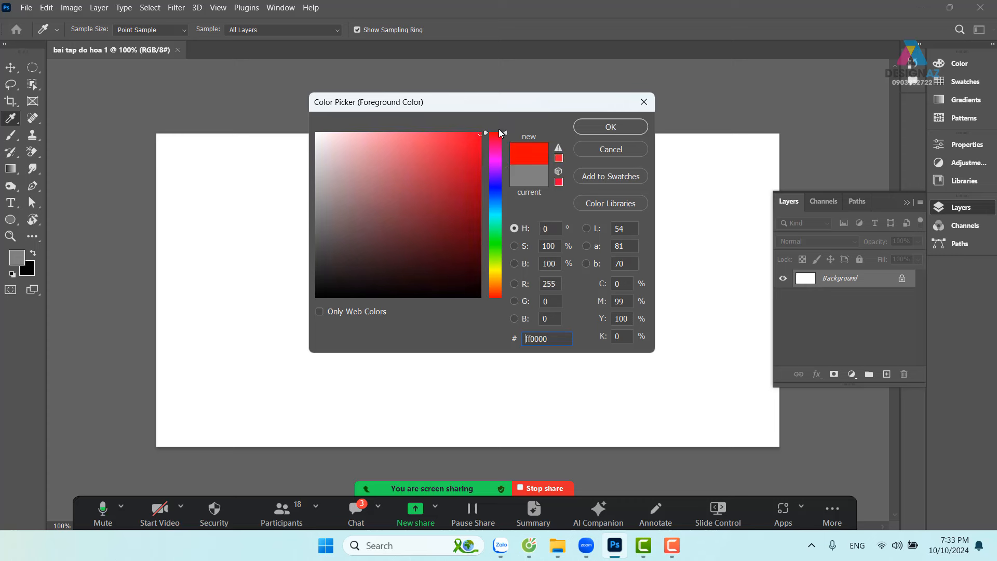
left_click(492, 209)
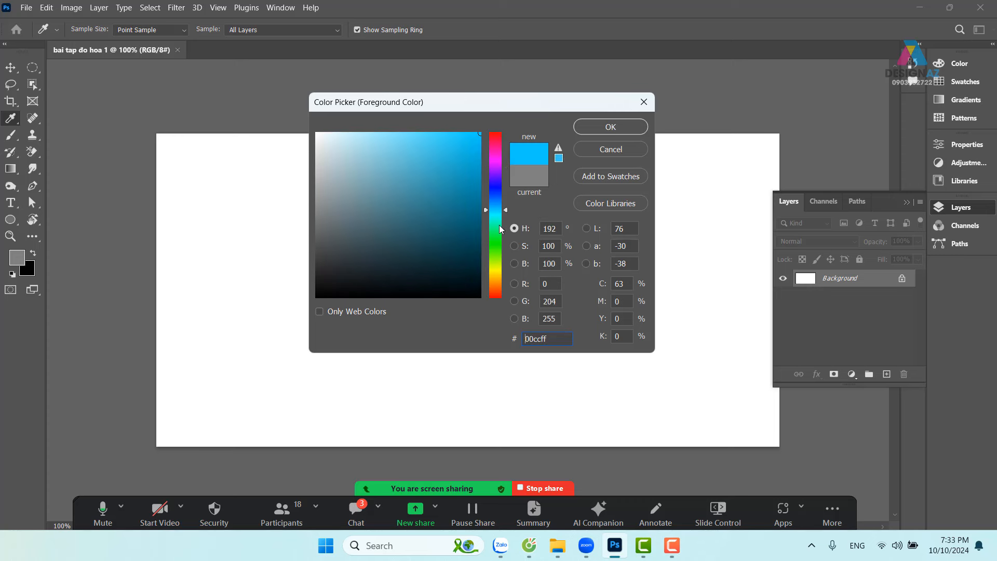
Choose the purple hue 284° and apply the dark purple 610085 as the foreground color
left_click(498, 168)
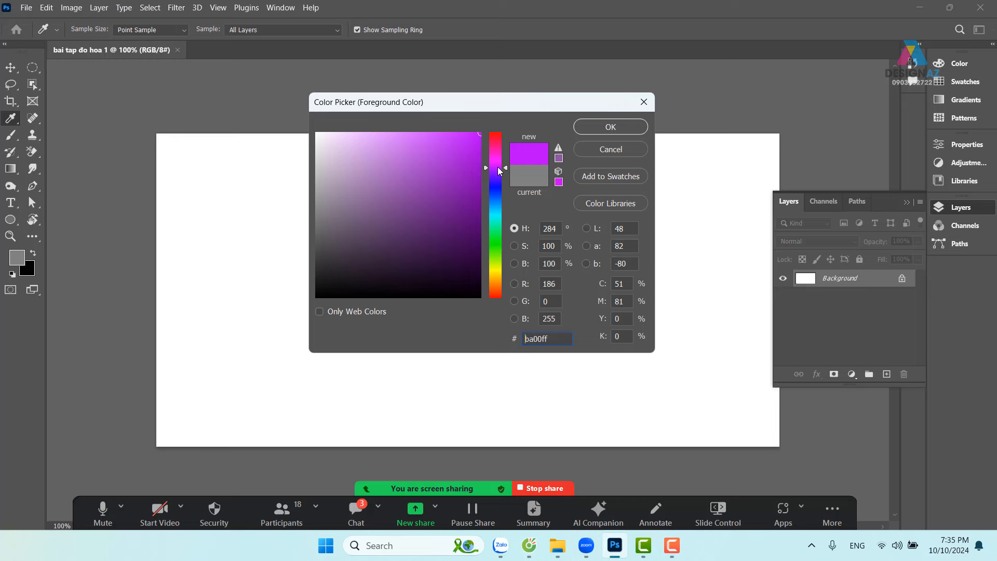
type("610085")
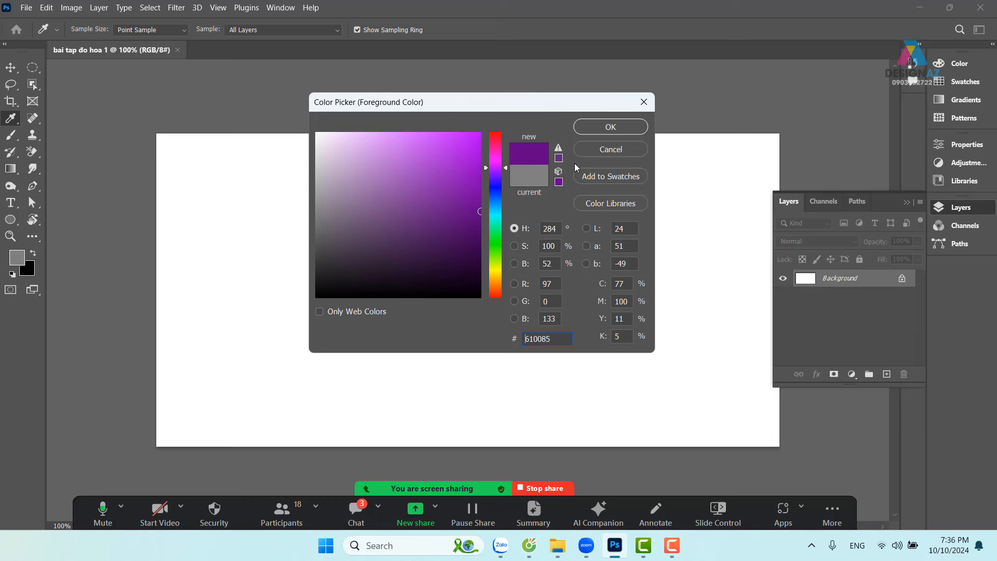
left_click(611, 128)
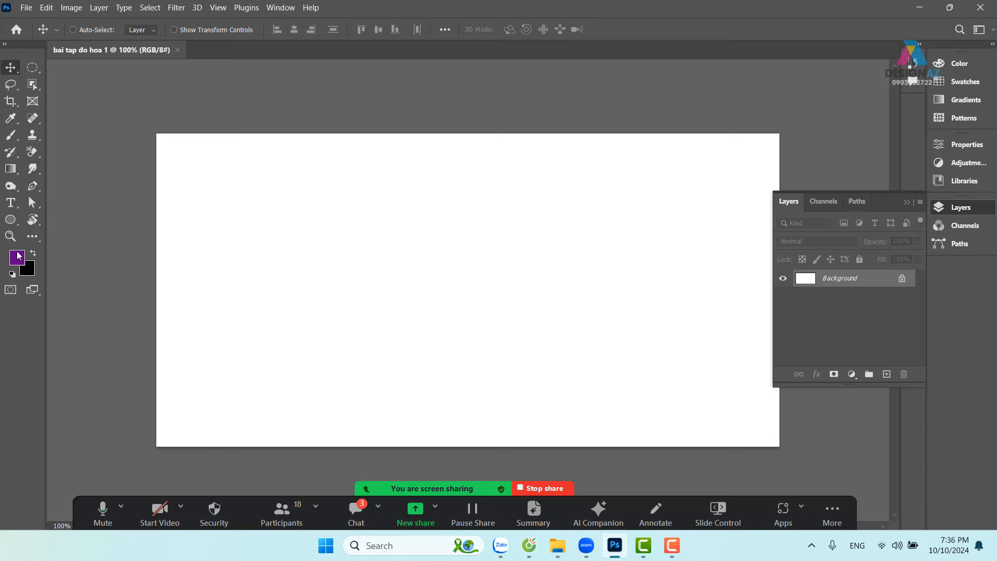
Try filling the white Background layer with the purple foreground color using the Paint Bucket Tool, and undo the fill
left_click(18, 175)
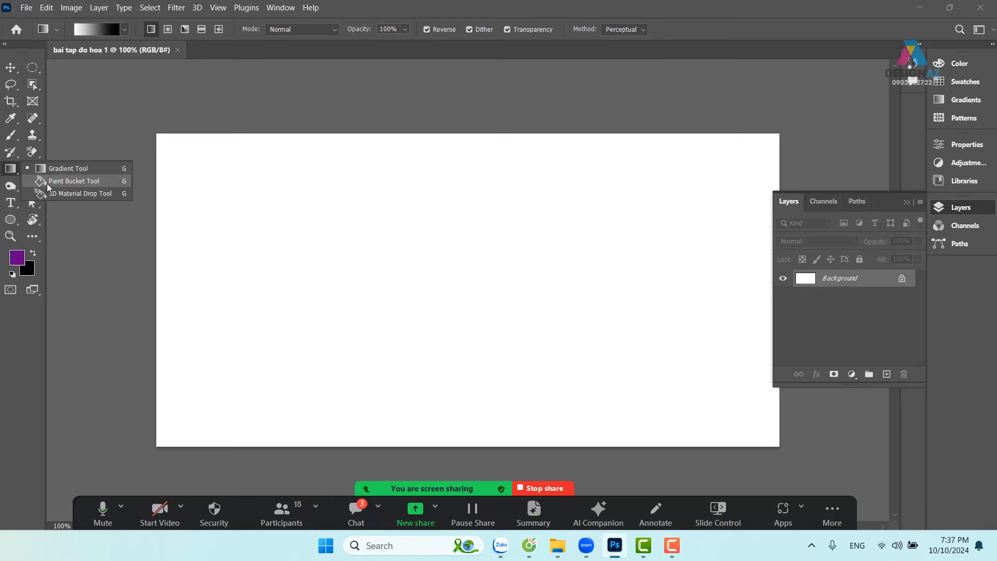
left_click(71, 182)
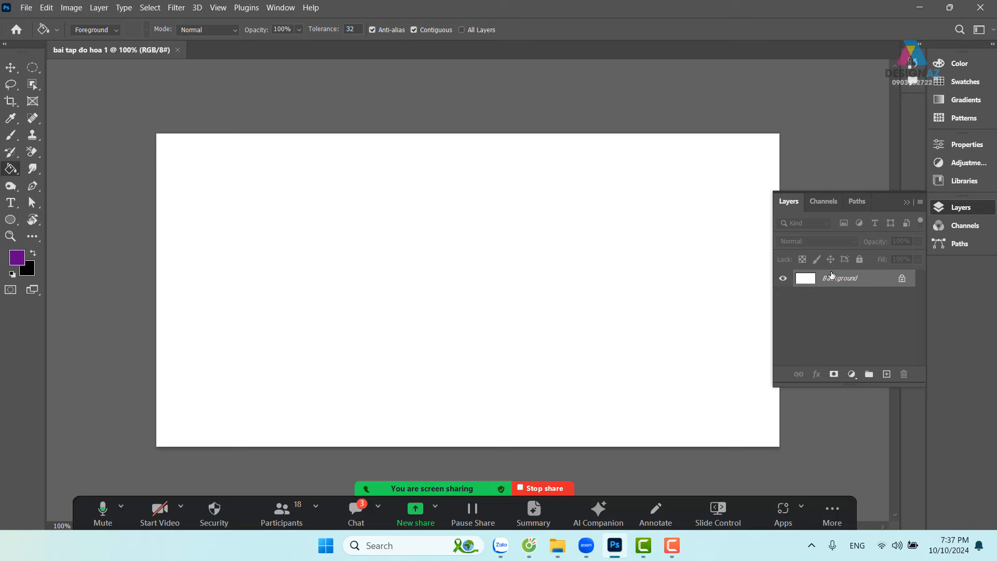
left_click(334, 258)
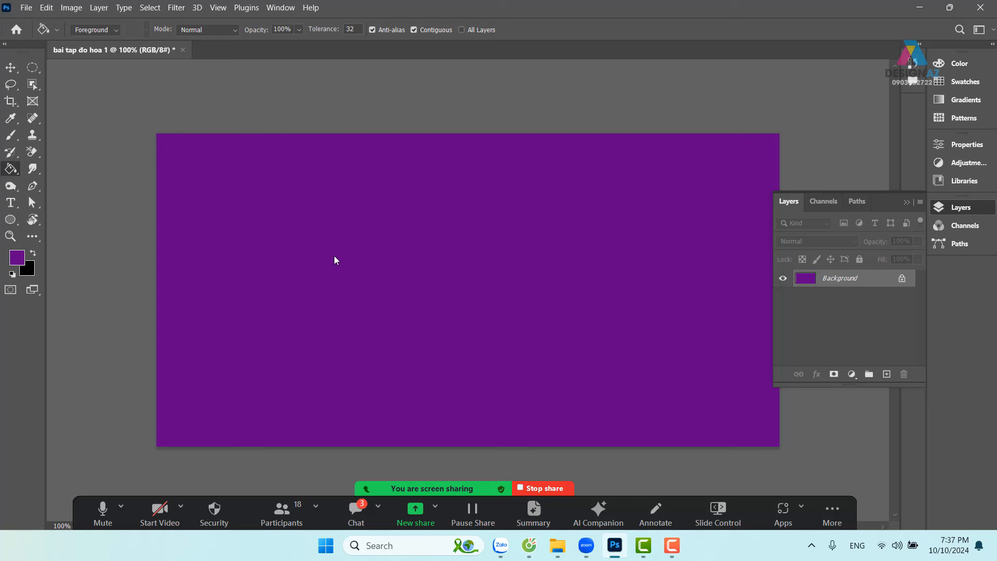
key("ctrl+z")
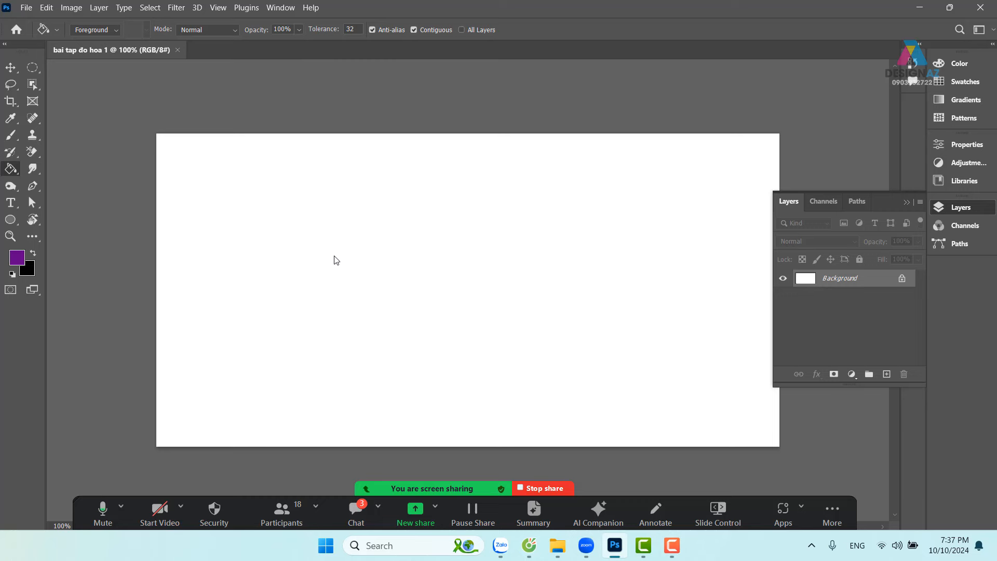
Mute all current and new Zoom participants, still allowing them to unmute themselves, and put the participant list away
left_click(282, 513)
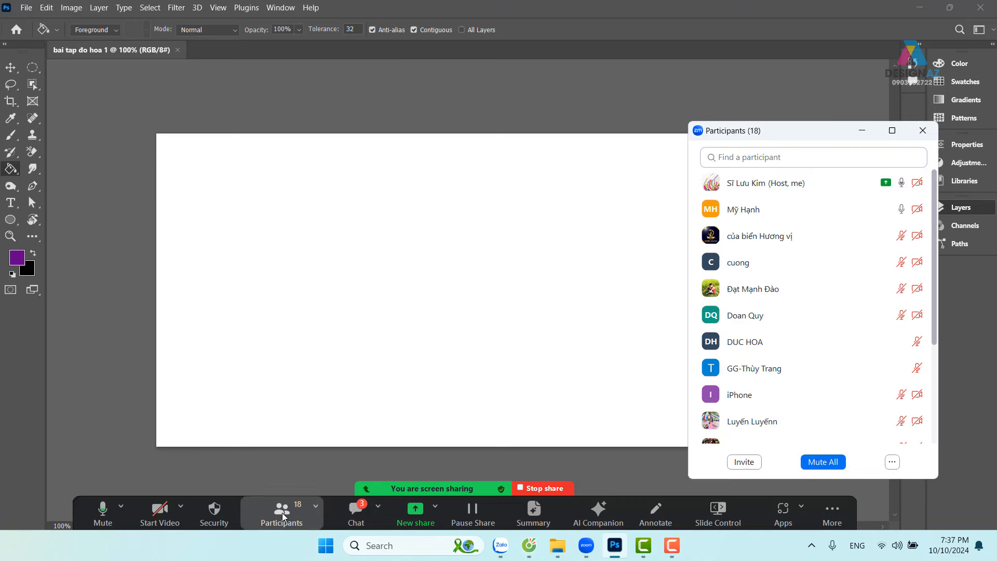
left_click(820, 462)
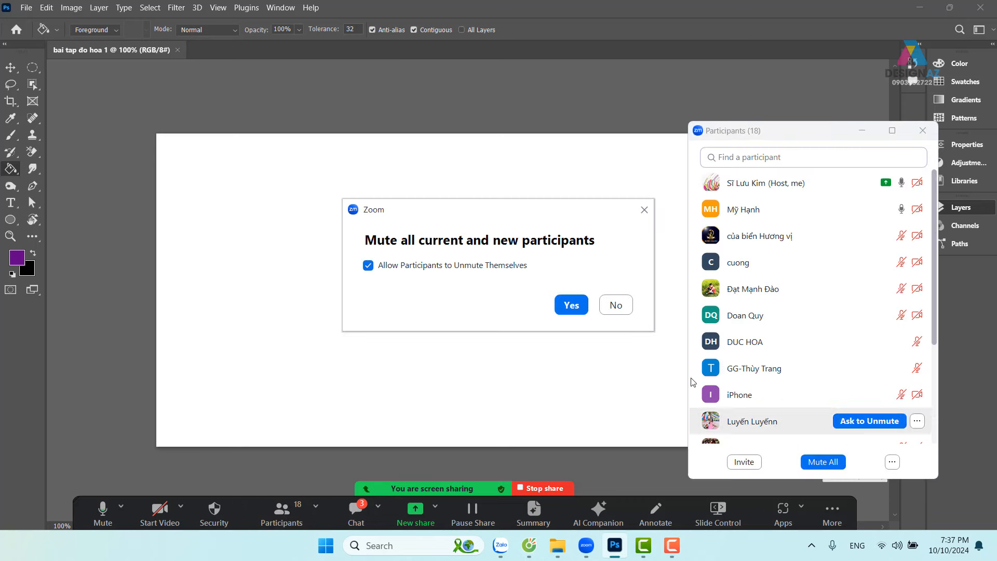
left_click(572, 306)
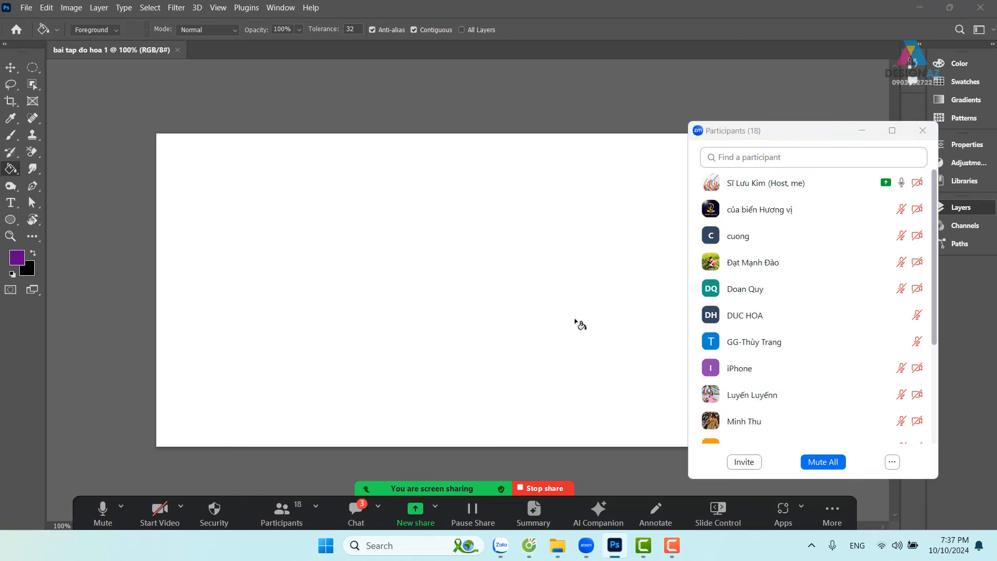
left_click(856, 132)
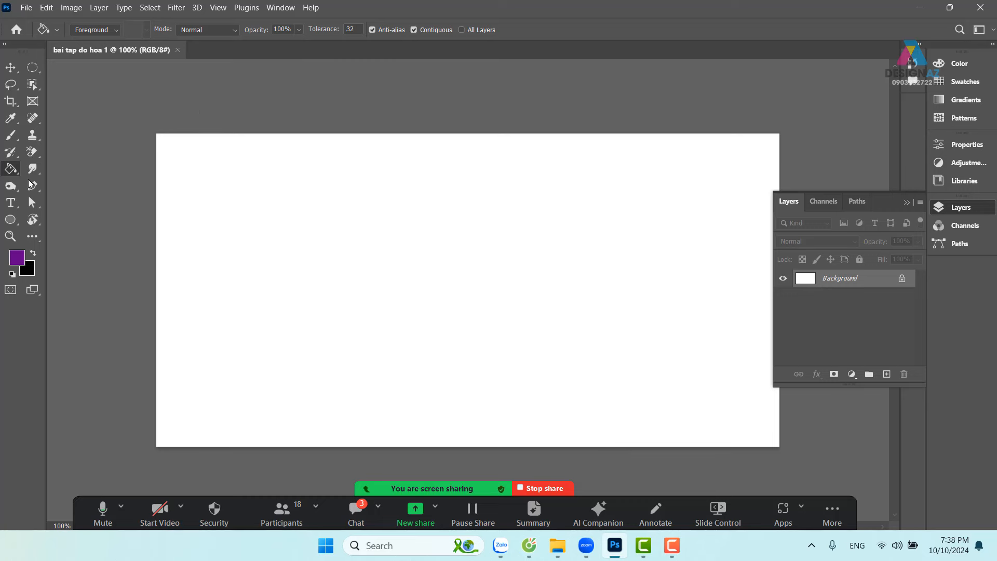
Fill the Background layer with the purple foreground color, and refill it with the black background color
key("v")
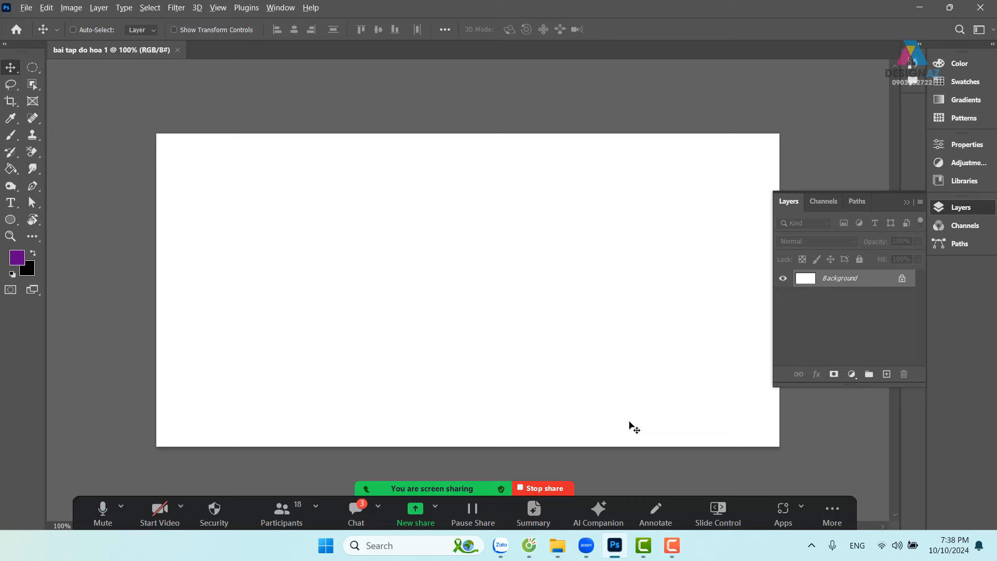
key("alt+Delete")
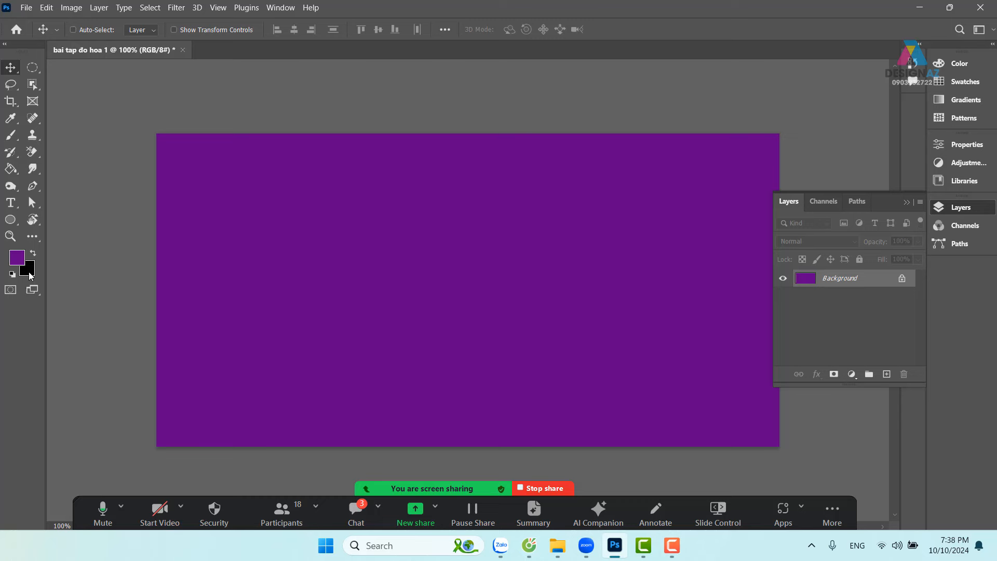
left_click(27, 239)
key("ctrl")
key("ctrl+BackSpace")
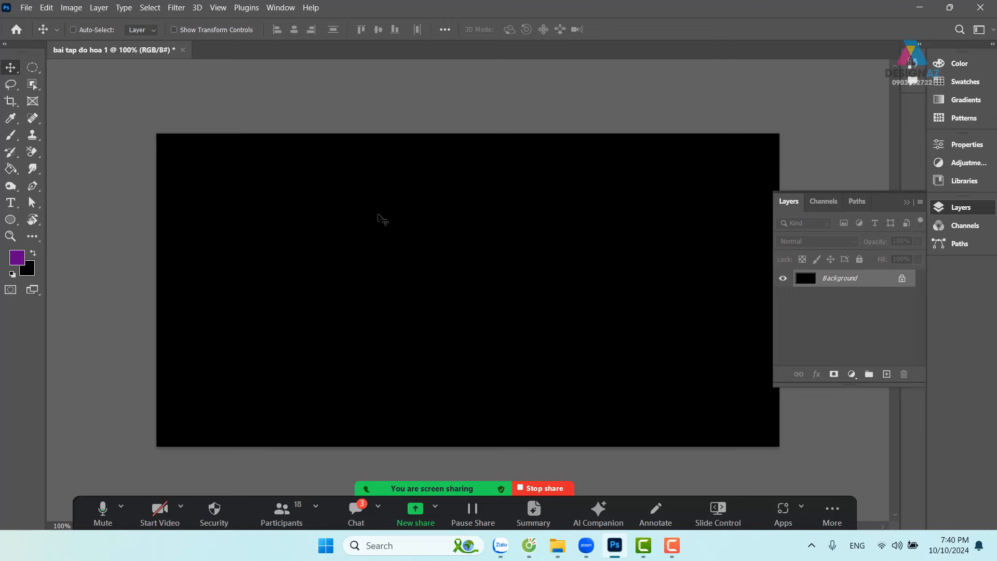
Browse for an image to open in the folder thuvienanh > trangsuc > New folder on New Volume (E:)
left_click(25, 8)
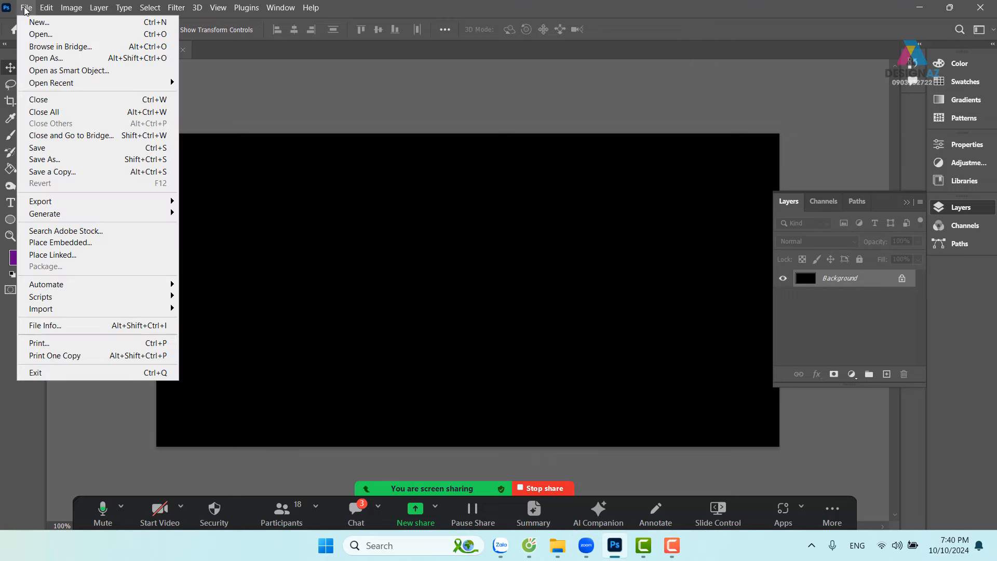
left_click(40, 35)
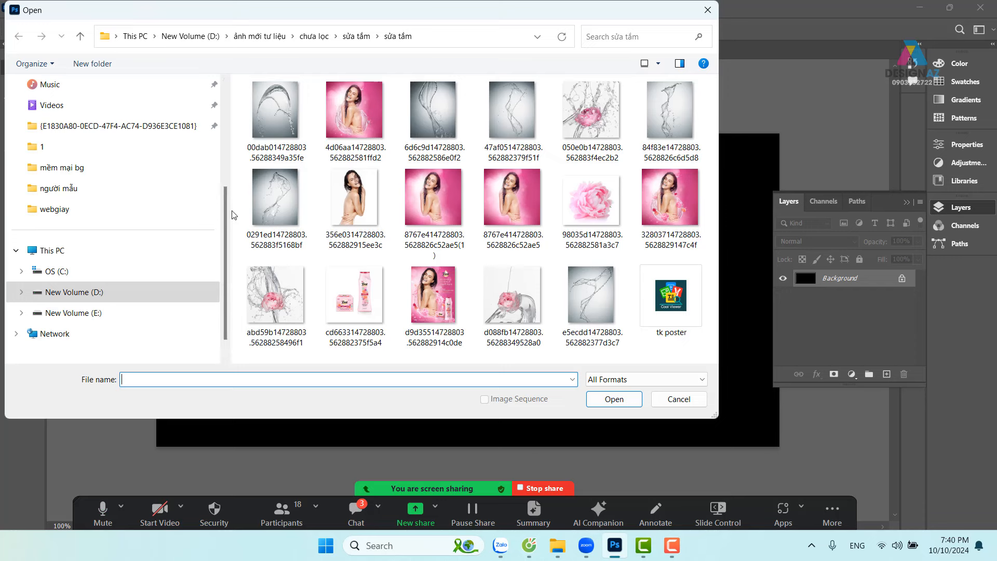
left_click(111, 310)
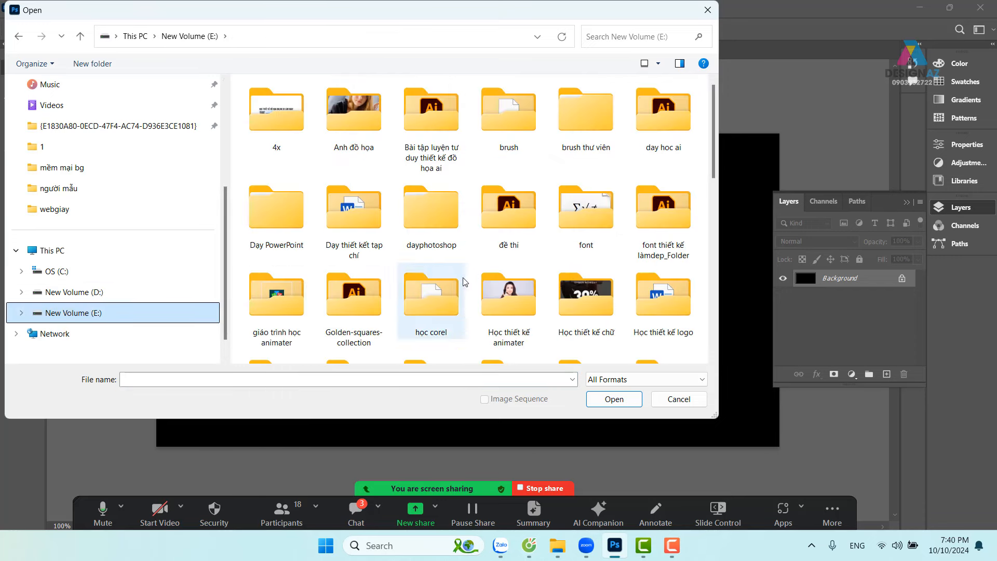
scroll(477, 268, "down", 7)
scroll(477, 269, "up", 3)
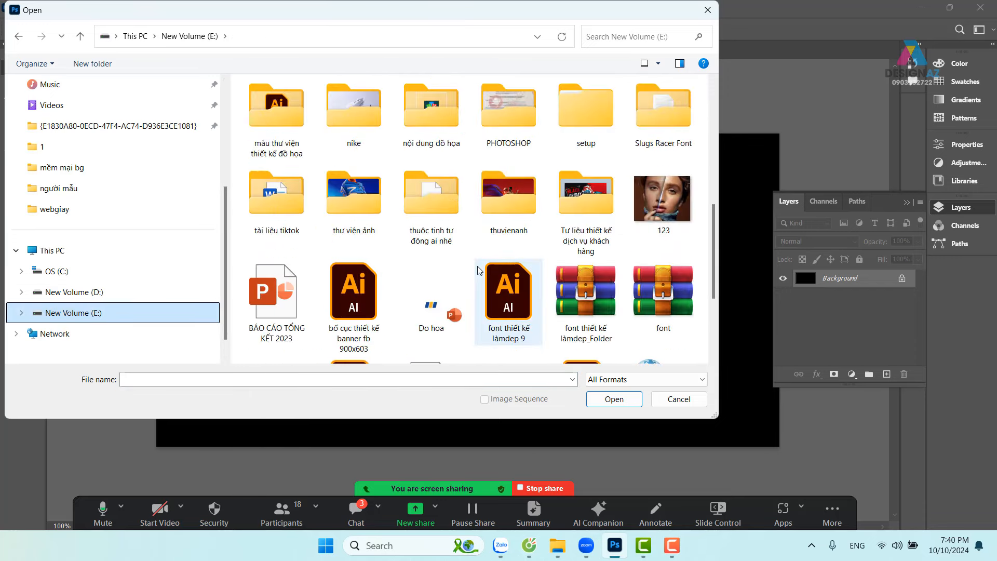
left_click(524, 207)
double_click(525, 205)
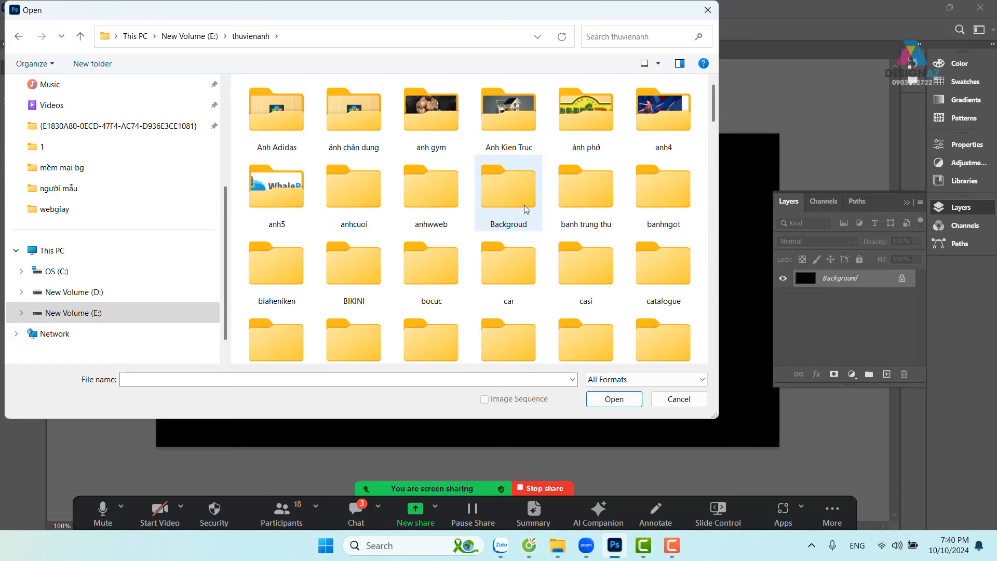
left_click(418, 194)
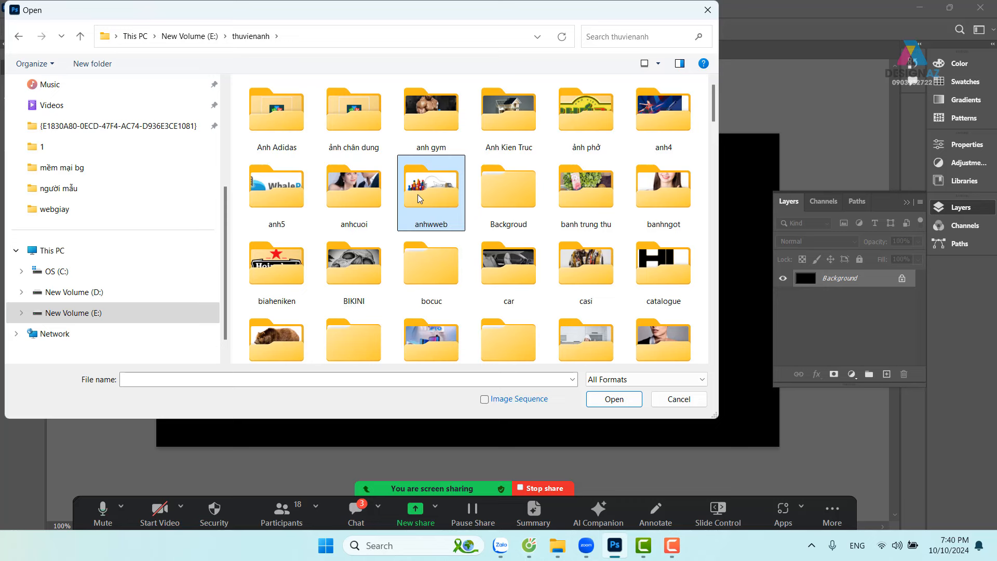
type("tr")
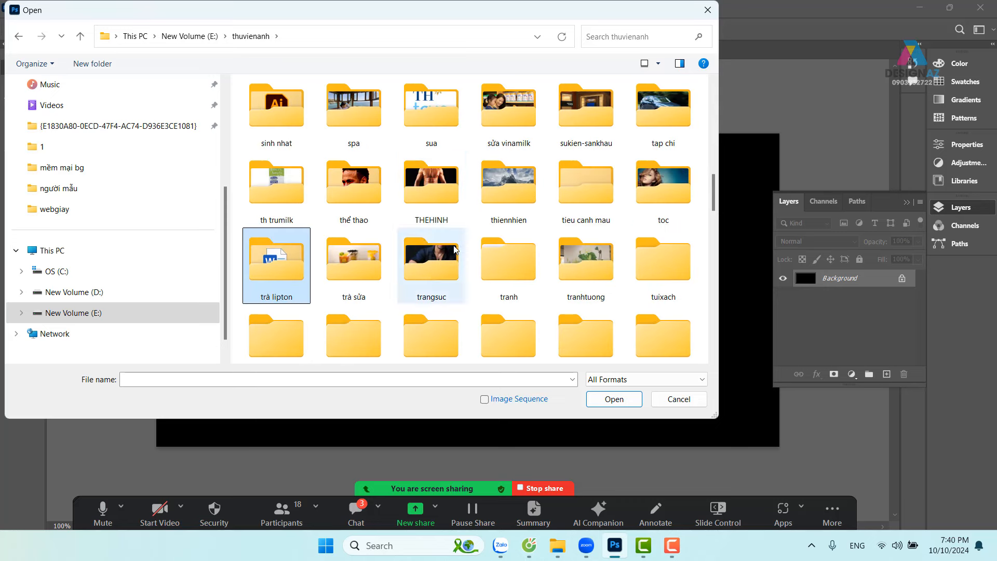
double_click(455, 250)
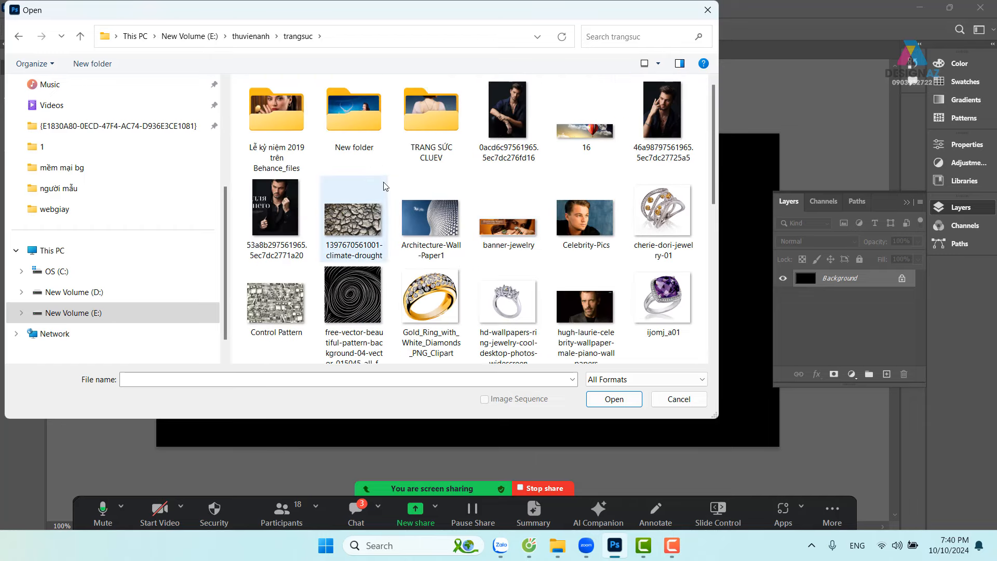
double_click(359, 125)
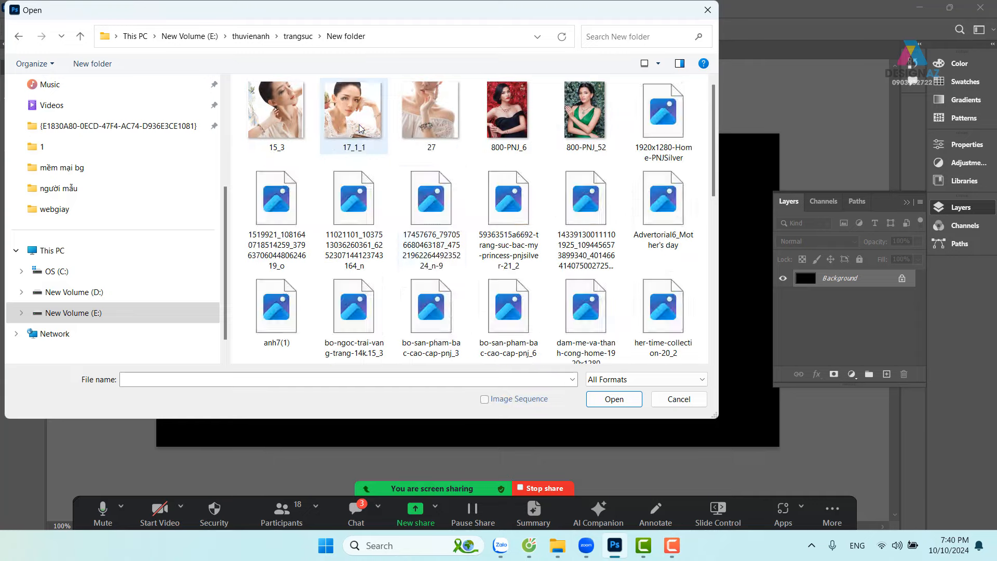
Open the PNJ logo image named "photo" as a separate document
scroll(484, 197, "down", 10)
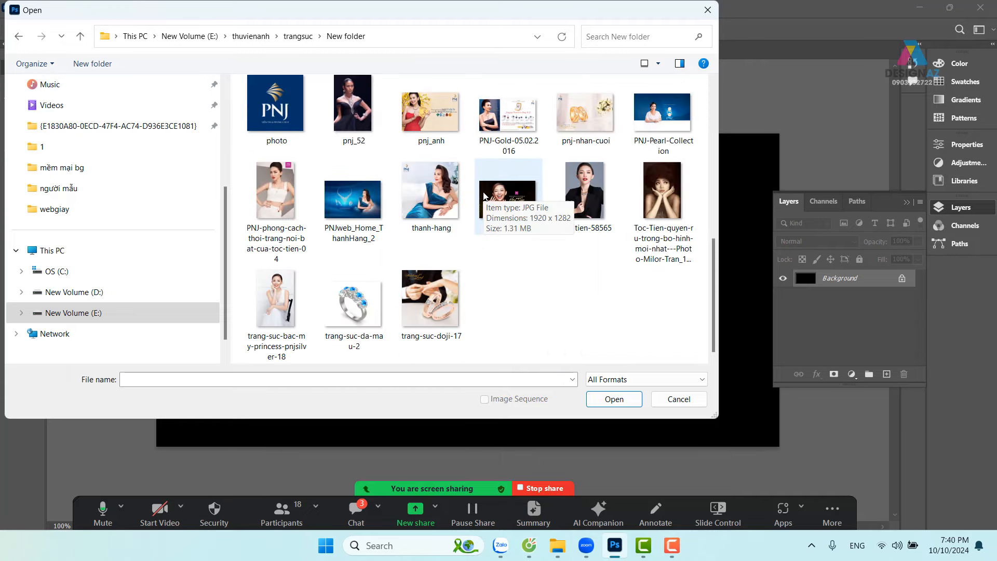
scroll(484, 196, "up", 2)
left_click(290, 181)
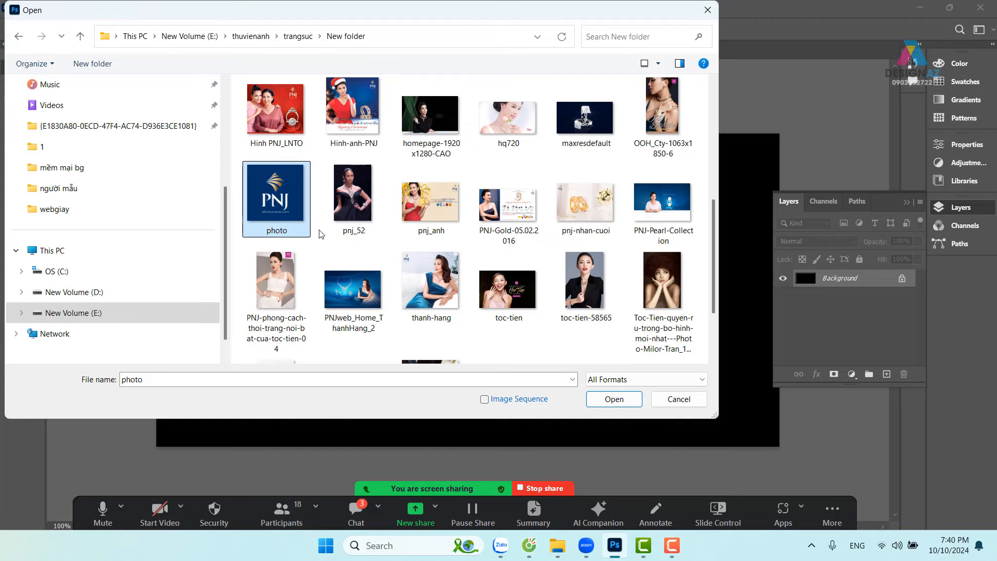
left_click(614, 399)
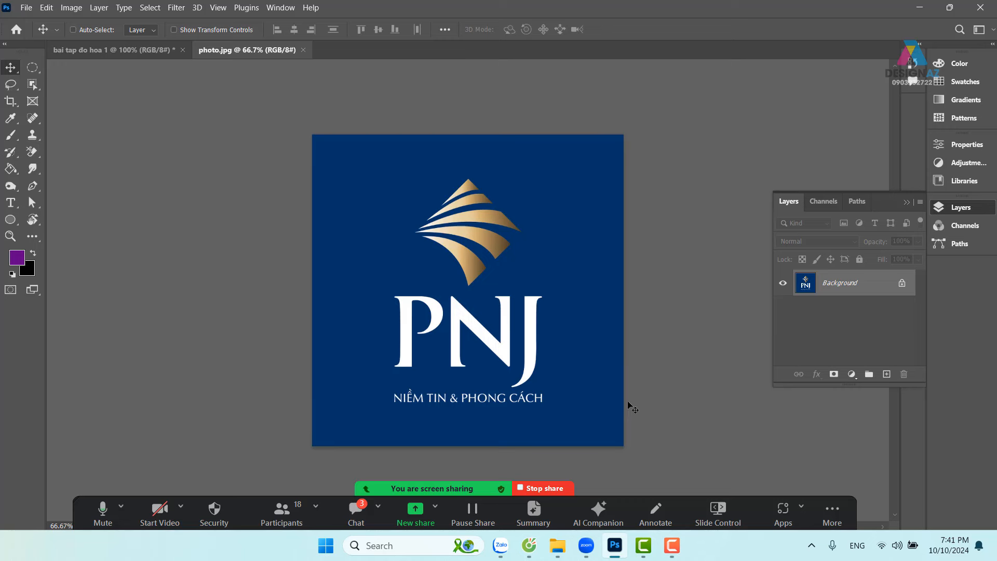
Sample the dark blue background of the PNJ logo in photo.jpg as the foreground color with the Eyedropper tool
left_click(118, 51)
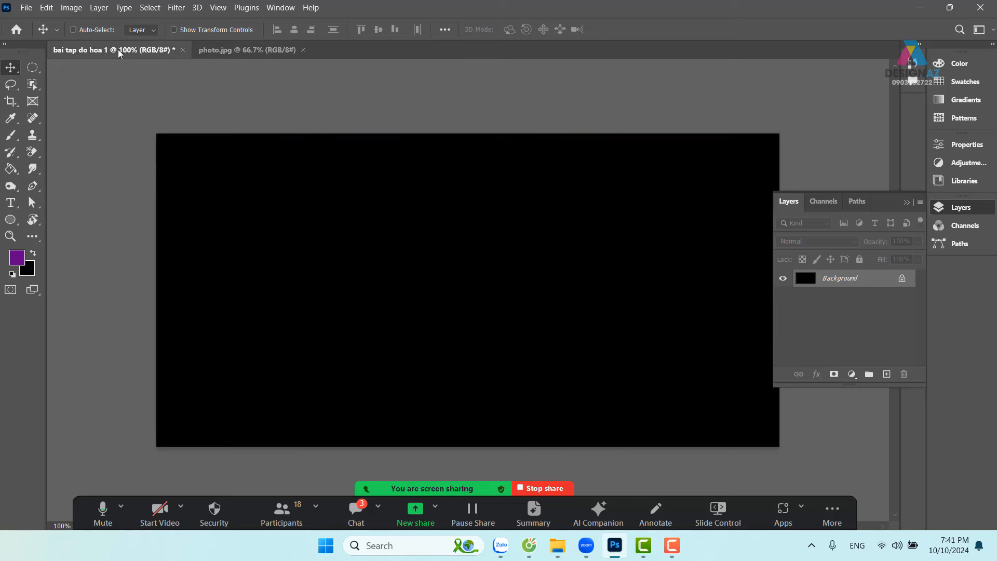
left_click(233, 50)
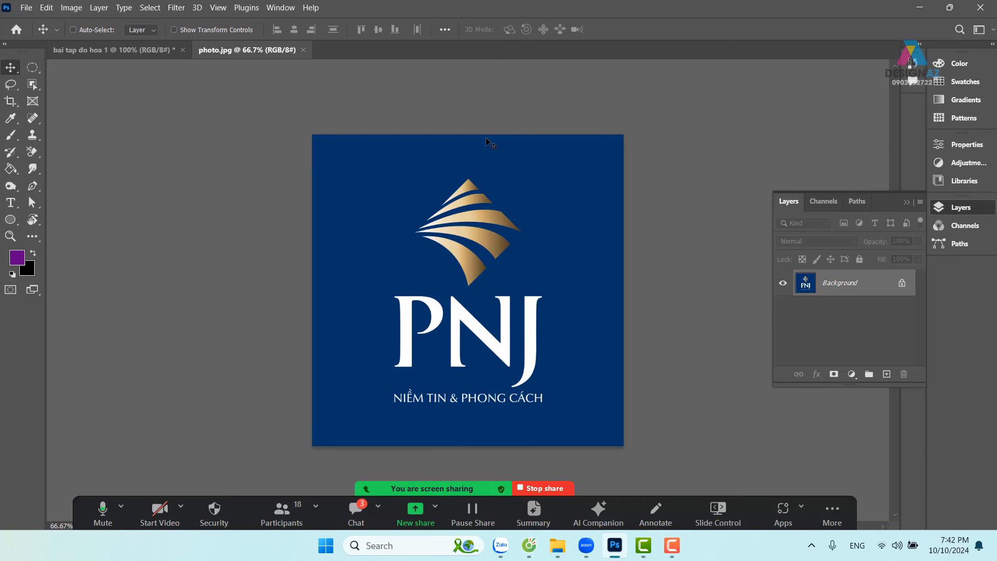
key("i")
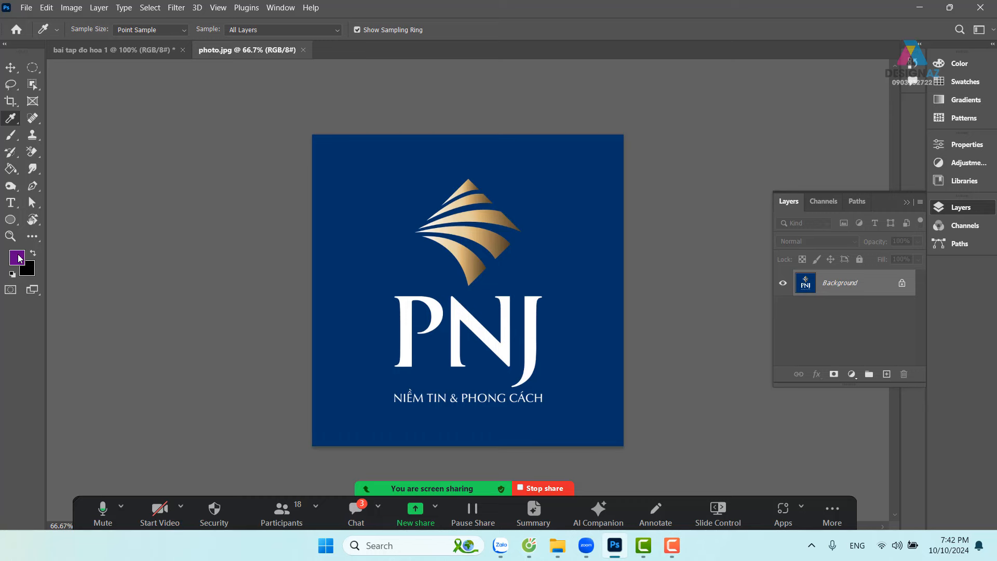
left_click(402, 161)
left_click(383, 184)
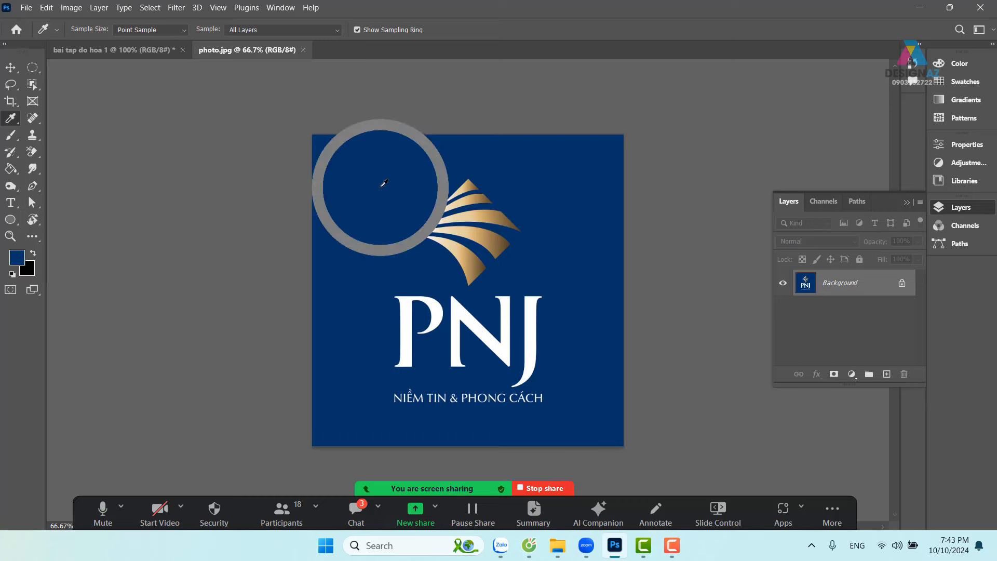
left_click(388, 198)
left_click(380, 209)
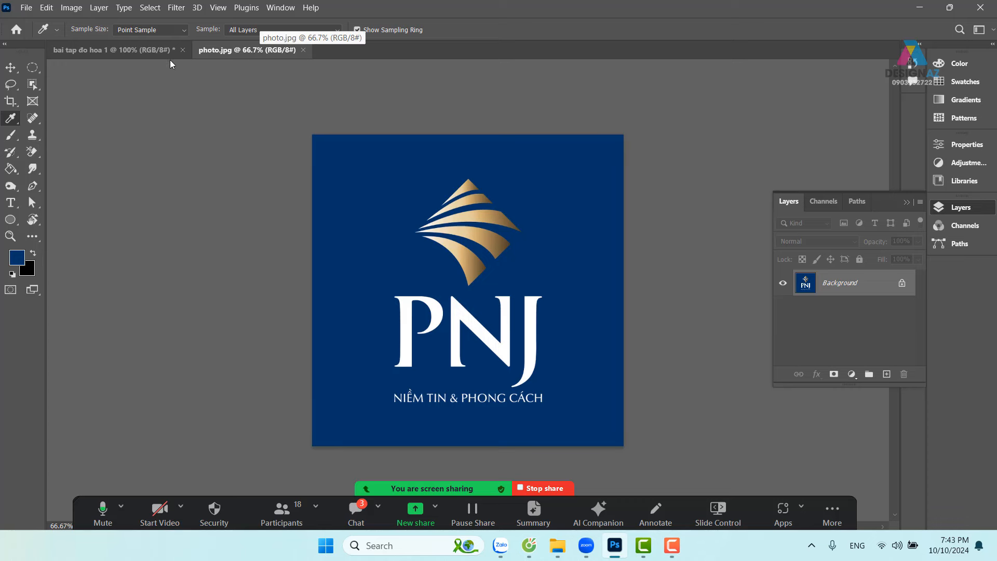
Fill the Background layer of "bai tap do hoa 1" with the sampled dark blue foreground color
left_click(131, 54)
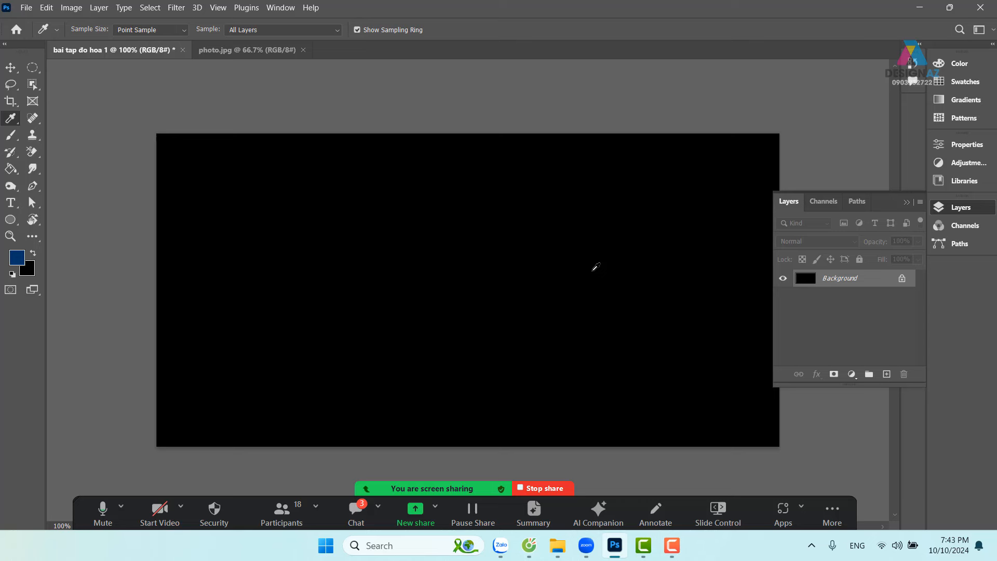
key("alt")
key("alt+BackSpace")
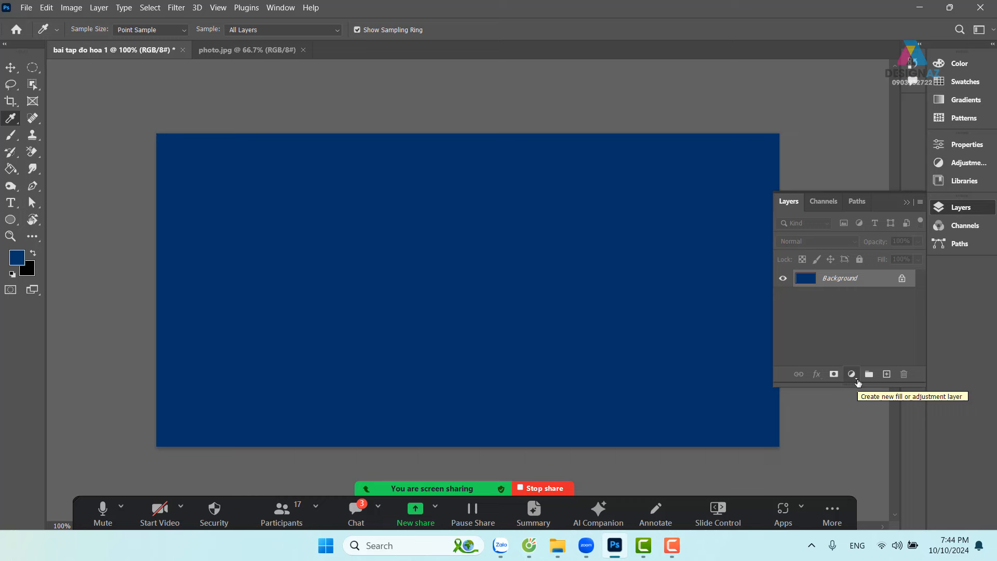
Add a Gradient fill layer above the blue Background layer and move its settings dialog clear of the layer list
left_click(852, 375)
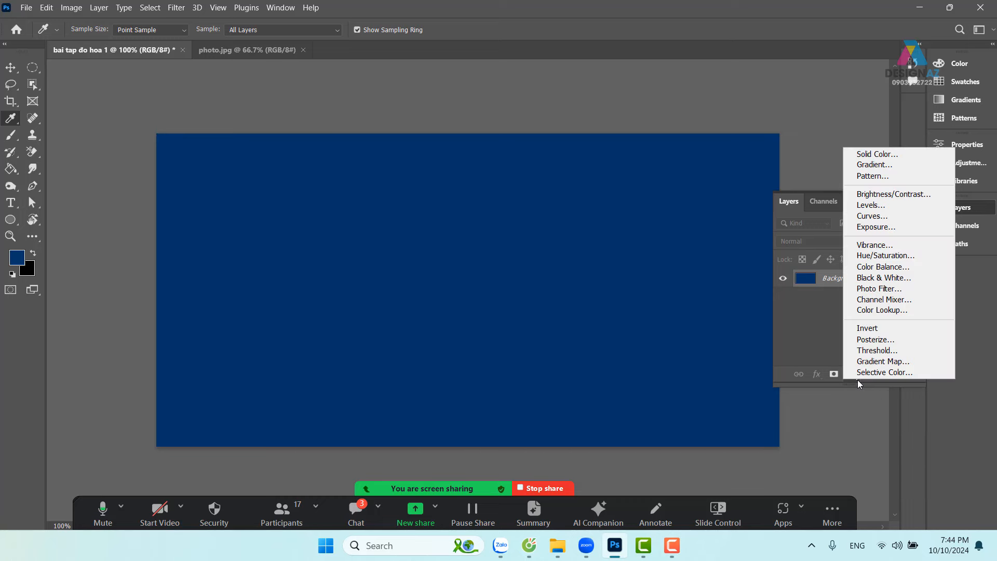
left_click(917, 169)
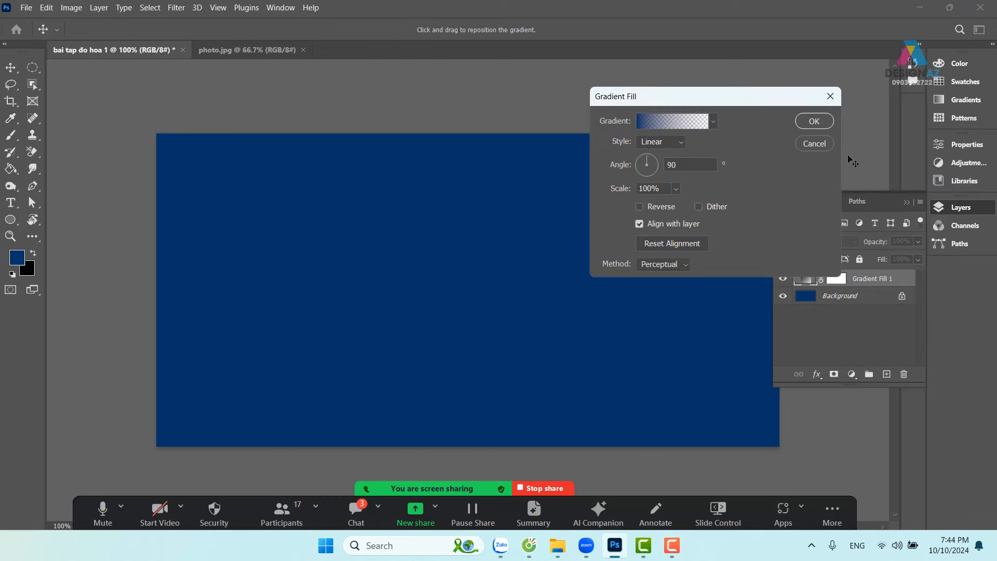
left_click_drag(770, 98, 636, 77)
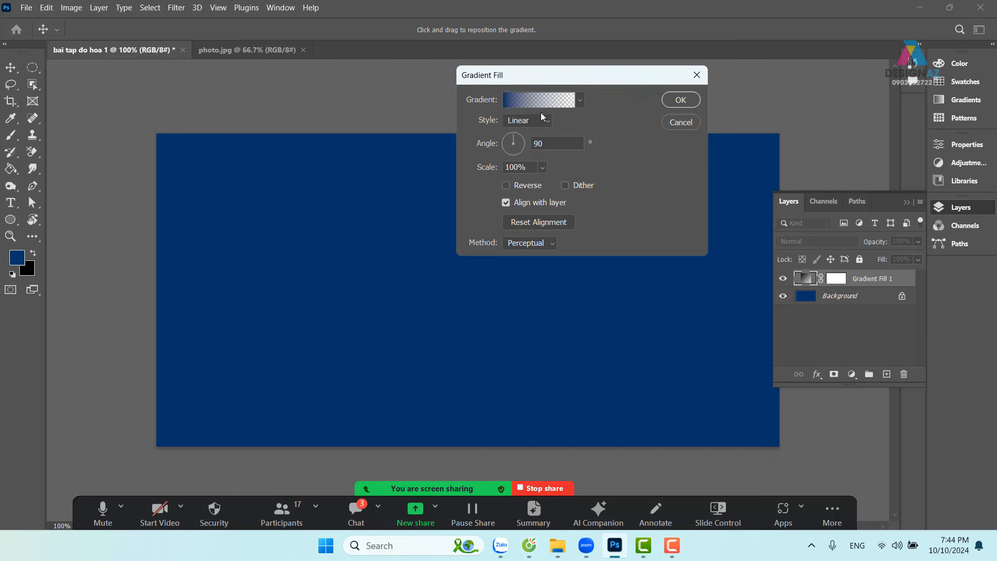
Apply the Black, White preset from the Basics group to the gradient fill, moving the Gradient Editor aside
left_click(557, 102)
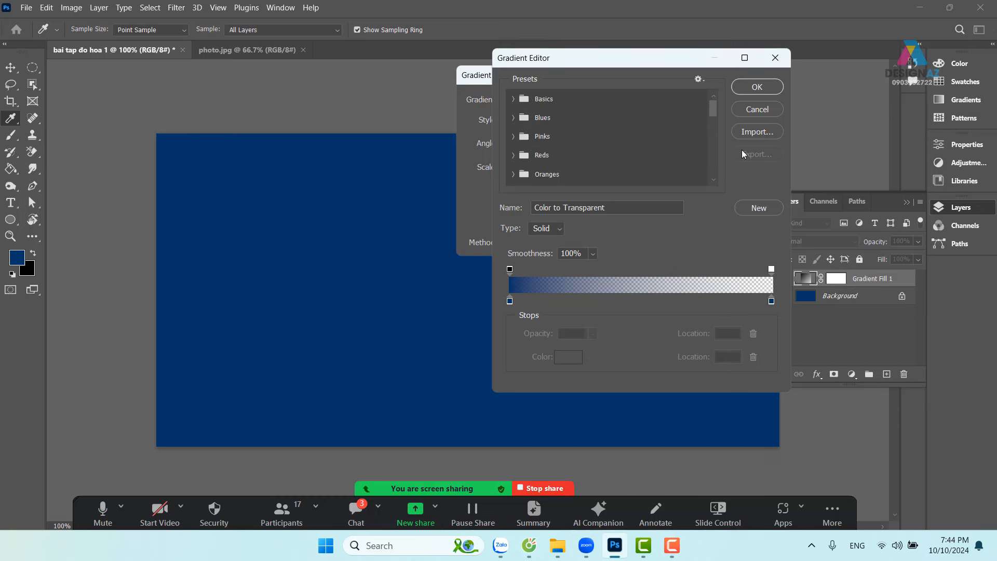
left_click(775, 58)
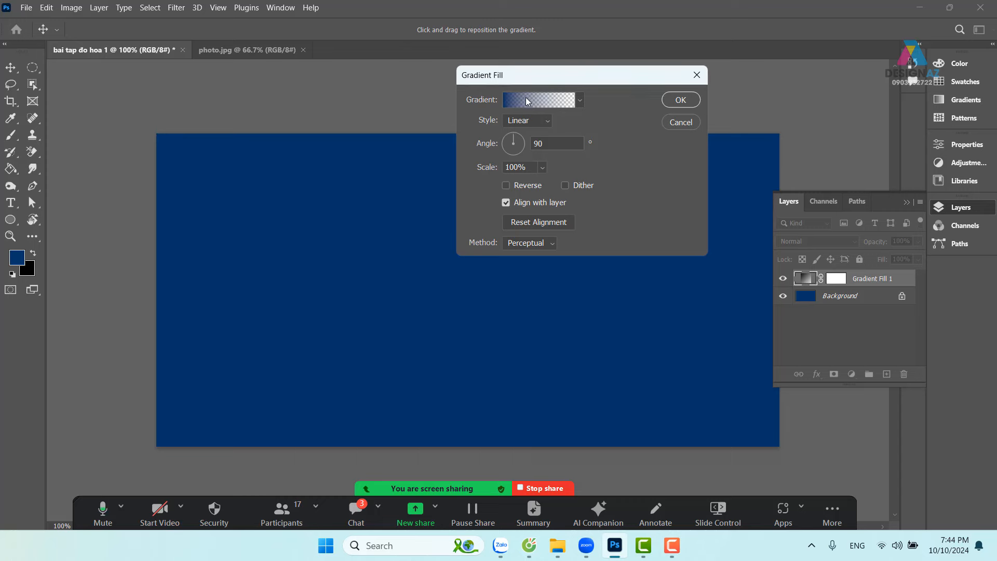
left_click(553, 100)
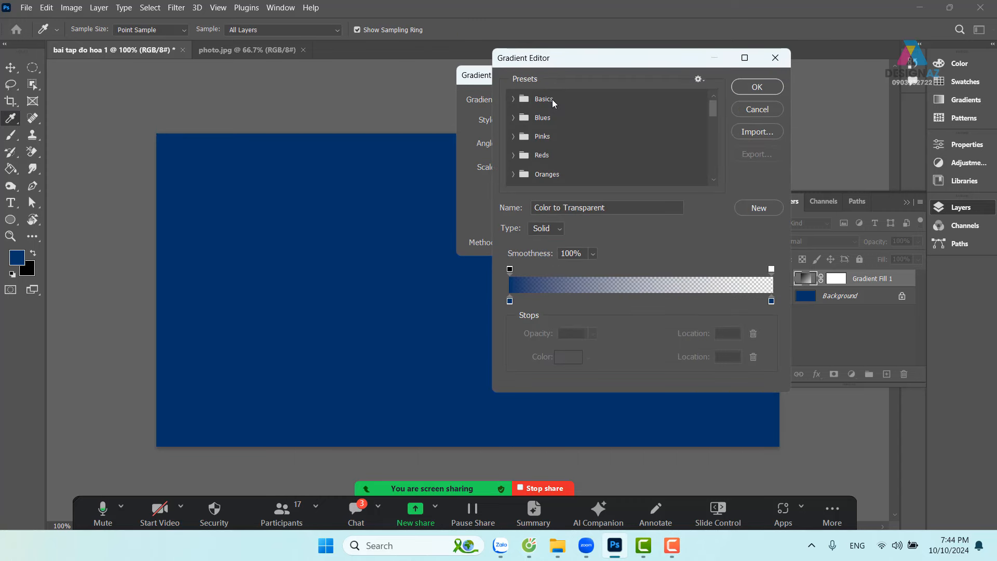
left_click(513, 100)
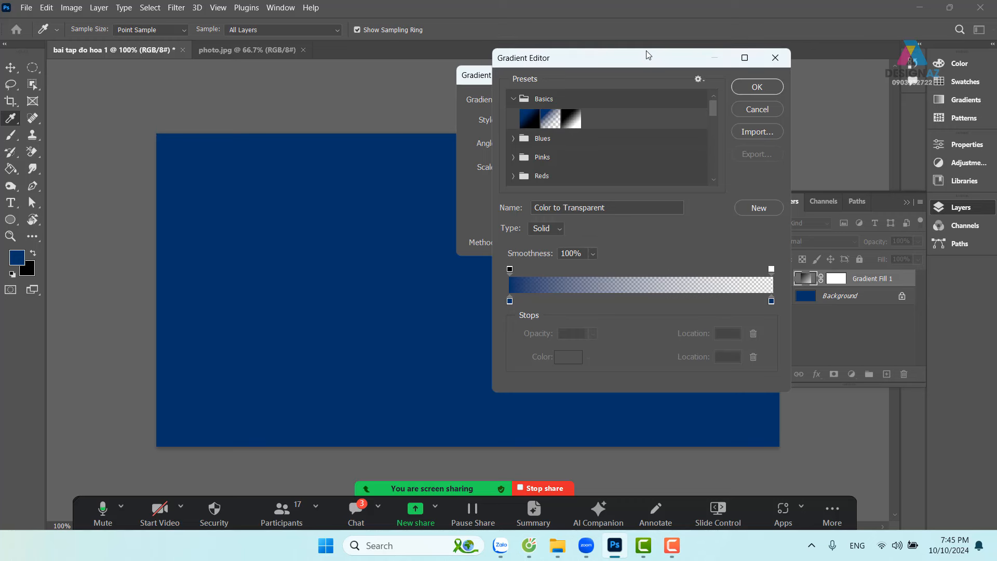
left_click_drag(648, 55, 475, 44)
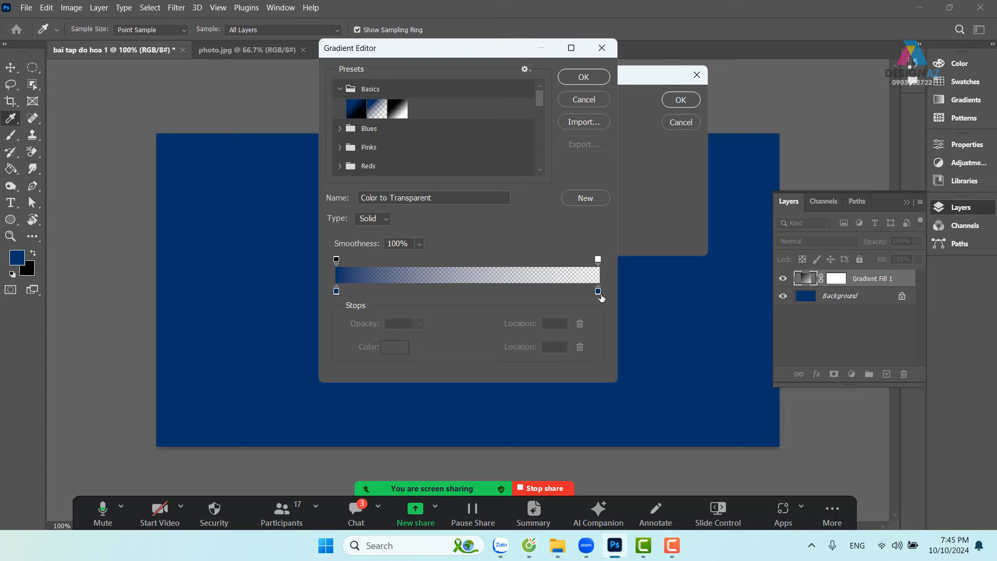
left_click(399, 115)
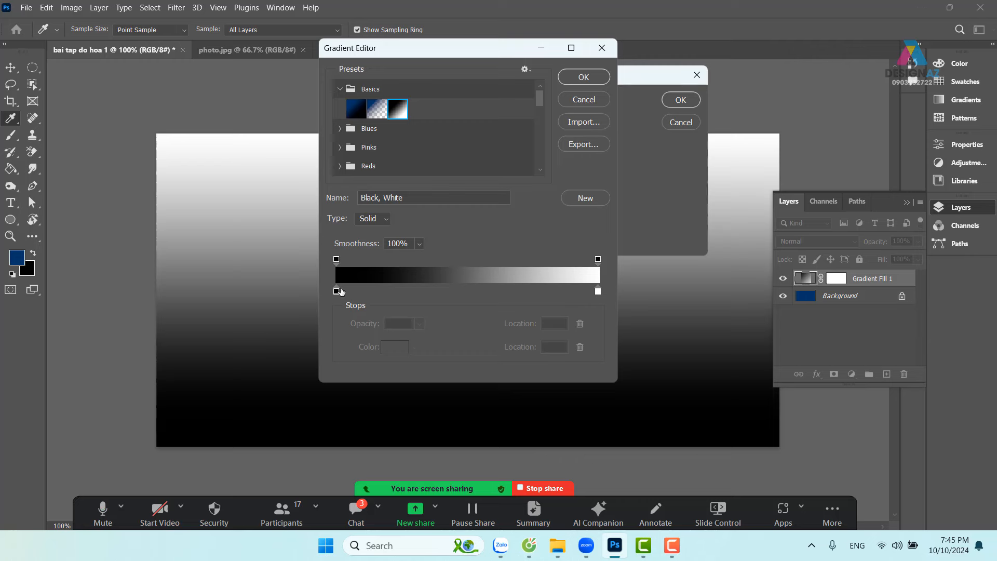
Change the gradient's black color stop at location 0 to dark blue 000a44
left_click(337, 293)
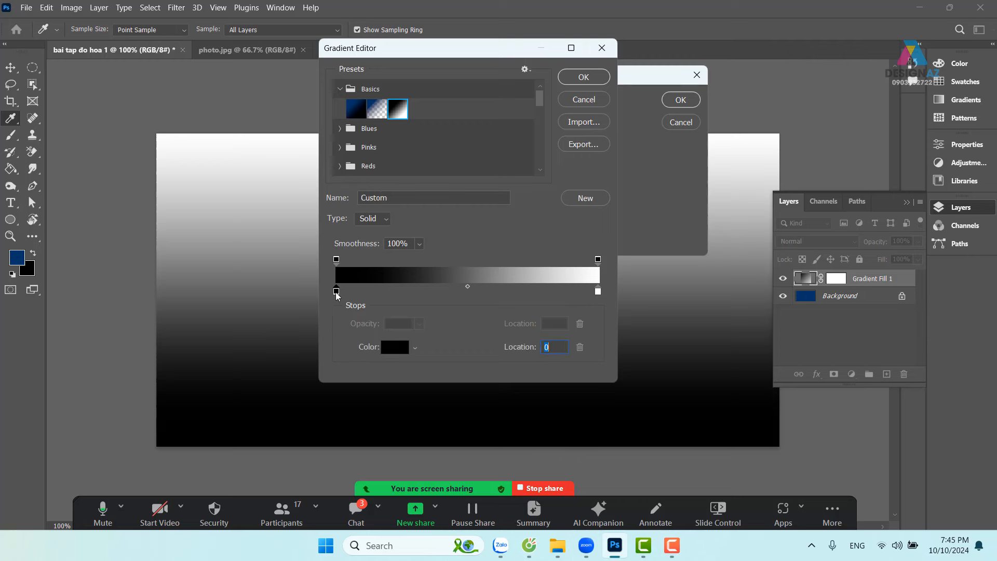
left_click(391, 347)
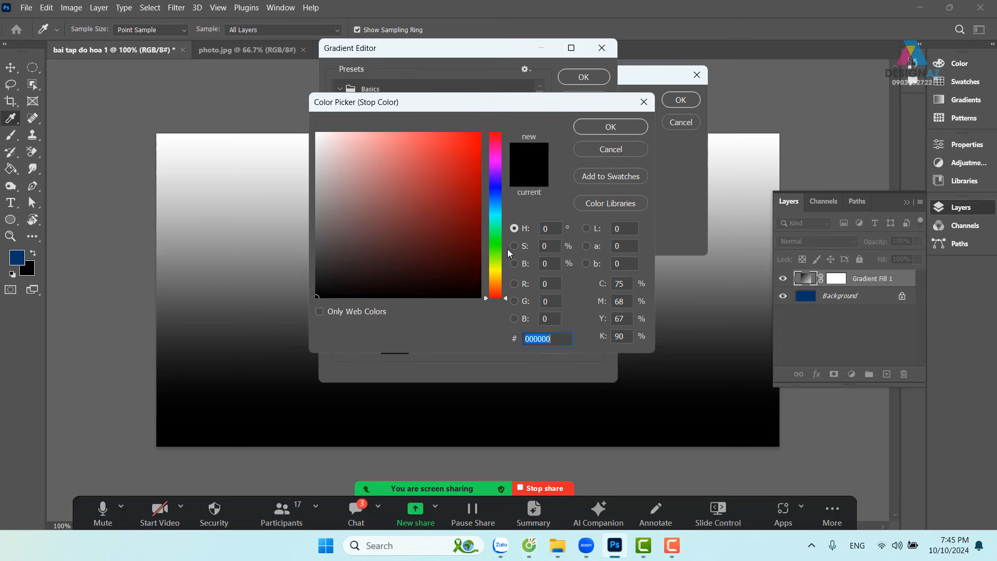
left_click(498, 196)
left_click(480, 253)
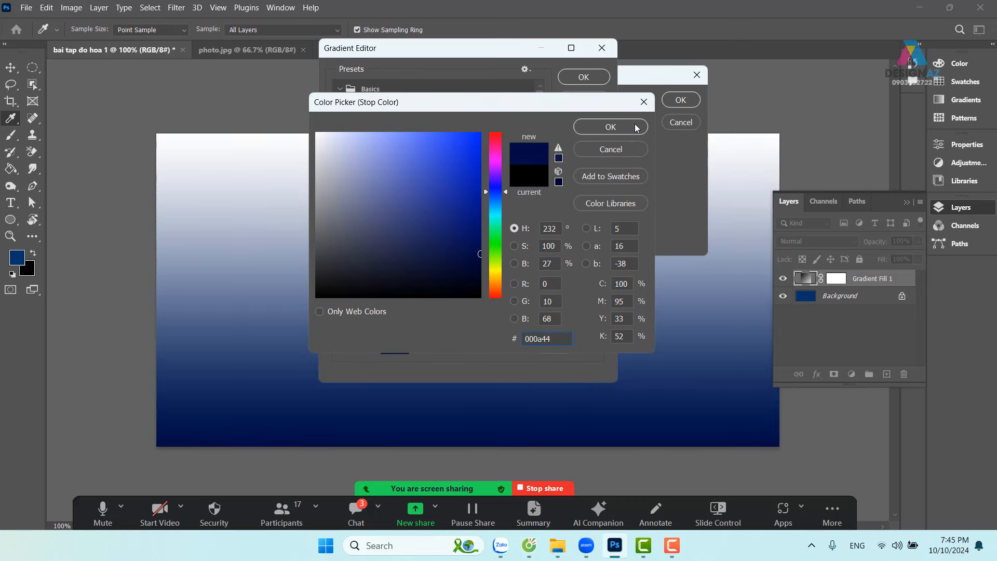
left_click(636, 127)
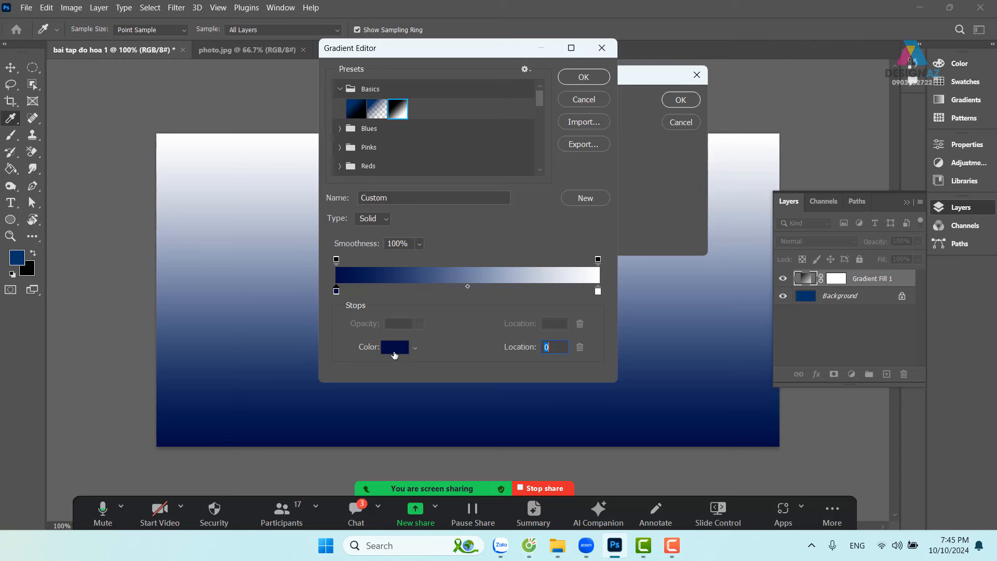
Change the gradient's color stop at location 0 to the slightly brighter dark blue 000b4e
left_click(394, 354)
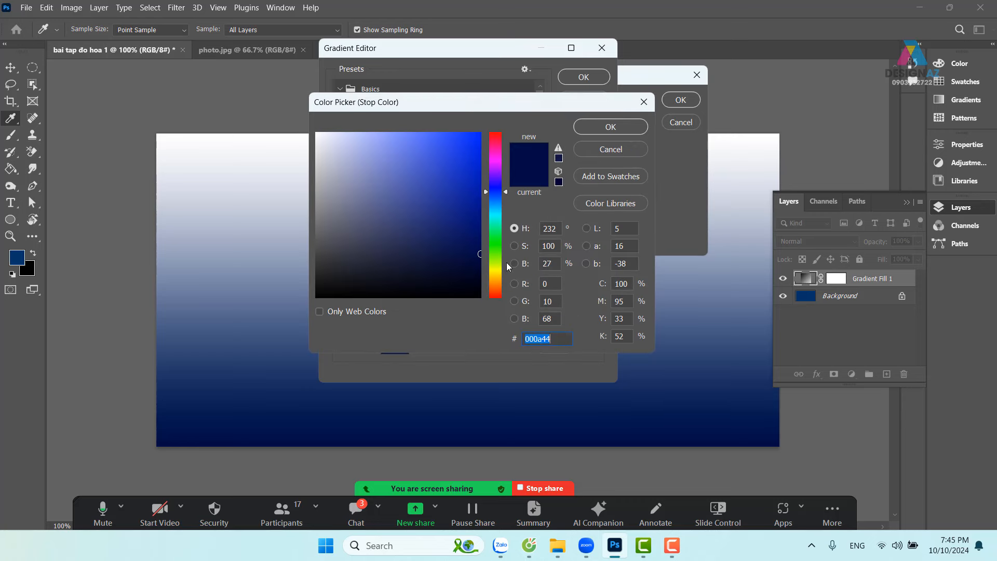
left_click(480, 248)
left_click(610, 127)
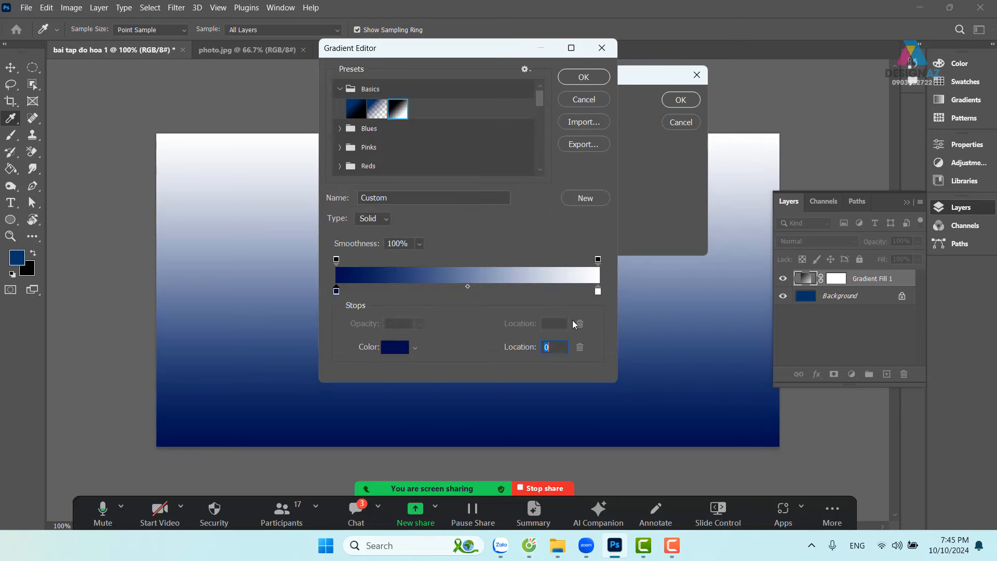
Change the gradient's white color stop at location 100 to teal blue 004568
left_click(598, 291)
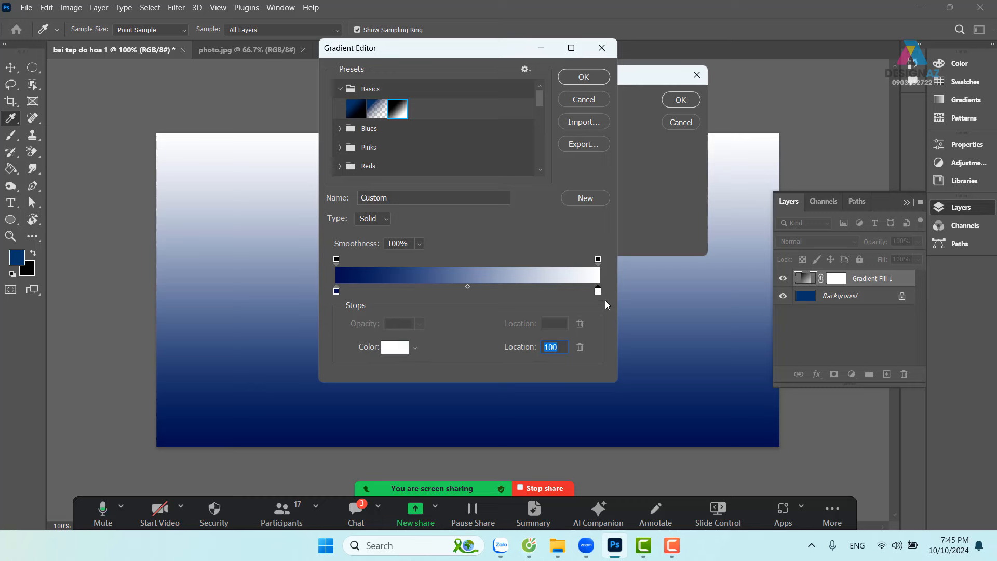
left_click(395, 347)
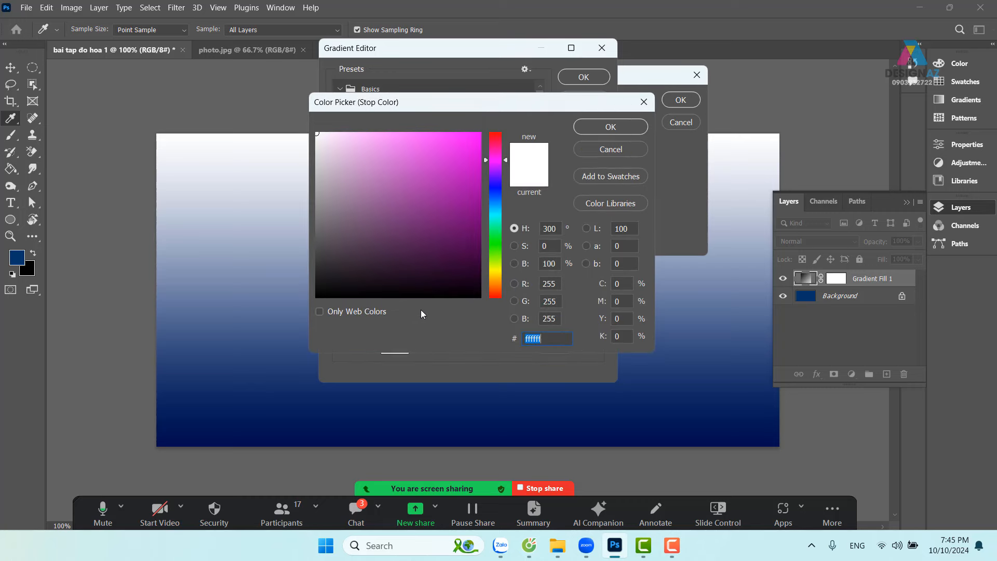
left_click(497, 209)
left_click(480, 230)
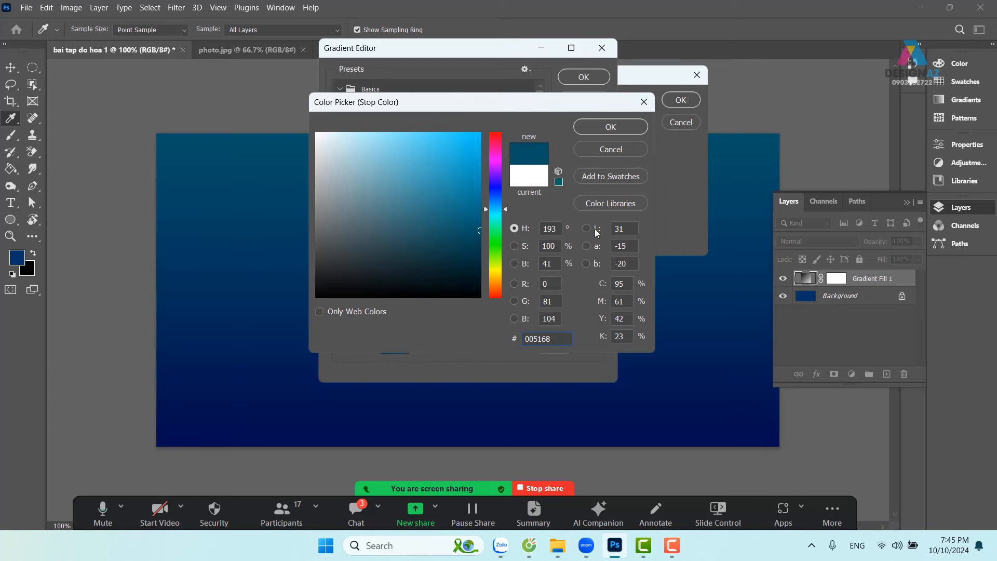
left_click(500, 206)
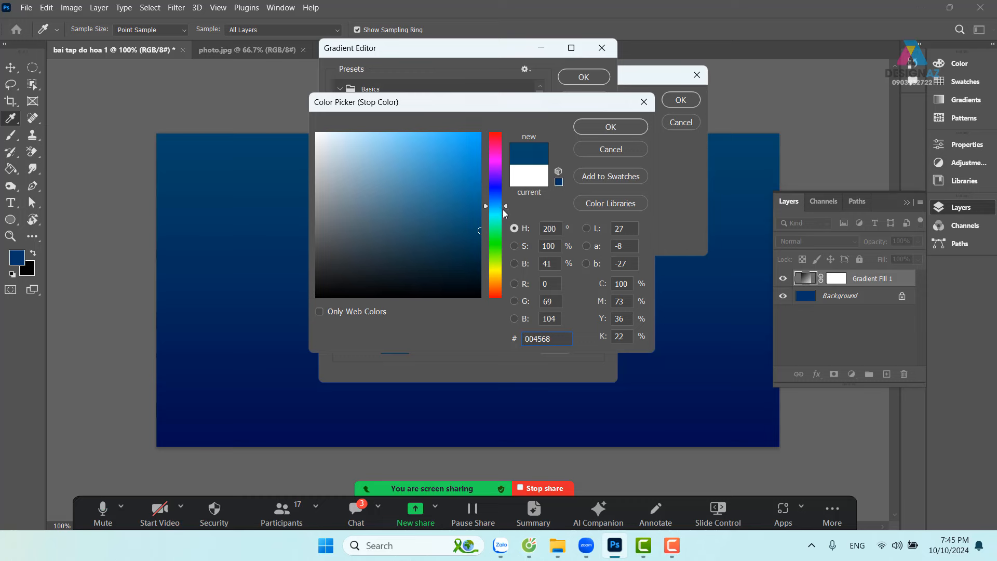
left_click(623, 129)
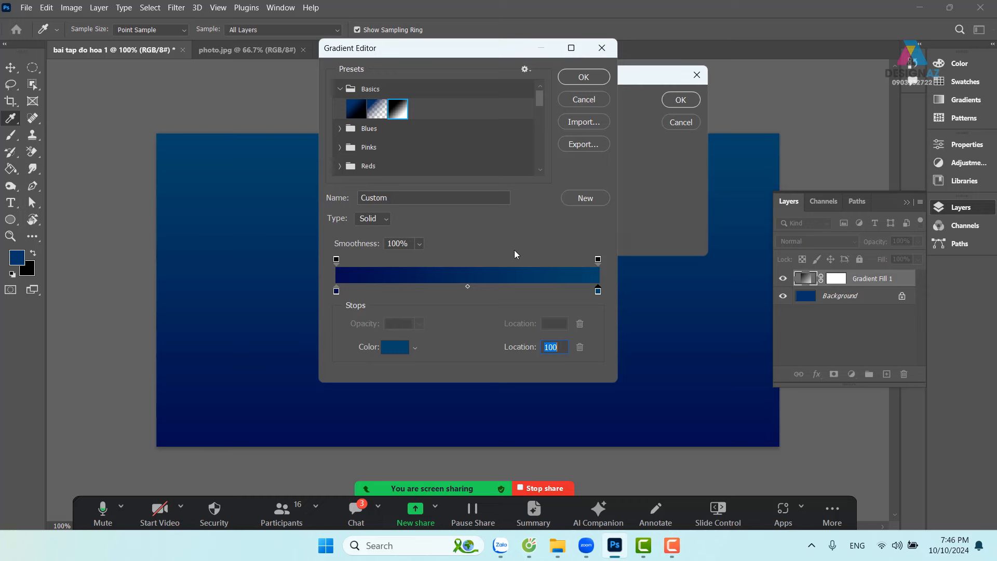
Recolor the gradient stop at location 0 by sampling the foreground blue and darkening it to 001e3d
left_click(337, 292)
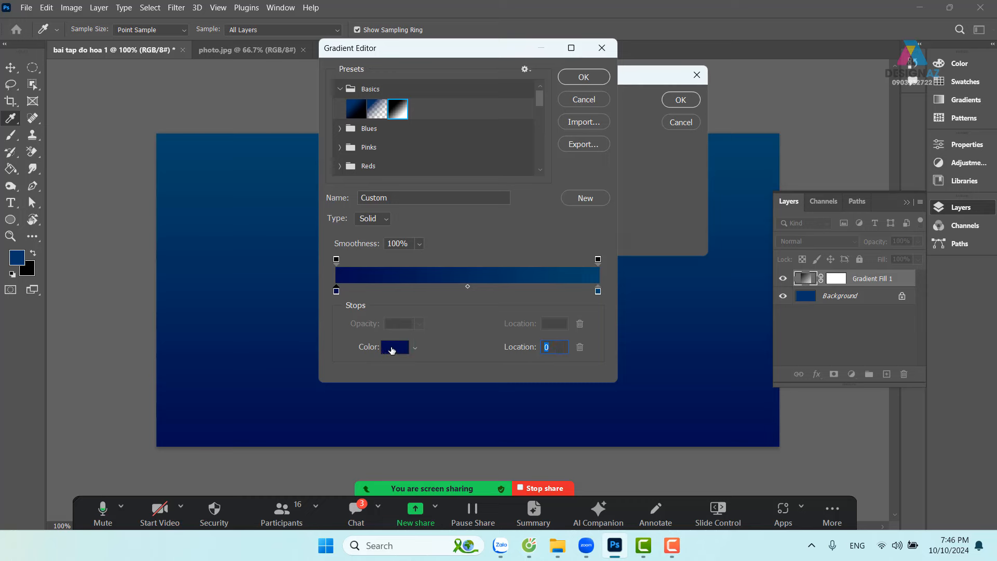
left_click(392, 350)
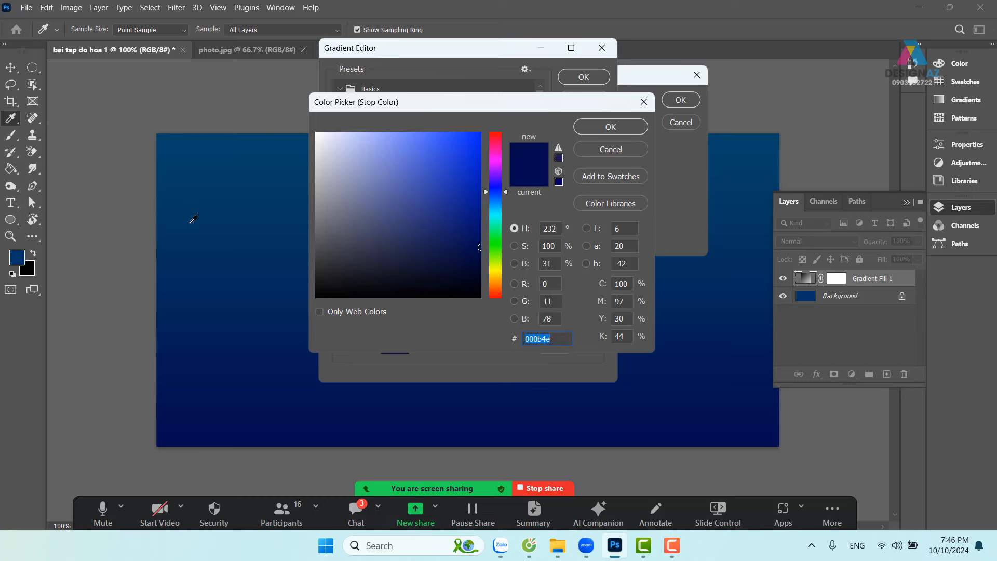
left_click(19, 254)
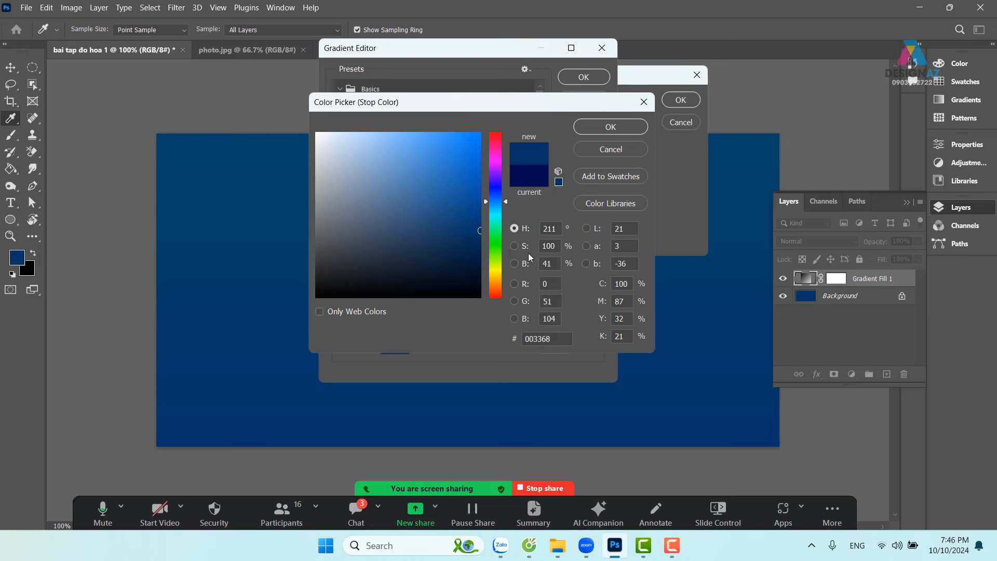
left_click_drag(471, 254, 484, 258)
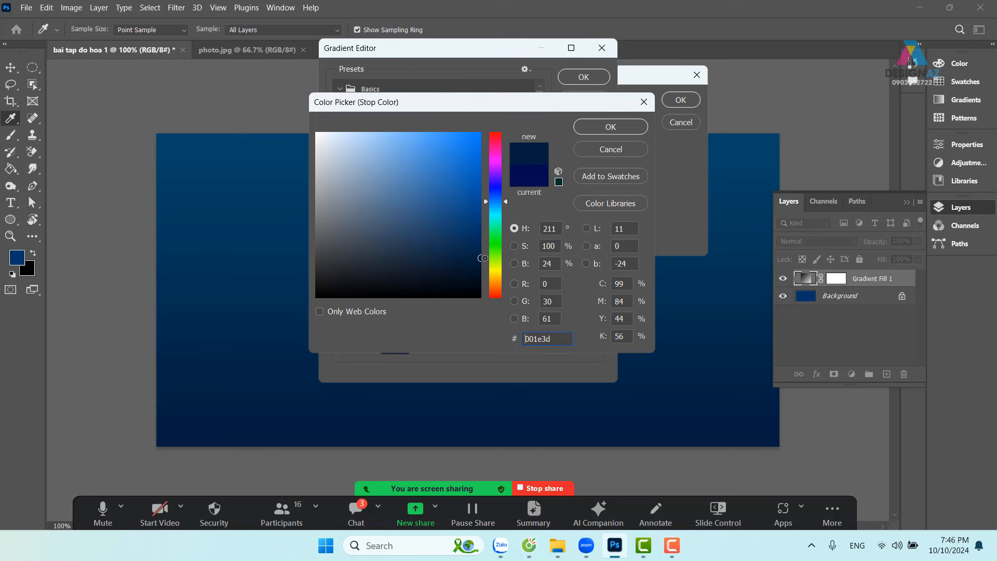
left_click(623, 128)
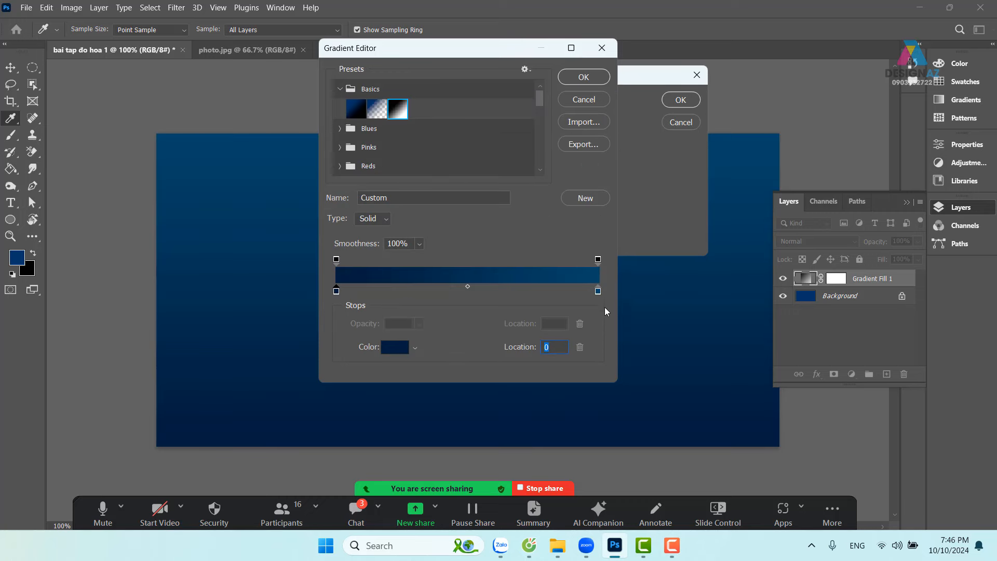
Set the gradient stop at location 100 to the sampled foreground blue 003368 and accept the edited gradient
left_click(599, 292)
left_click(394, 348)
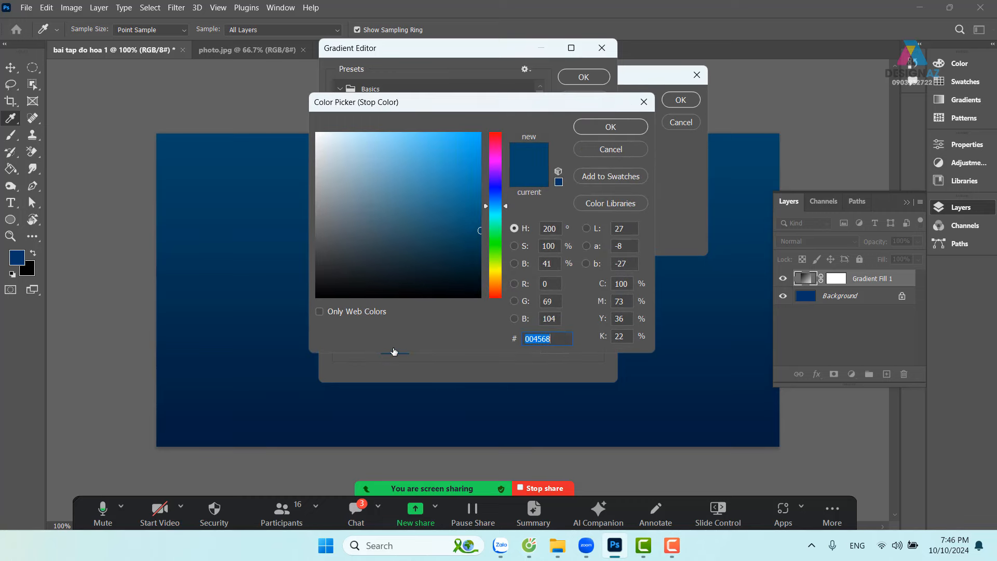
left_click(25, 256)
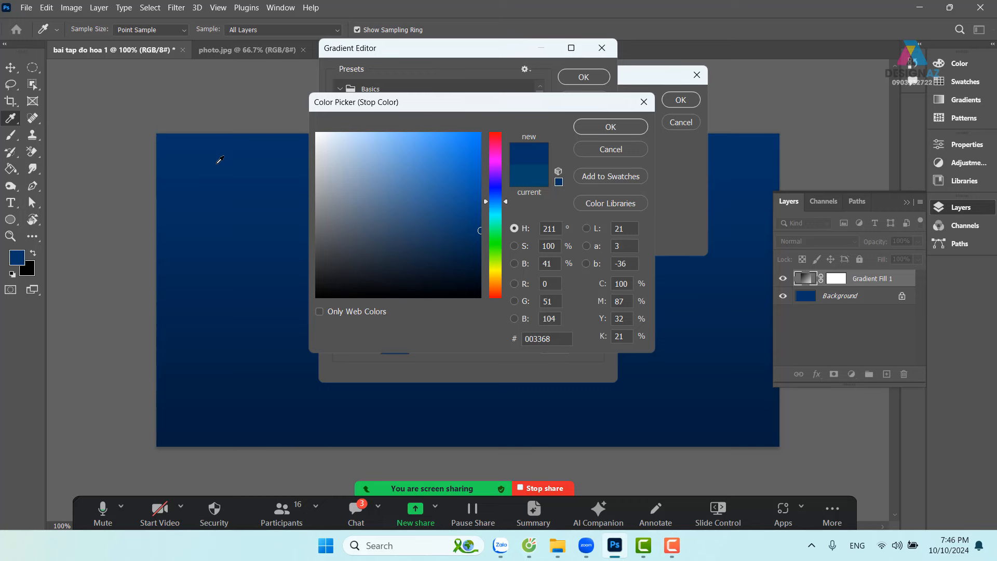
left_click(544, 77)
left_click(609, 129)
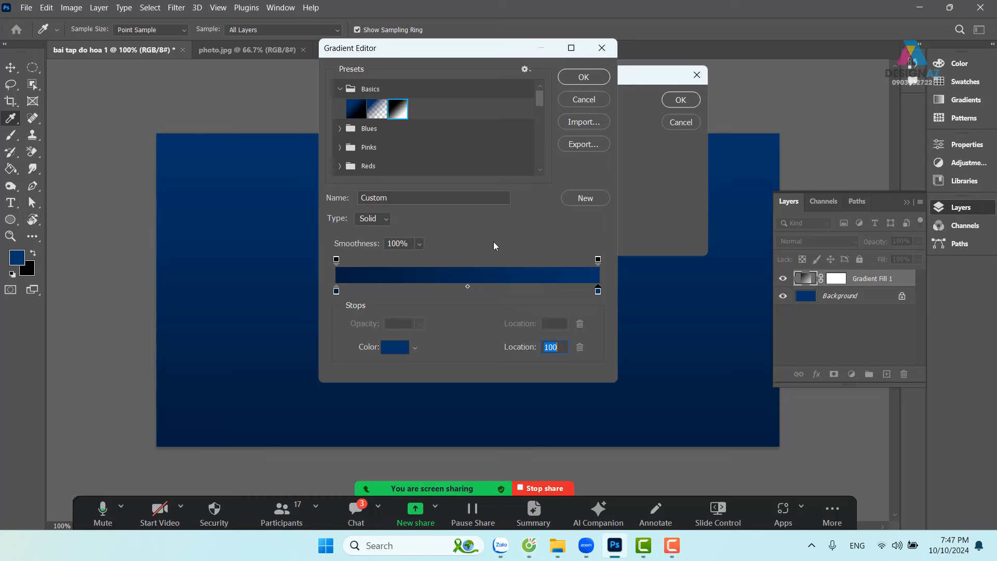
left_click(585, 75)
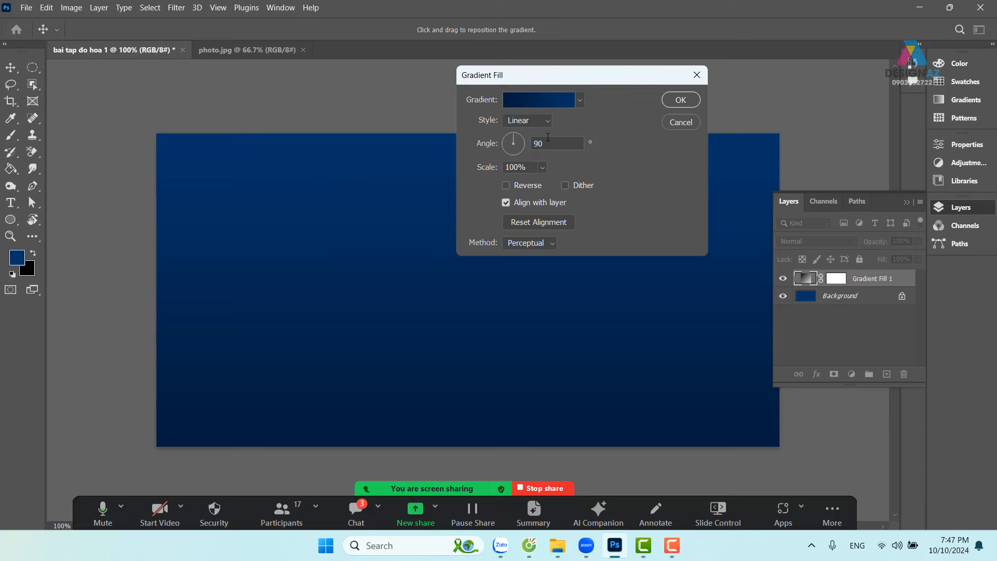
Set the gradient fill's angle to 0°, rotate it to -143.09° and apply the fill
left_click_drag(553, 143, 495, 144)
type("0")
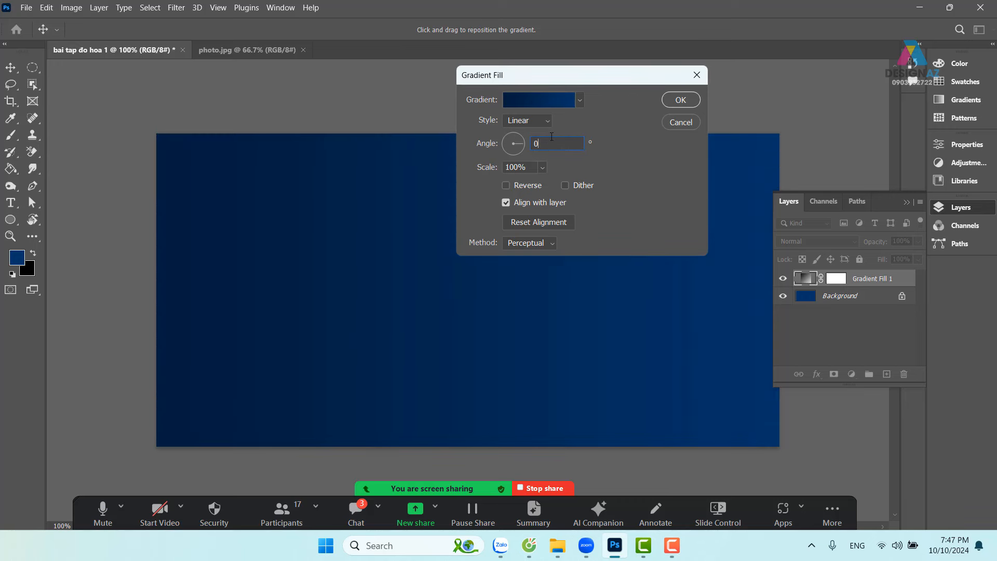
left_click_drag(522, 144, 502, 152)
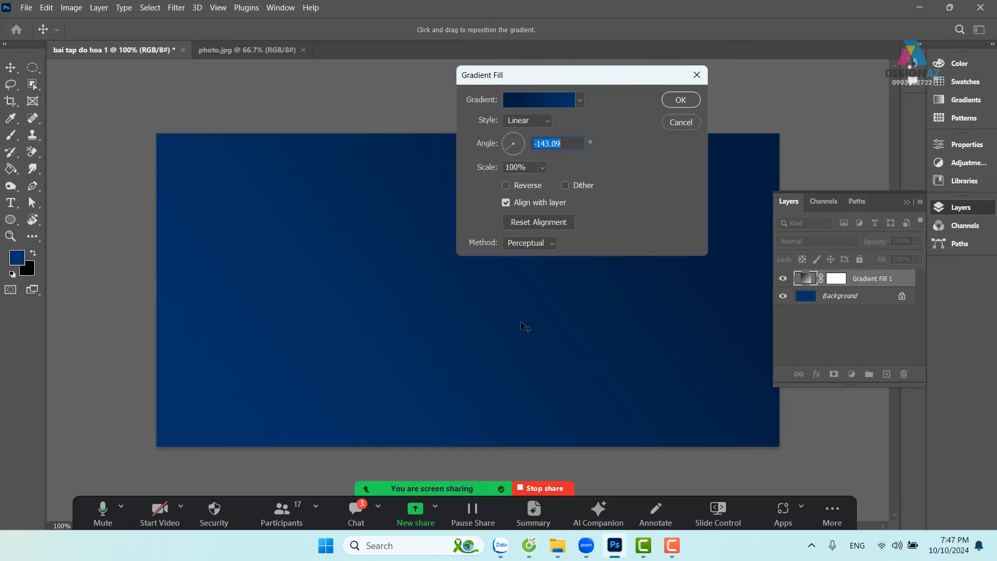
left_click(685, 103)
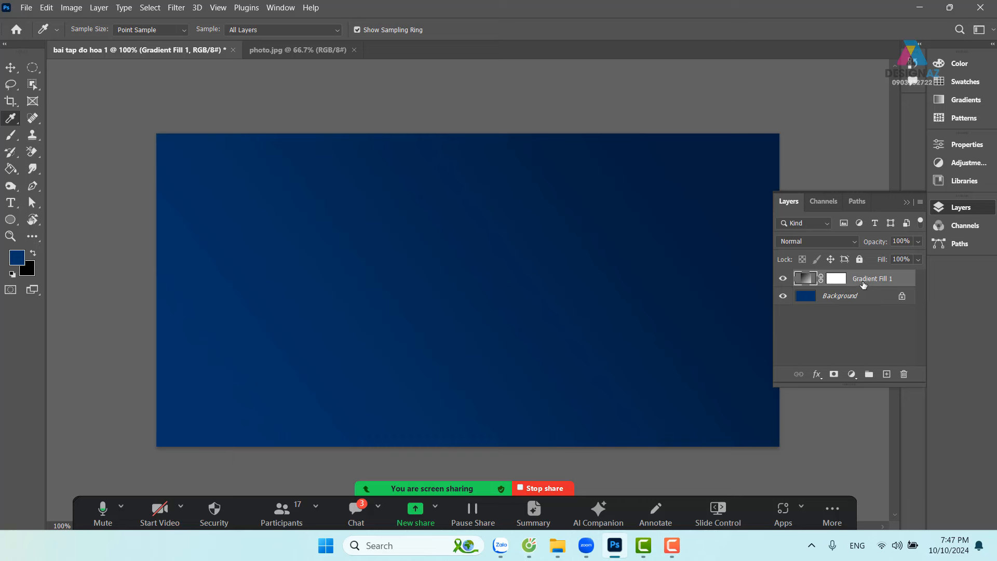
Delete the Gradient Fill 1 layer
left_click(903, 375)
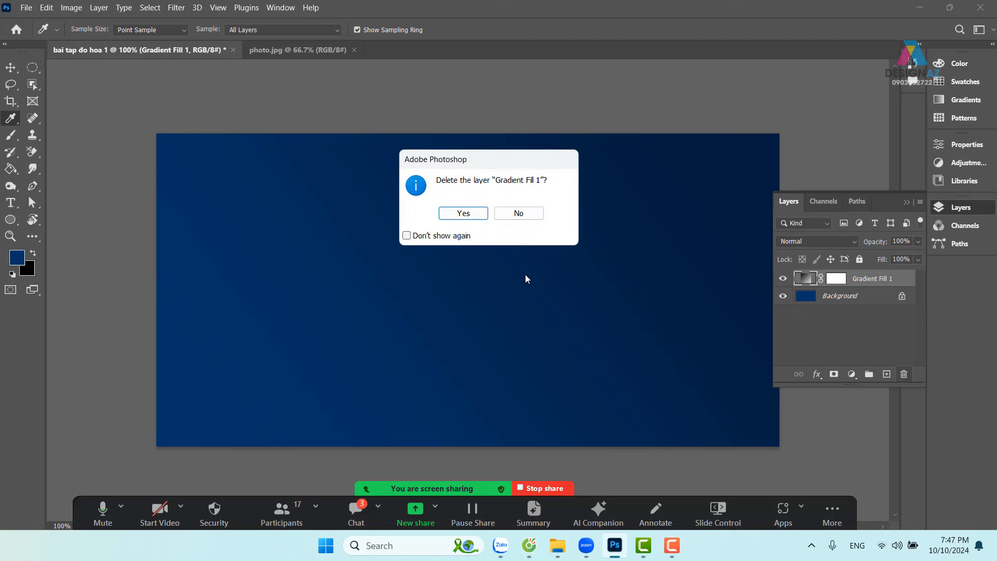
left_click(475, 213)
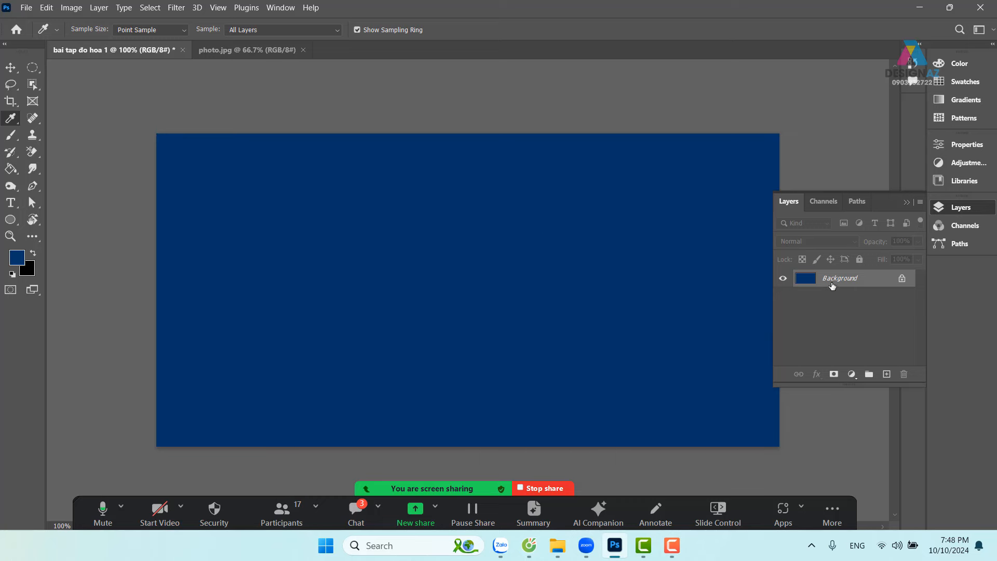
Switch to the Gradient Tool and set its gradient's black stop at location 0 to the foreground blue
key("g")
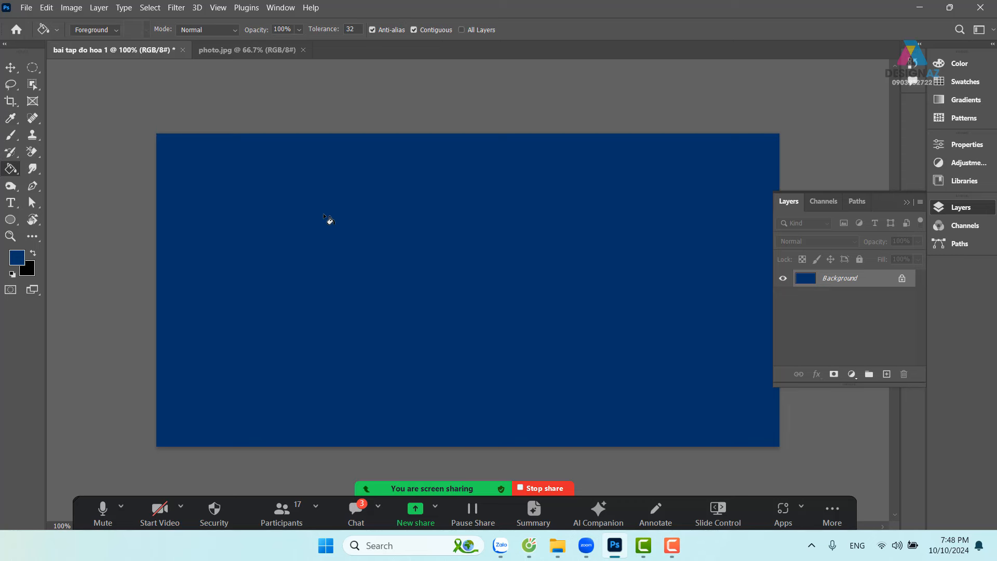
right_click(16, 176)
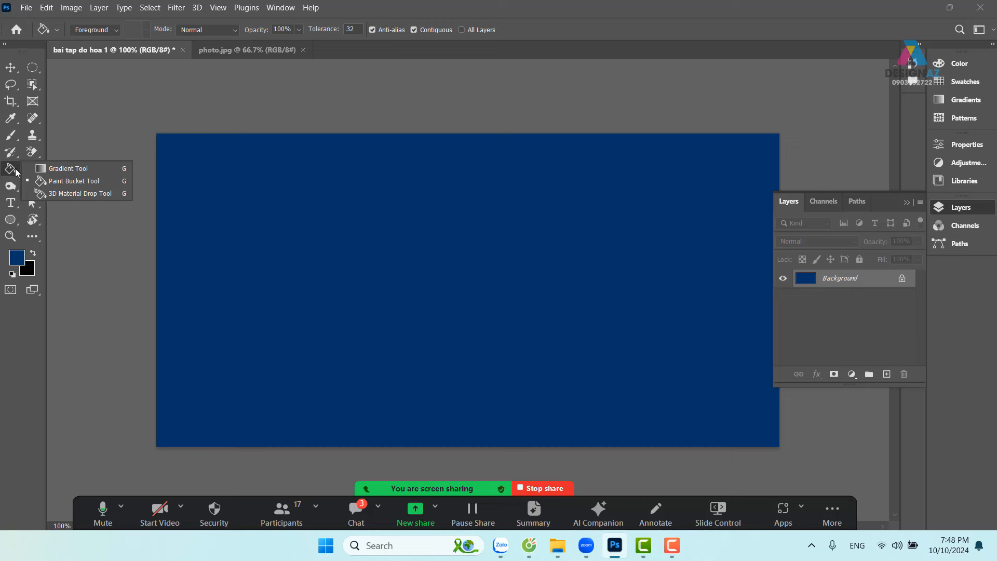
left_click(65, 173)
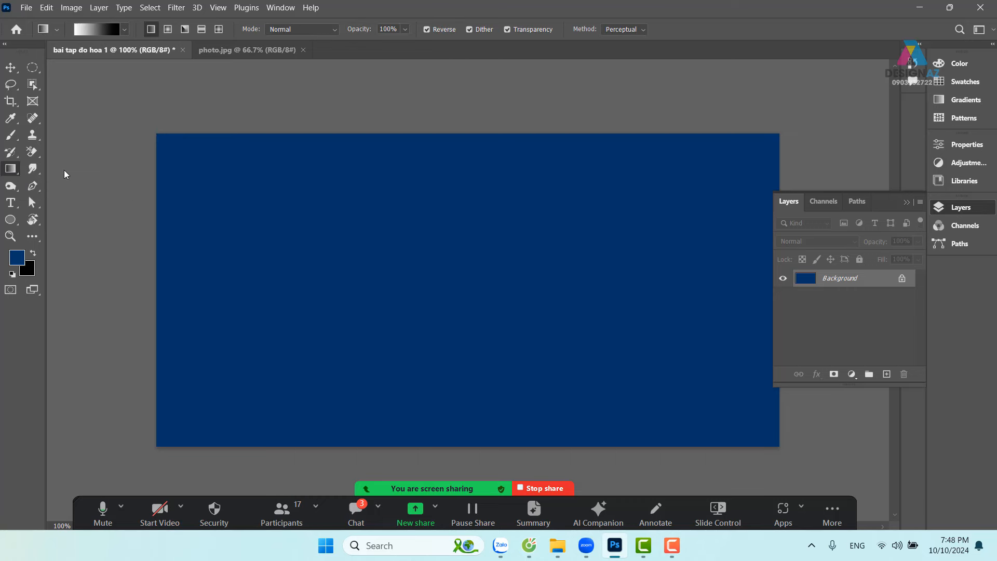
left_click(96, 27)
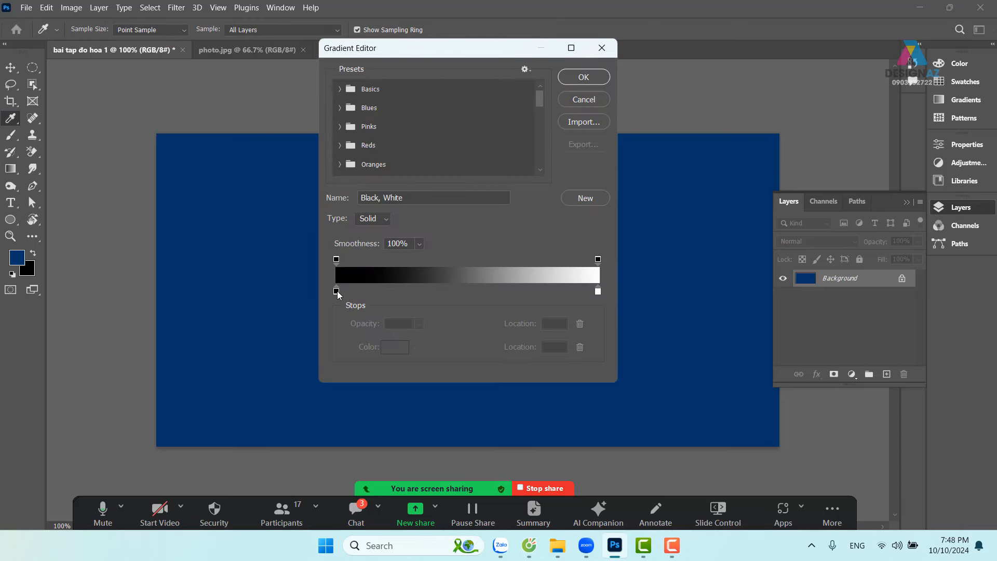
left_click(337, 291)
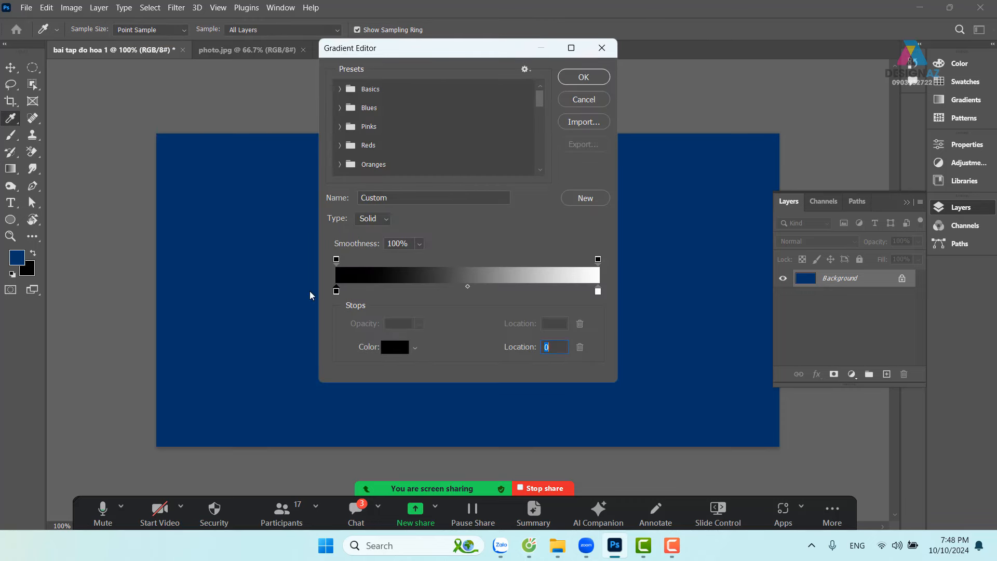
left_click(17, 256)
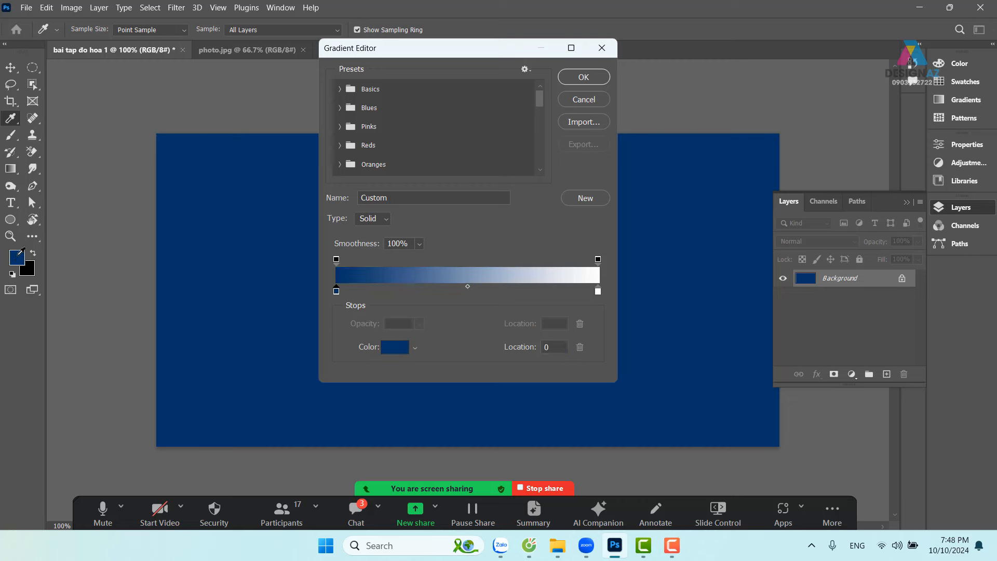
Change the tool gradient's white stop at location 100 to dark blue 012040 and accept the gradient
left_click(598, 291)
left_click(394, 347)
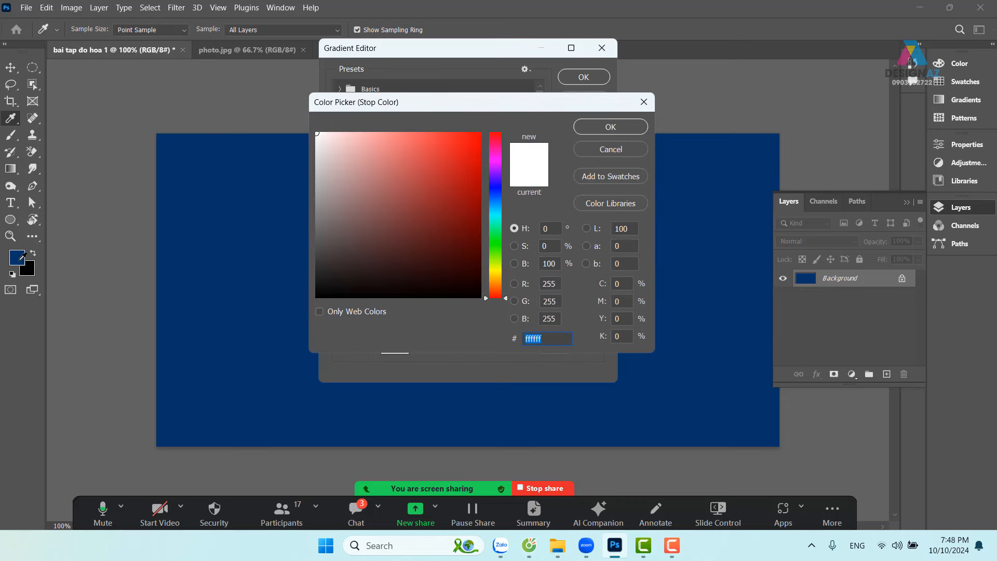
left_click(20, 257)
left_click_drag(474, 254, 481, 257)
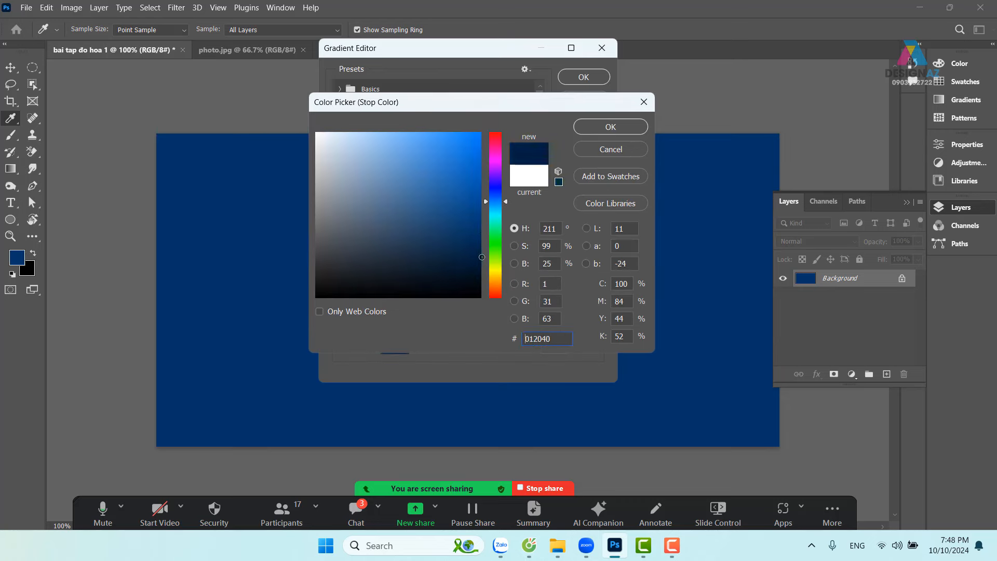
left_click(610, 127)
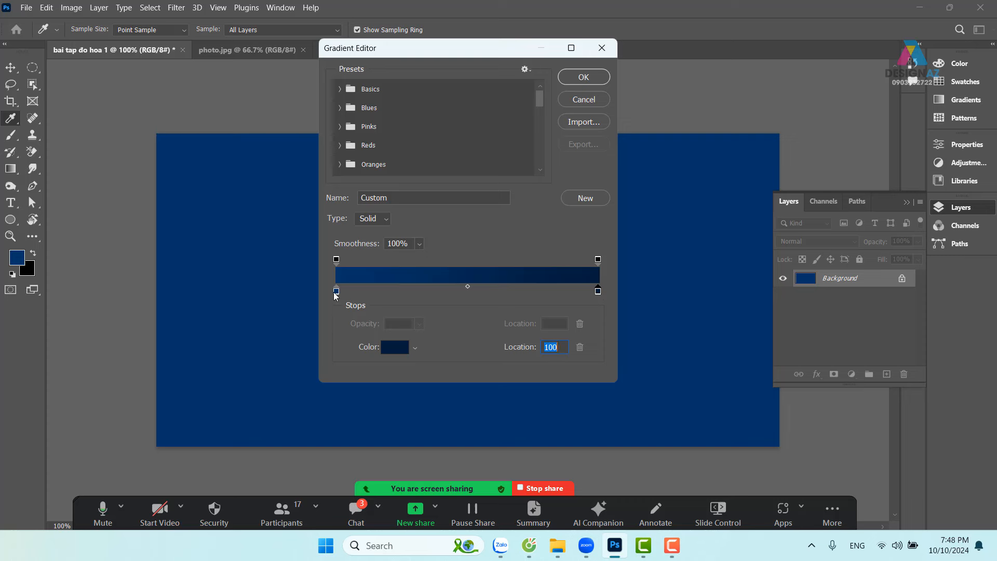
left_click(583, 78)
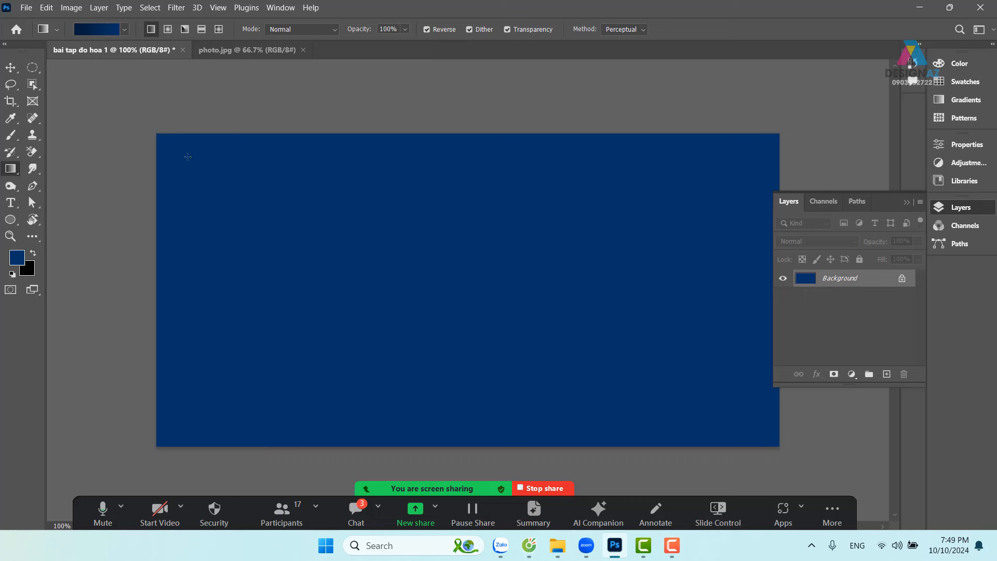
Draw the linear gradient over the Background layer along both diagonals, horizontally from left to right, and finally vertically from bottom to top
left_click_drag(201, 164, 766, 431)
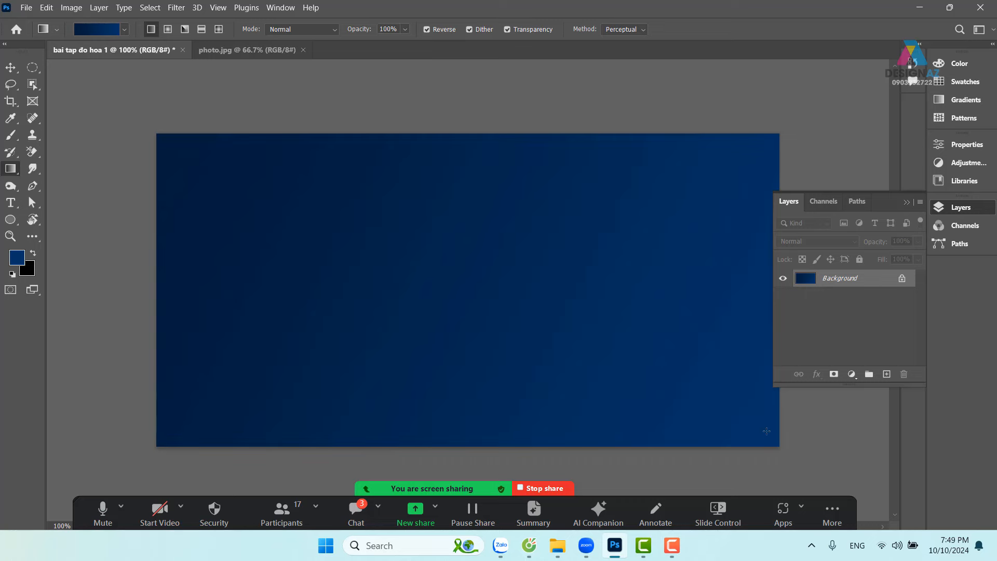
left_click_drag(751, 155, 172, 440)
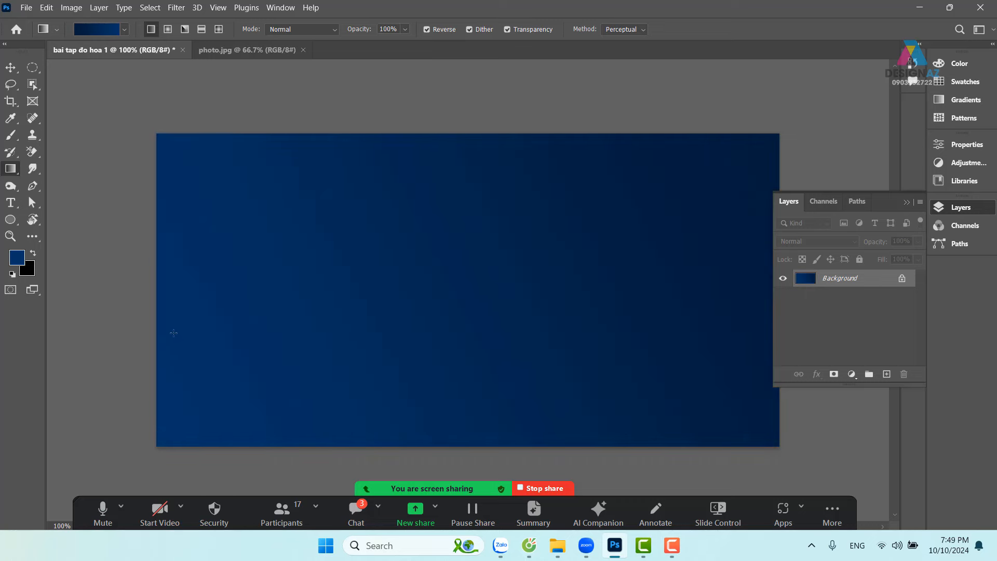
left_click_drag(162, 301, 748, 299)
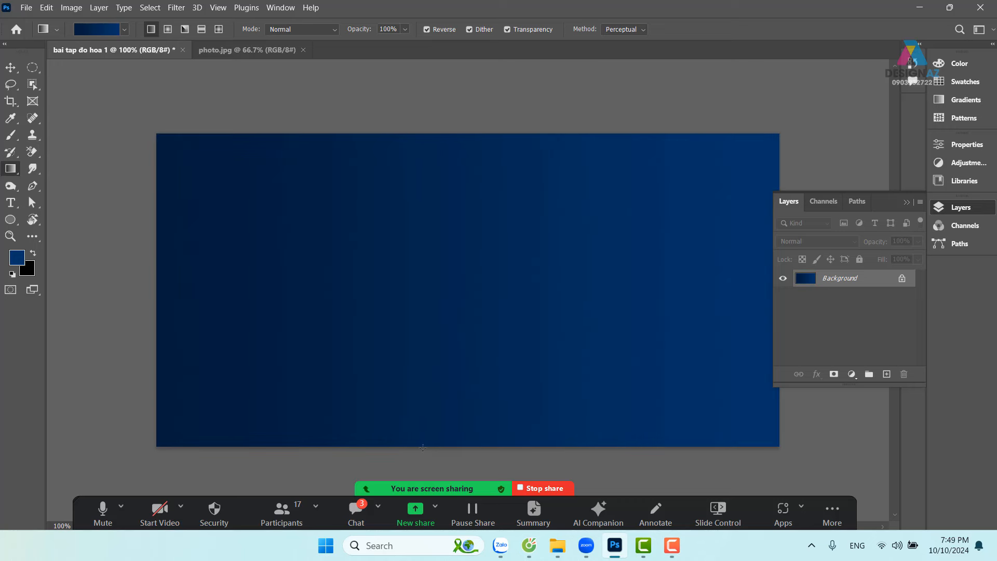
left_click_drag(424, 443, 437, 136)
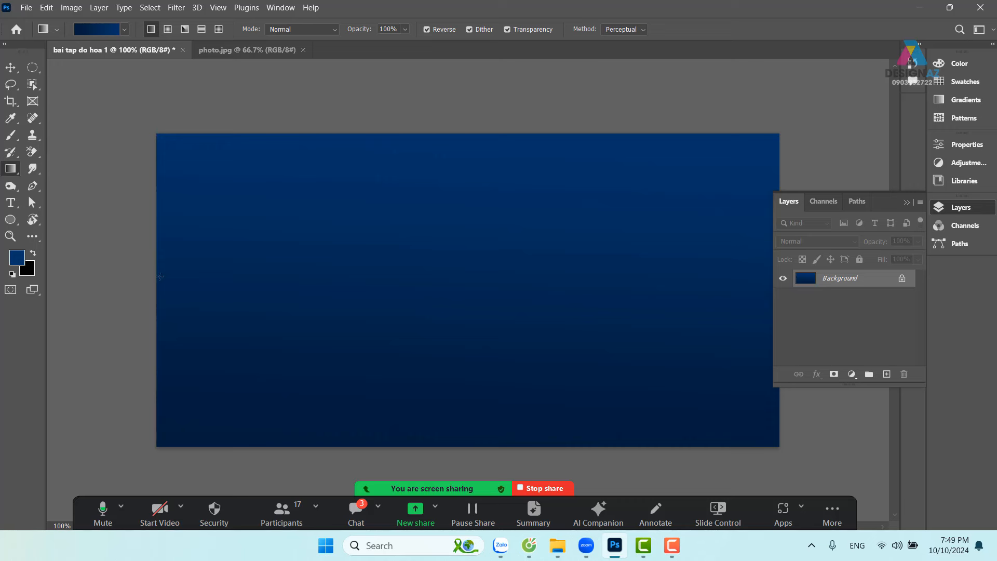
Redraw the linear gradient over the Background layer, first horizontally across the canvas and finally vertically with the lighter blue at the top
left_click_drag(160, 276, 734, 274)
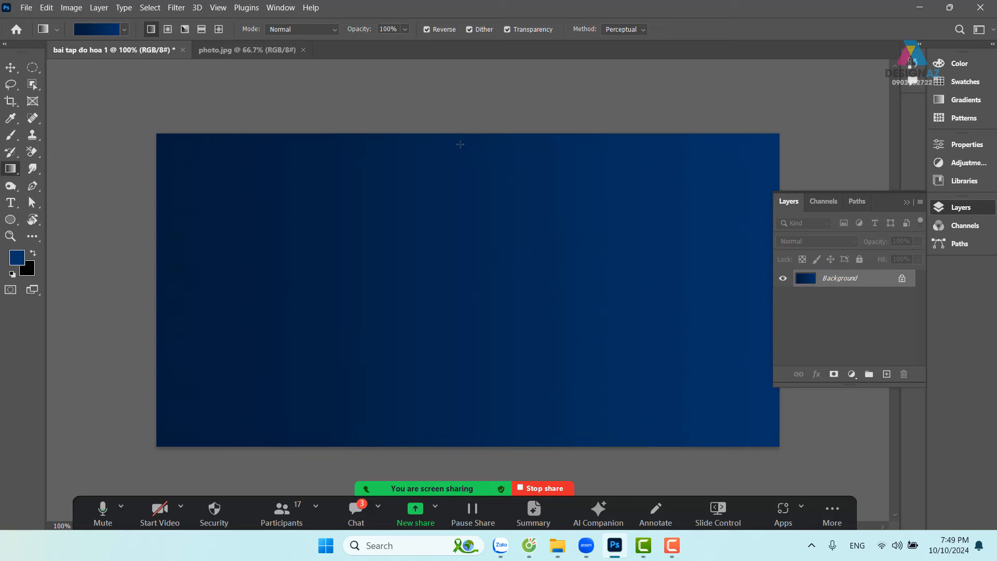
left_click_drag(464, 137, 492, 144)
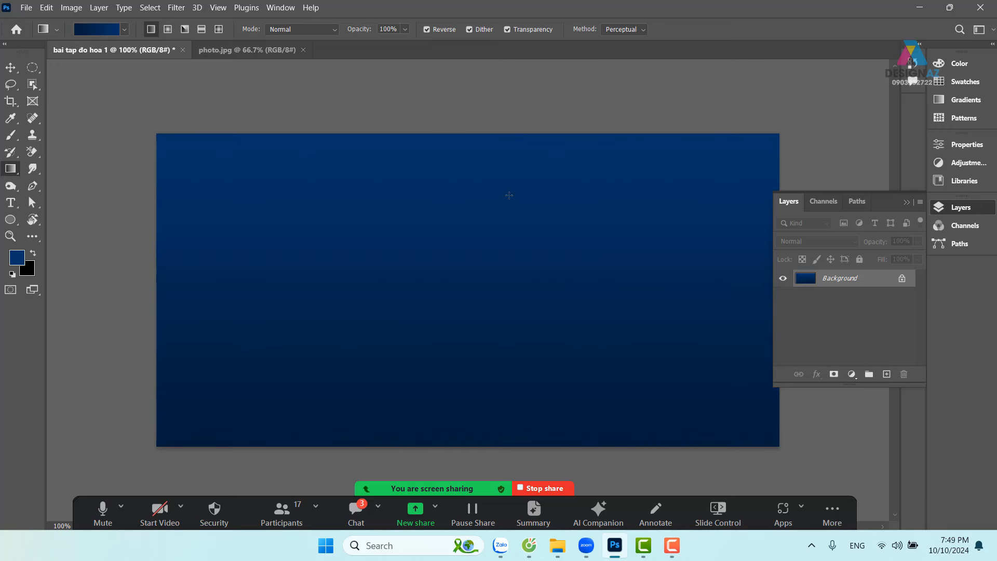
left_click(11, 67)
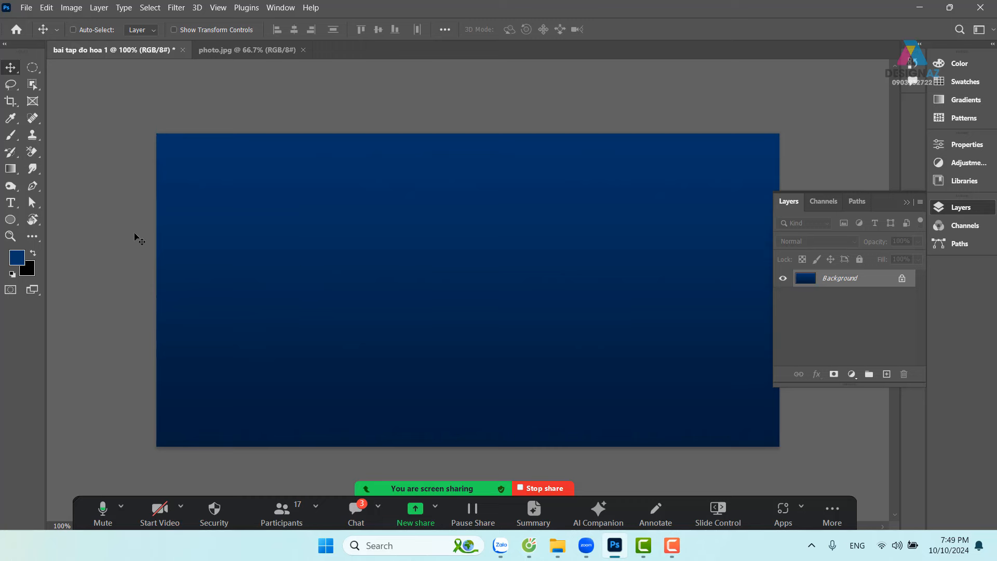
In the Gradient Tool's gradient, change the color of the stop at location 0 to pink ffa1b9
left_click(11, 168)
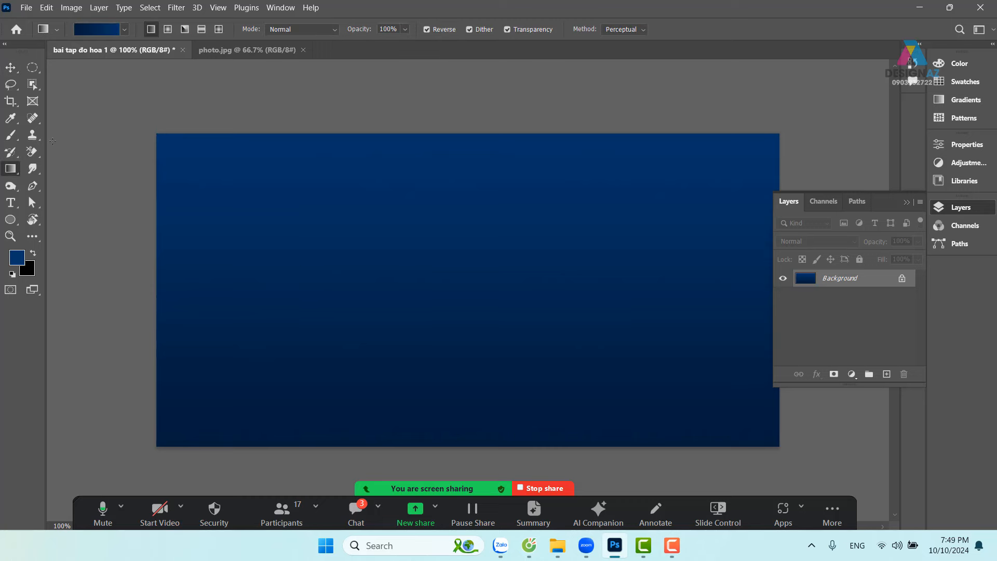
left_click(99, 30)
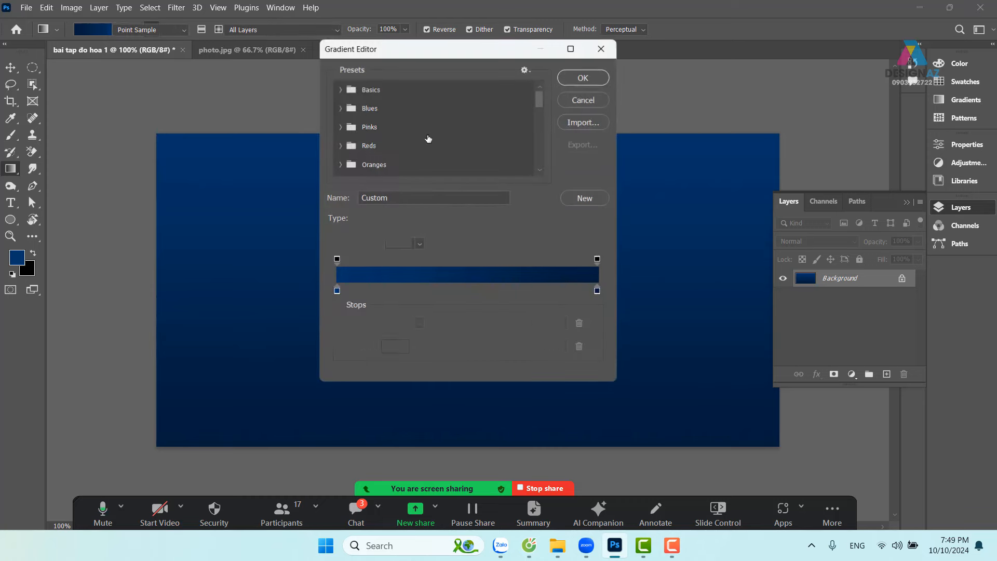
left_click(336, 291)
left_click(396, 347)
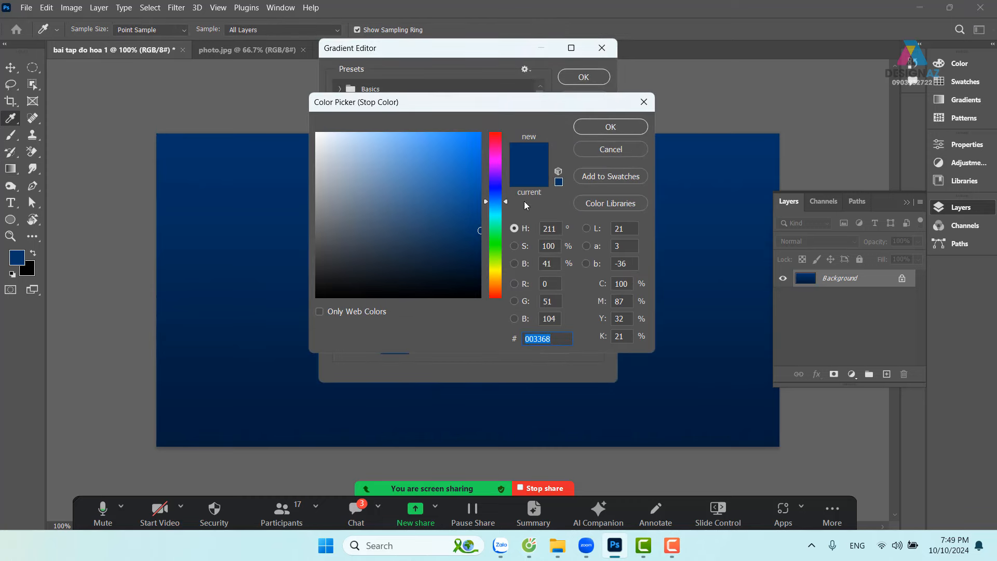
type("68001b")
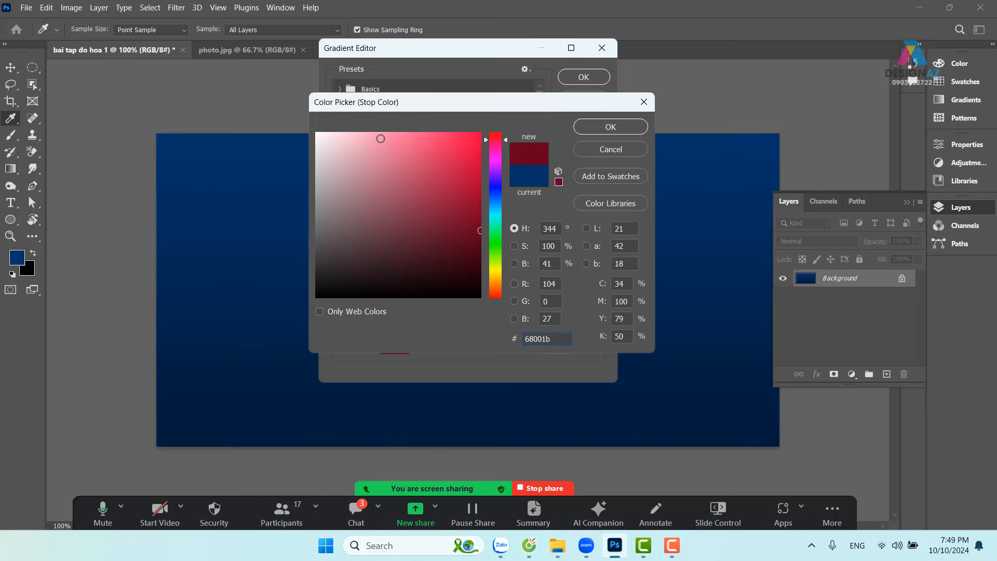
left_click(377, 133)
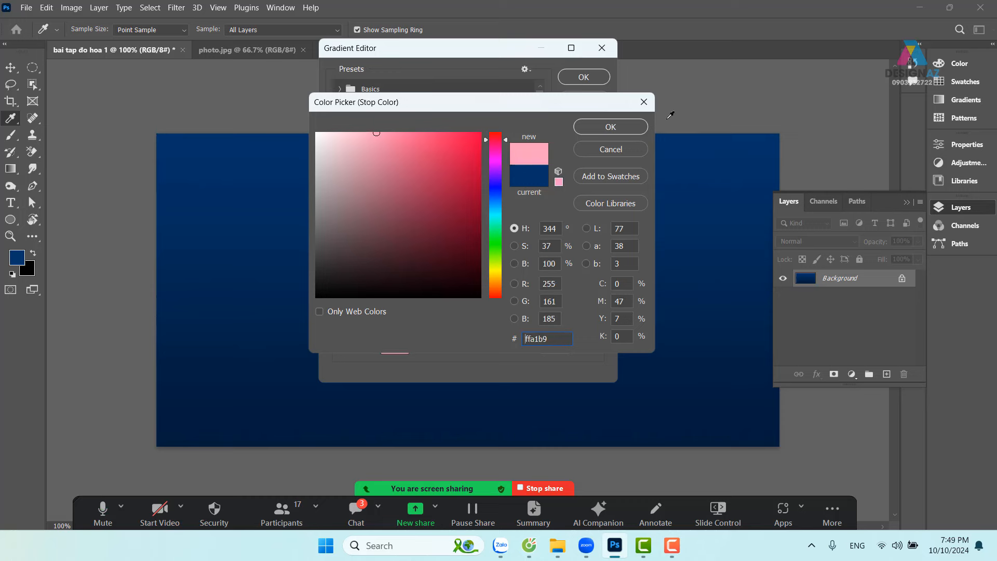
left_click(640, 131)
Change the gradient's dark blue stop at location 100 to a very pale pink and accept the gradient
left_click(598, 290)
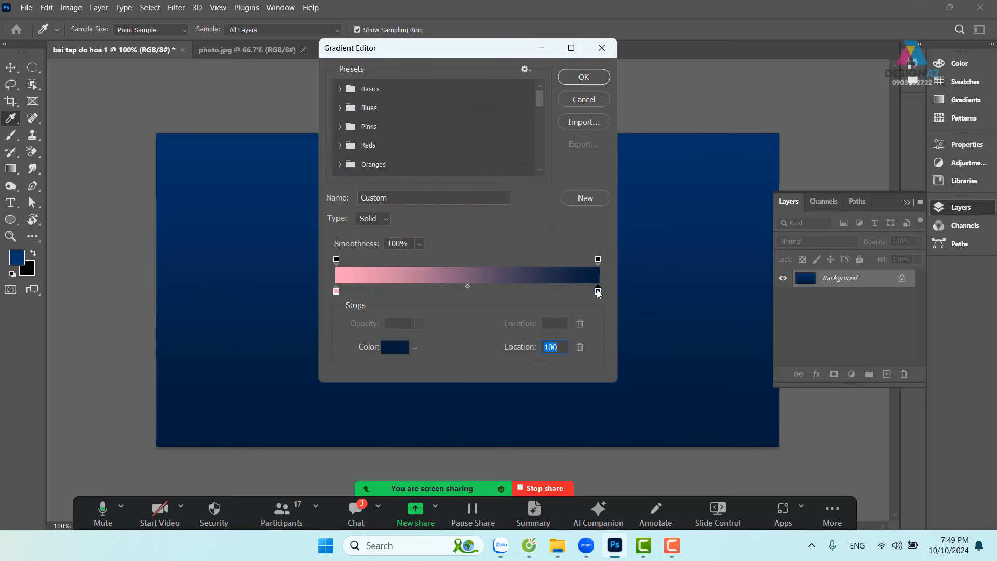
left_click(402, 348)
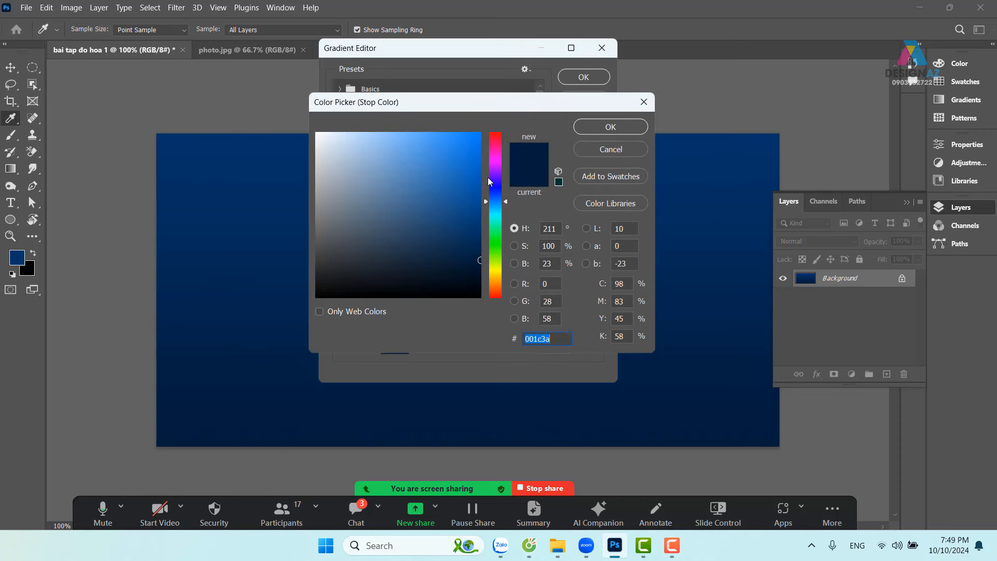
left_click_drag(497, 164, 497, 133)
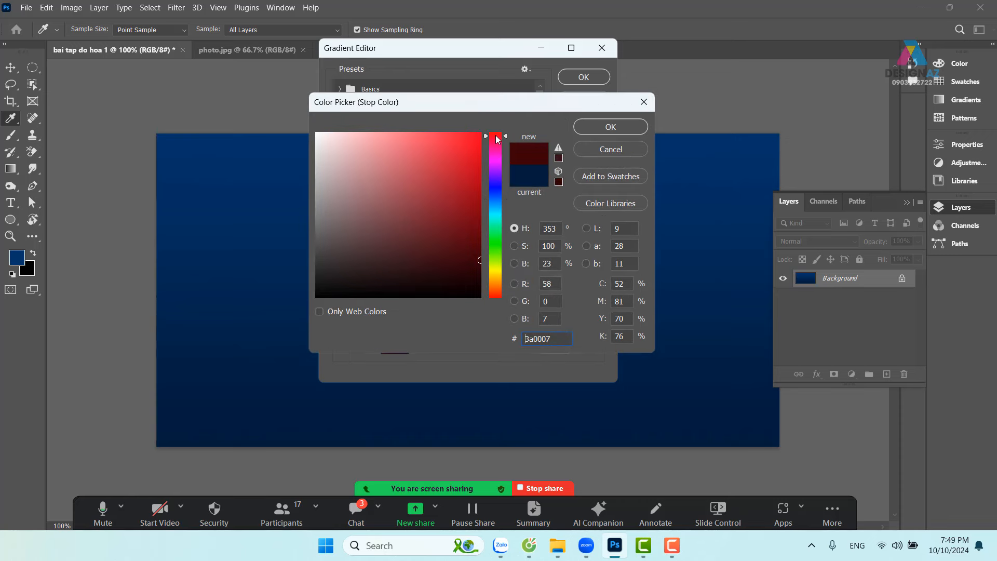
left_click(338, 129)
left_click(618, 129)
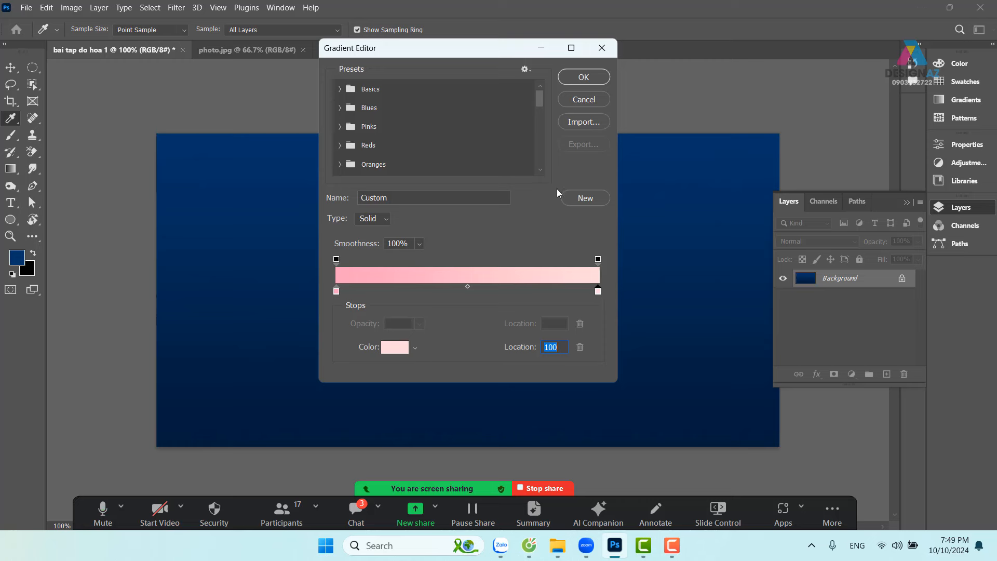
left_click(594, 77)
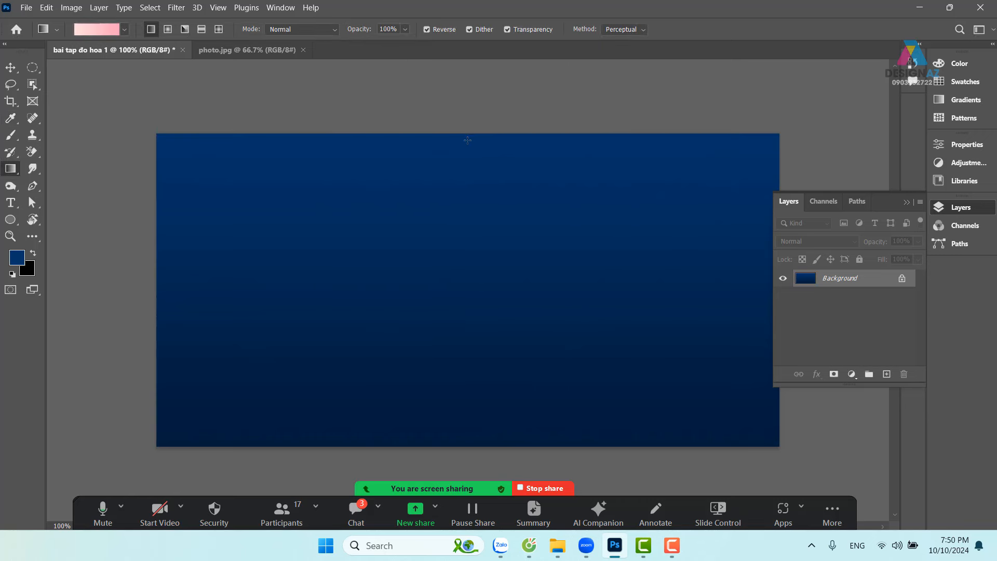
Try the pink gradient vertically over the full height of the Background layer and undo it
left_click_drag(468, 142, 468, 445)
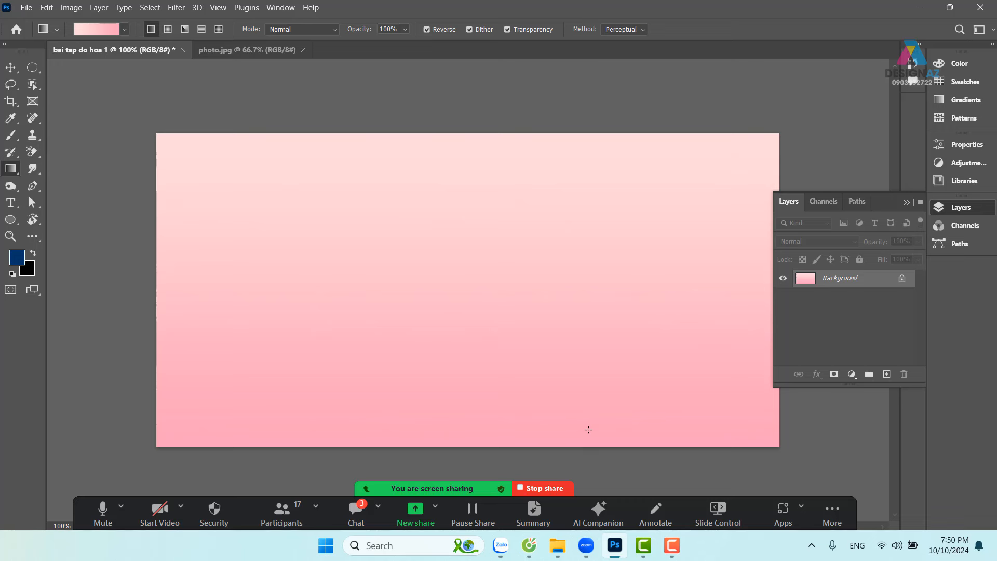
key("ctrl+z")
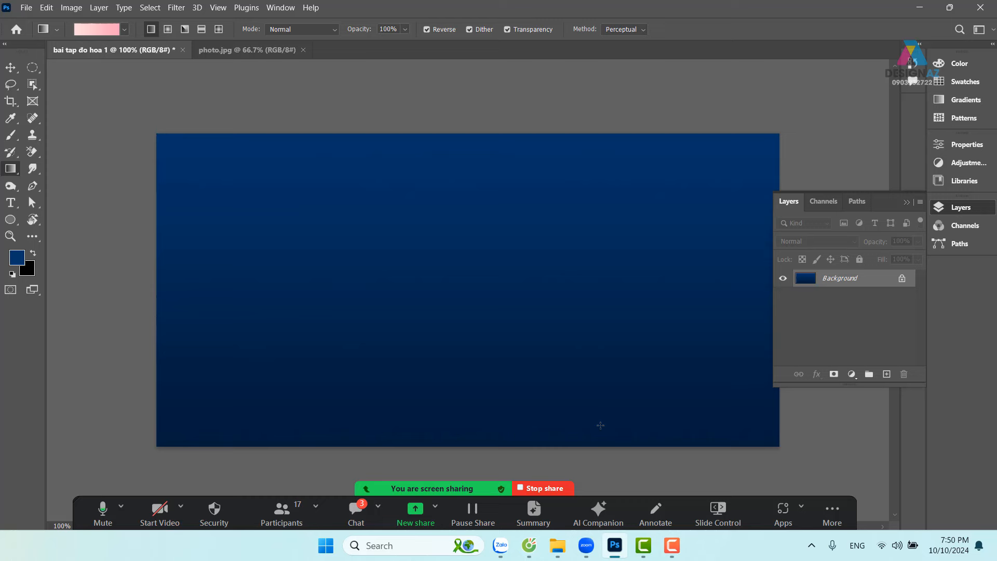
Look through the Zoom meeting's participant list and put its window away
left_click(282, 510)
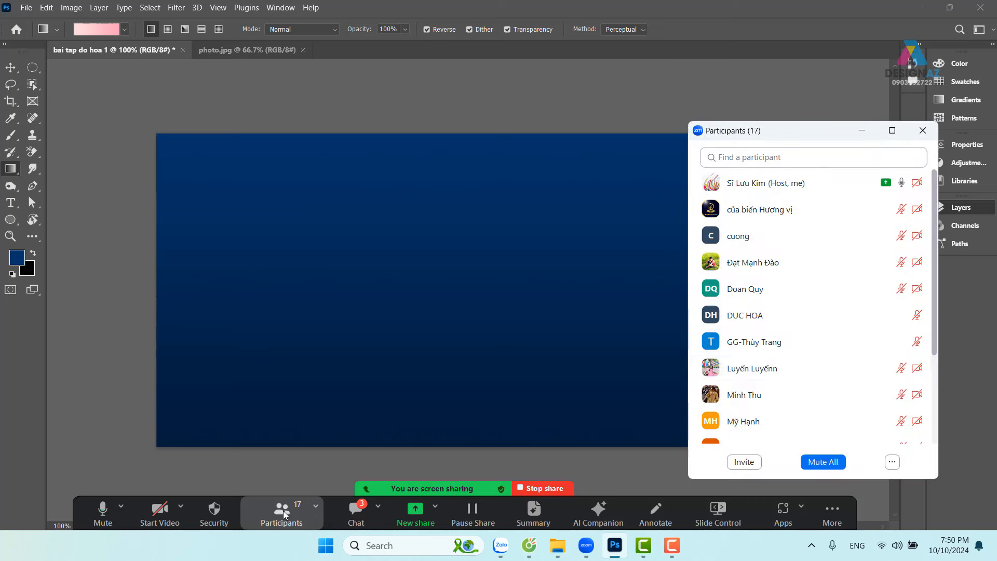
scroll(819, 344, "down", 5)
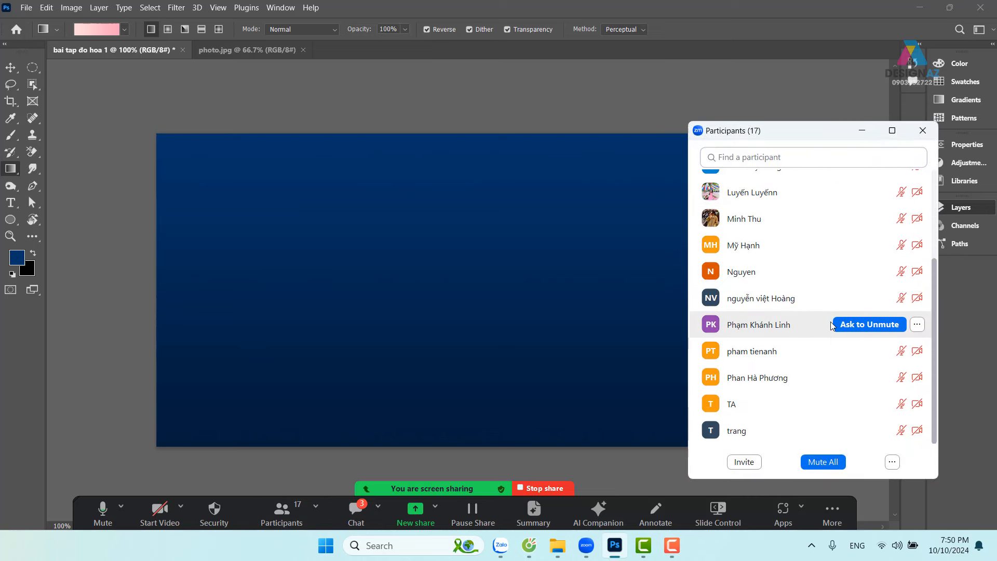
scroll(830, 325, "up", 5)
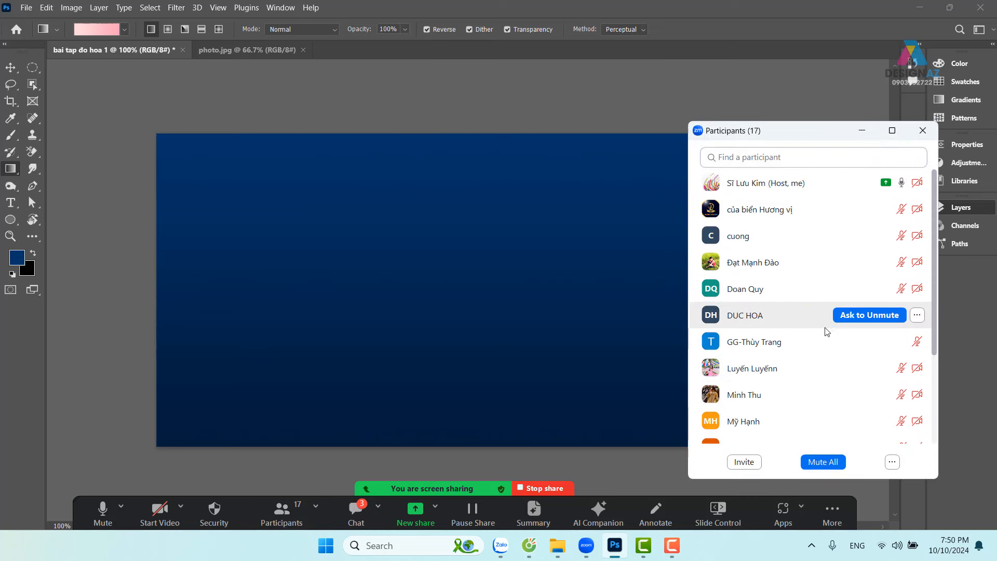
scroll(827, 331, "down", 5)
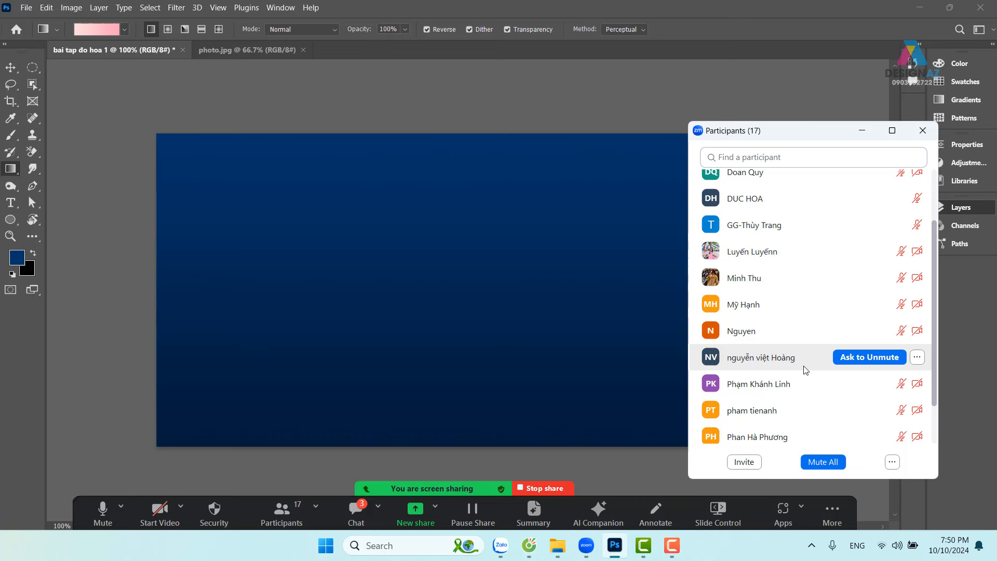
left_click(862, 129)
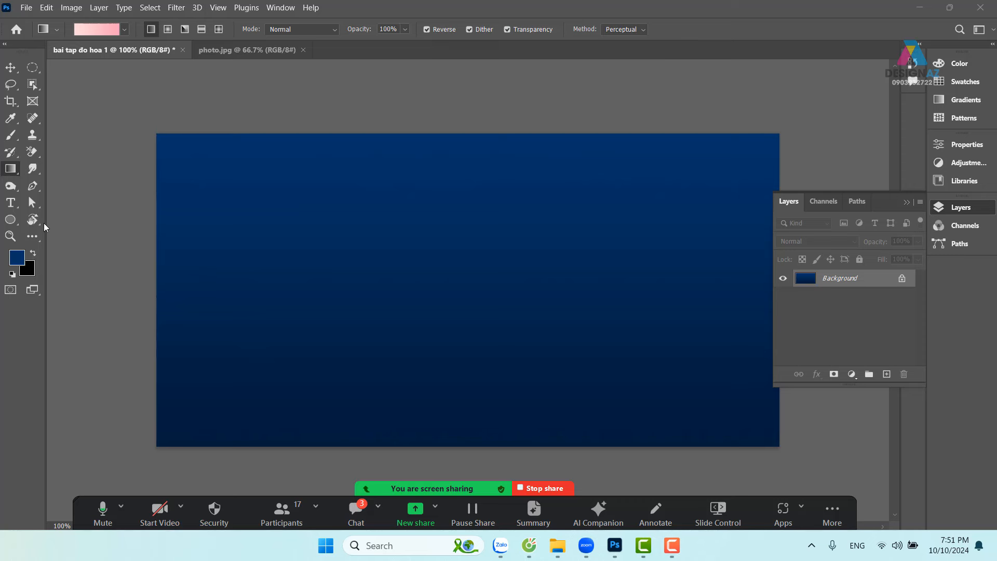
Add a horizontal text layer with the placeholder text "Lorem Ipsum" and move it near the center of the canvas
left_click(12, 207)
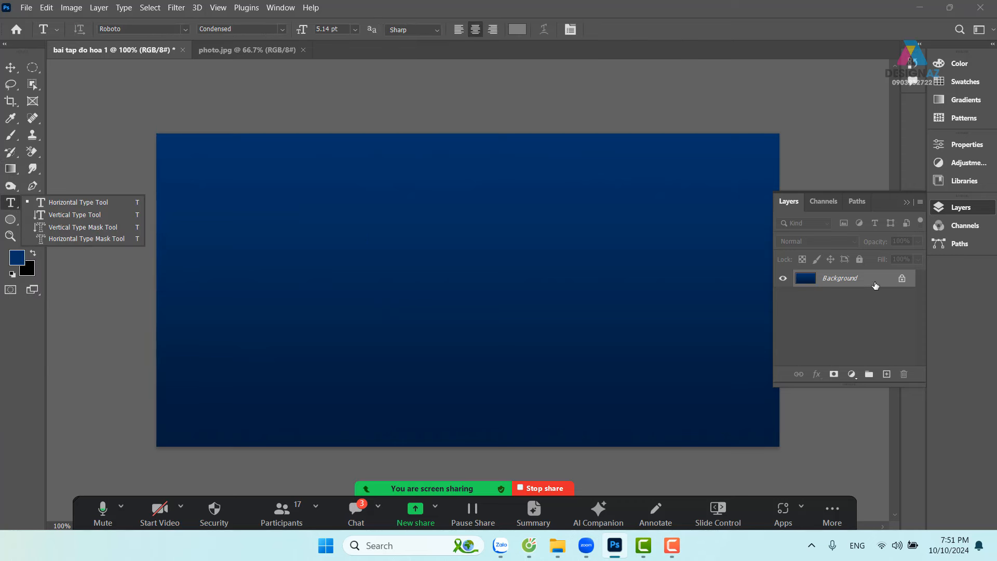
left_click(379, 255)
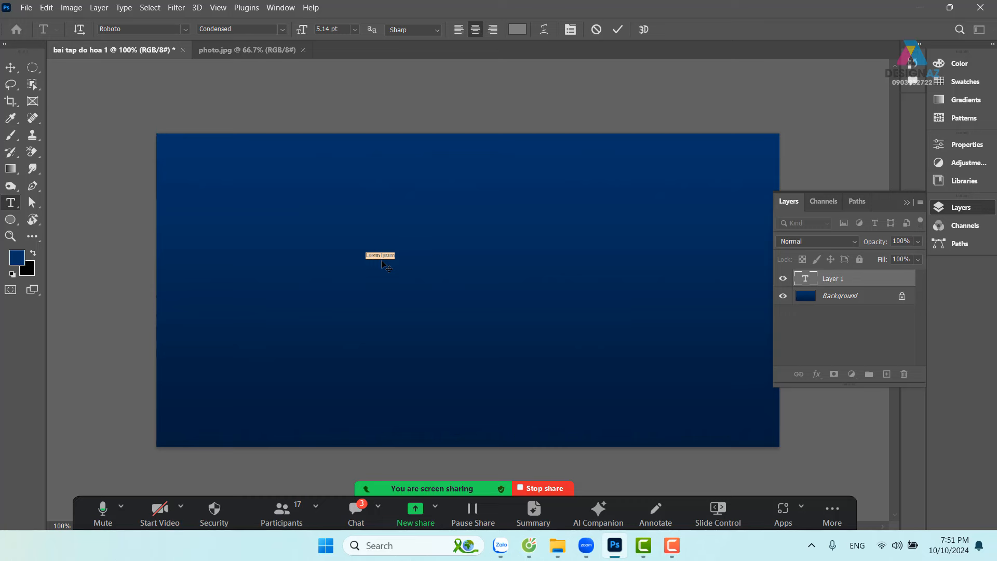
left_click(10, 68)
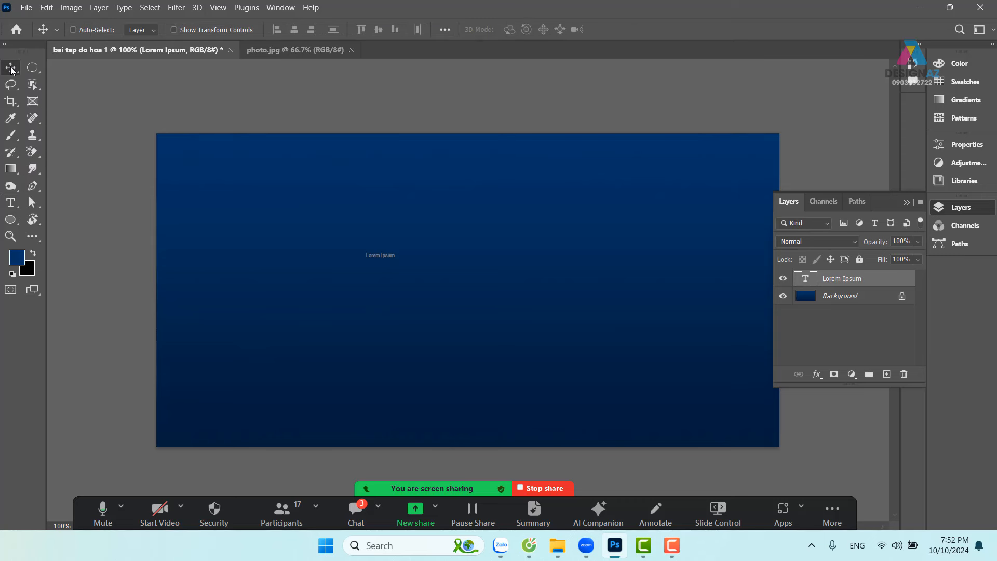
left_click_drag(367, 265, 459, 280)
Free-transform the Lorem Ipsum text up to about 705% width and 713% height, centered near X 620 px, Y 268 px
key("ctrl+t")
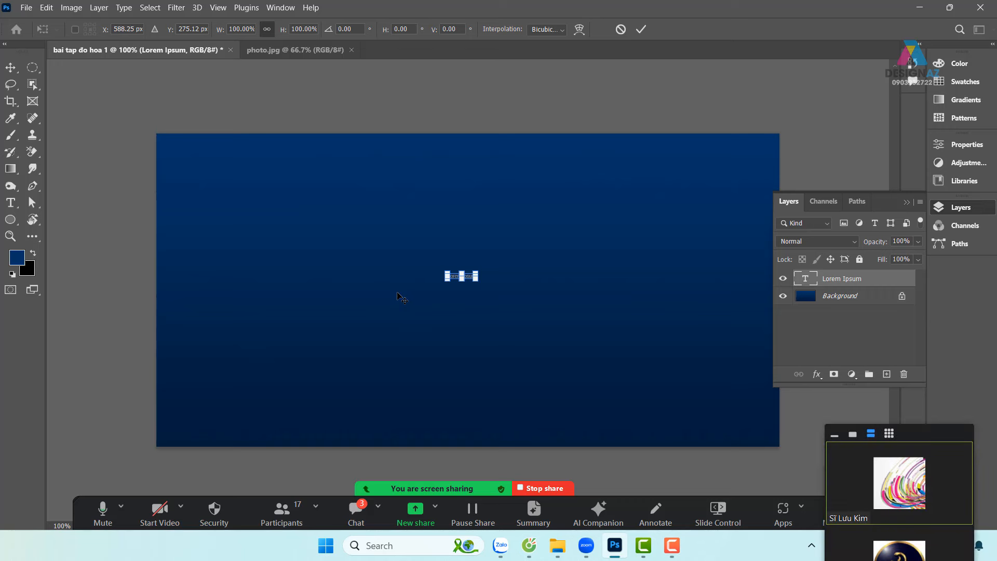
key("ctrl+plus")
key("ctrl+plus")
key("ctrl+plus")
key("ctrl+plus")
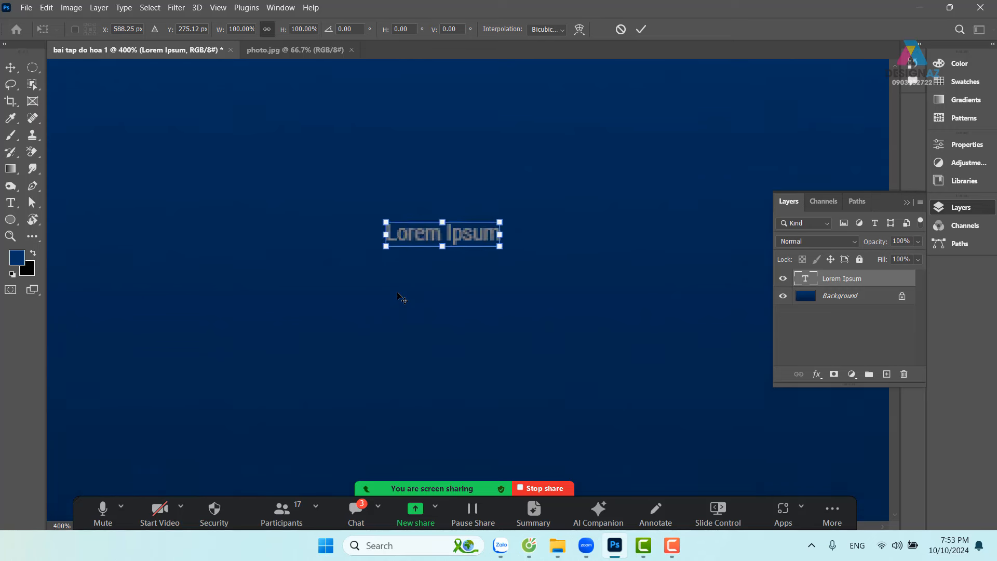
key("ctrl+minus")
key("ctrl+minus")
key("ctrl+minus")
key("ctrl+minus")
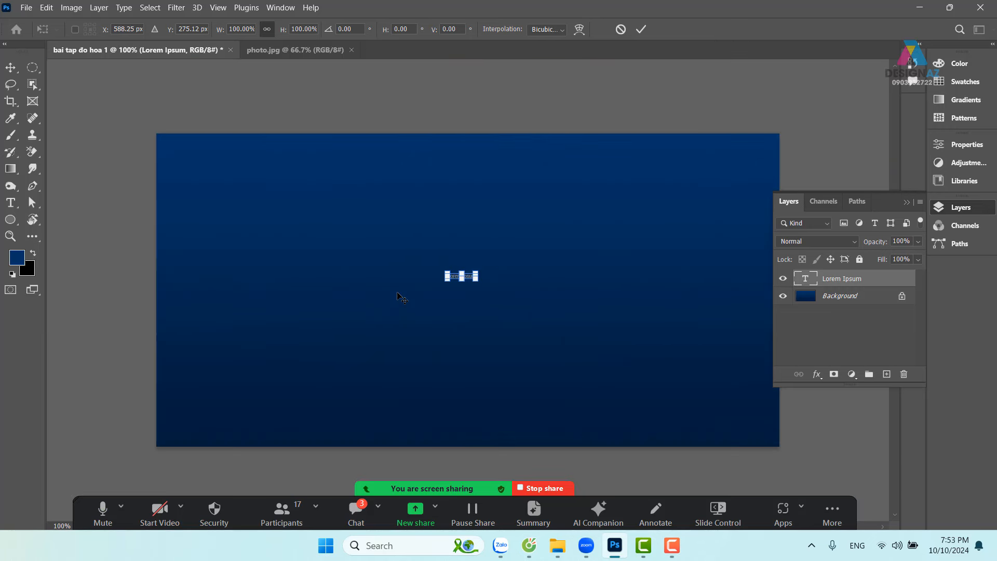
key("ctrl+plus")
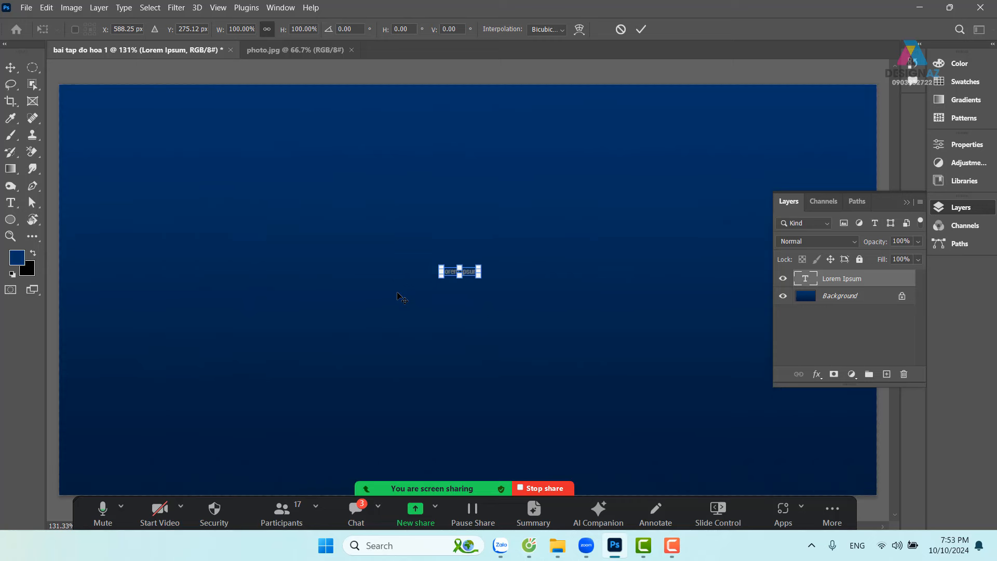
key("ctrl+plus")
key("ctrl+plus")
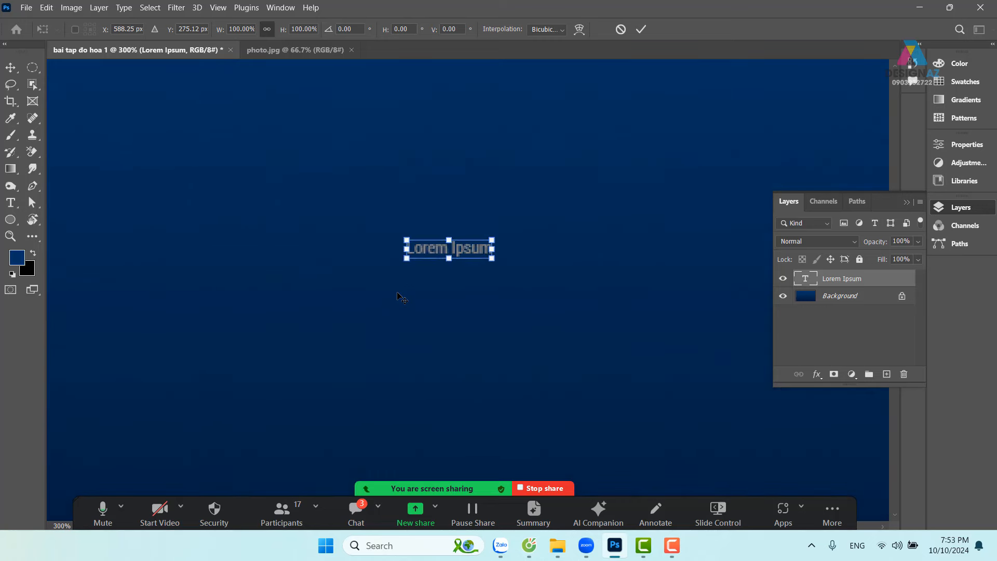
key("ctrl+plus")
key("ctrl+minus")
key("ctrl+minus")
key("ctrl+minus")
key("ctrl+minus")
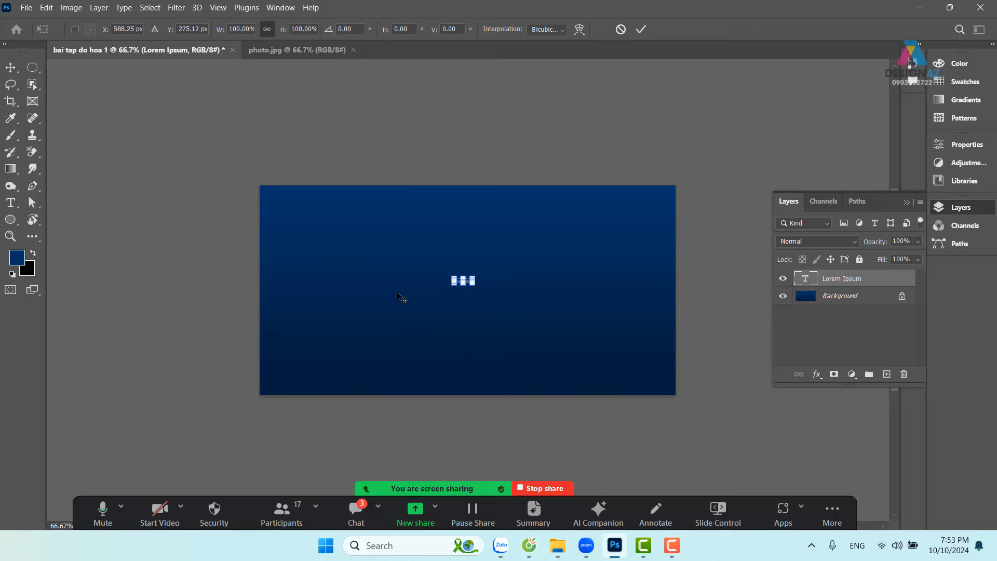
key("ctrl+plus")
key("ctrl+plus")
key("ctrl+plus")
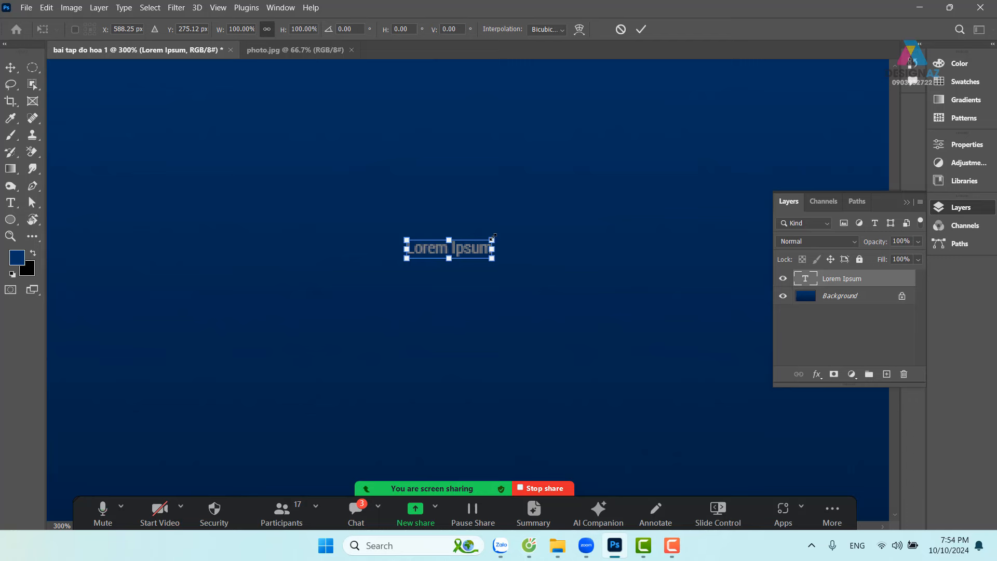
left_click_drag(492, 238, 713, 117)
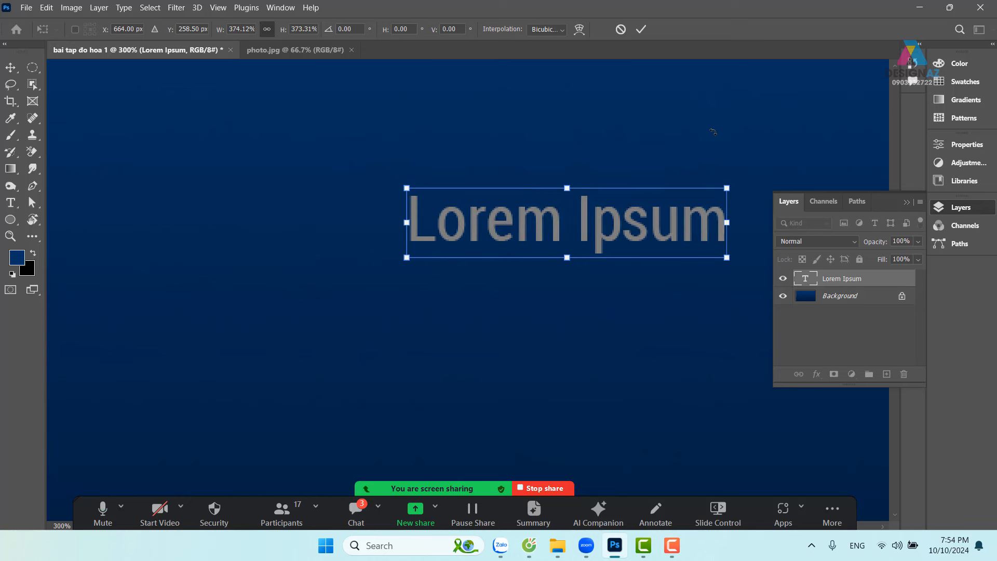
left_click_drag(727, 187, 811, 113)
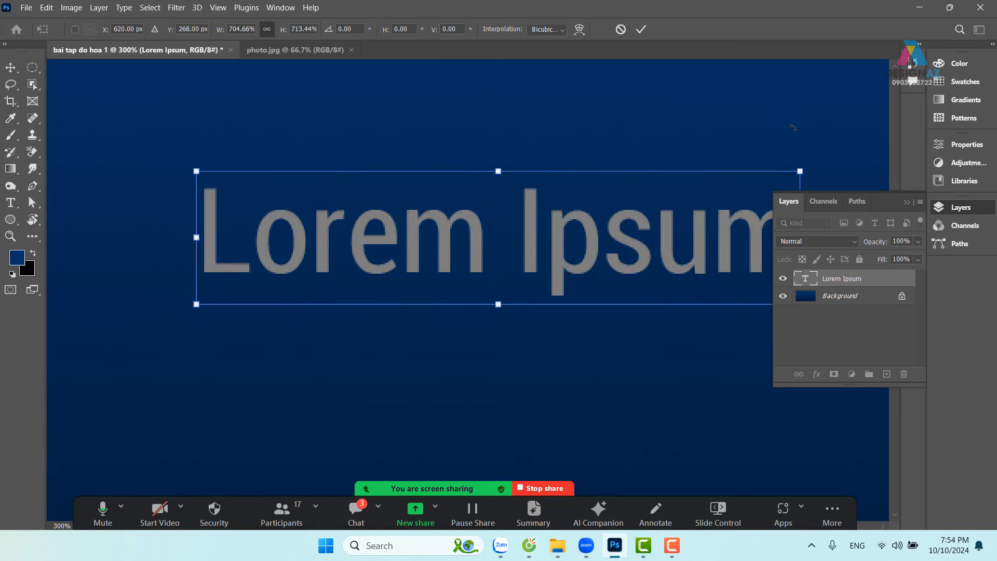
Enlarge the Lorem Ipsum text about its center to about 1090% width and 1112% height and apply the transform
key("ctrl+minus")
key("ctrl+minus")
key("ctrl+minus")
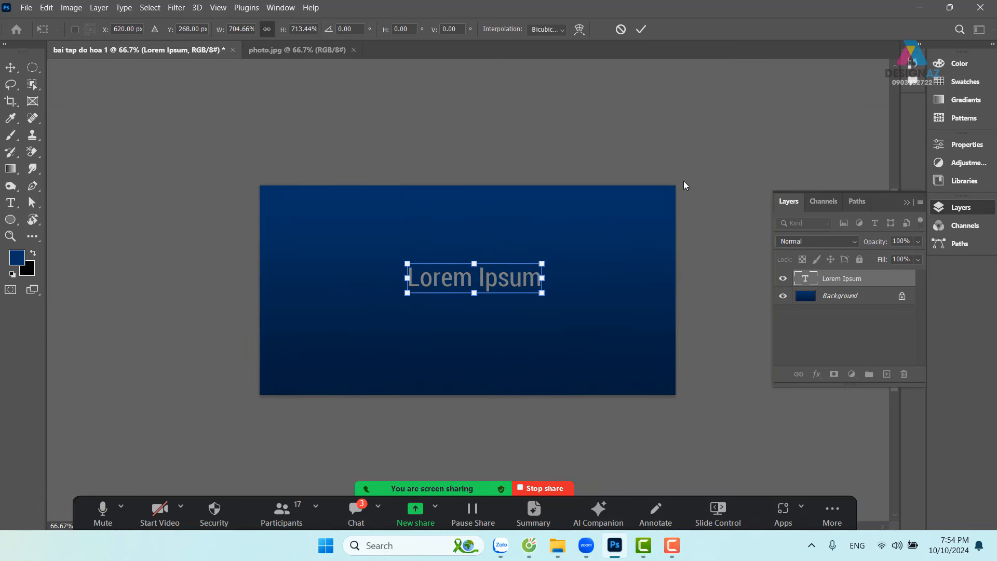
left_click_drag(541, 264, 581, 246)
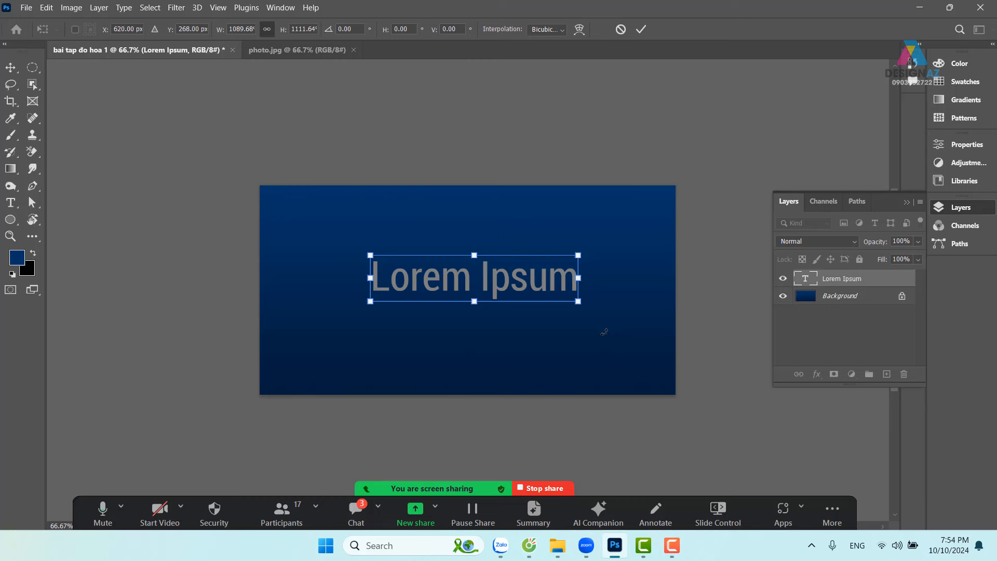
key("Return")
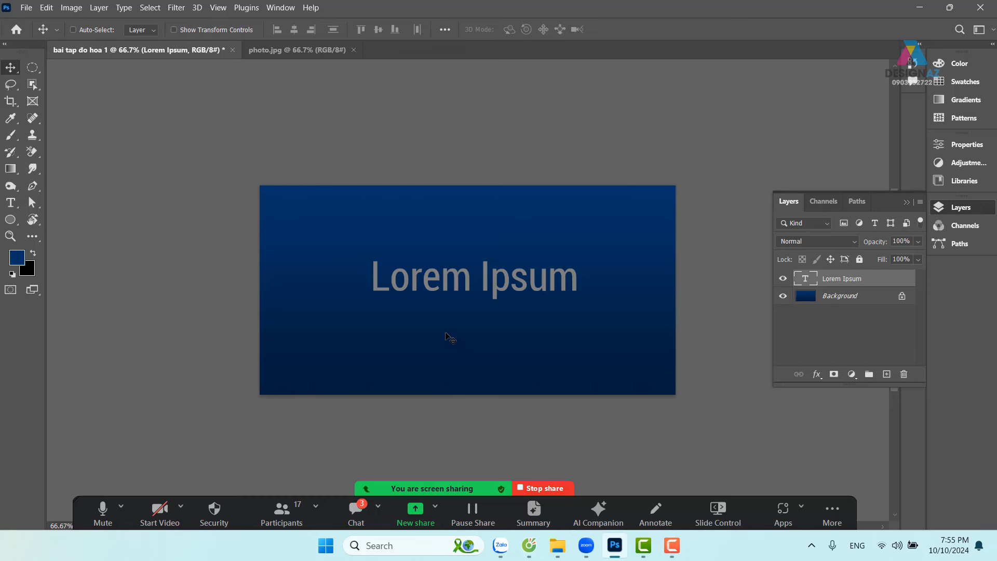
Move the Lorem Ipsum text slightly down and left, and recolor it light blue #6bd3ff
left_click_drag(471, 298, 463, 297)
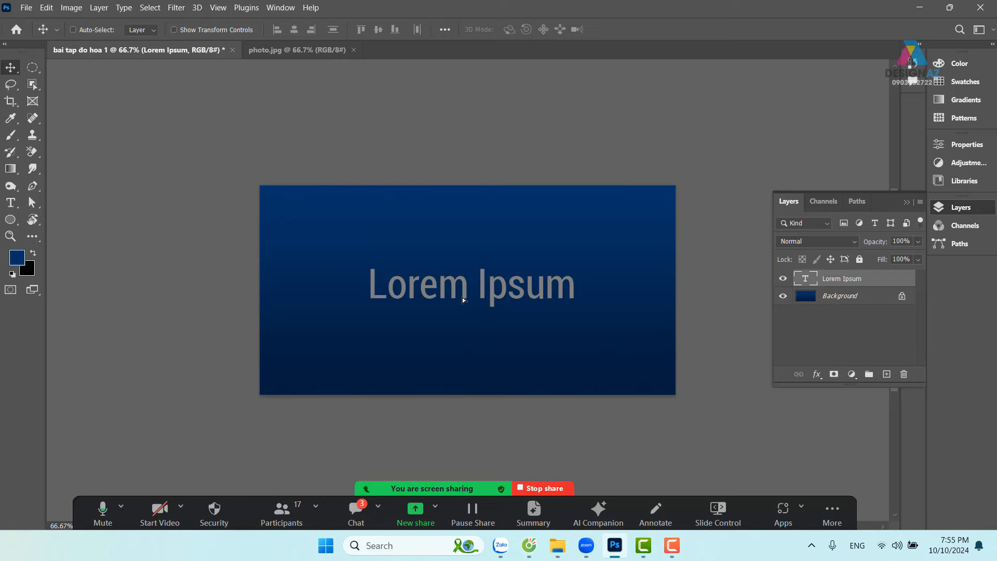
key("t")
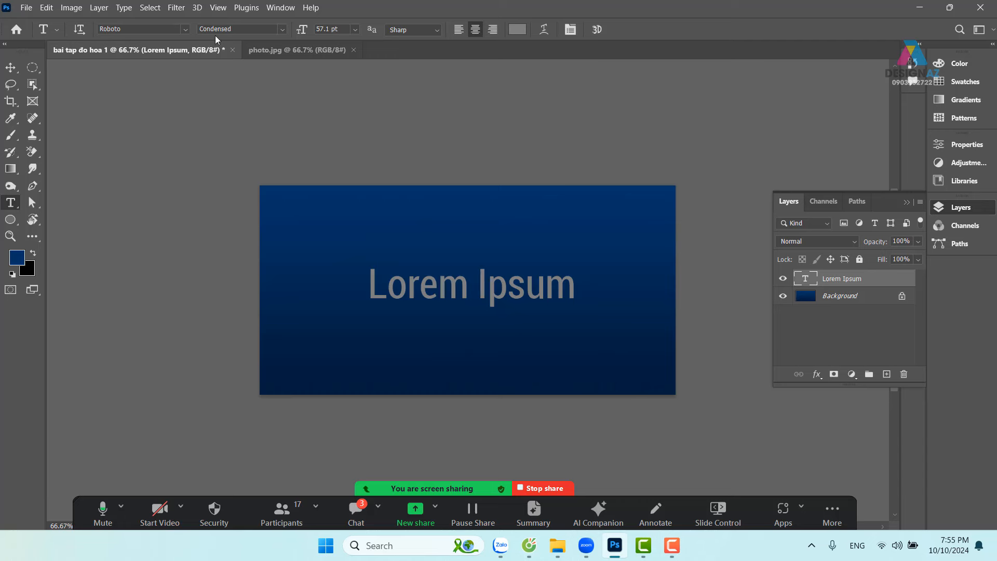
left_click(516, 31)
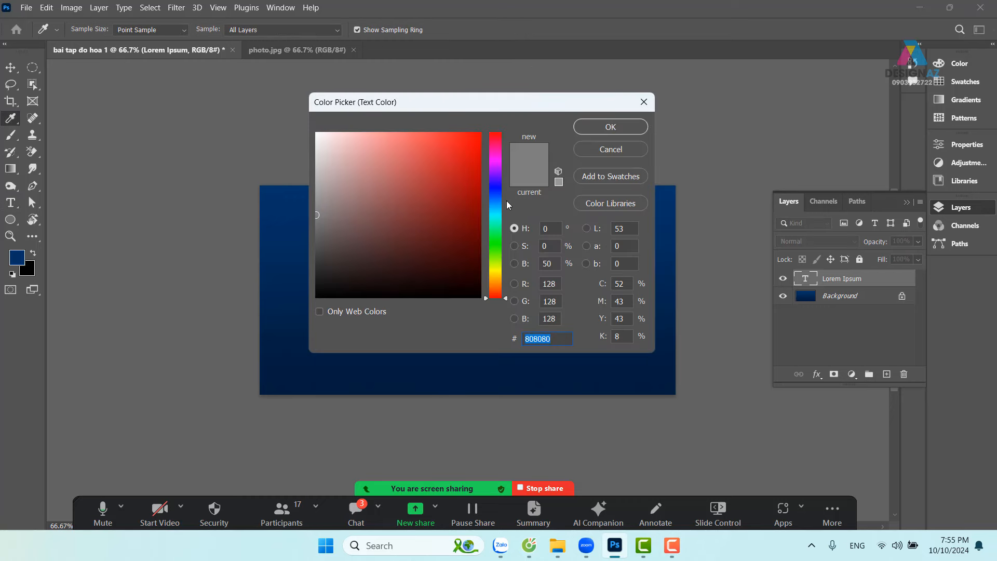
left_click(497, 206)
left_click_drag(409, 160, 412, 133)
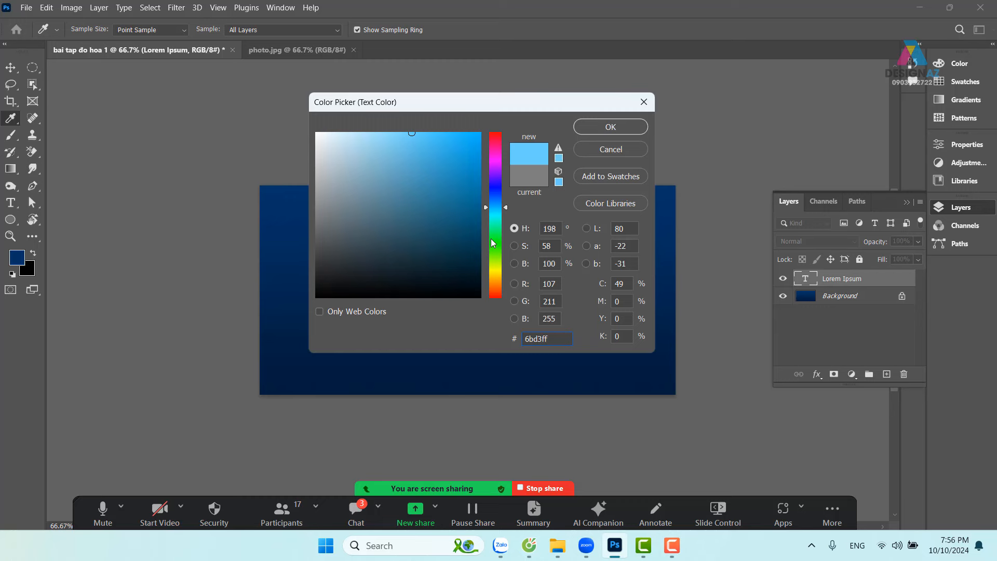
left_click(611, 126)
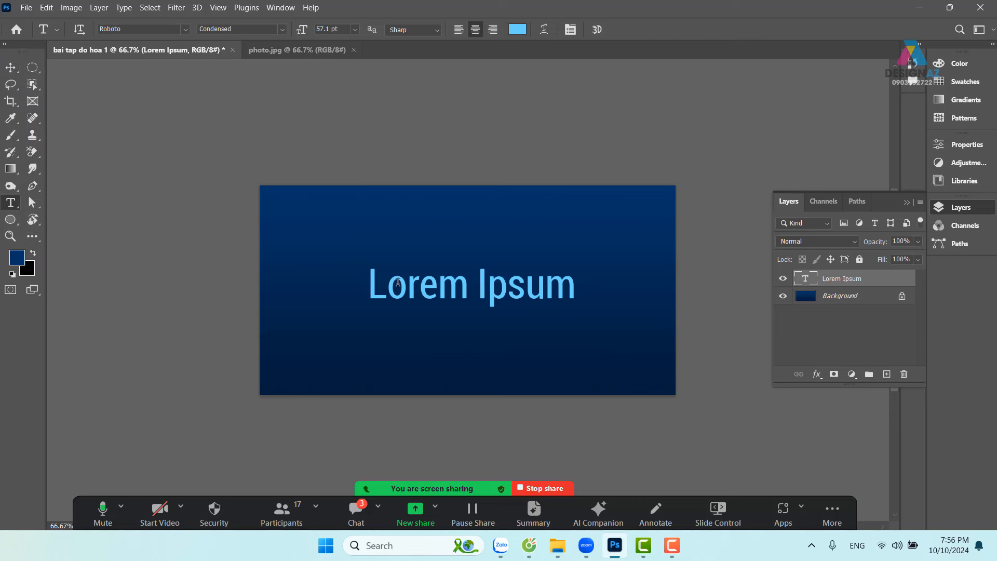
left_click(10, 67)
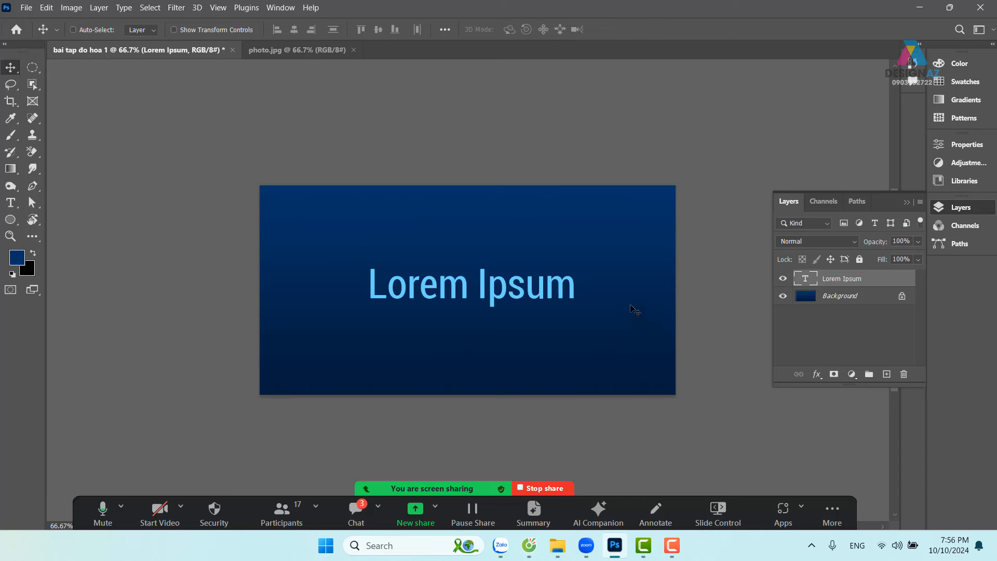
Refill the Background layer with the custom pink gradient, drawn horizontally across the full width of the canvas
left_click(861, 299)
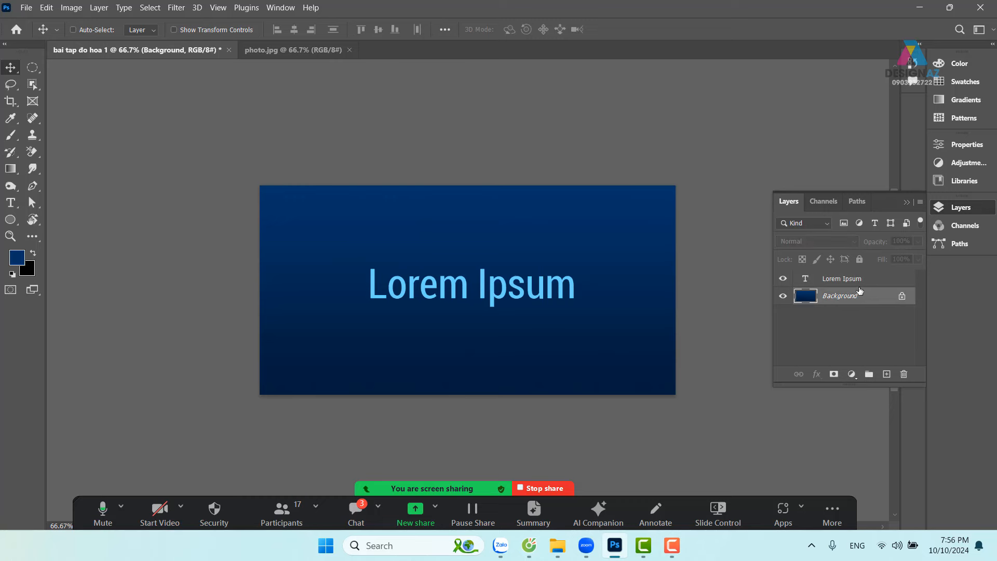
left_click(893, 280)
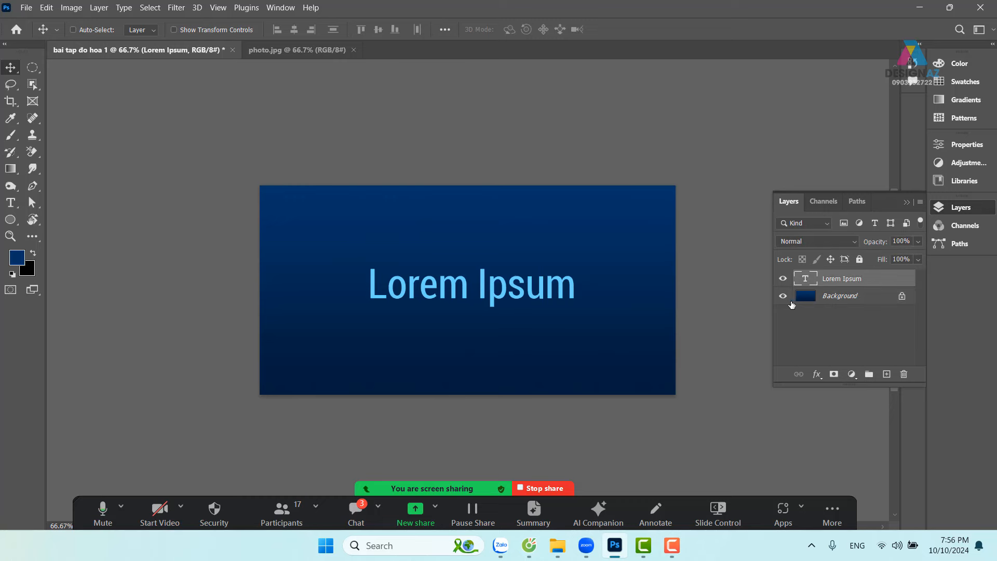
left_click(850, 304)
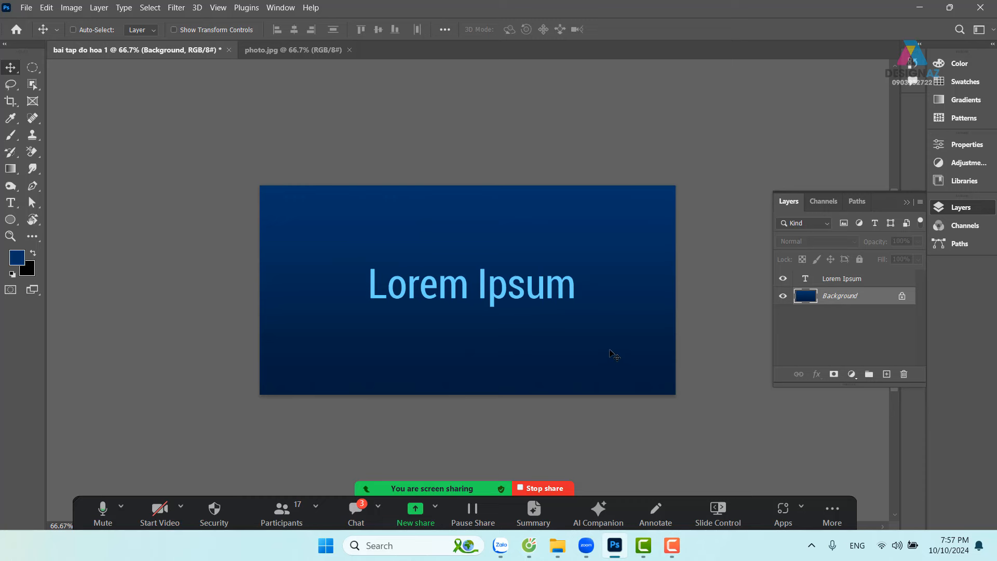
key("g")
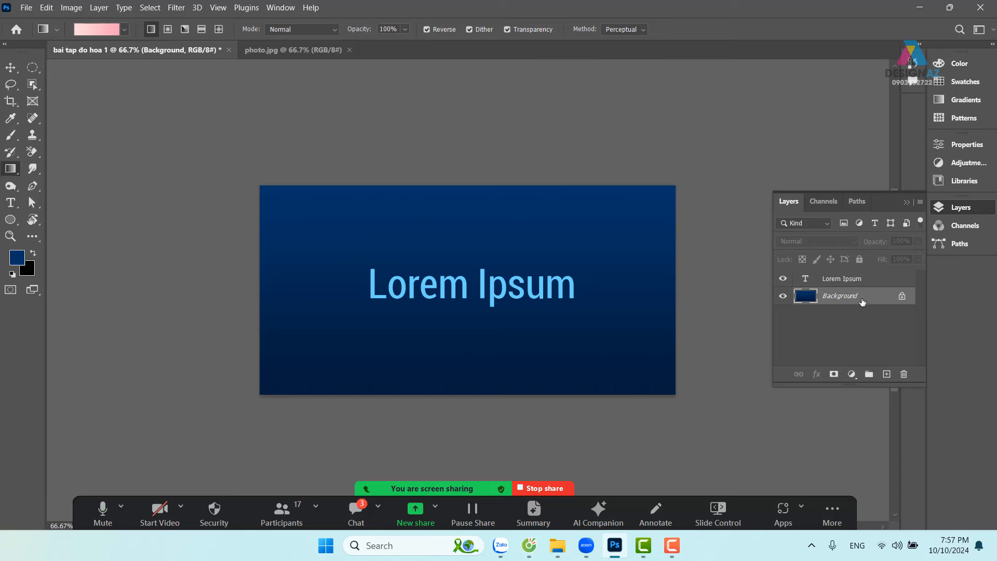
left_click(106, 30)
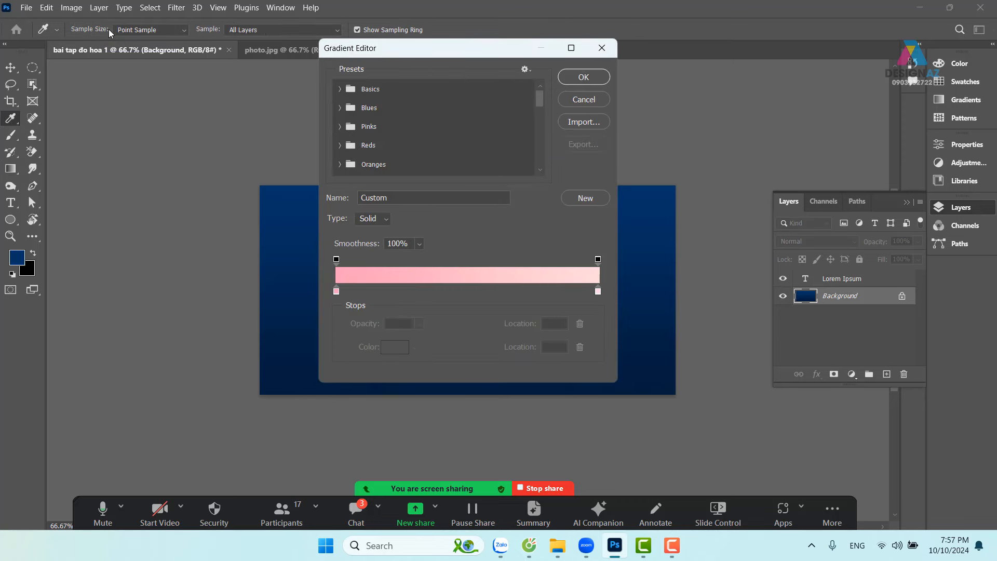
left_click(336, 291)
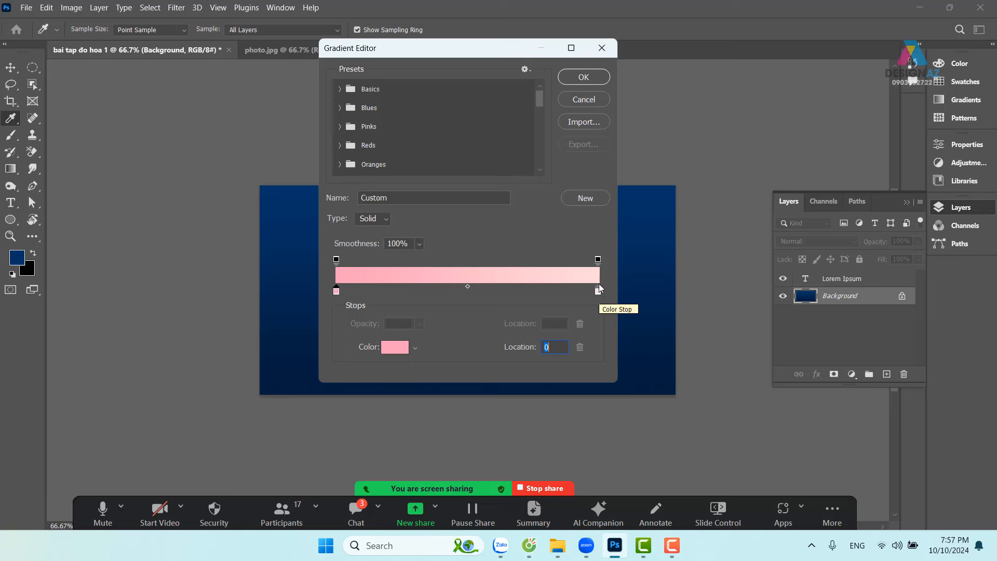
left_click(595, 78)
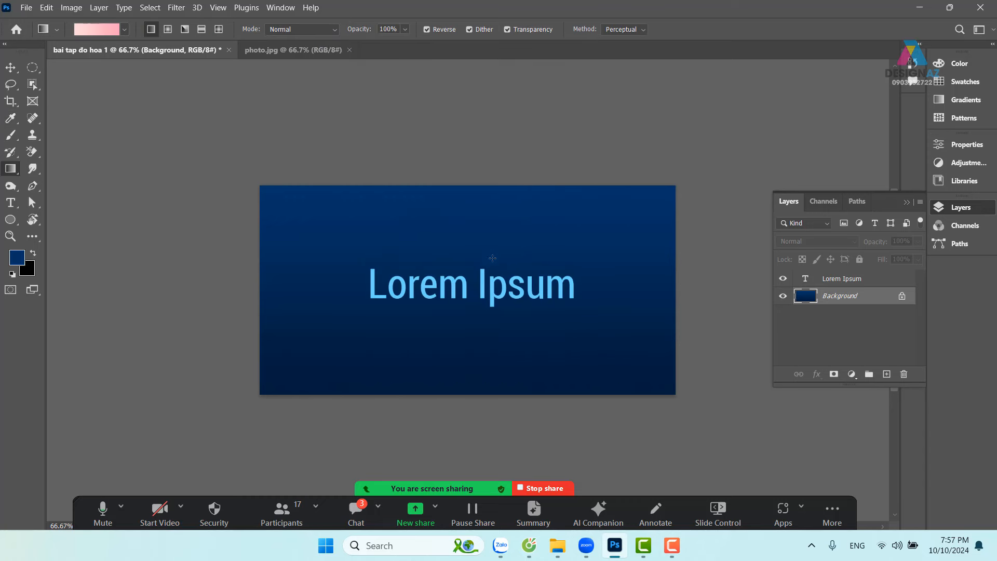
left_click_drag(264, 304, 675, 312)
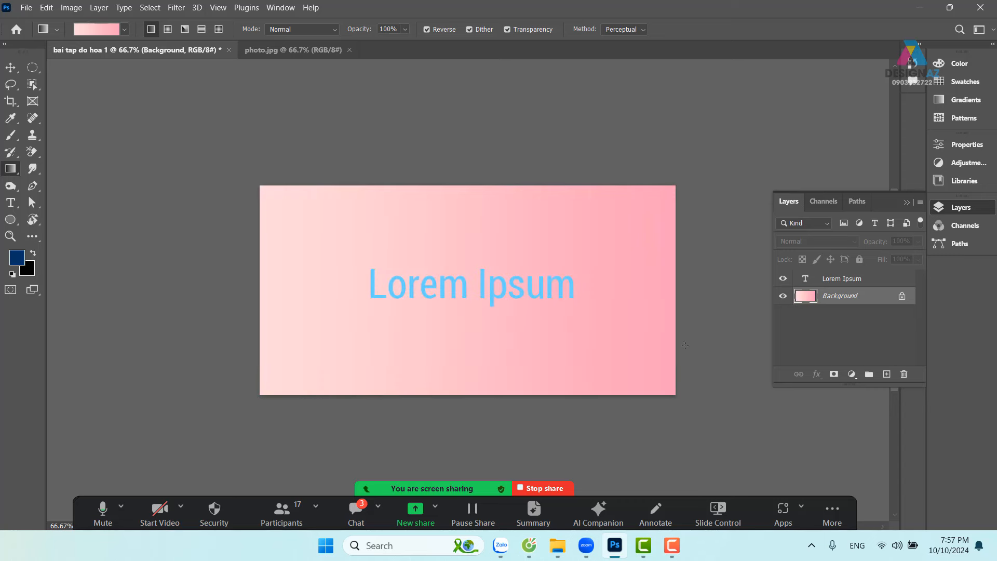
Select the Lorem Ipsum text layer and change its text color to purple #89009d
left_click(14, 68)
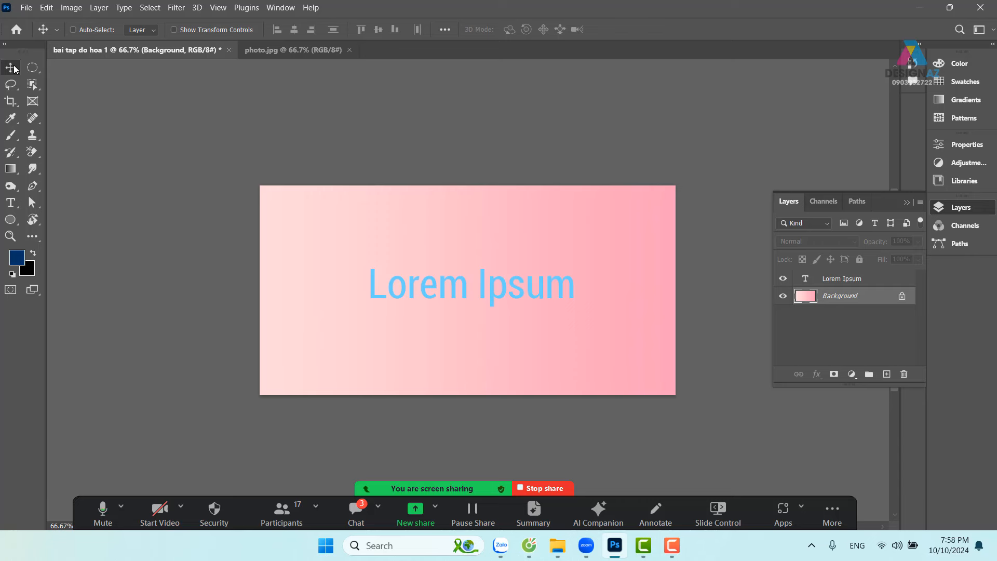
right_click(434, 287)
left_click(470, 290)
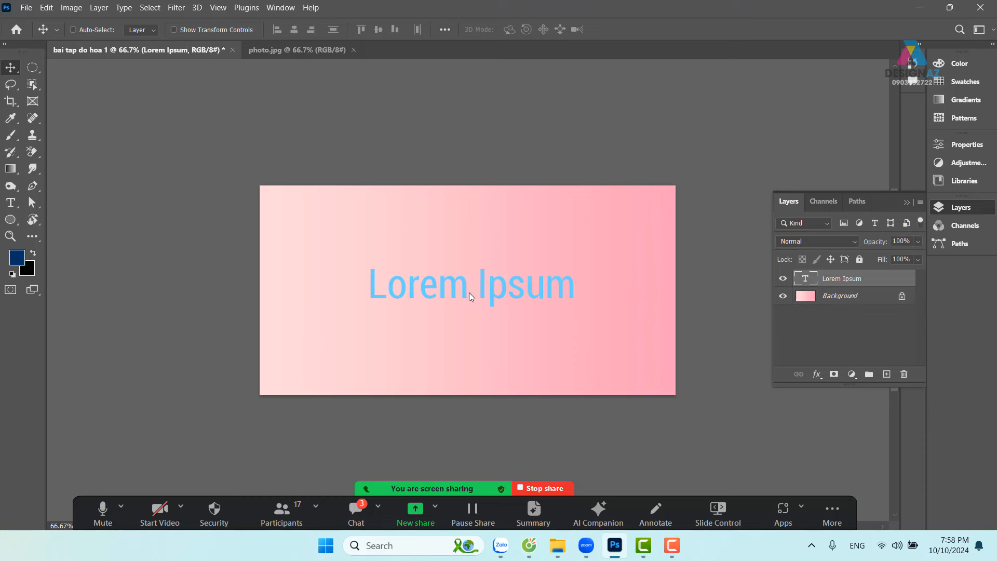
key("t")
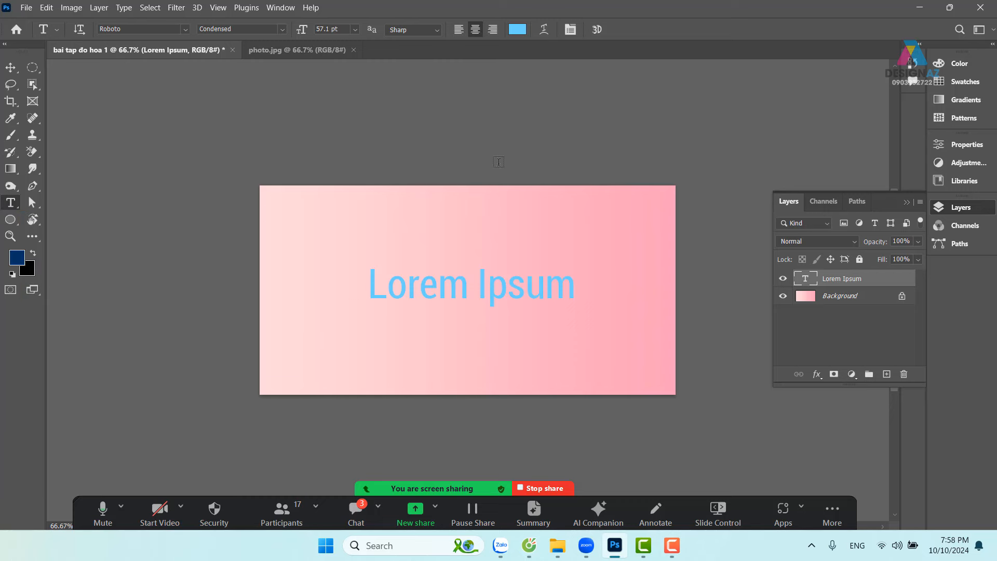
left_click(518, 30)
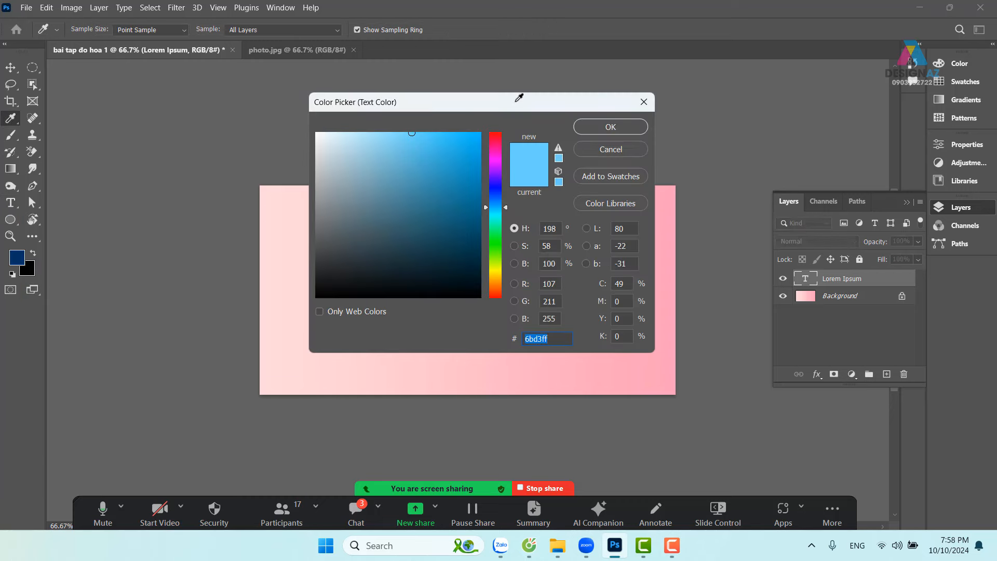
left_click(498, 163)
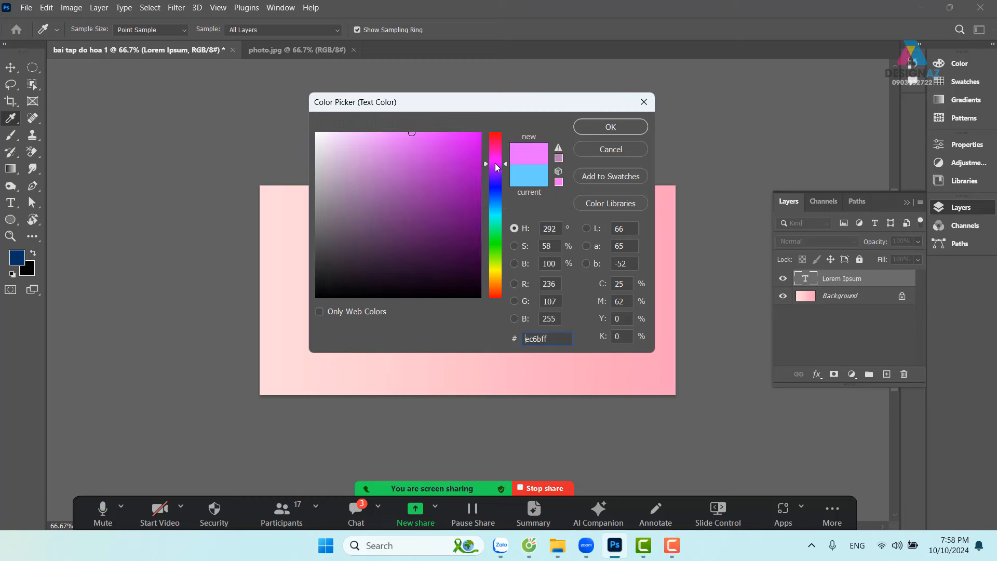
type("88009c")
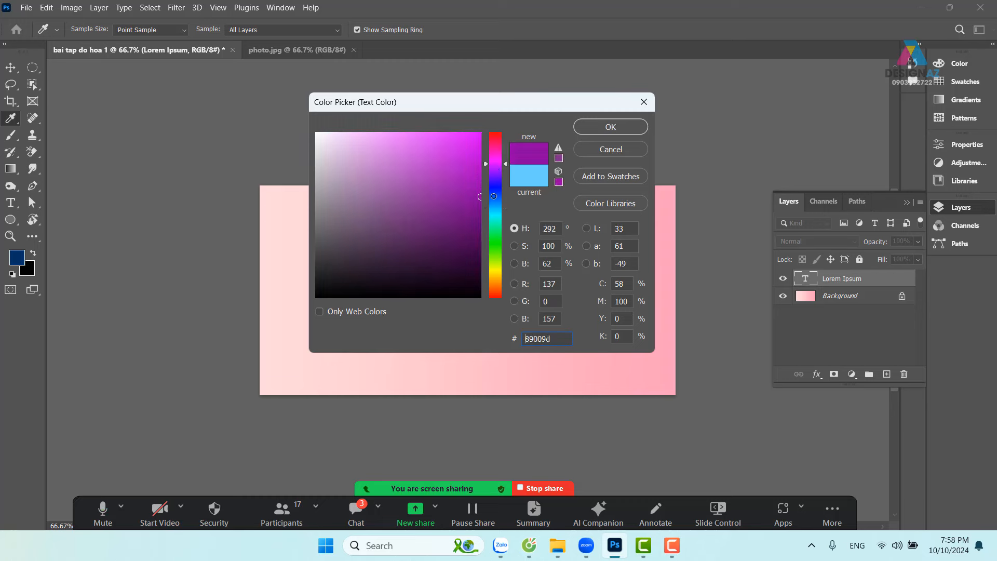
left_click(613, 132)
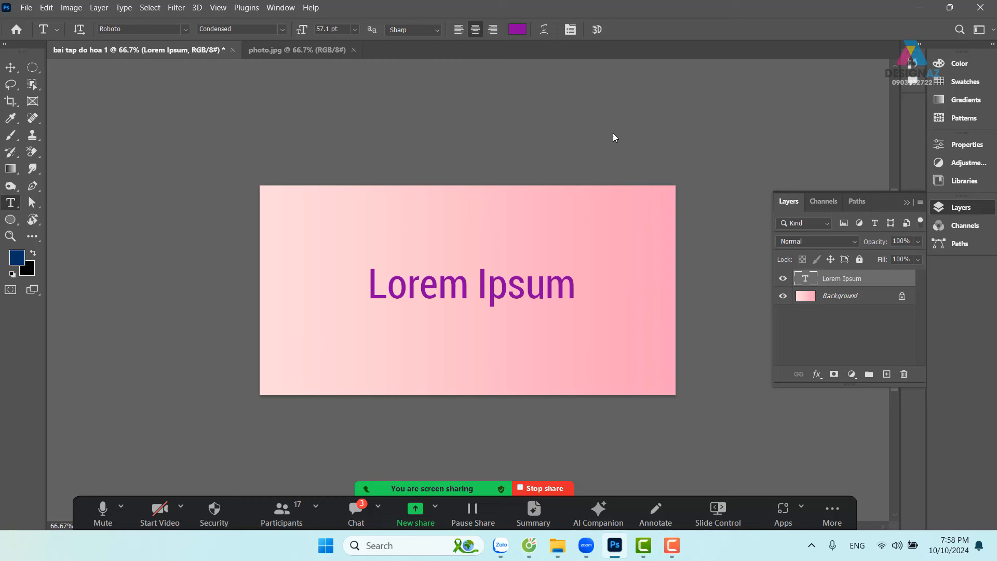
left_click(11, 67)
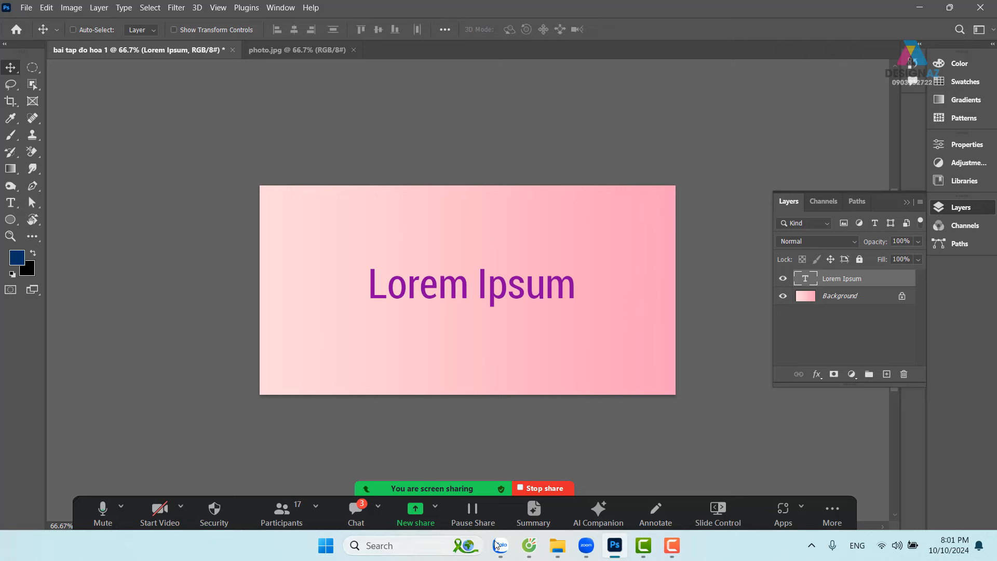
Switch to the Cốc Cốc browser and open Google Translate in a new tab through a Google search for "google dịch"
left_click(529, 546)
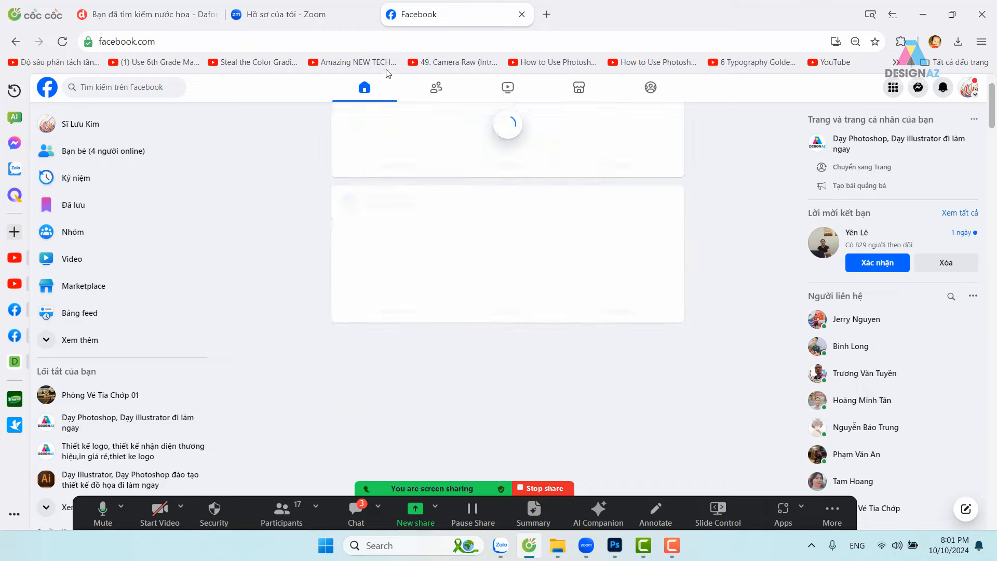
left_click(548, 14)
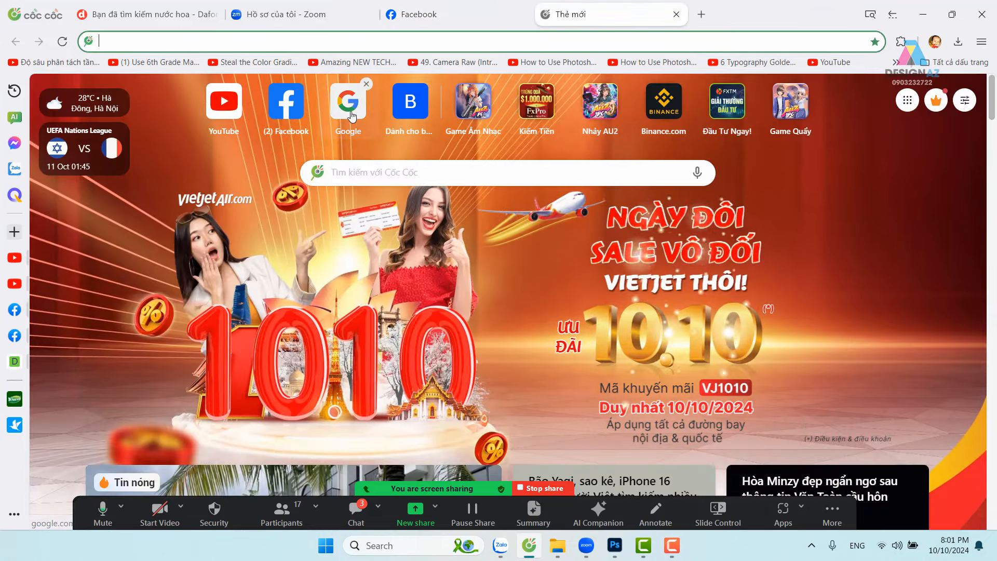
left_click(352, 115)
left_click(390, 237)
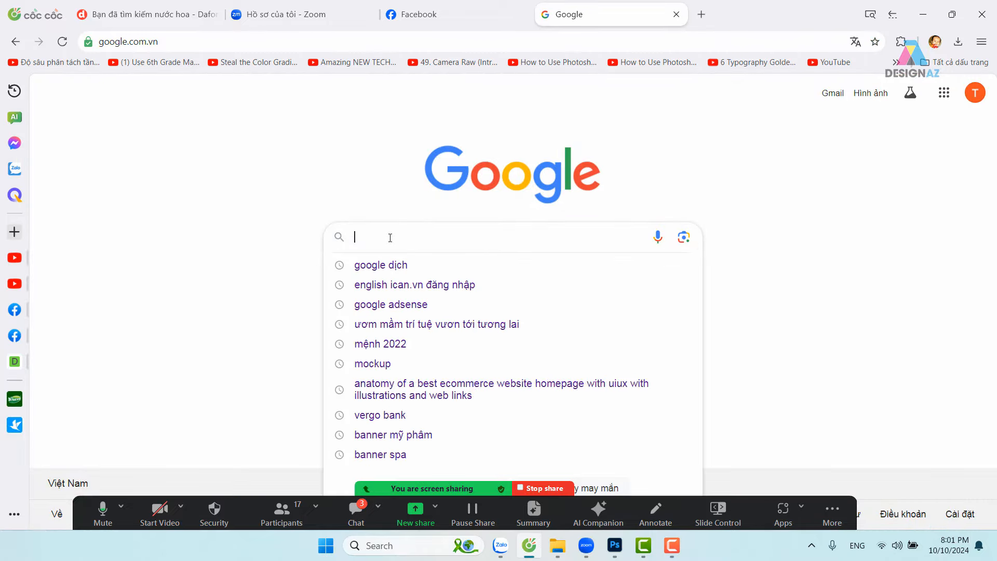
left_click(401, 265)
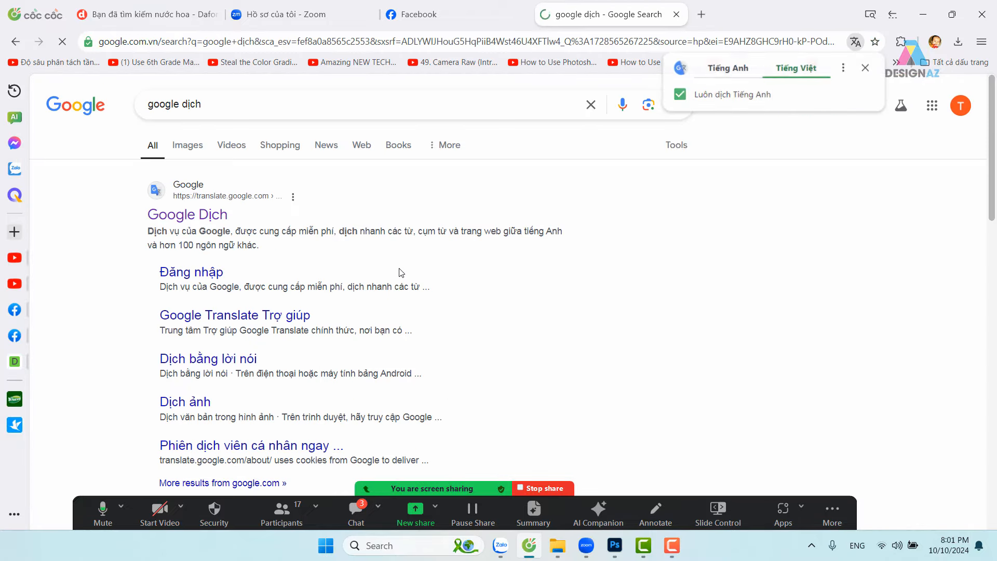
left_click(217, 224)
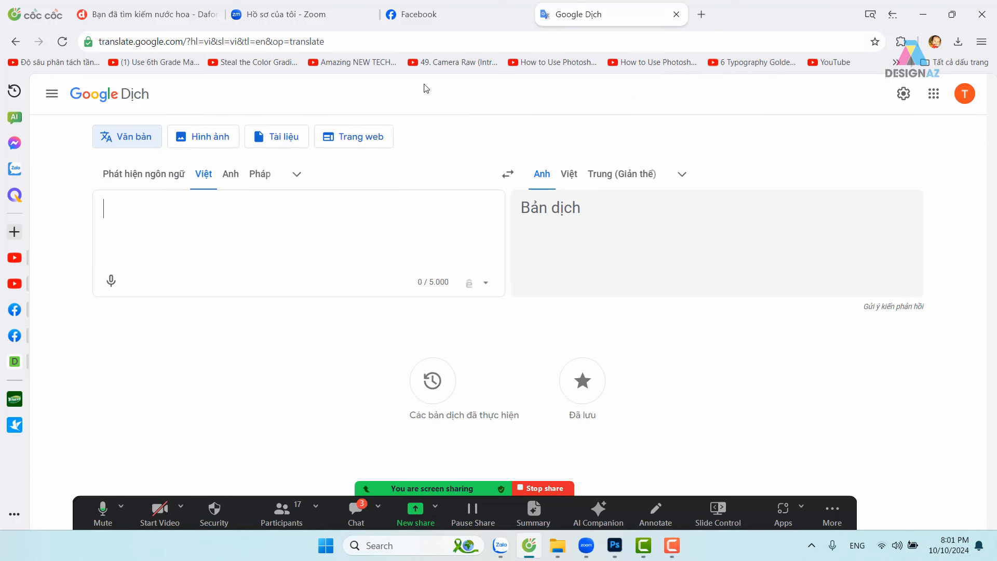
Switch the Zoom screen share to the Google Translate browser window
left_click(415, 512)
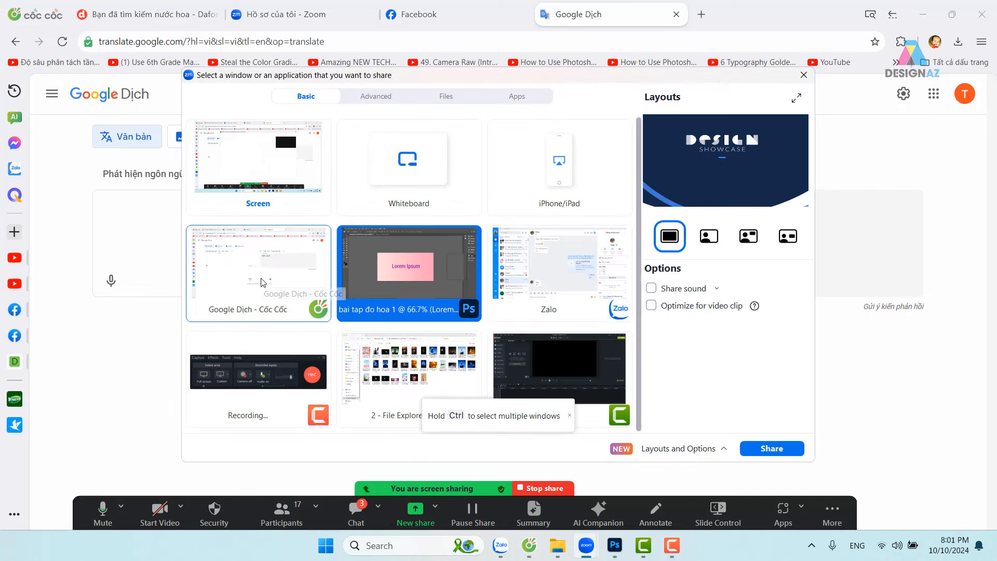
left_click(275, 293)
left_click(771, 449)
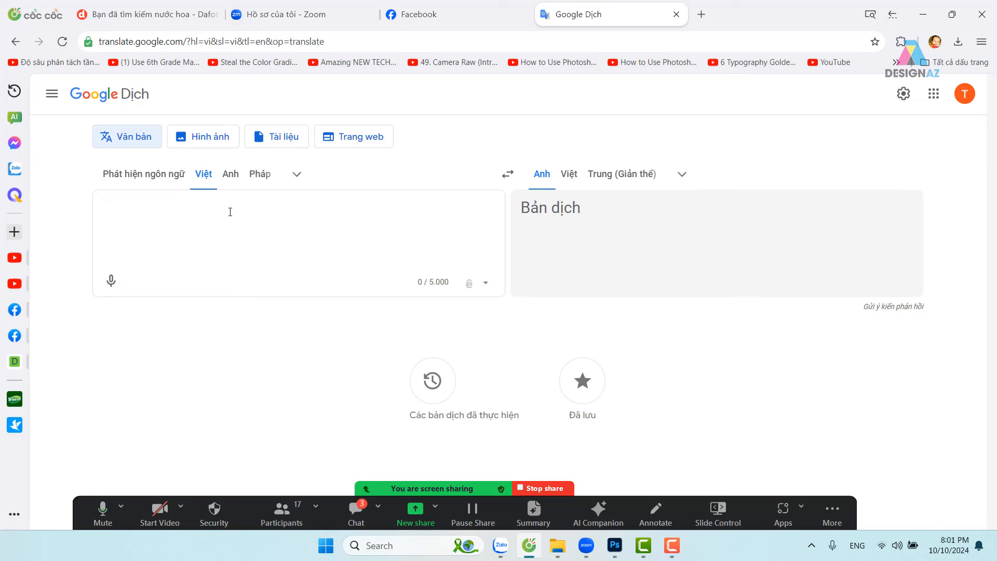
Translate "trang sức" from Vietnamese to English and copy the translation
type("trang ")
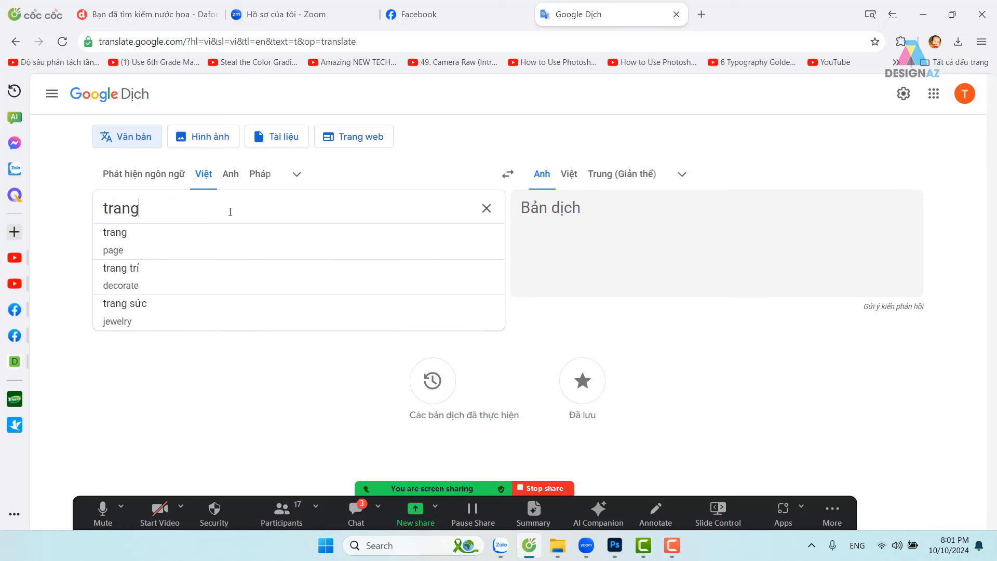
type("sức")
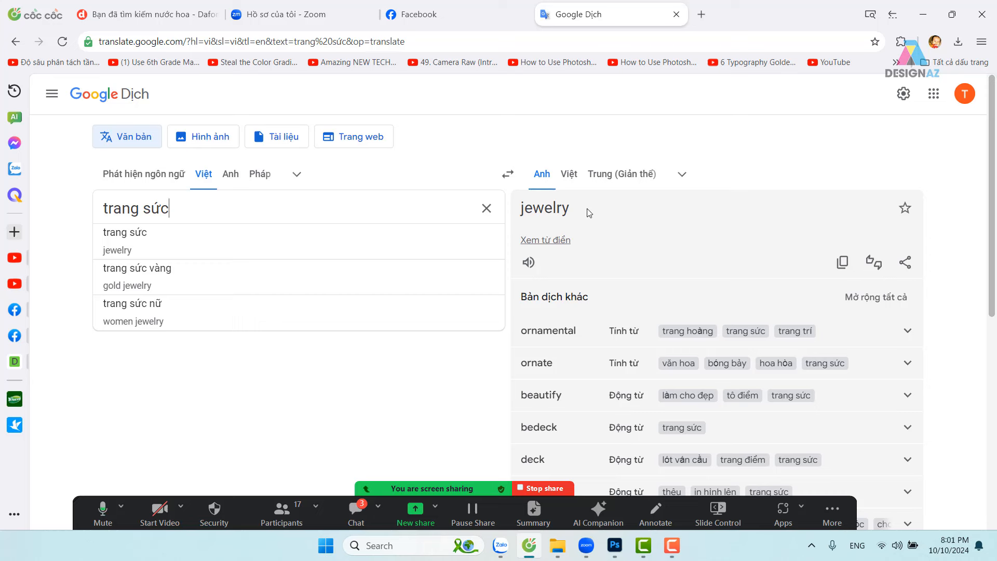
left_click(842, 263)
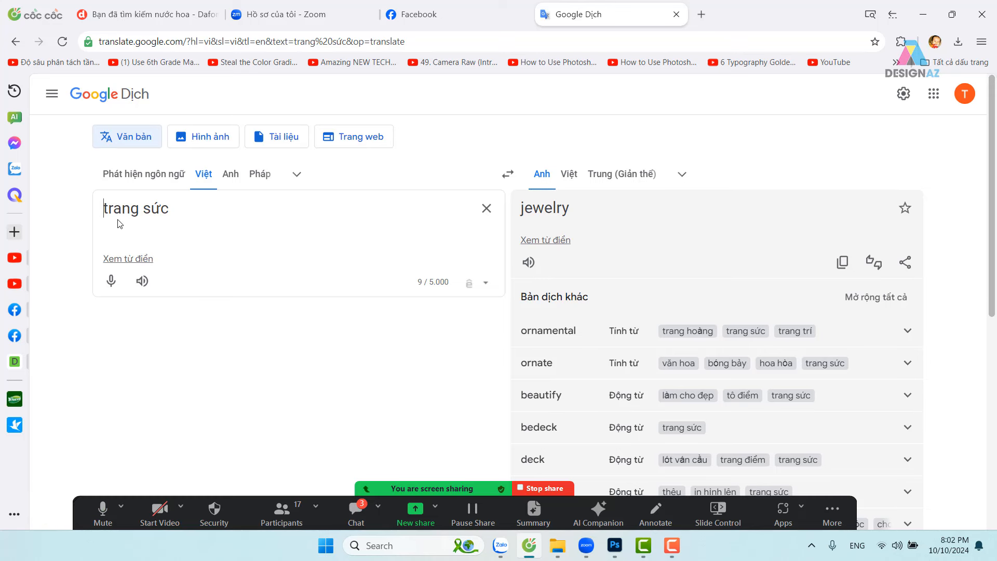
Translate "phông chữ trang sức" from Vietnamese to English and copy the translation
type("phông ch")
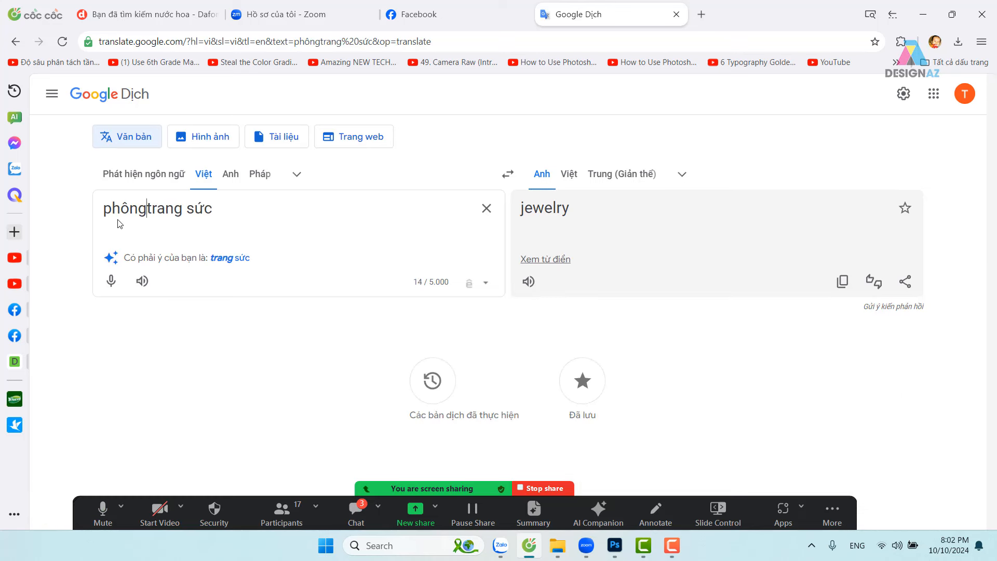
type("ữ")
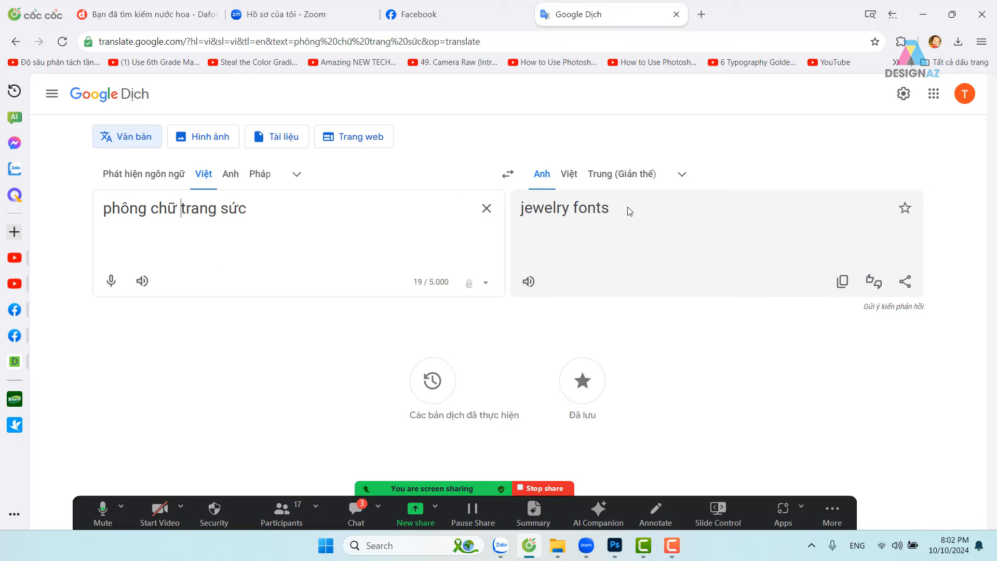
left_click_drag(627, 213, 520, 211)
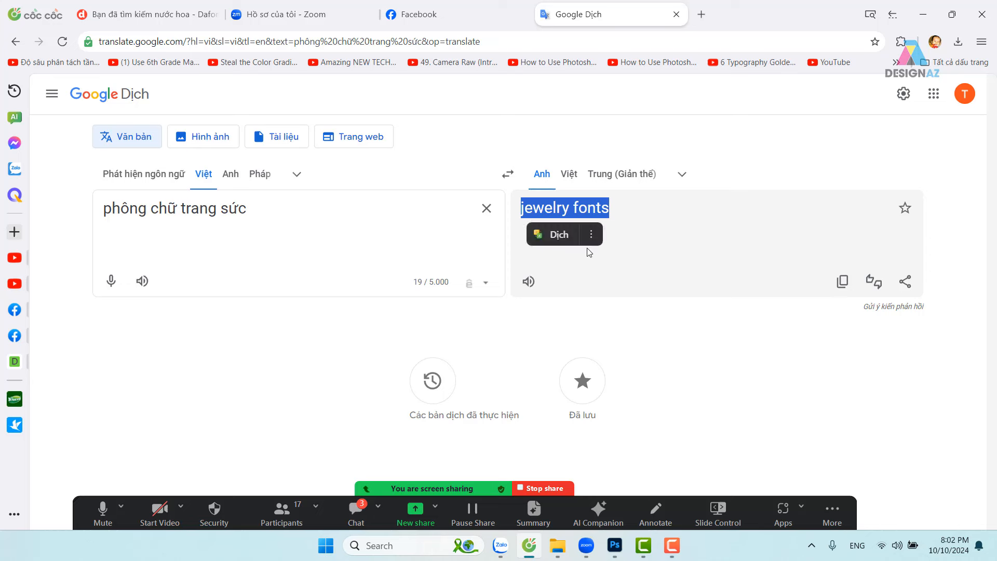
left_click(842, 282)
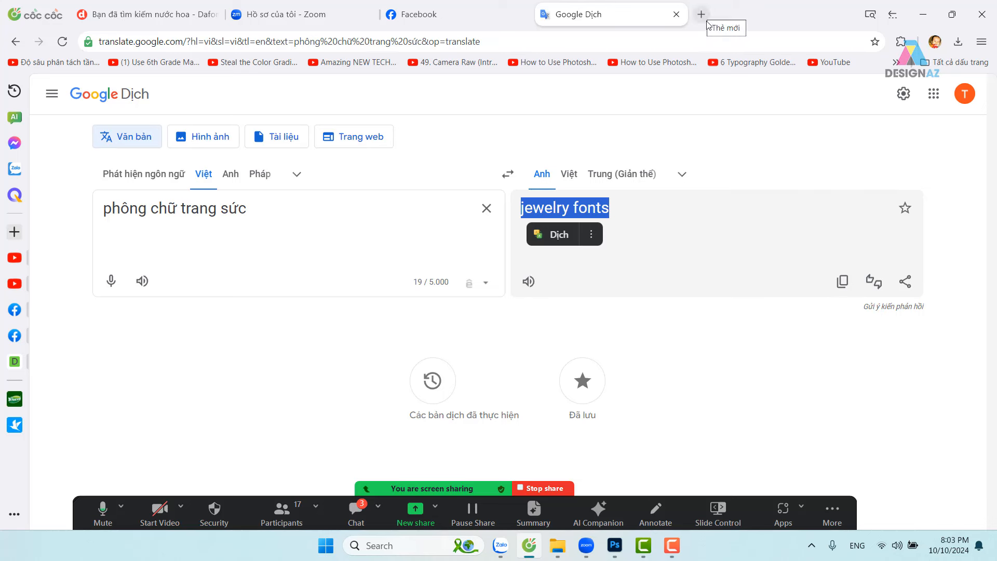
Open the bookmarked site "Dafont Free - font đẹp" and dismiss the translation pop-up and both side ads
left_click(896, 65)
scroll(813, 270, "down", 2)
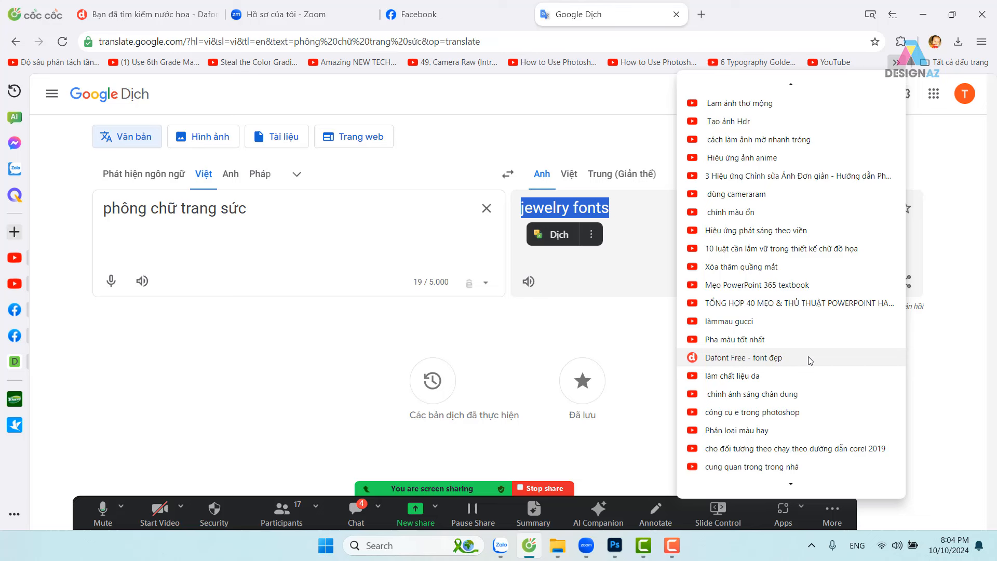
left_click(744, 357)
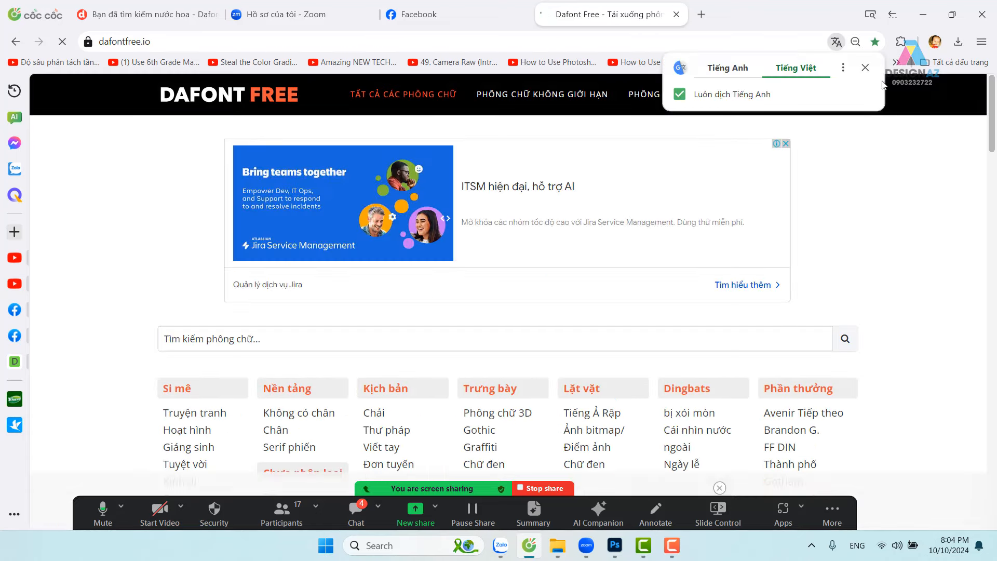
left_click(865, 68)
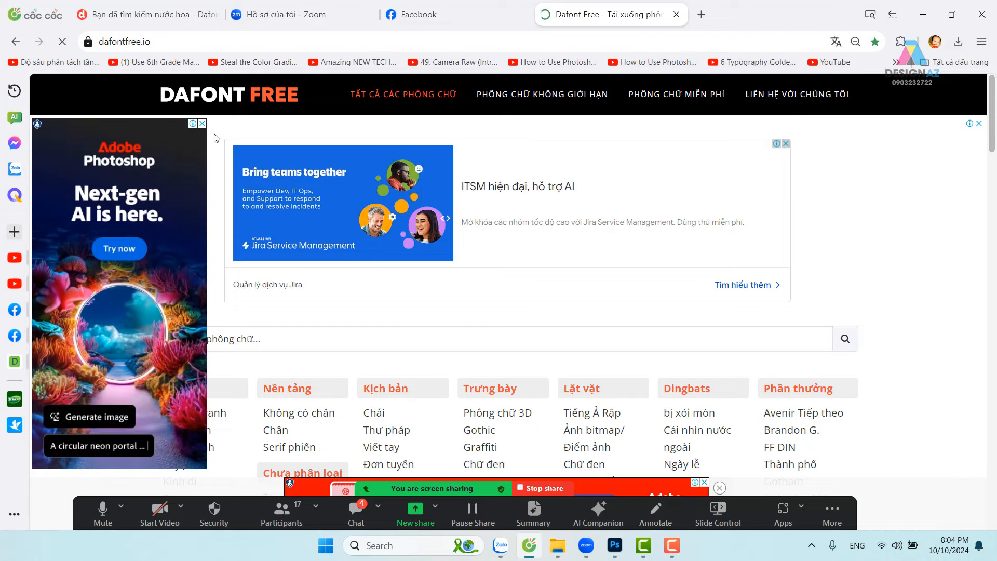
left_click(202, 124)
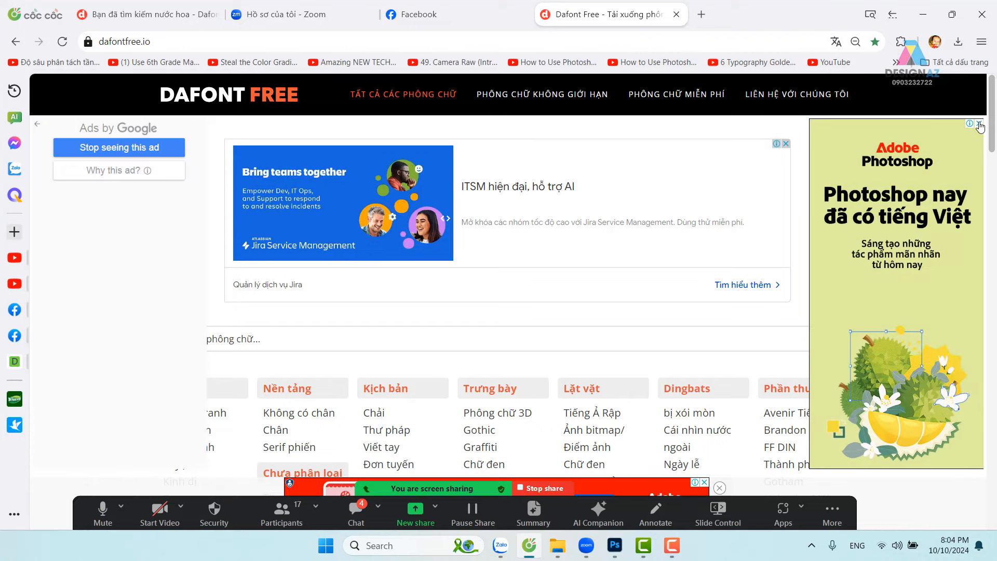
left_click(979, 123)
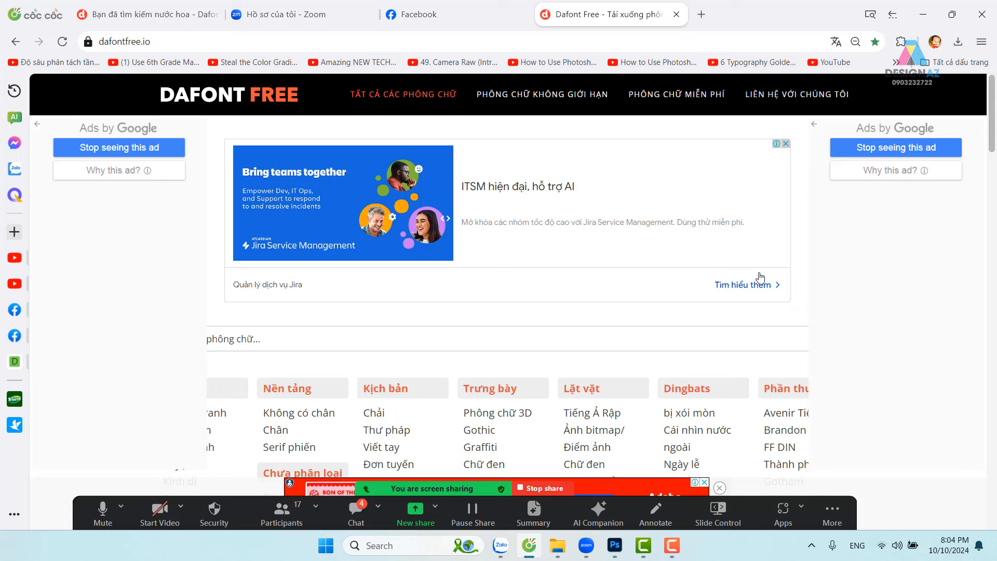
left_click(959, 63)
scroll(929, 322, "down", 15)
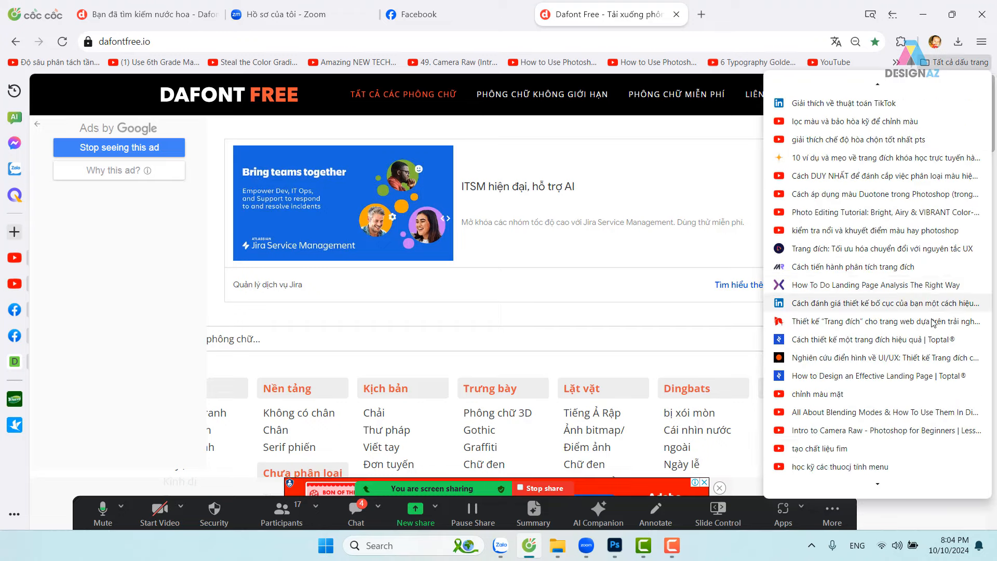
scroll(920, 319, "down", 12)
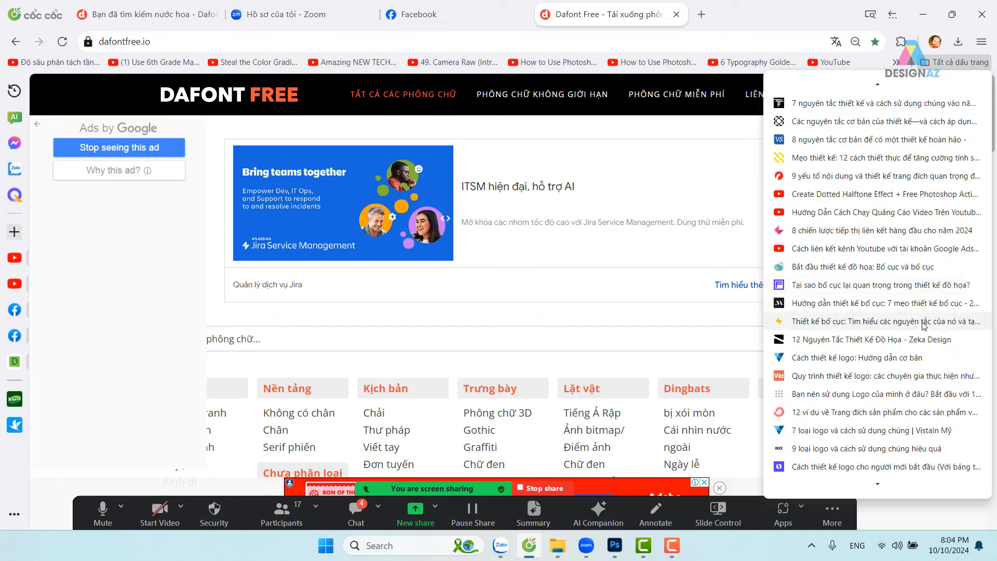
scroll(925, 316, "down", 12)
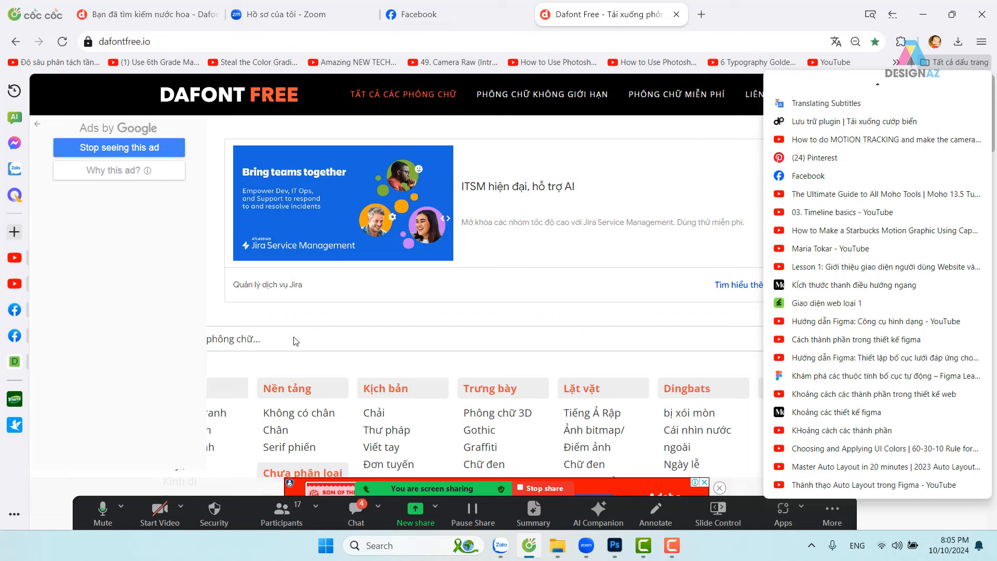
Search Dafont Free for "jewelry fonts" using the copied translation
left_click(281, 336)
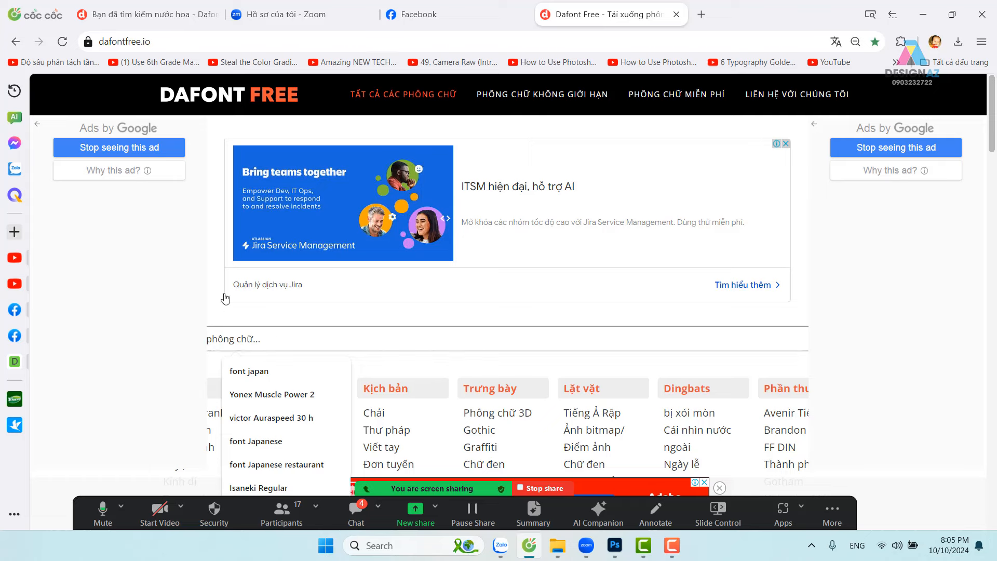
key("ctrl+v")
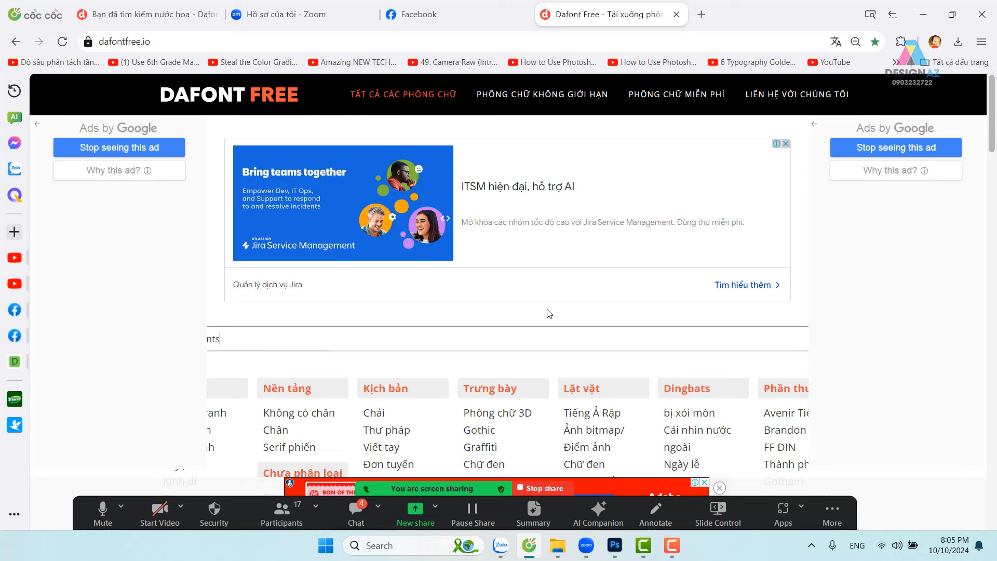
key("Return")
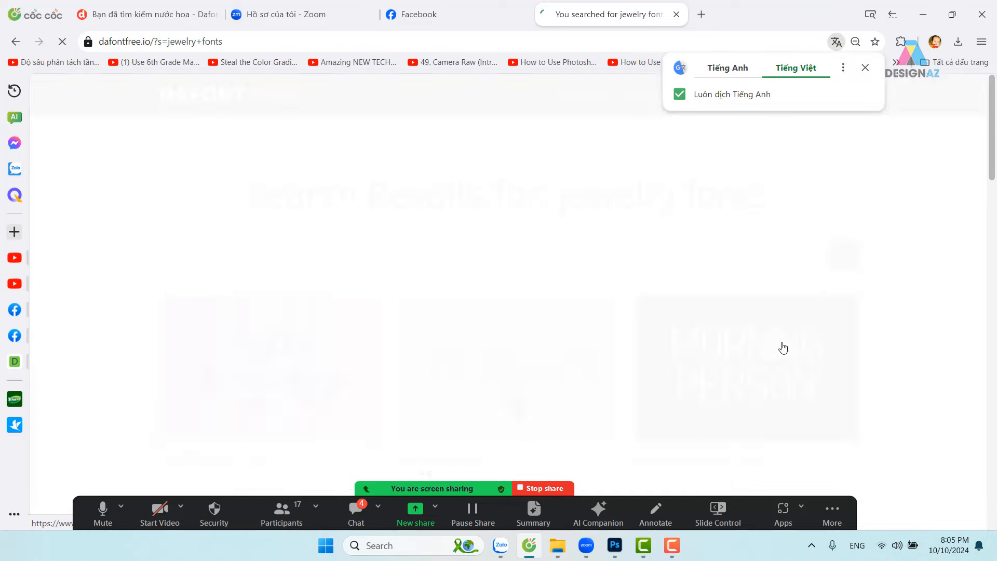
Look through the jewelry font search results and compare the preview styles for one that suits the design
scroll(718, 295, "down", 2)
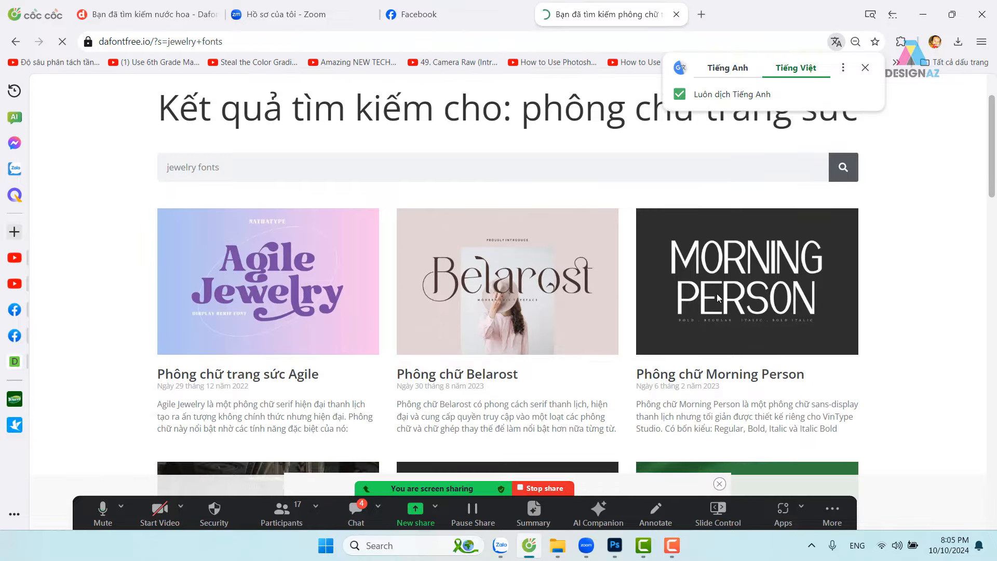
scroll(716, 294, "up", 2)
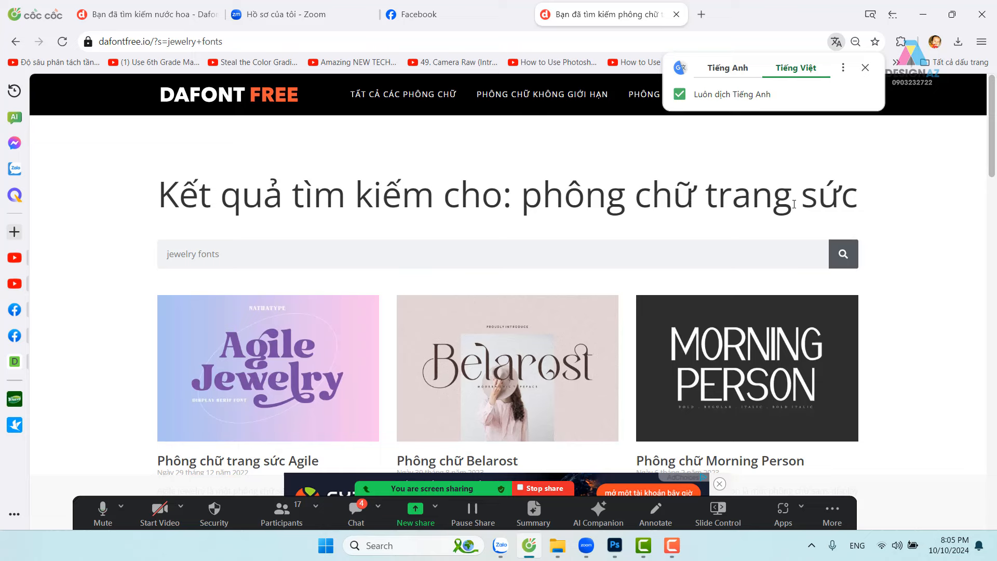
left_click_drag(223, 254, 139, 270)
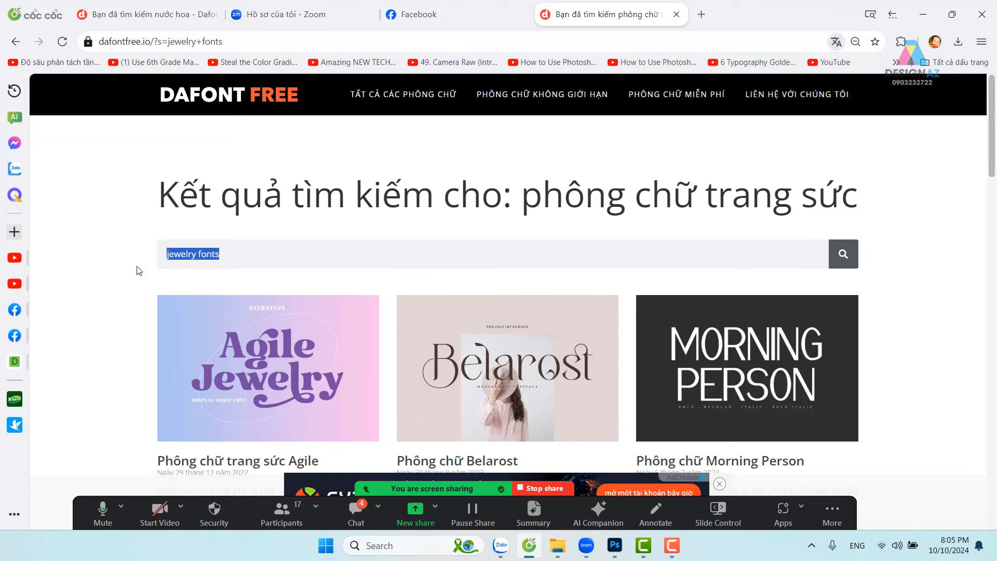
scroll(517, 278, "down", 3)
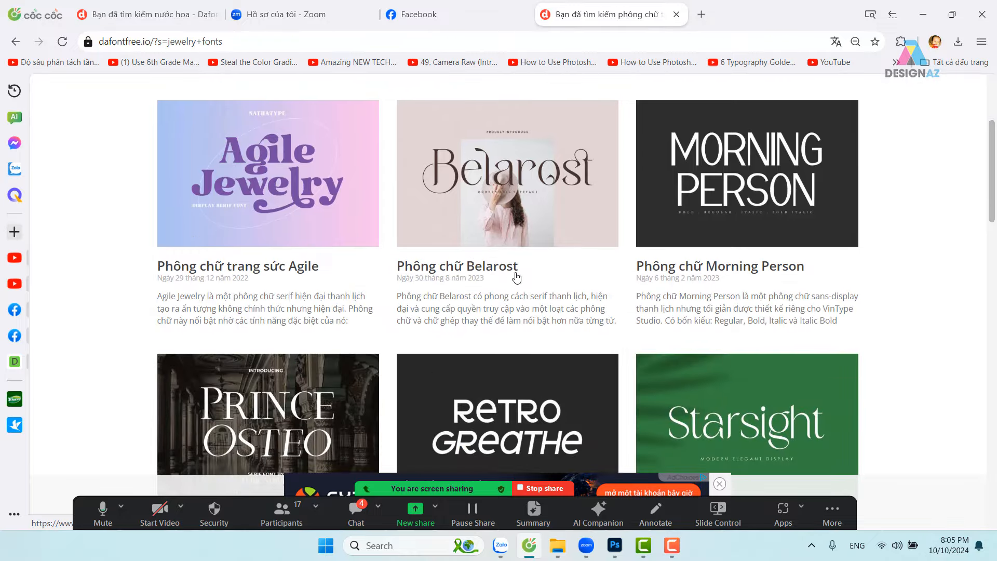
scroll(517, 278, "down", 5)
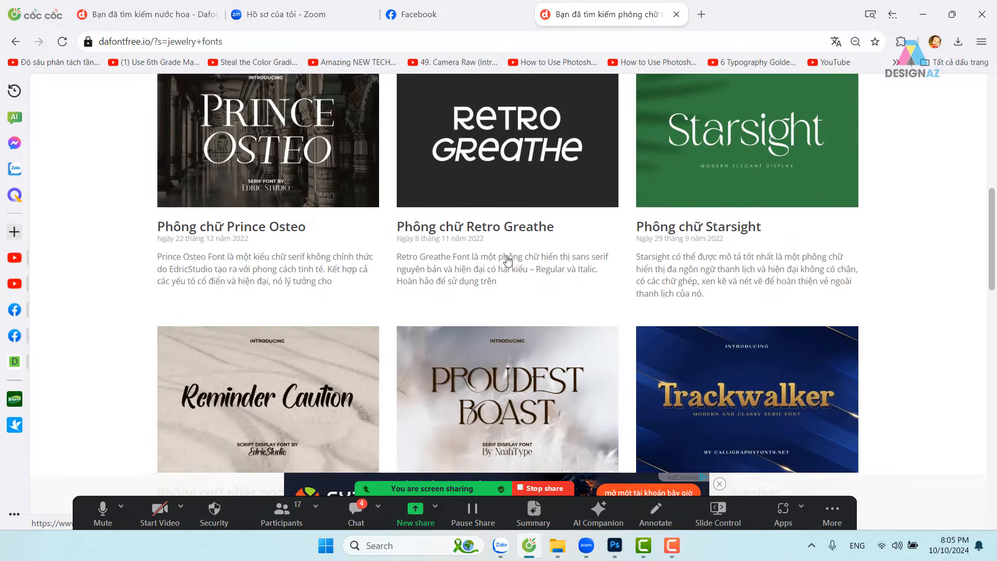
scroll(508, 260, "down", 5)
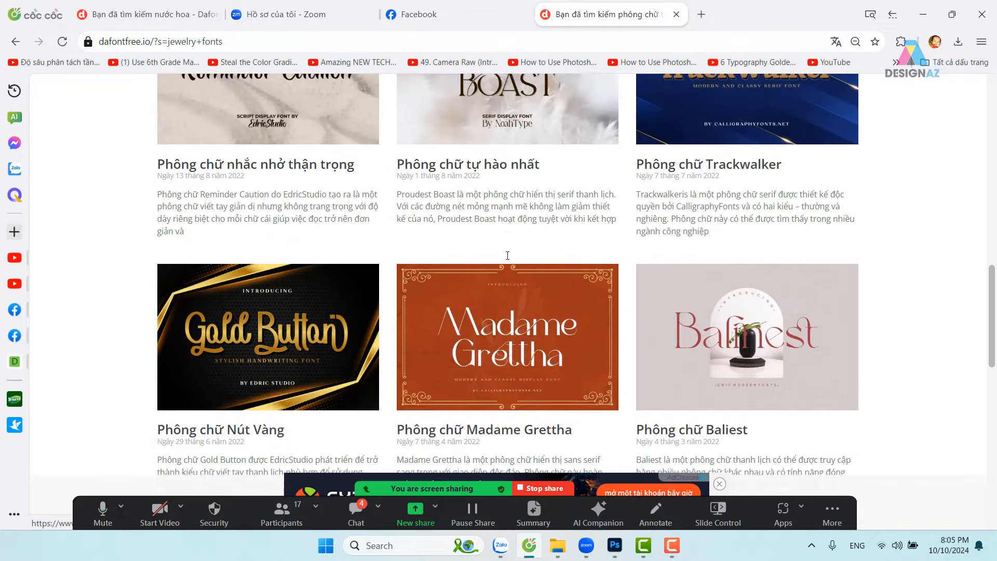
scroll(508, 255, "down", 10)
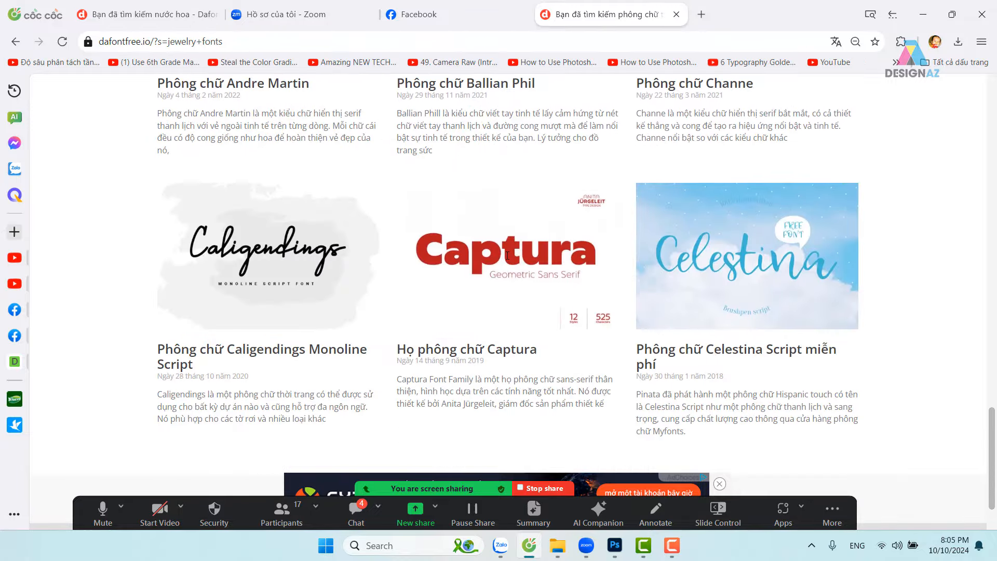
scroll(508, 255, "down", 1)
scroll(507, 255, "up", 1)
scroll(508, 255, "down", 1)
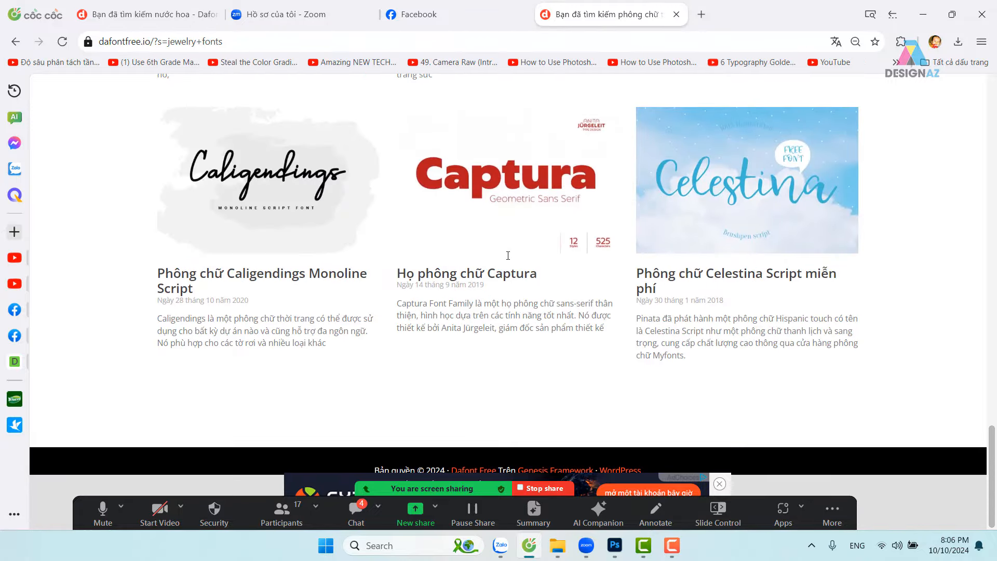
scroll(508, 255, "up", 19)
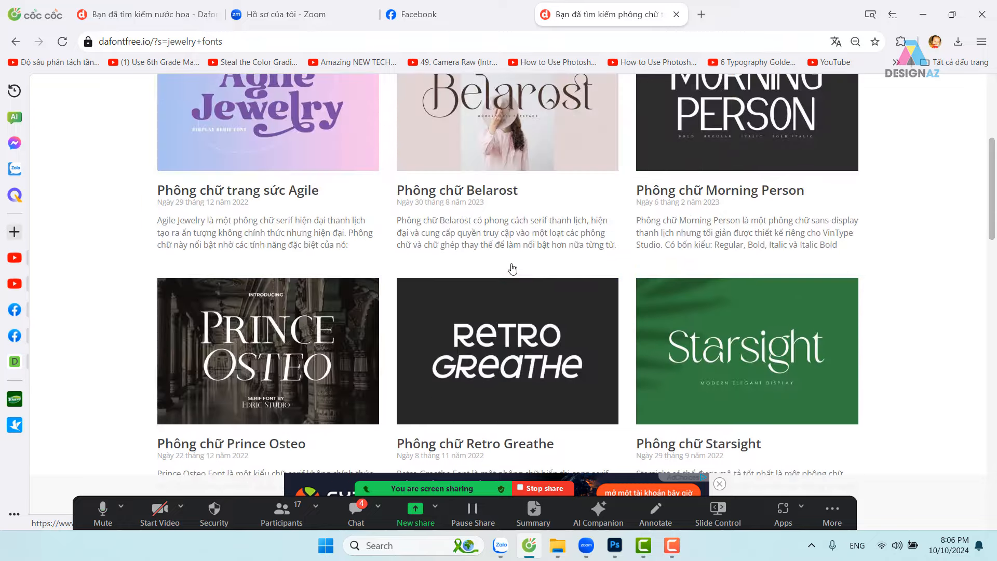
scroll(512, 270, "up", 4)
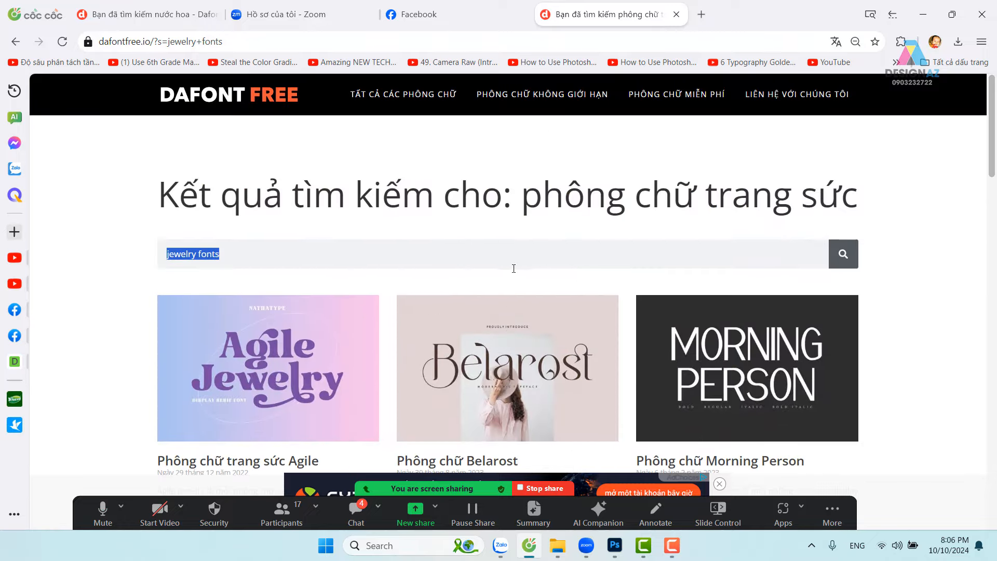
scroll(514, 274, "down", 7)
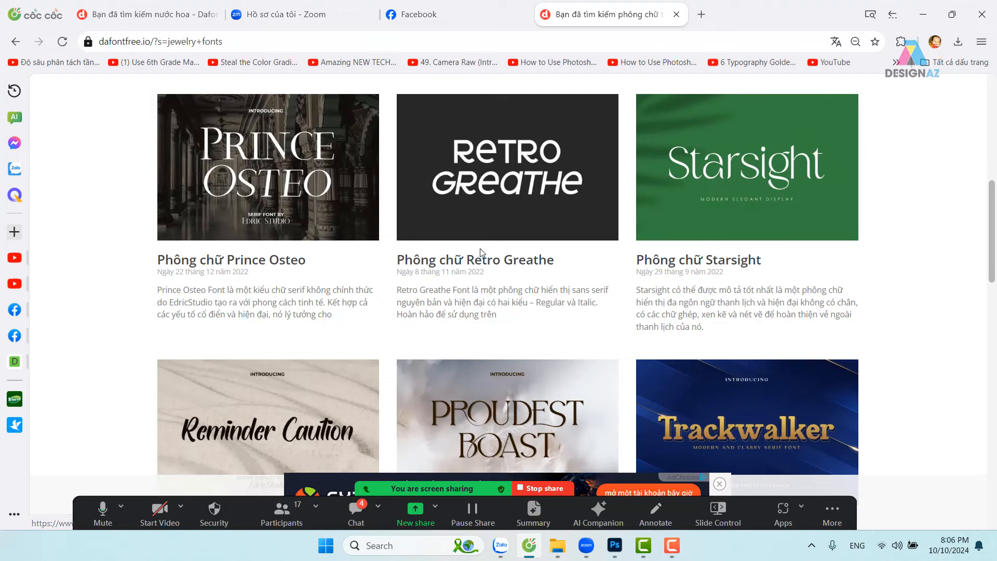
scroll(478, 239, "up", 8)
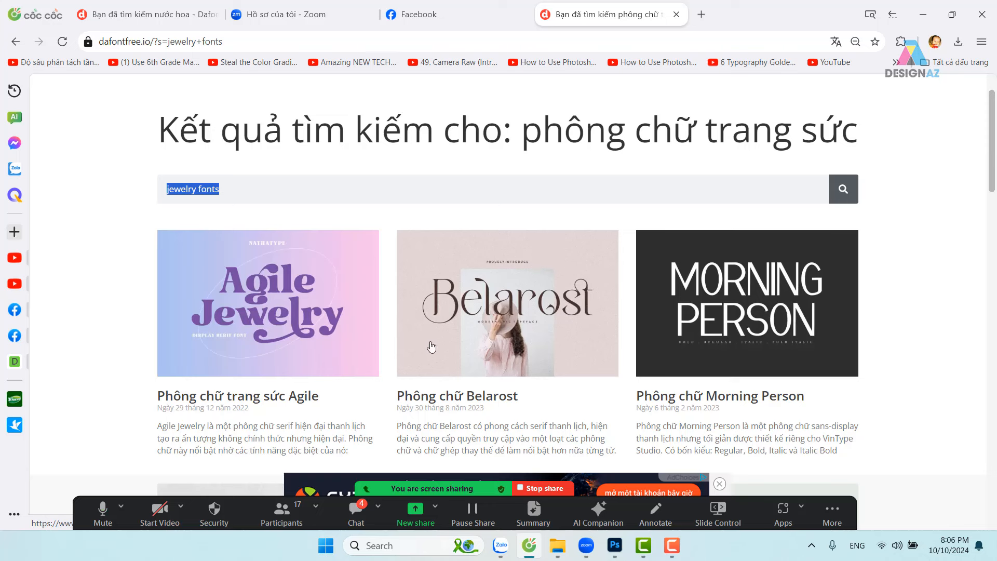
Open the Belarost font from the search results and review its sample images, licence details and download section
left_click(503, 324)
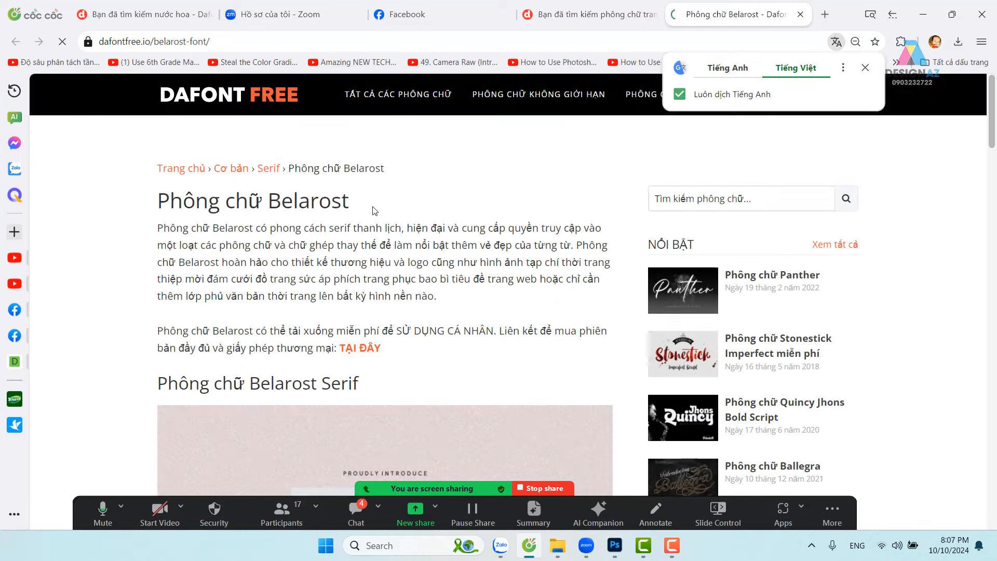
scroll(373, 226, "down", 6)
scroll(372, 227, "down", 6)
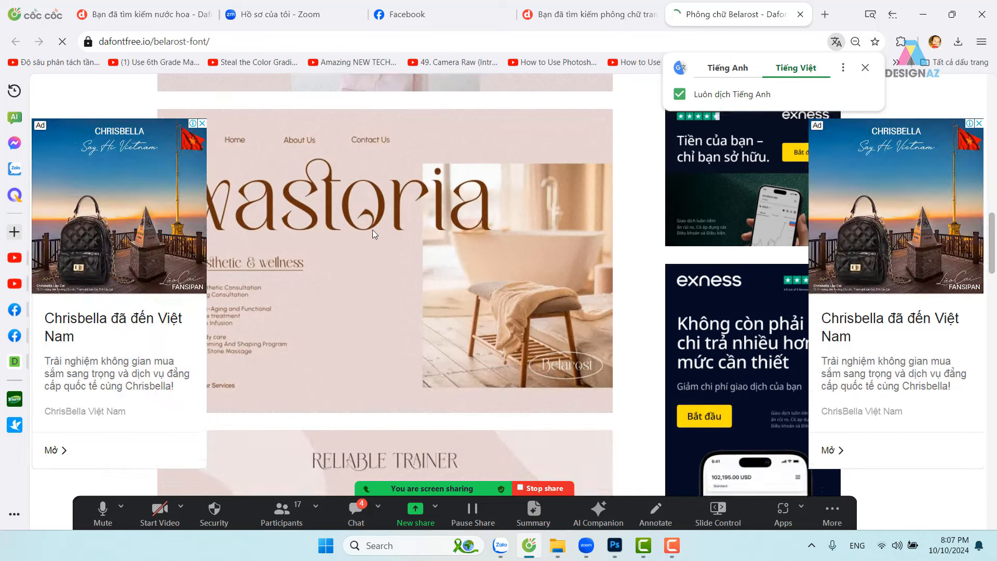
scroll(421, 259, "down", 15)
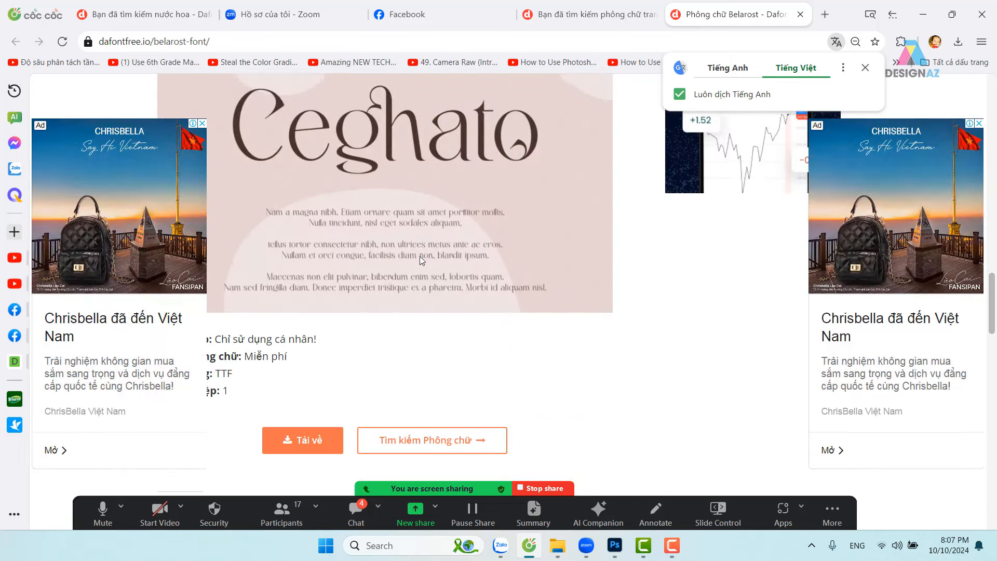
scroll(419, 260, "down", 6)
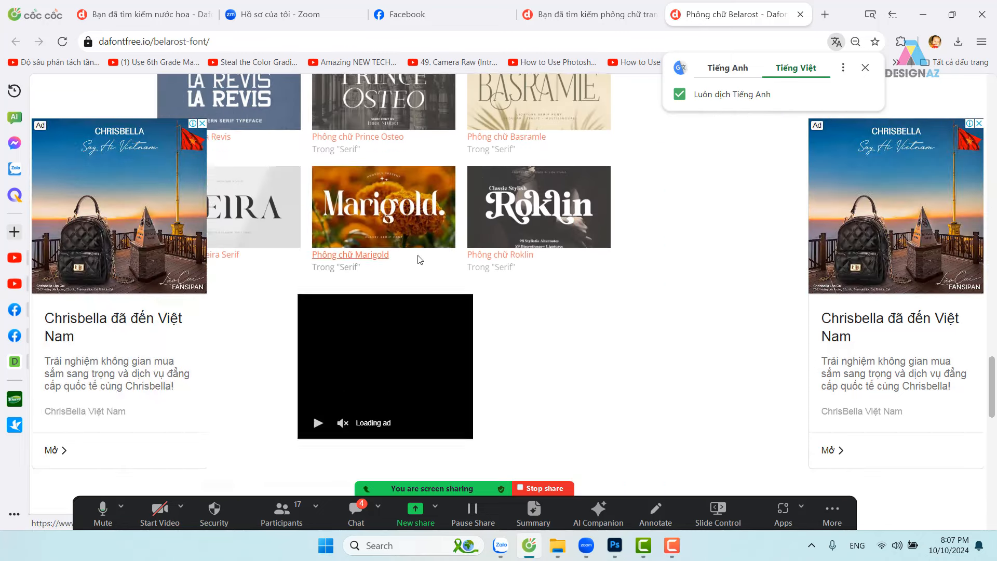
scroll(420, 260, "up", 9)
scroll(418, 254, "up", 5)
scroll(417, 254, "down", 4)
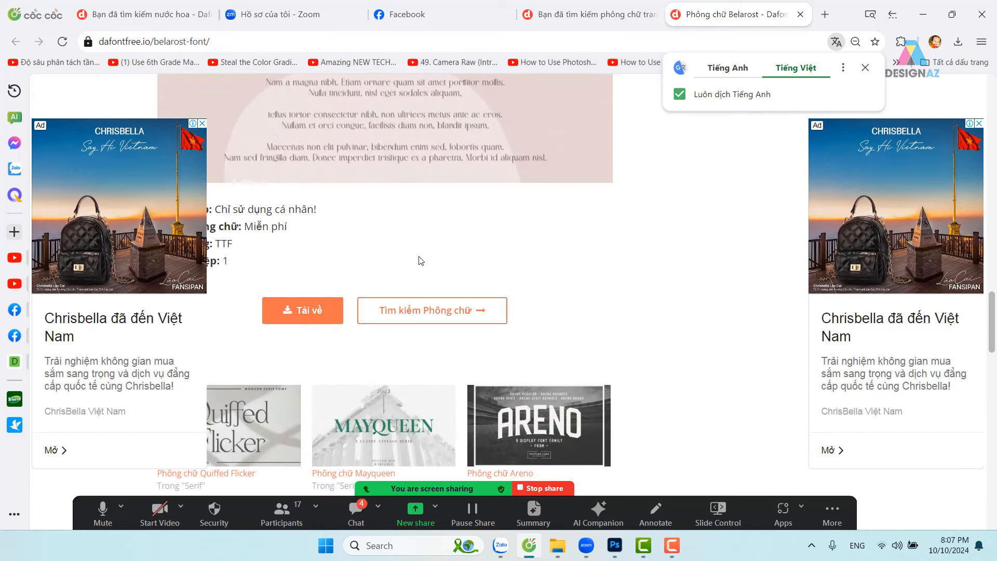
Open the Belarost download page, locate the Belarost.zip file and its download option, and close both Belarost tabs
left_click(326, 324)
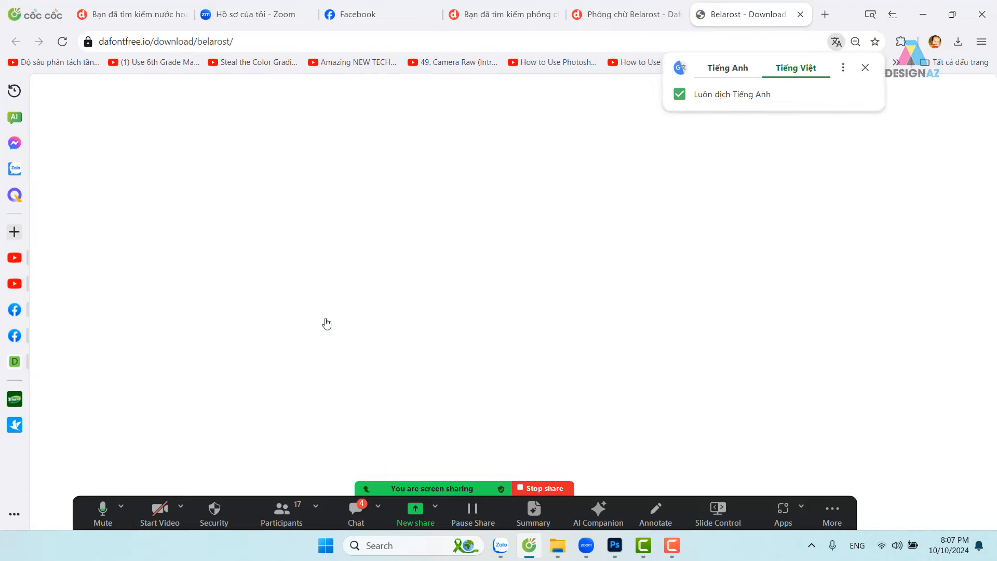
scroll(487, 257, "down", 1)
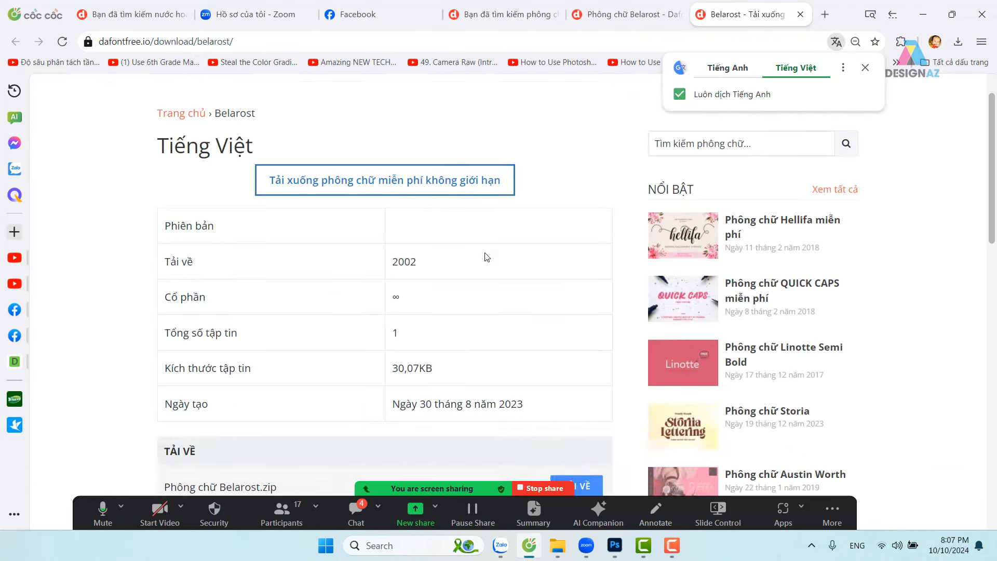
scroll(487, 256, "down", 11)
scroll(487, 257, "up", 3)
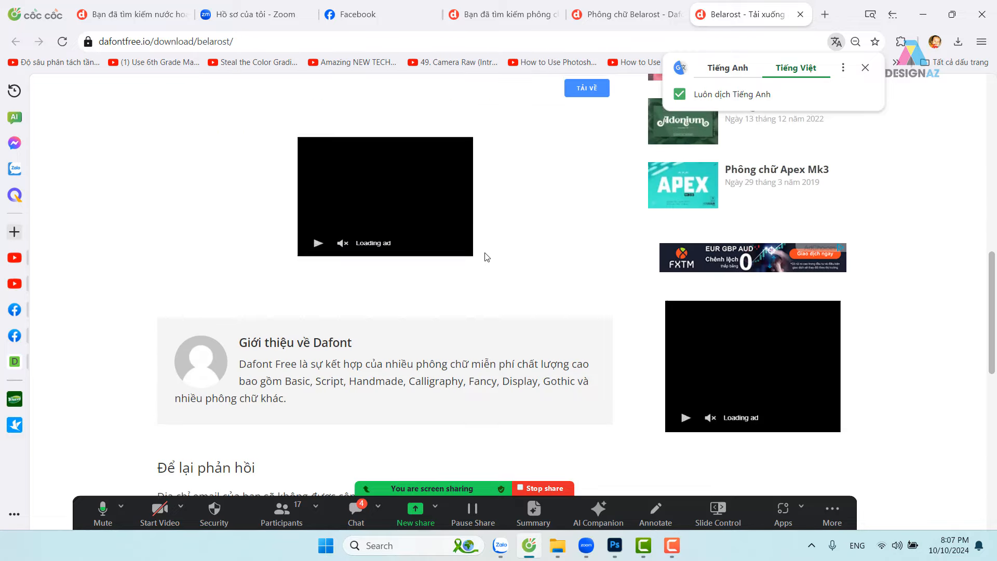
scroll(487, 256, "up", 4)
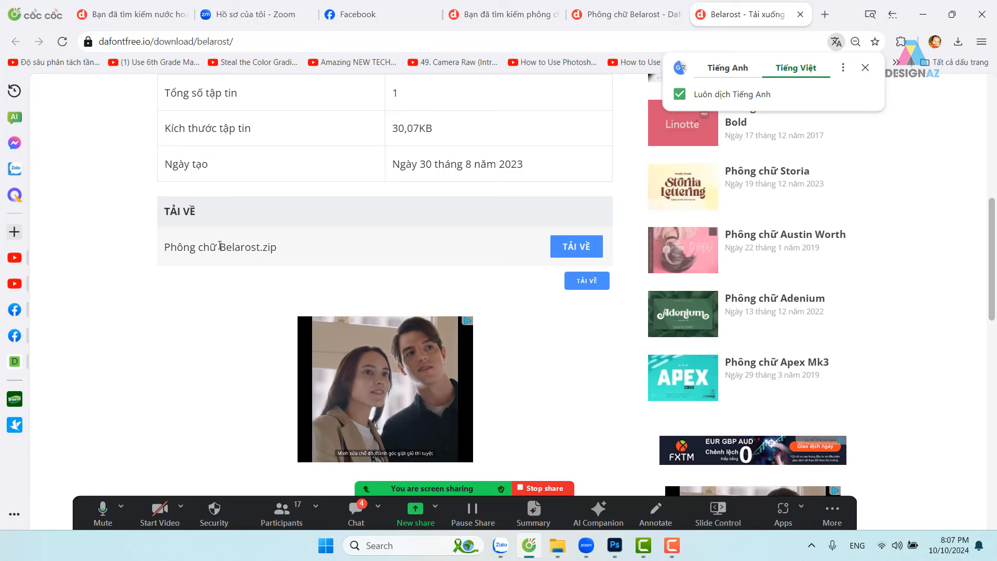
left_click_drag(220, 246, 469, 278)
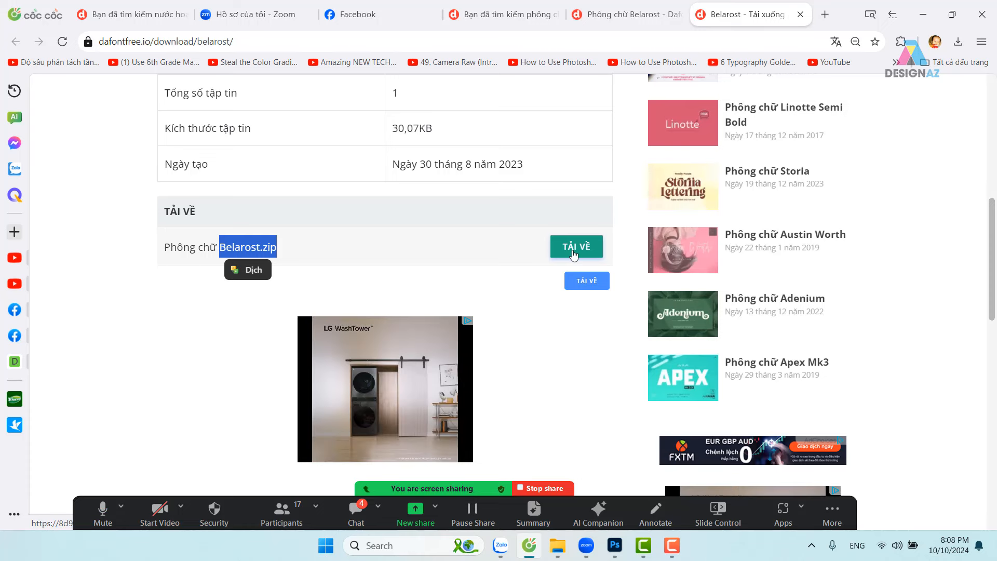
left_click(801, 14)
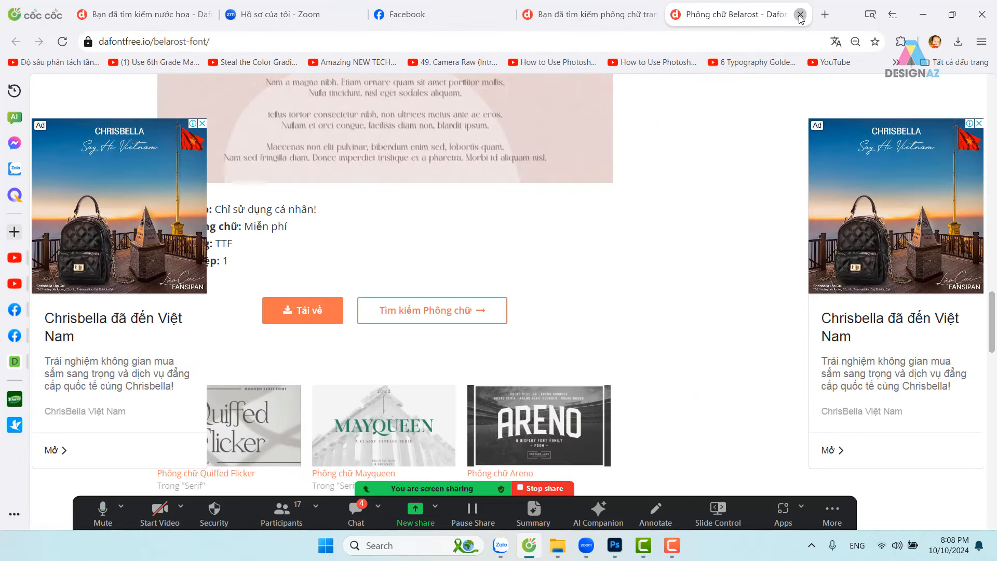
left_click(800, 14)
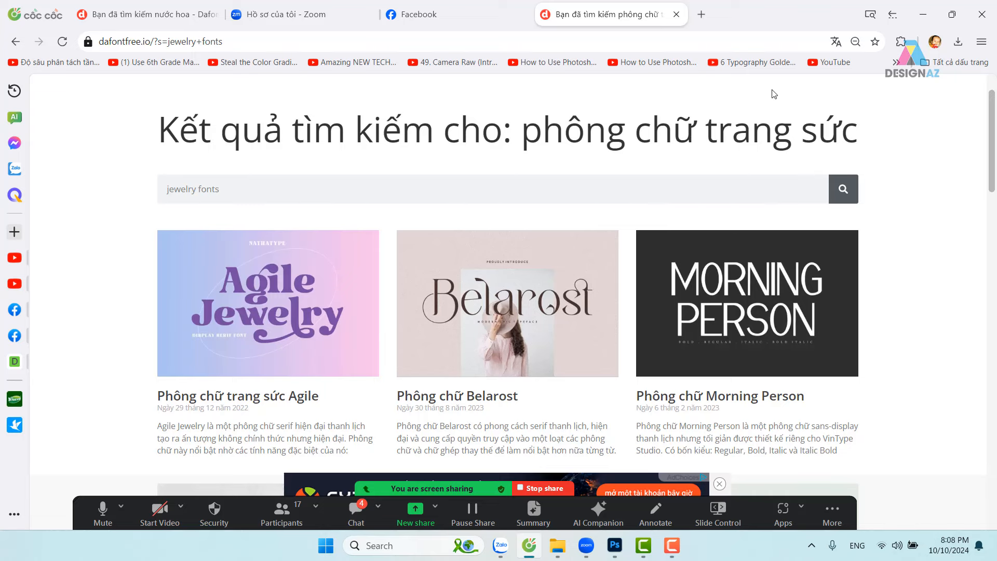
Open the Downloads folder in File Explorer and share that window in the Zoom meeting
key("super+e")
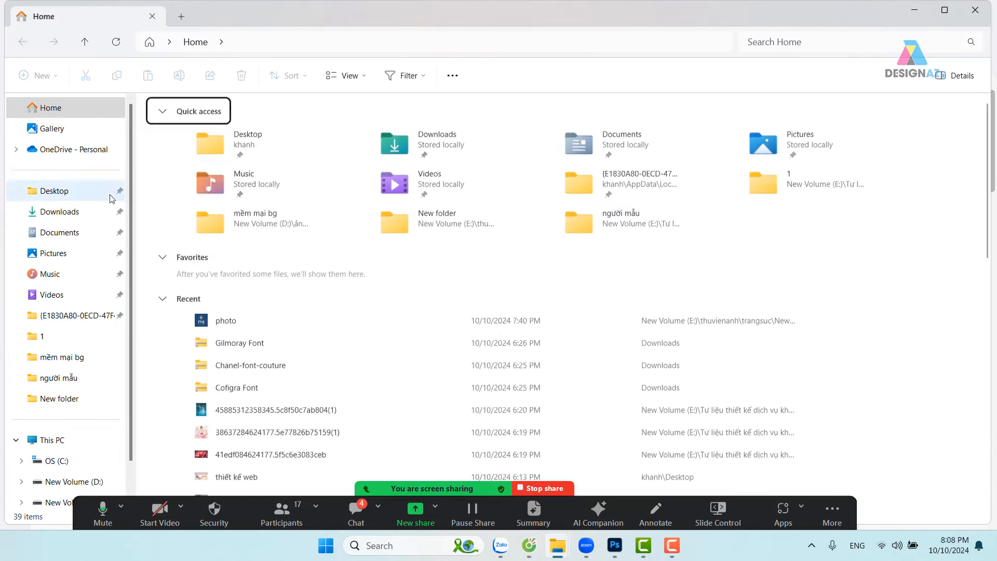
left_click(82, 212)
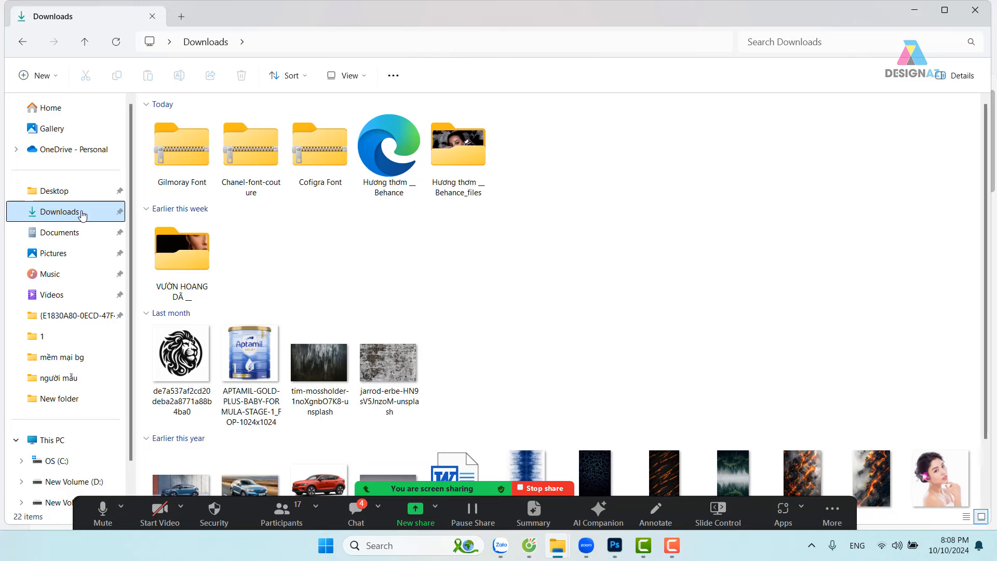
left_click(416, 515)
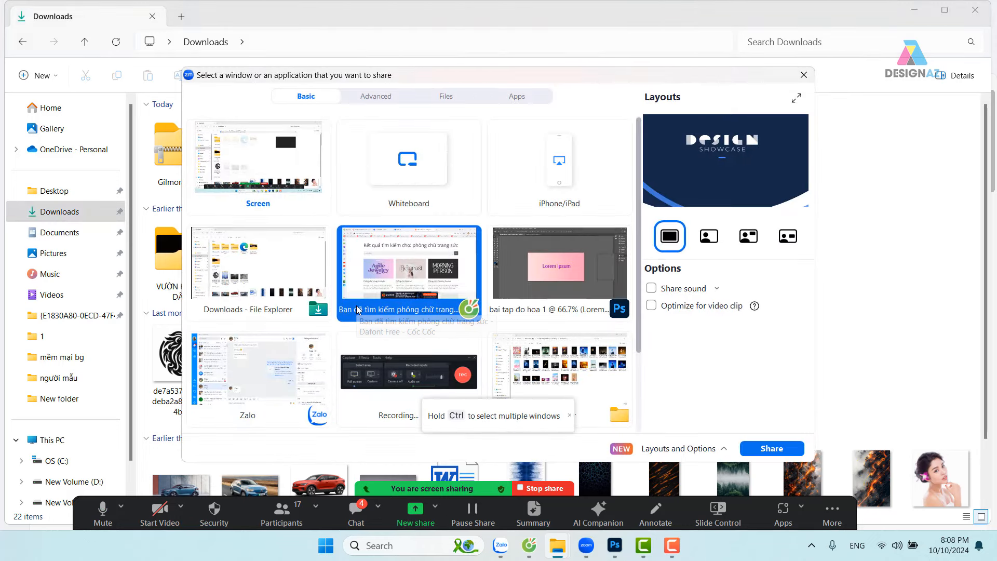
left_click(288, 262)
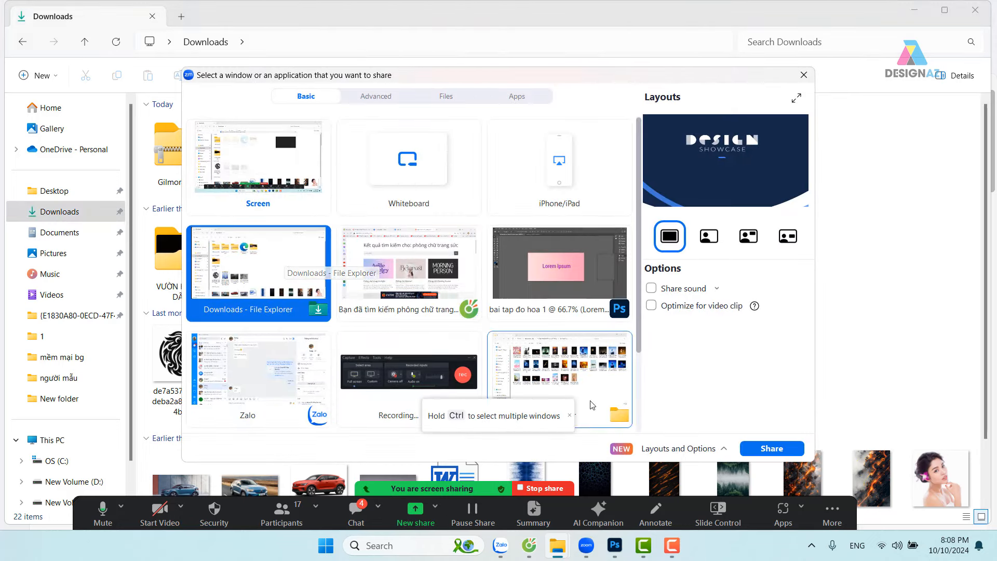
left_click(769, 450)
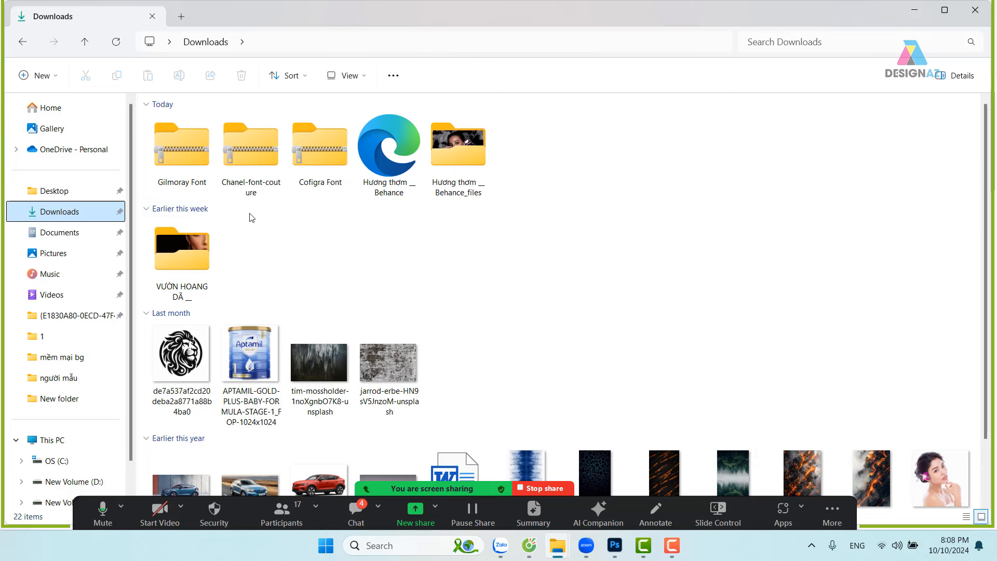
Extract the Gilmoray Font, Chanel-font-couture and Cofigra Font archives together into a Downloads subfolder using WinRAR's Extract files option
left_click(195, 151)
left_click(250, 160, "ctrl")
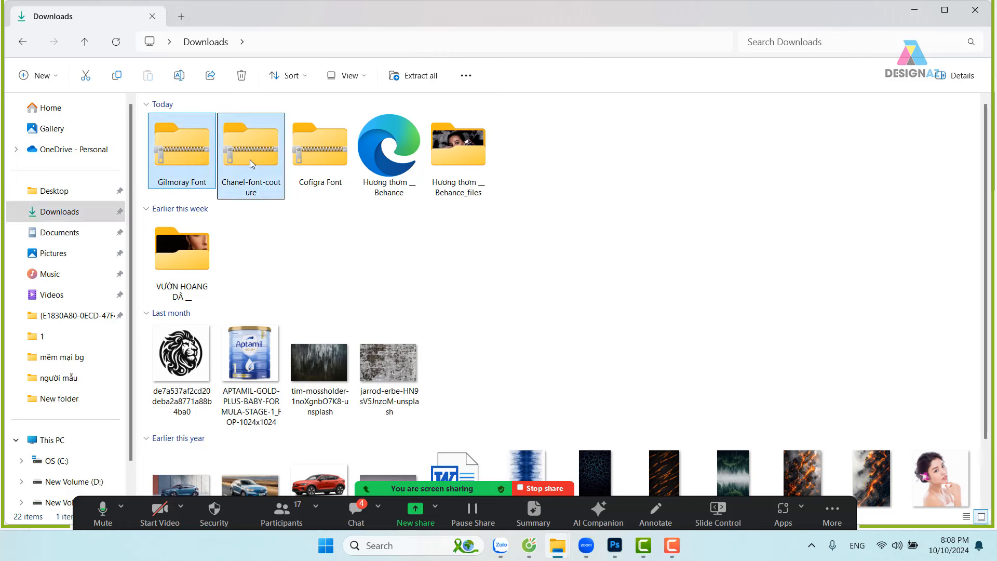
left_click(338, 160, "ctrl")
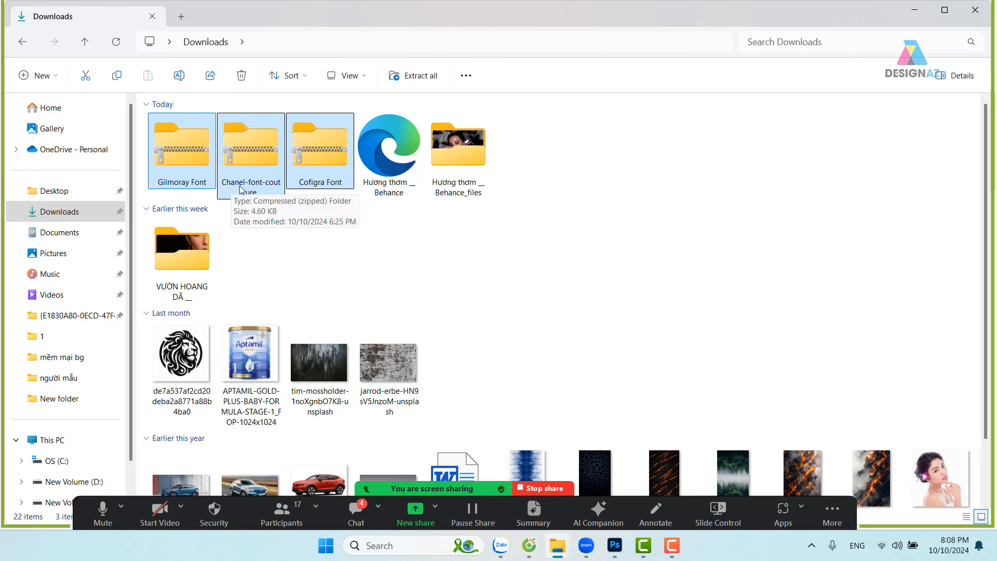
right_click(326, 141)
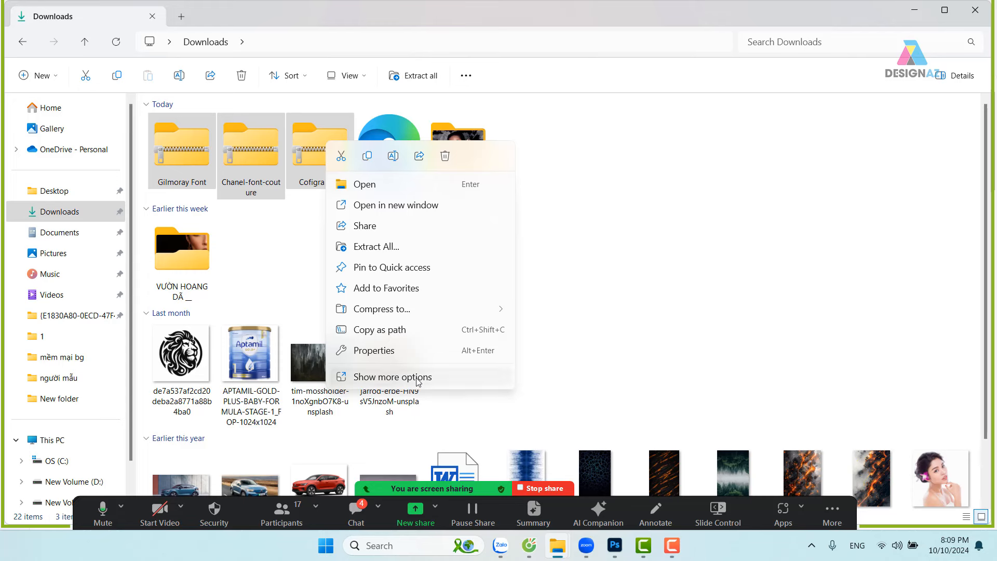
left_click(394, 377)
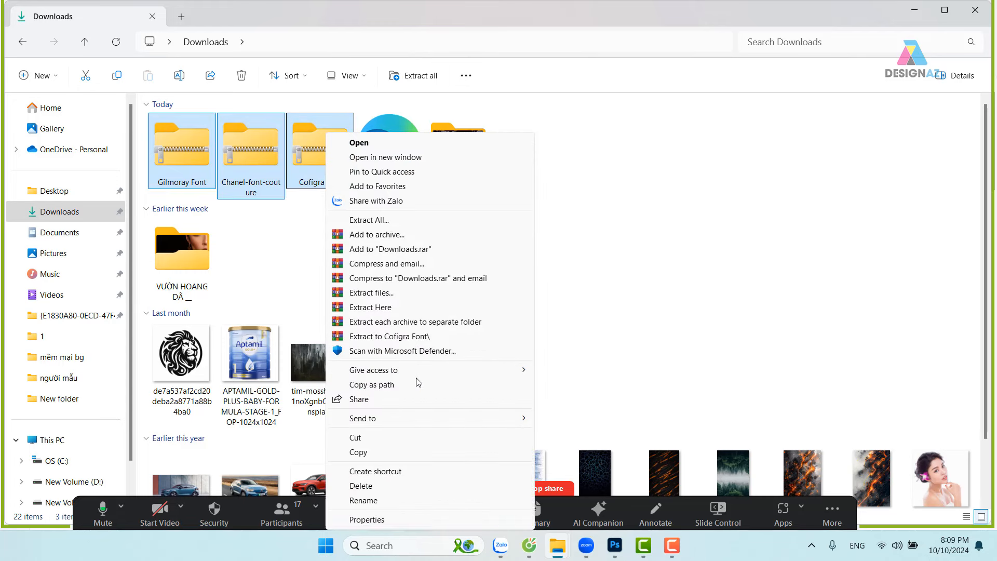
left_click(372, 293)
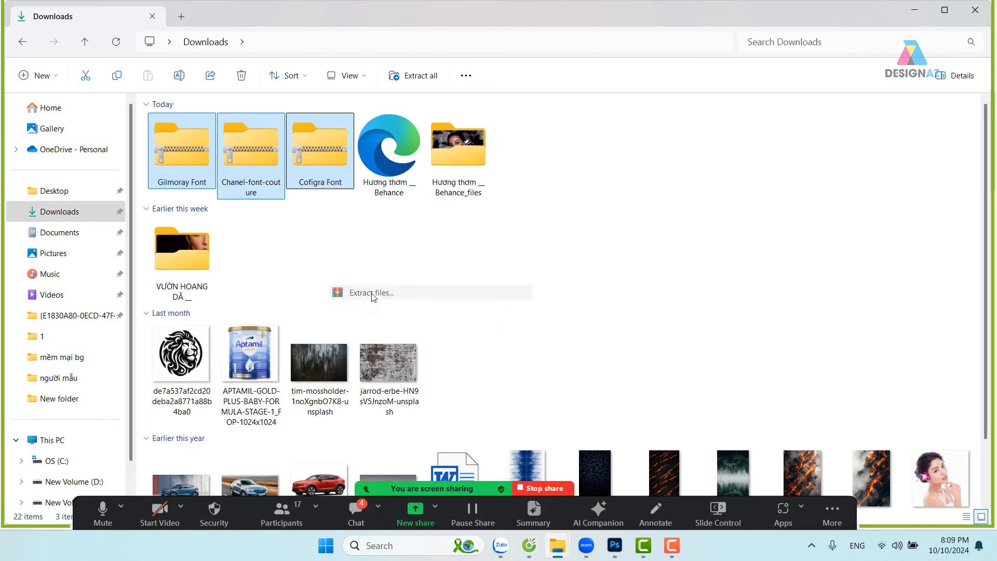
left_click(545, 402)
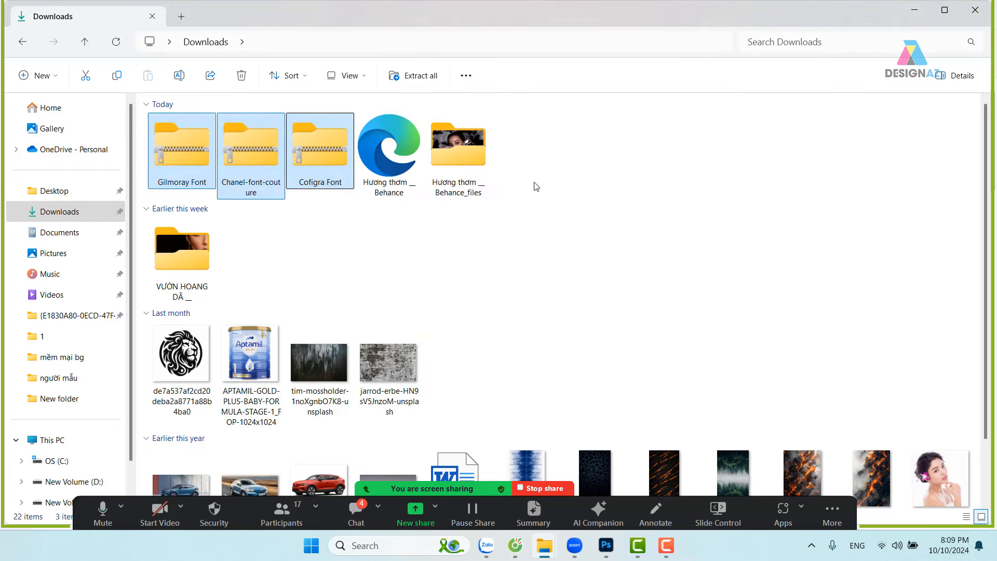
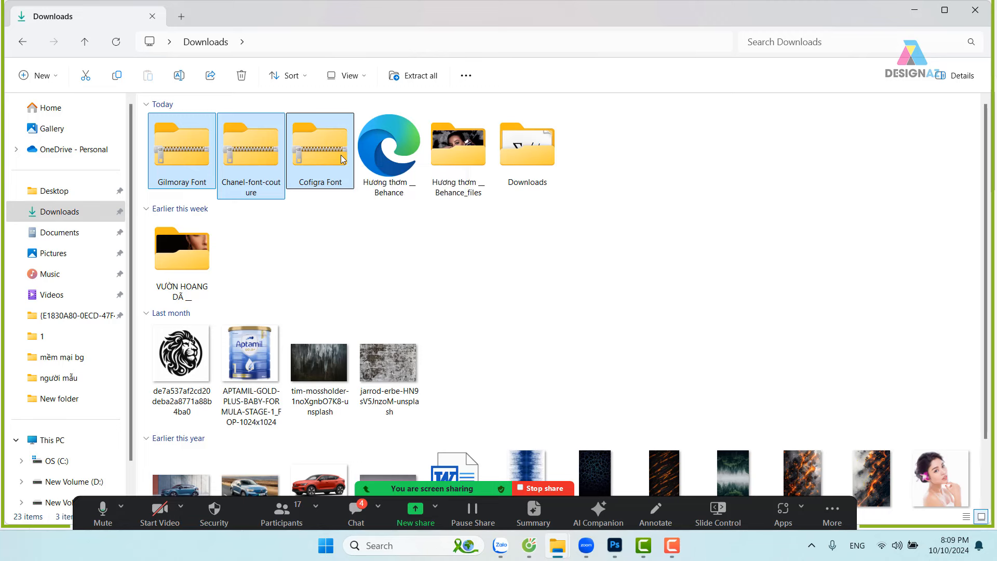
Delete the three original font archives and open the extracted Downloads subfolder
key("Delete")
double_click(327, 156)
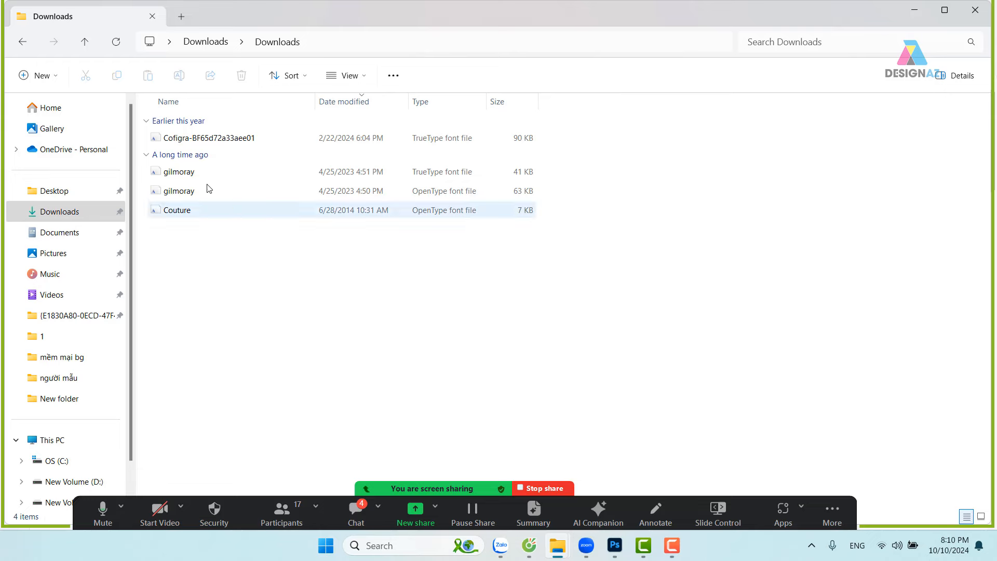
Preview the extracted Cofigra, both gilmoray and Couture font files one after another to examine their letter styles
double_click(161, 138)
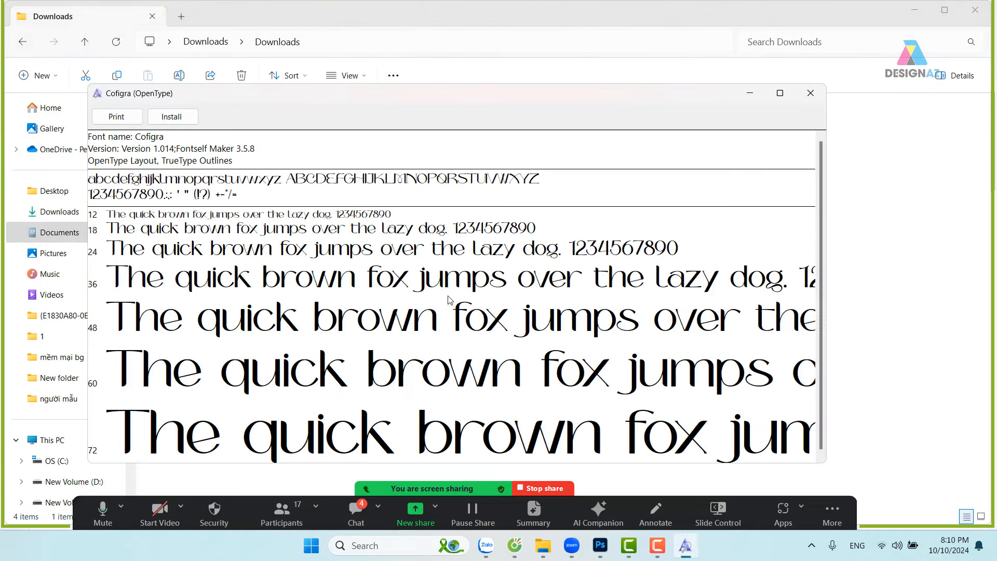
left_click(811, 93)
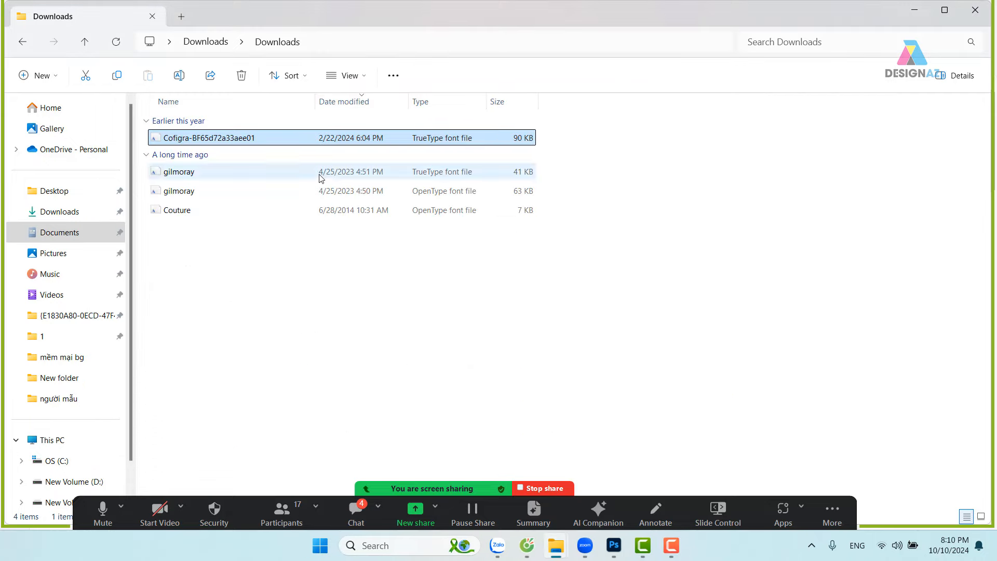
double_click(156, 172)
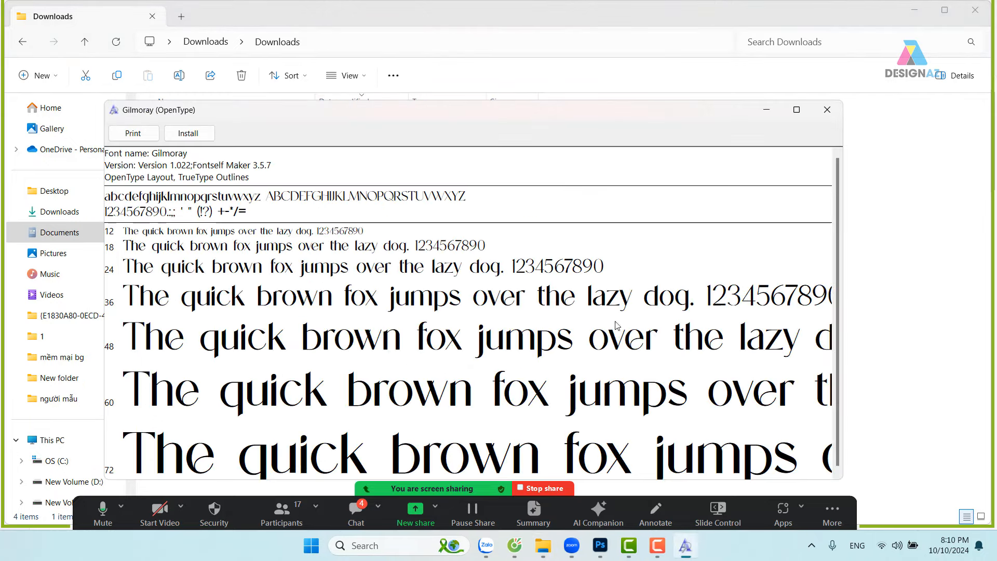
left_click(827, 110)
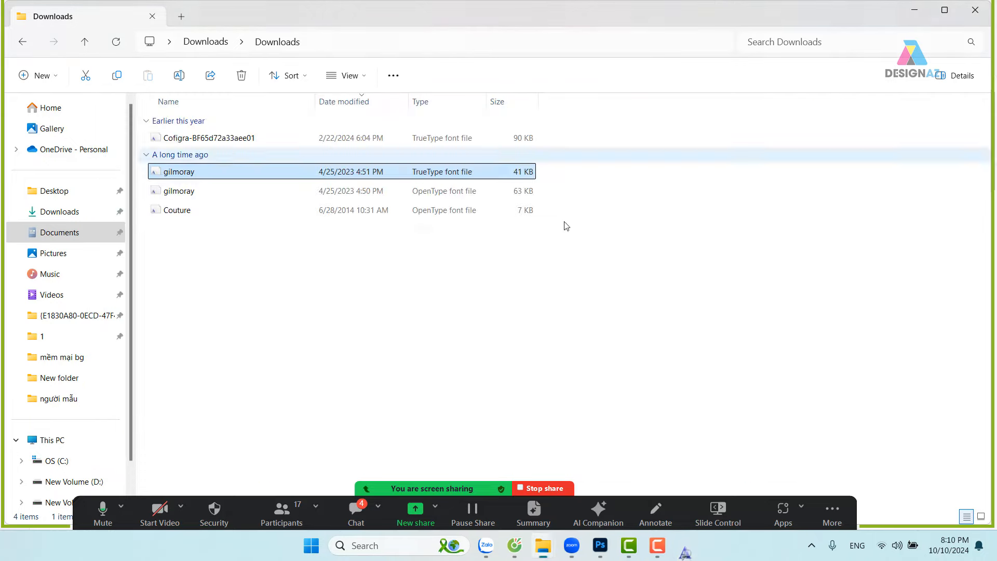
double_click(159, 191)
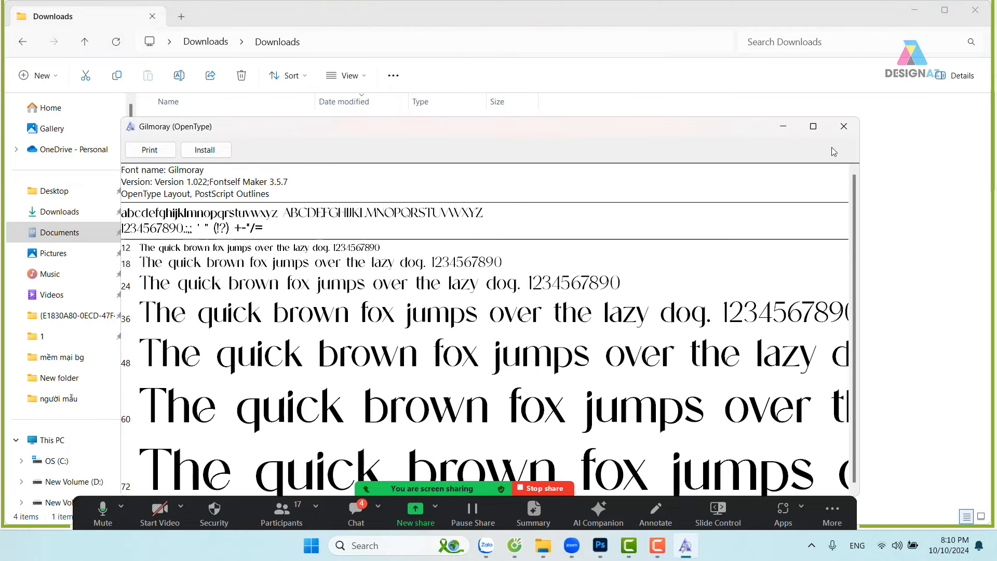
left_click(846, 126)
left_click(205, 137)
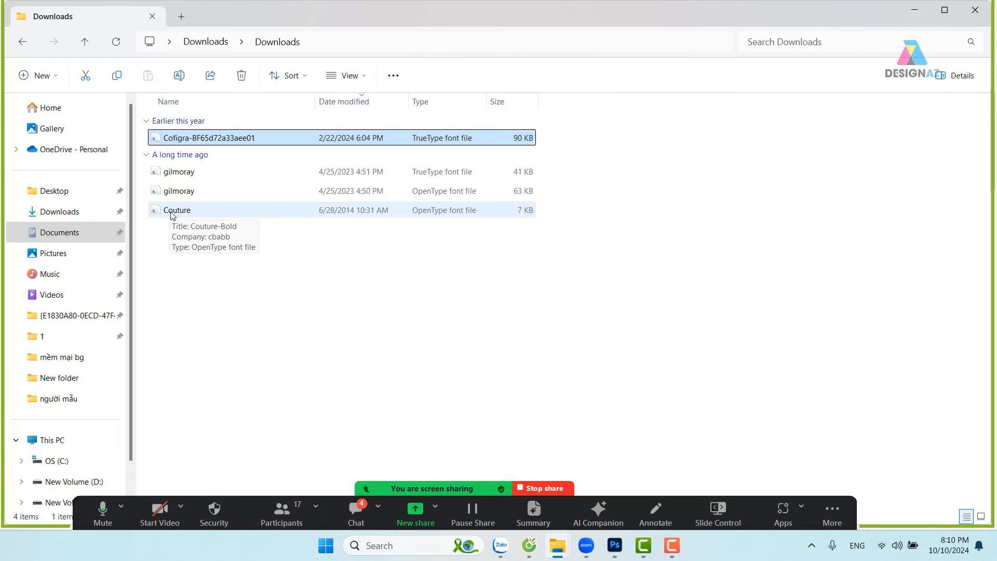
double_click(175, 211)
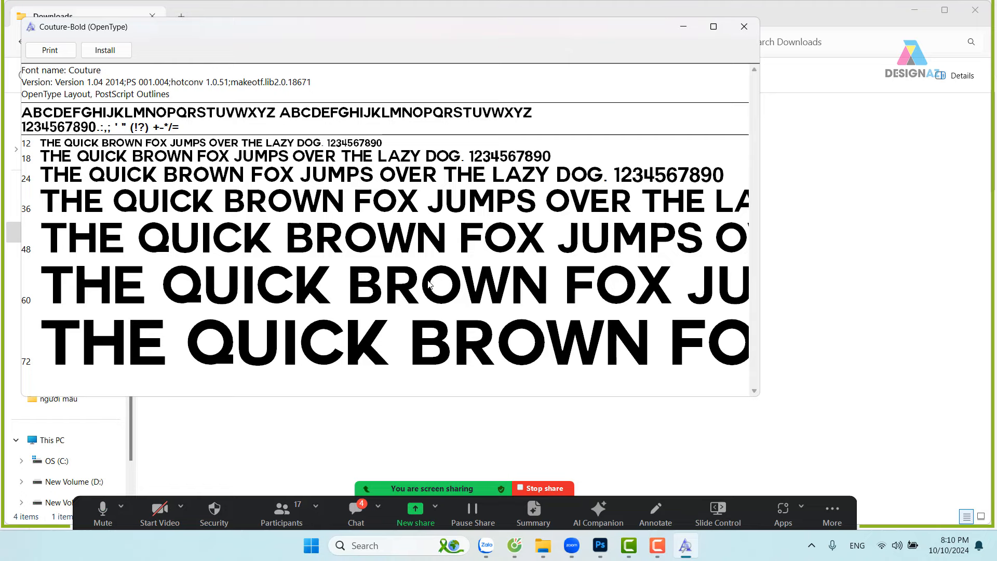
Close the font preview and install the Cofigra, Couture and both gilmoray font files, replacing the already installed Gilmoray font
left_click(745, 31)
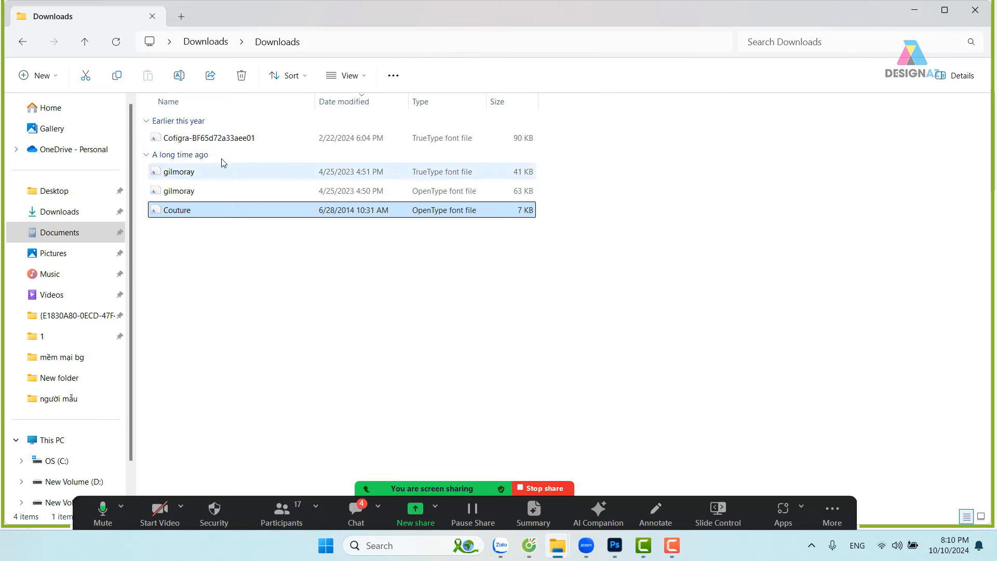
left_click(220, 140)
left_click(200, 172, "ctrl")
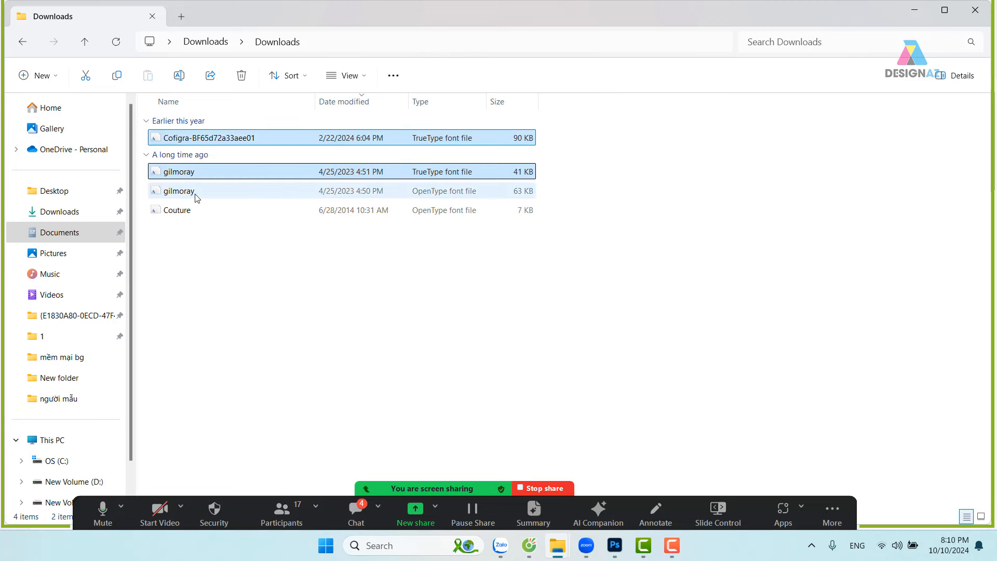
left_click(197, 195, "ctrl")
left_click(196, 212, "ctrl")
right_click(250, 191)
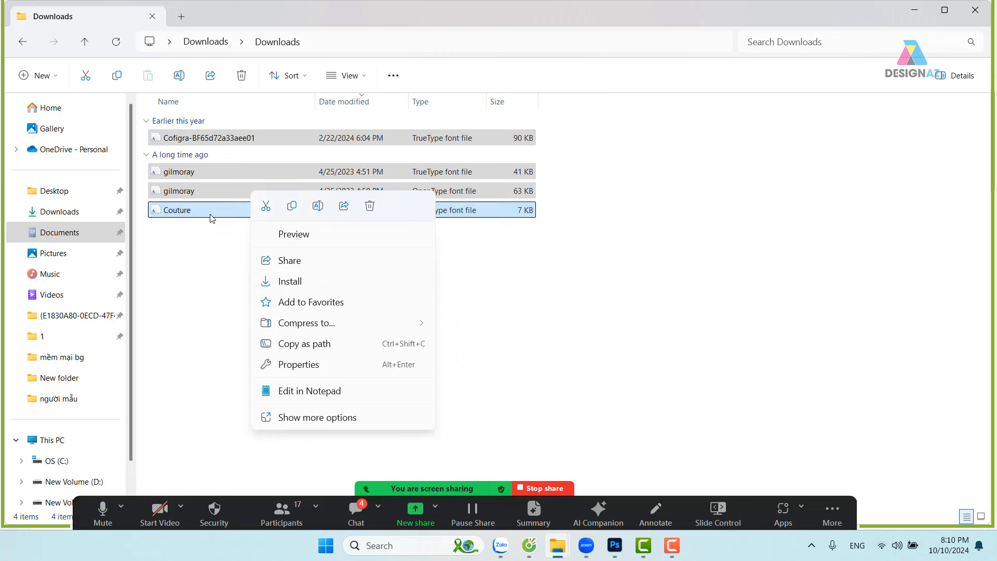
left_click(303, 287)
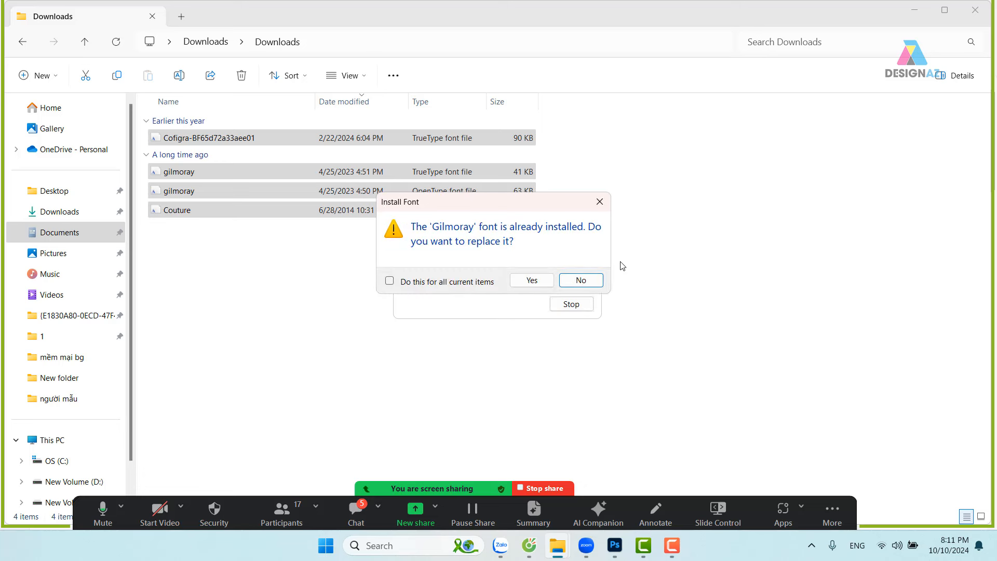
left_click(530, 281)
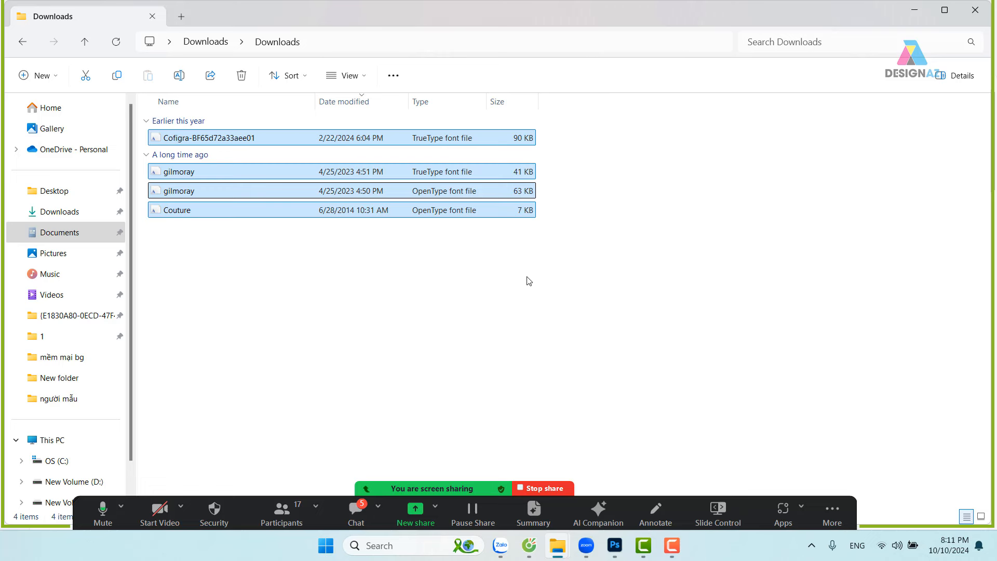
left_click(317, 321)
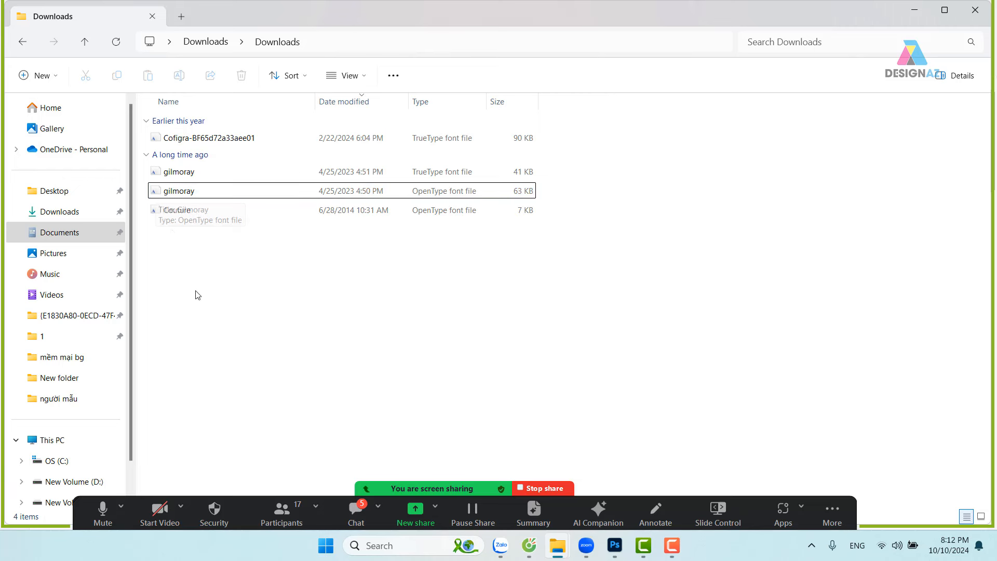
Copy the name of the Couture font file, leaving the file itself unrenamed
left_click(157, 214)
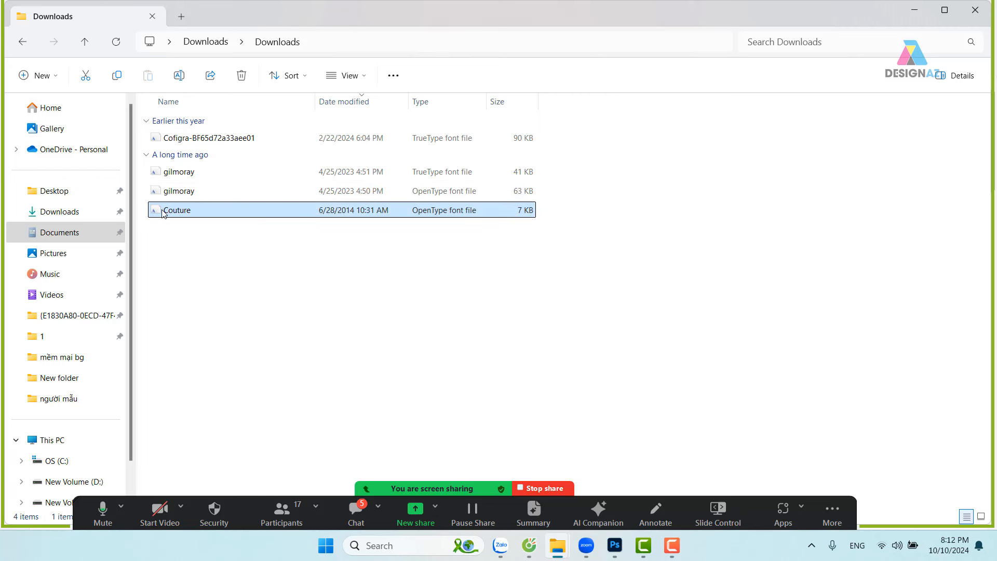
left_click(190, 213)
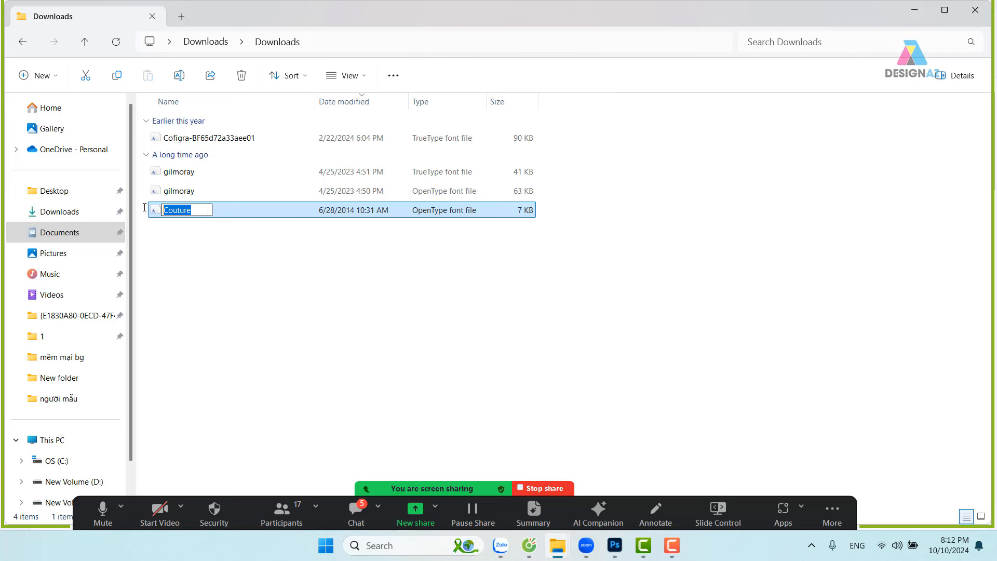
left_click(426, 352)
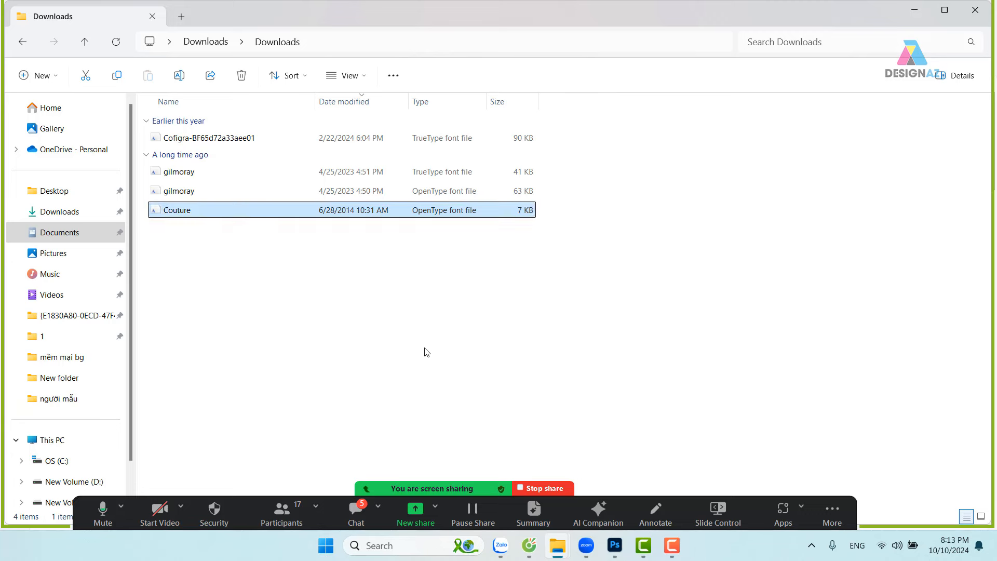
Switch the Zoom screen share to the Photoshop window showing the bai tap do hoa 1 document
left_click(420, 513)
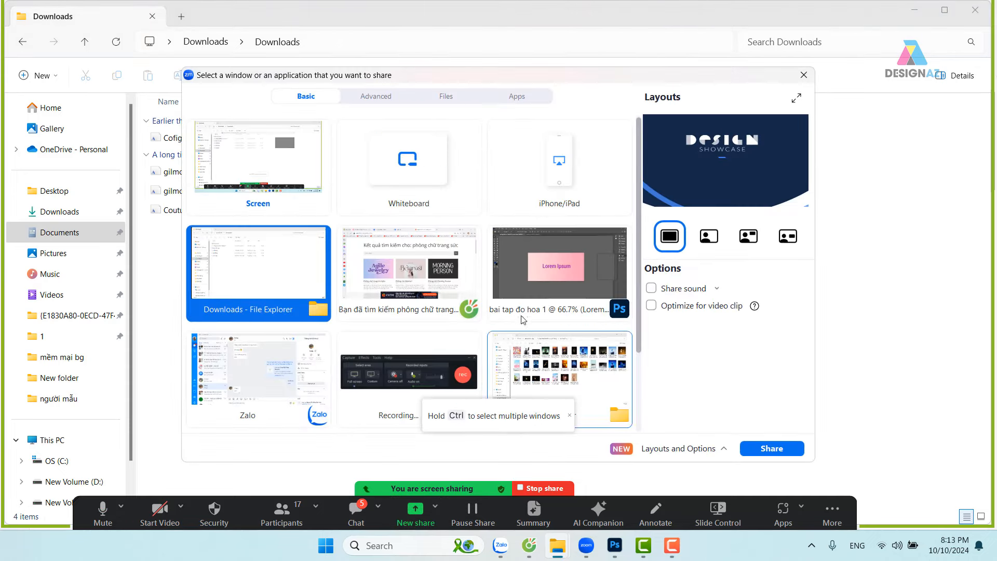
left_click(549, 272)
left_click(764, 451)
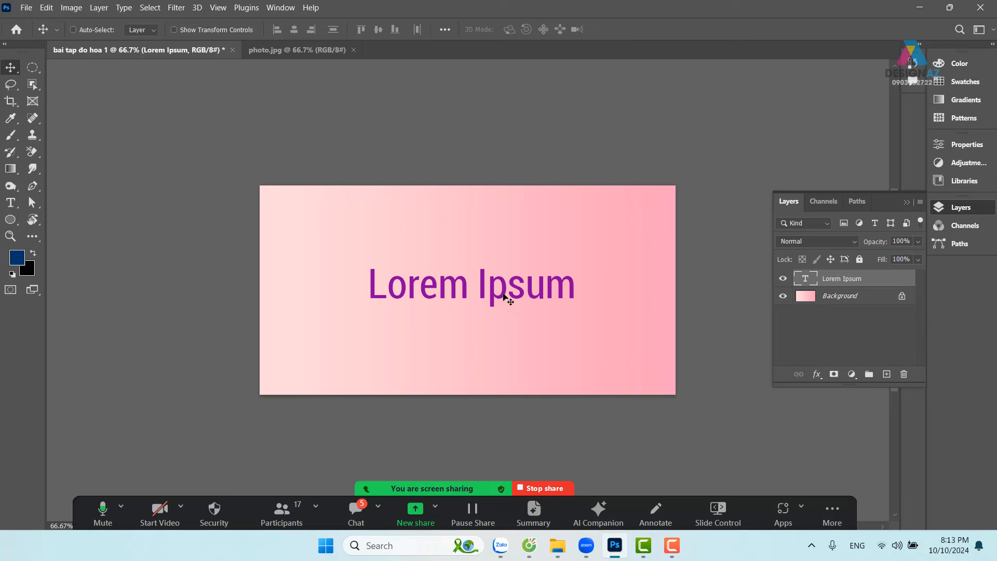
Set the font of the Lorem Ipsum text layer to Couture Bold and return to the Move tool
right_click(505, 297)
left_click(514, 297)
left_click_drag(512, 297, 512, 283)
key("t")
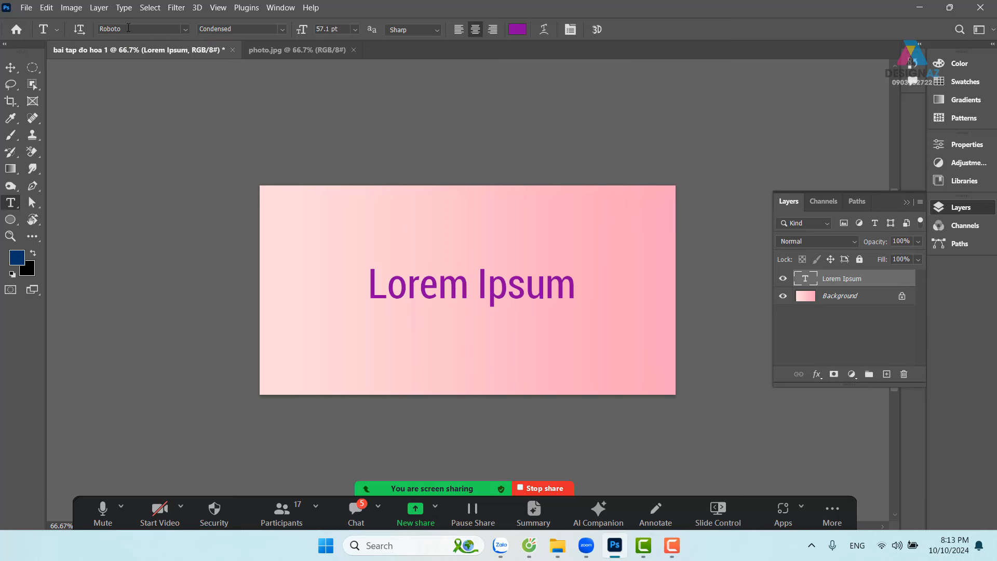
left_click(128, 28)
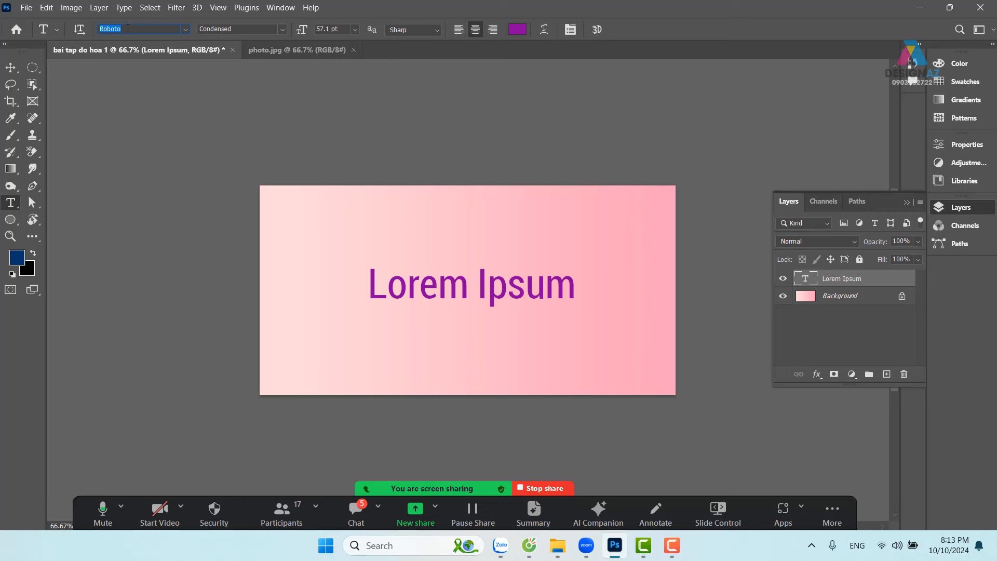
type("Couture")
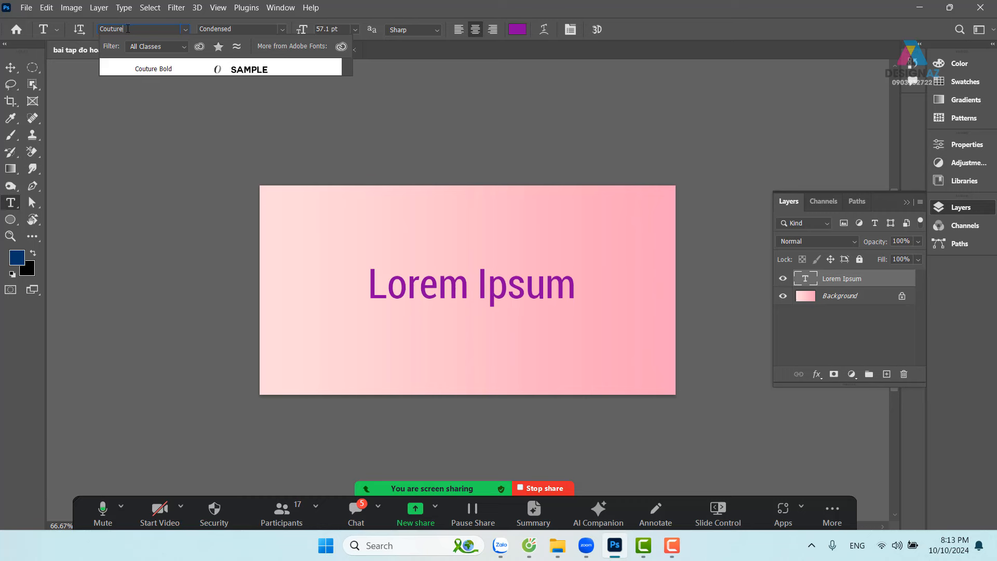
left_click(253, 71)
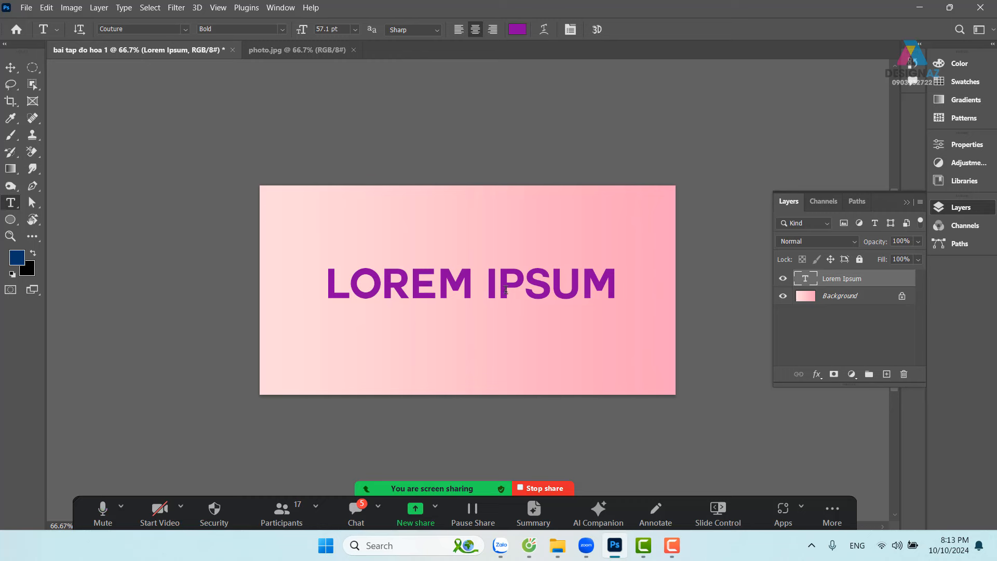
left_click(10, 67)
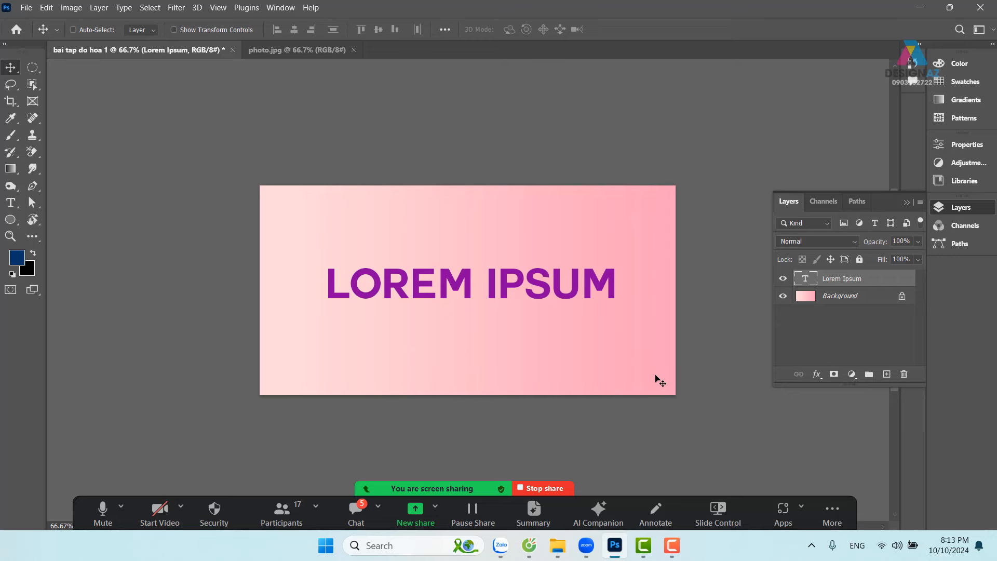
Browse the images in the mypham folder inside thuvienanh on drive E for a file to open
key("ctrl+o")
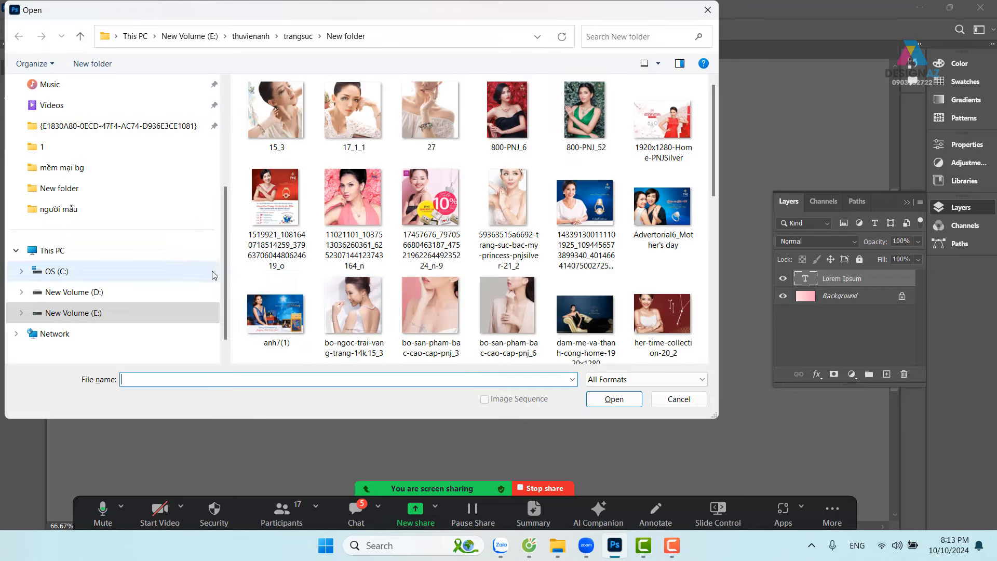
left_click(75, 313)
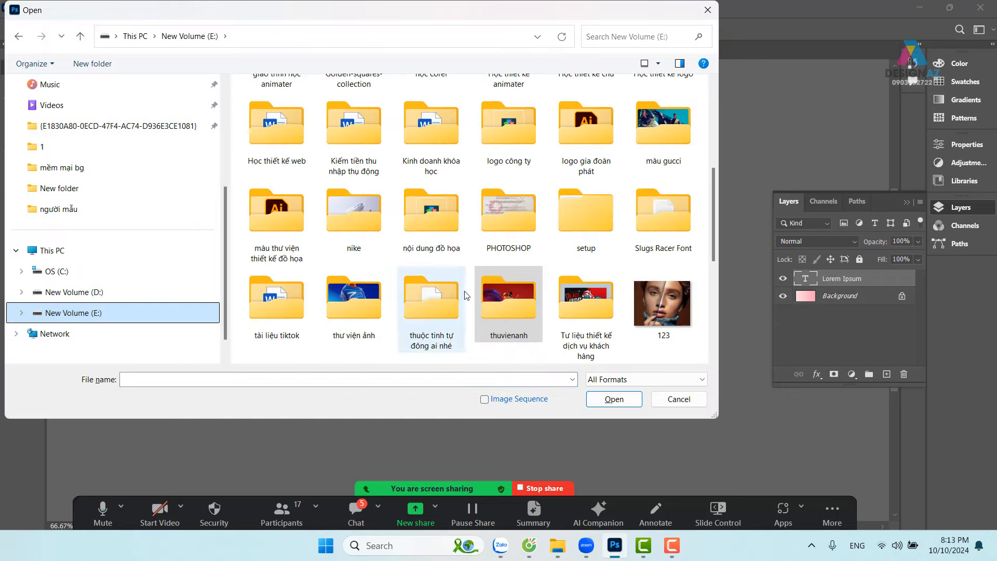
double_click(515, 308)
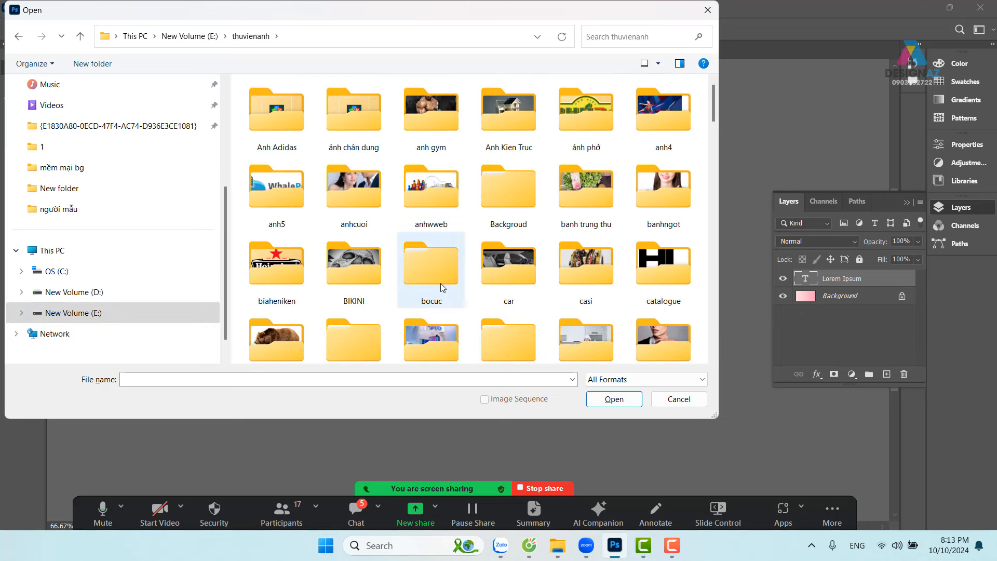
left_click(440, 285)
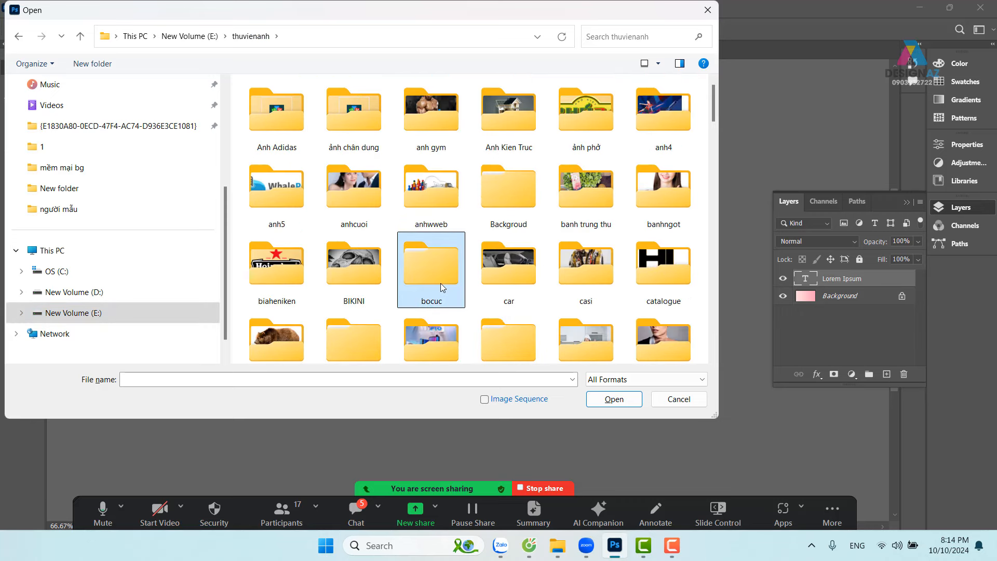
key("m")
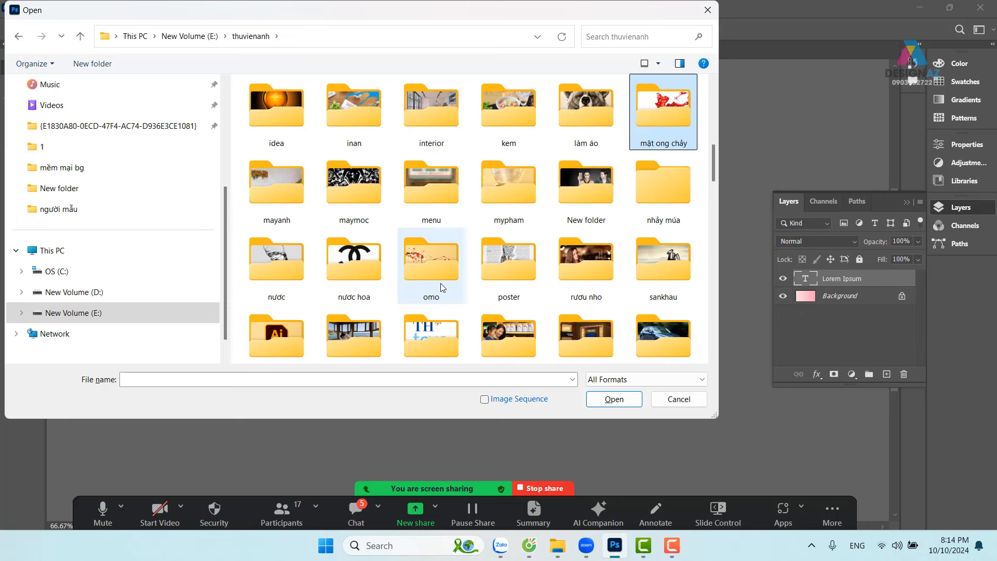
double_click(518, 193)
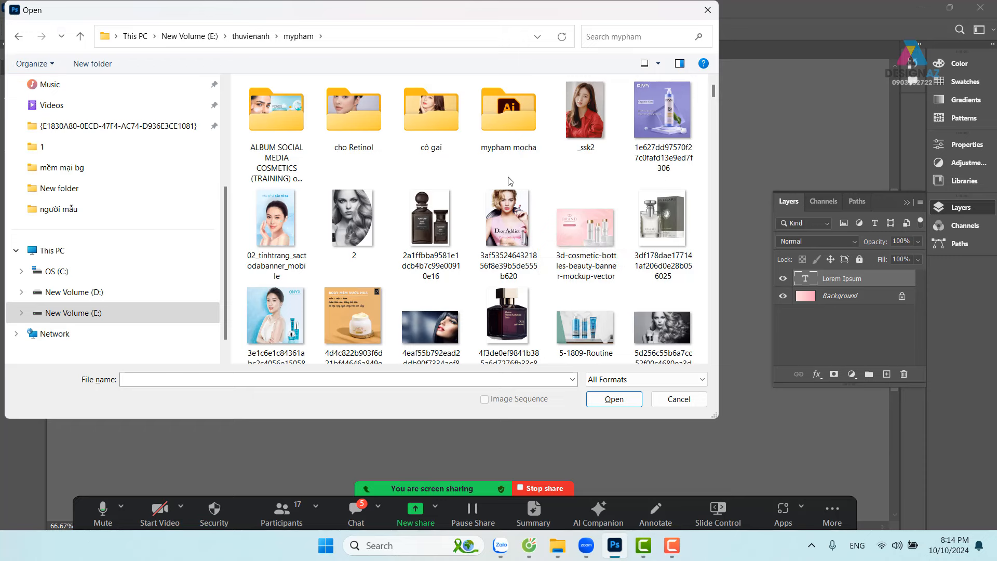
scroll(513, 187, "down", 4)
scroll(513, 187, "down", 15)
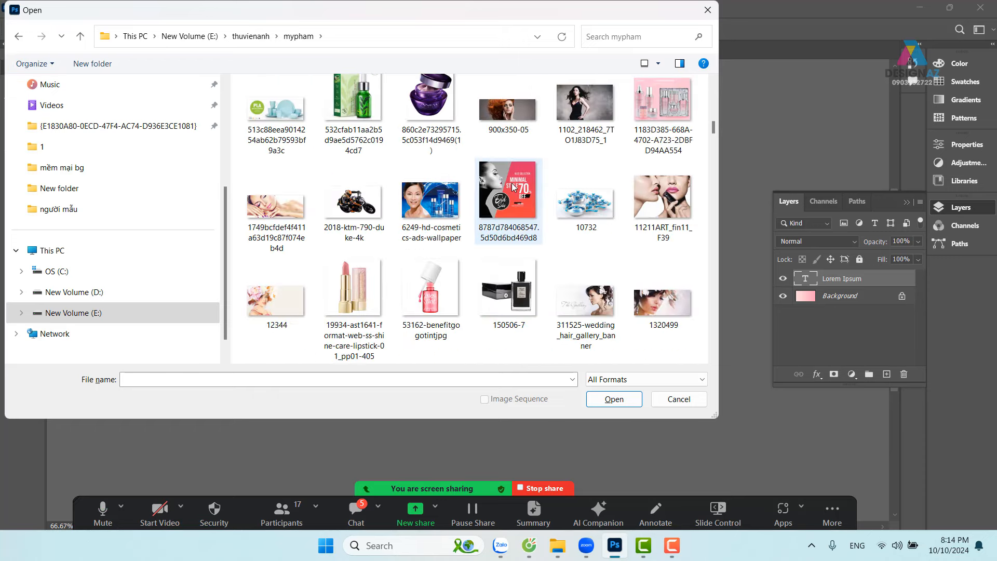
scroll(512, 189, "down", 12)
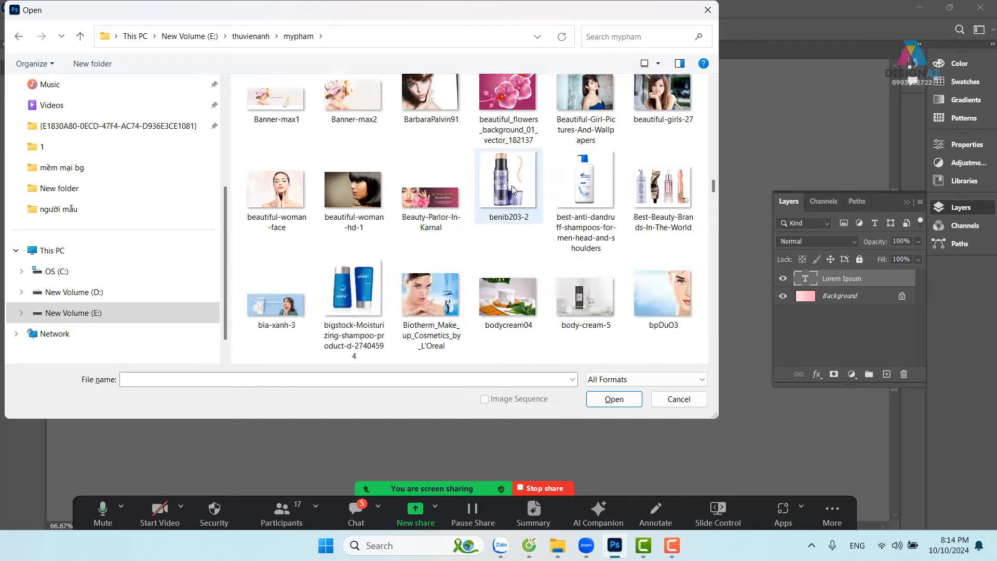
scroll(512, 187, "down", 6)
scroll(514, 189, "up", 15)
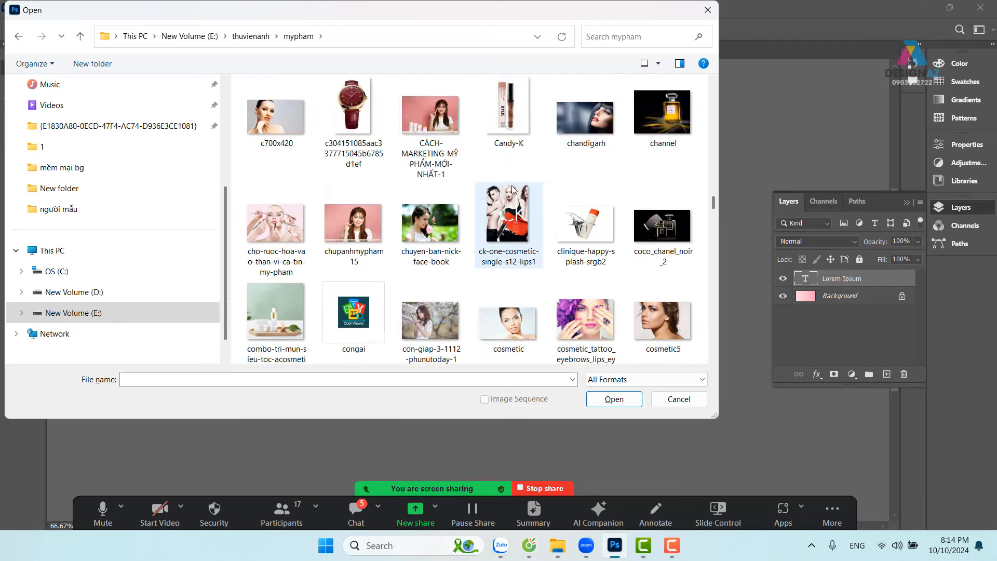
scroll(513, 190, "down", 6)
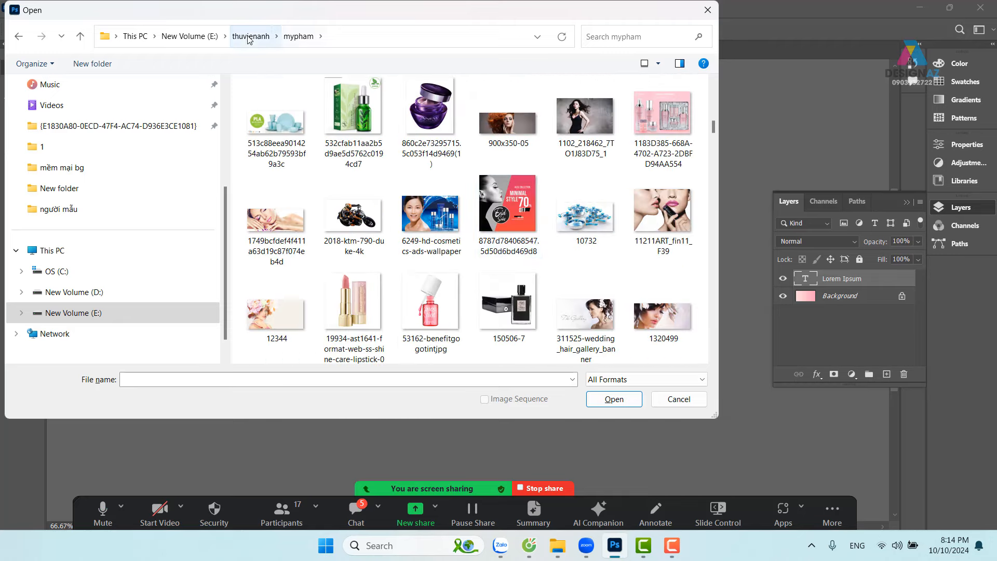
Open logo-chanel.jpg from the nước hoa folder inside thuvienanh and show the whole logo at 66.7%
left_click(251, 36)
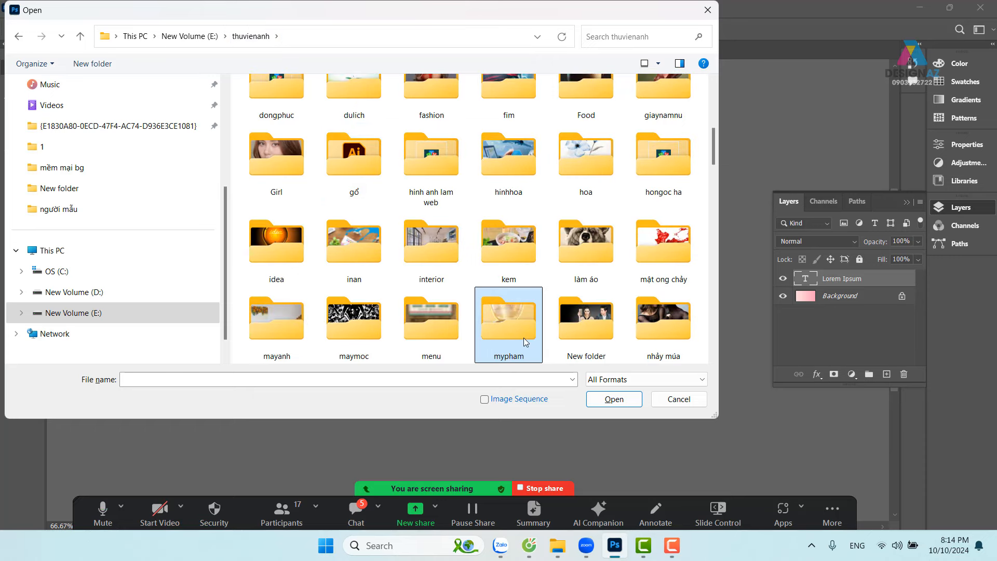
key("n")
key("n")
key("n")
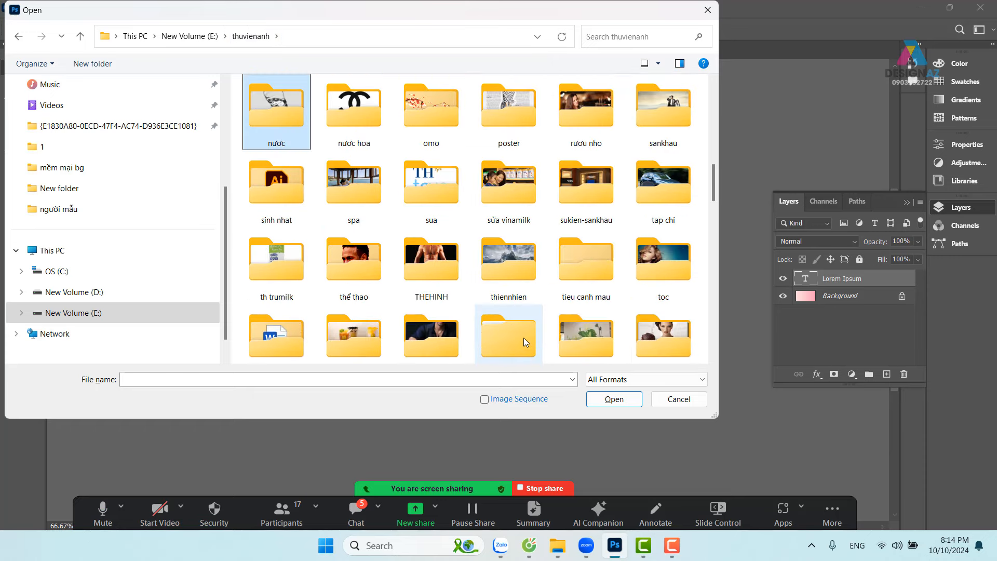
double_click(370, 105)
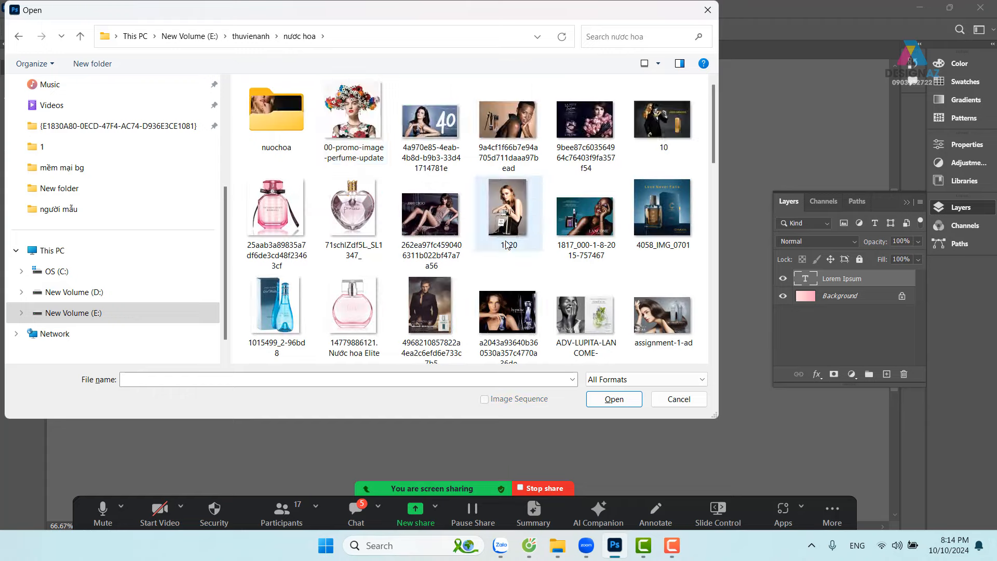
scroll(508, 244, "down", 8)
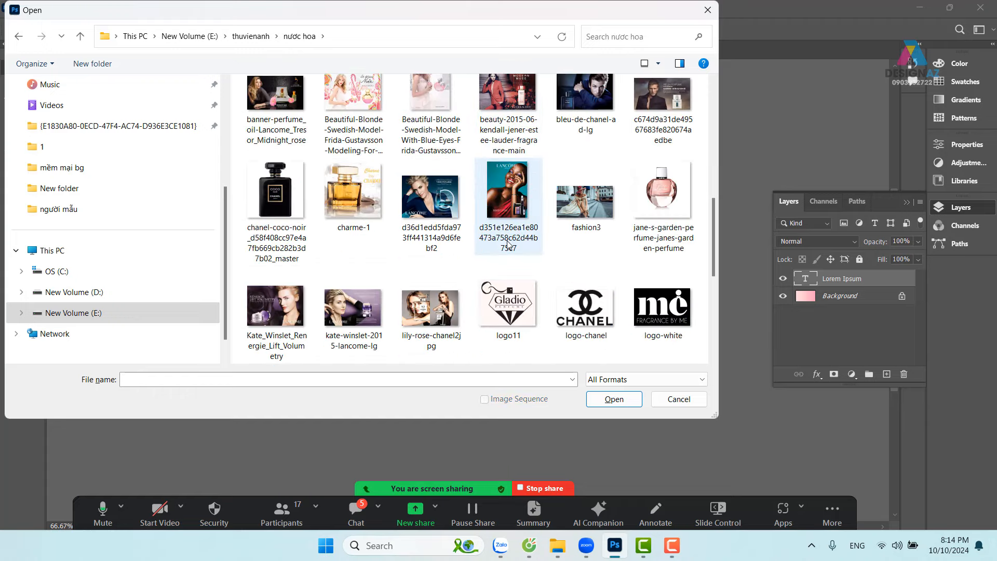
left_click(586, 306)
left_click(618, 399)
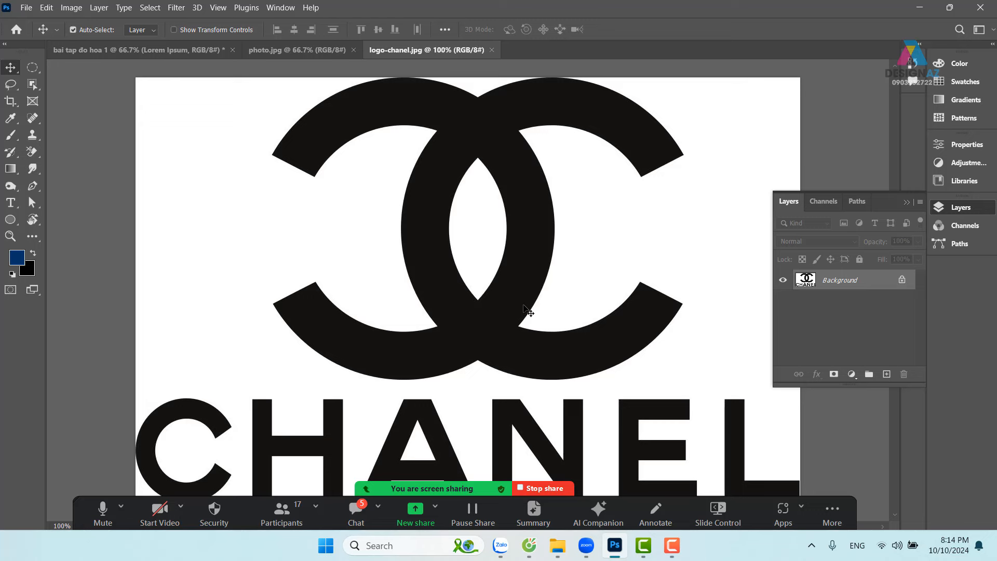
key("ctrl+minus")
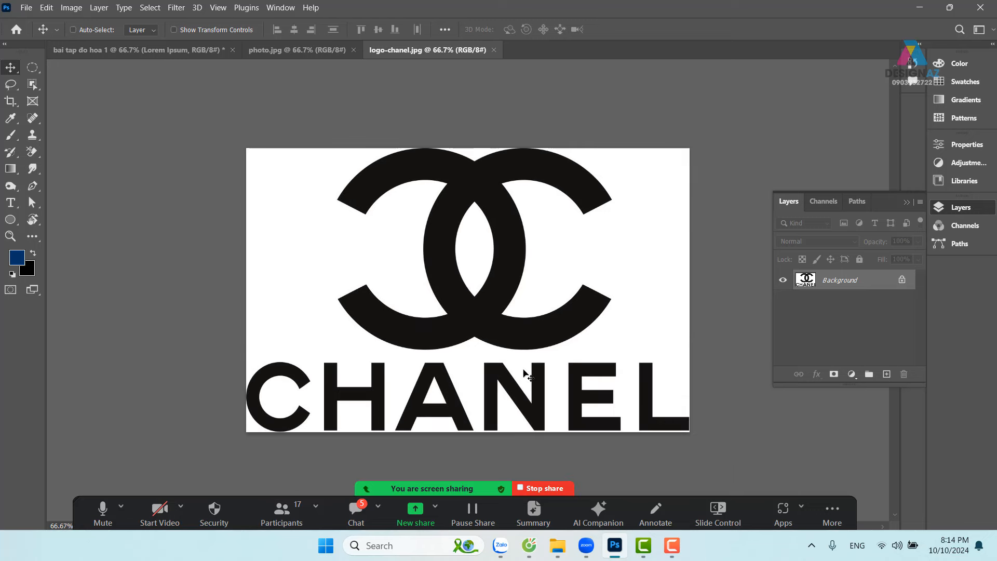
Compare the Lorem Ipsum lettering in the bai tap do hoa 1 document with the lettering in logo-chanel.jpg
left_click(304, 50)
left_click(137, 49)
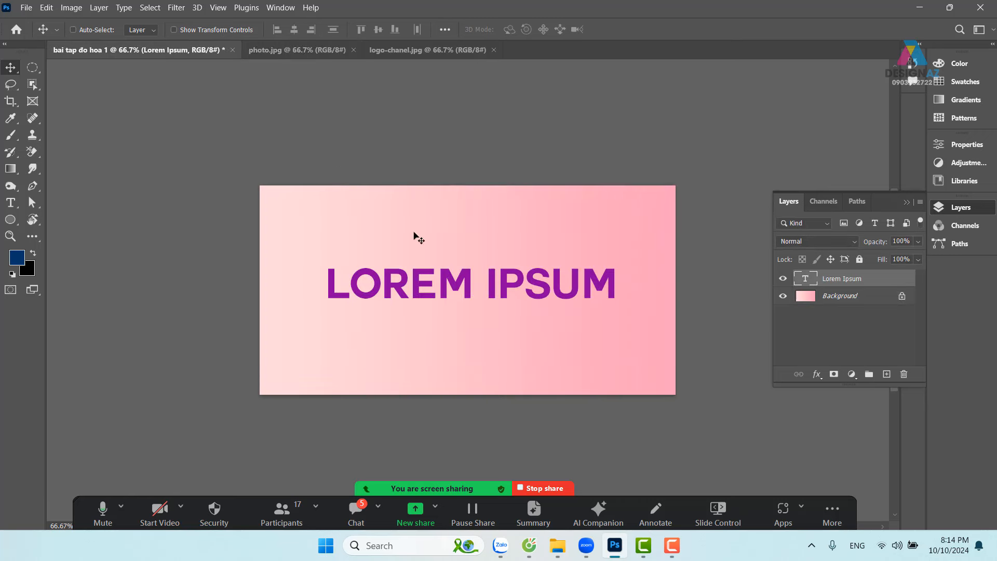
left_click(453, 51)
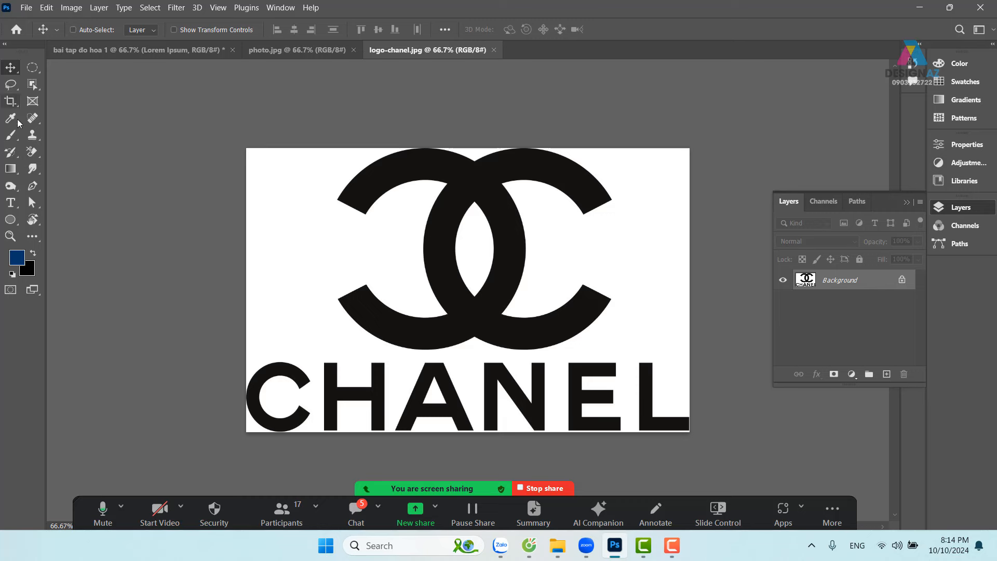
Add a Lorem Ipsum text layer to logo-chanel.jpg, scale it to about 1671%, and shift it toward the logo's left side
left_click(10, 203)
left_click(334, 257)
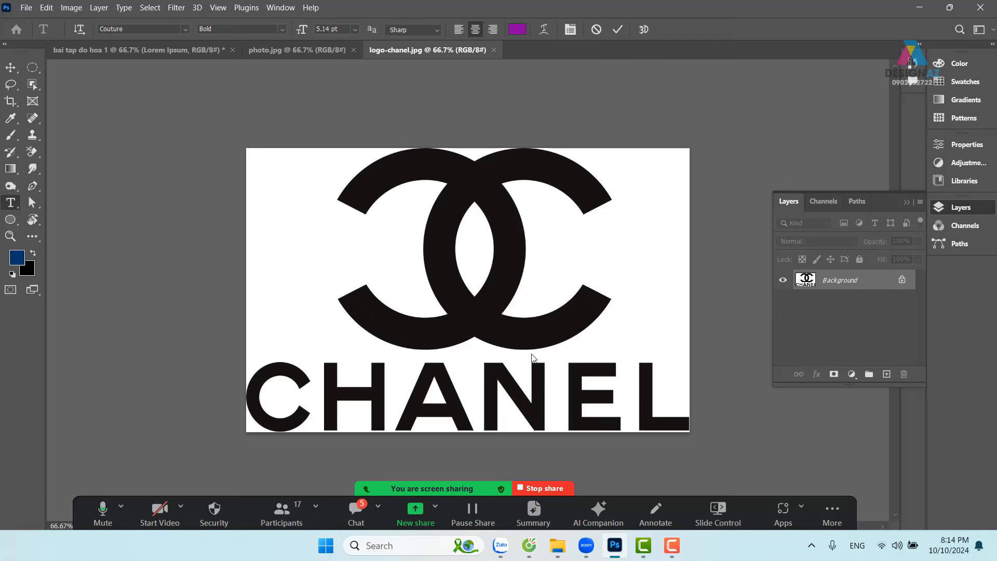
left_click(8, 69)
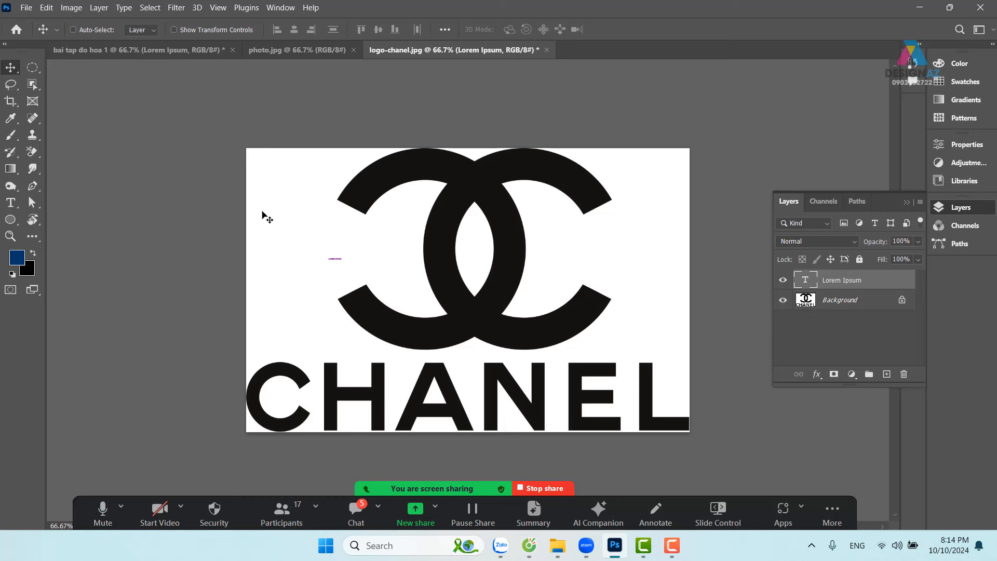
key("ctrl+t")
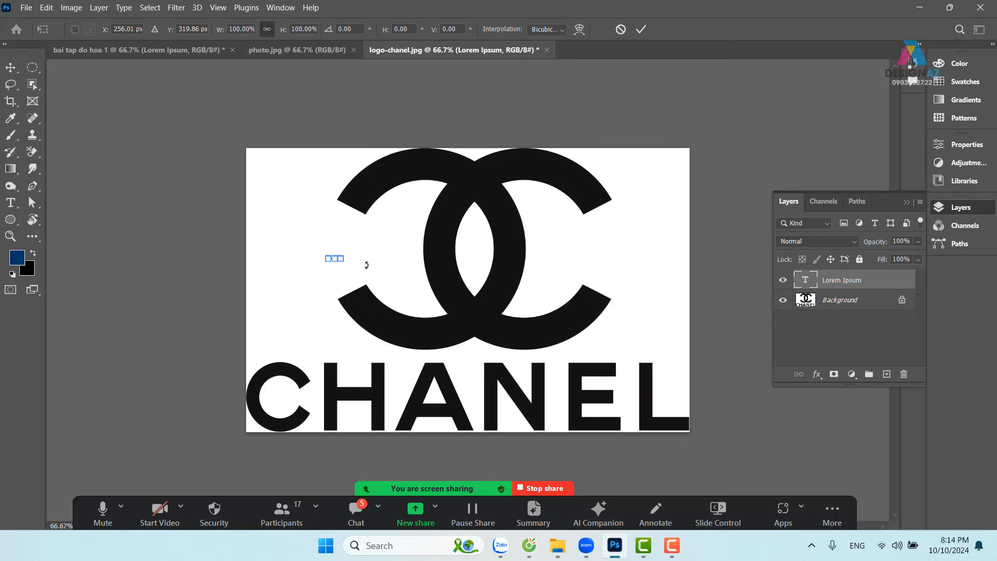
left_click_drag(343, 264, 544, 287)
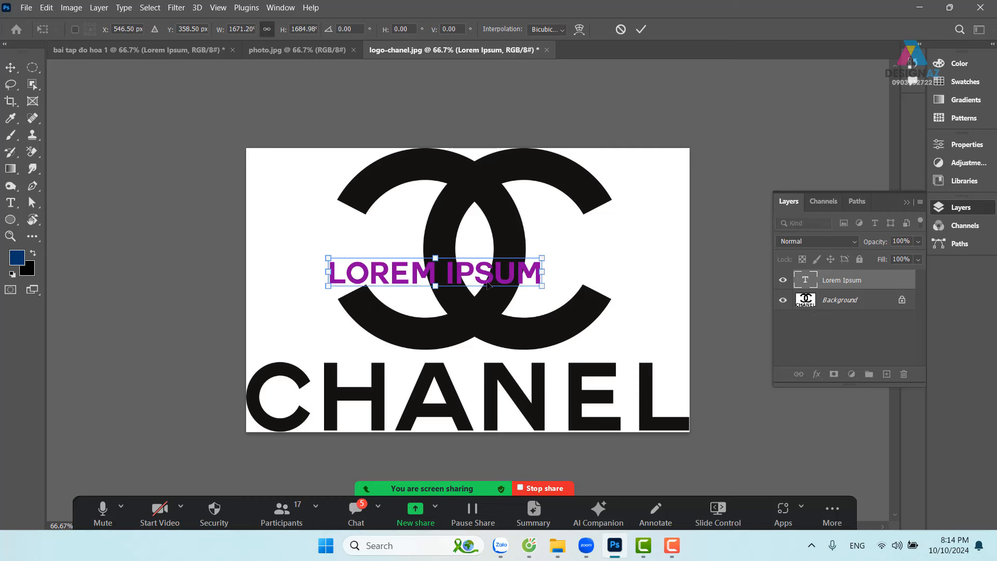
left_click_drag(477, 277, 425, 281)
key("Return")
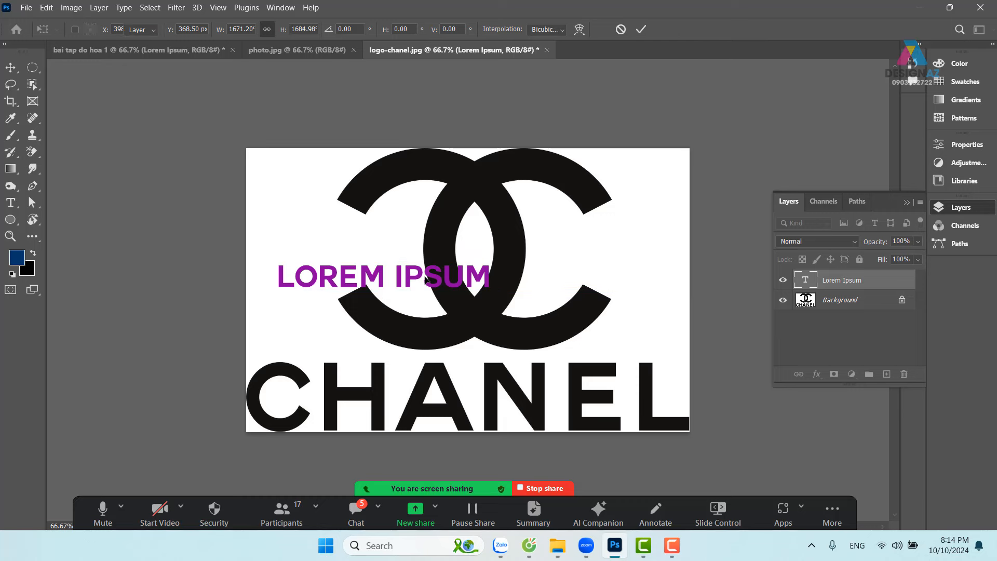
Replace the purple Lorem Ipsum text with CHANEL and move it to the white area left of the interlocking Cs
key("t")
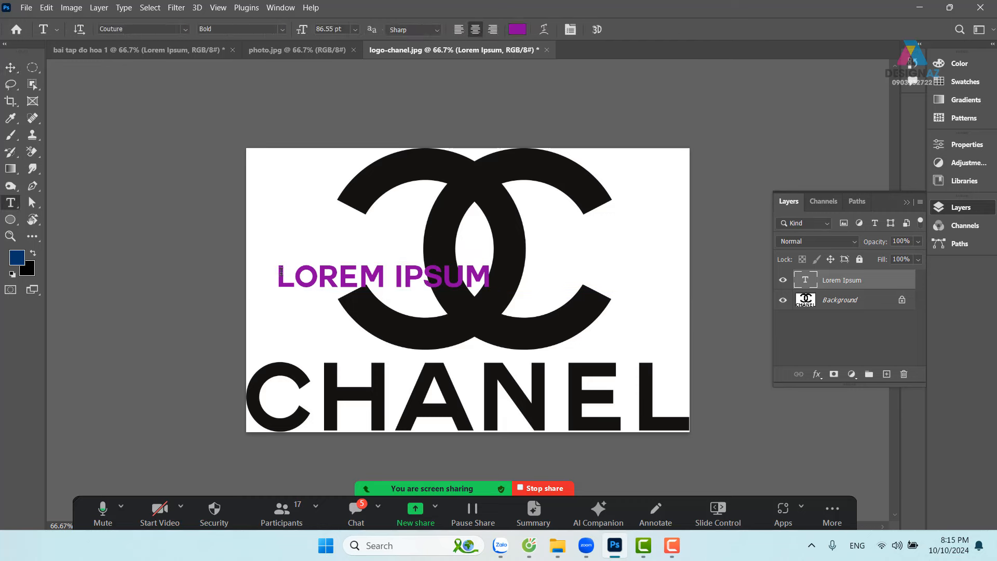
left_click_drag(280, 274, 544, 267)
key("BackSpace")
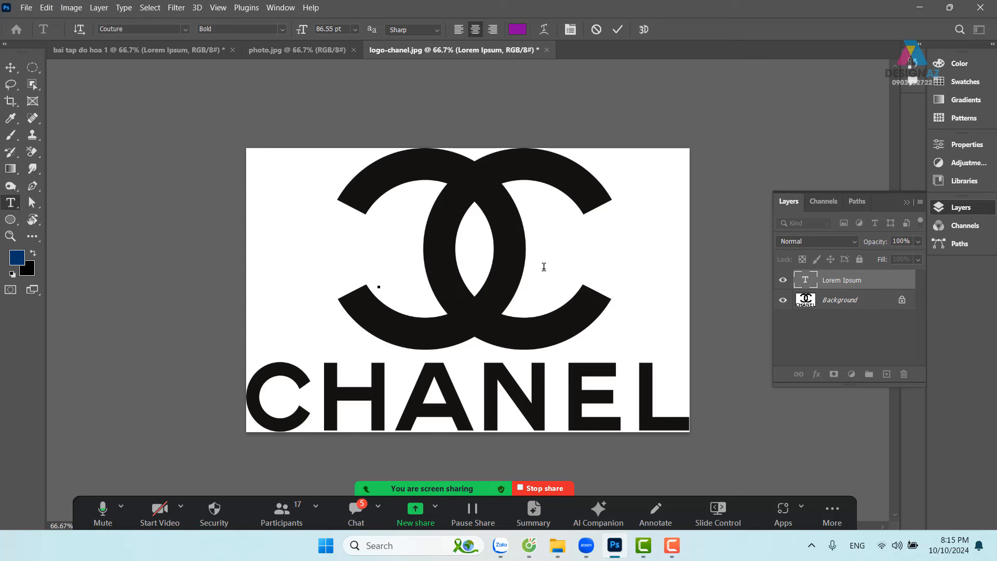
type("CH")
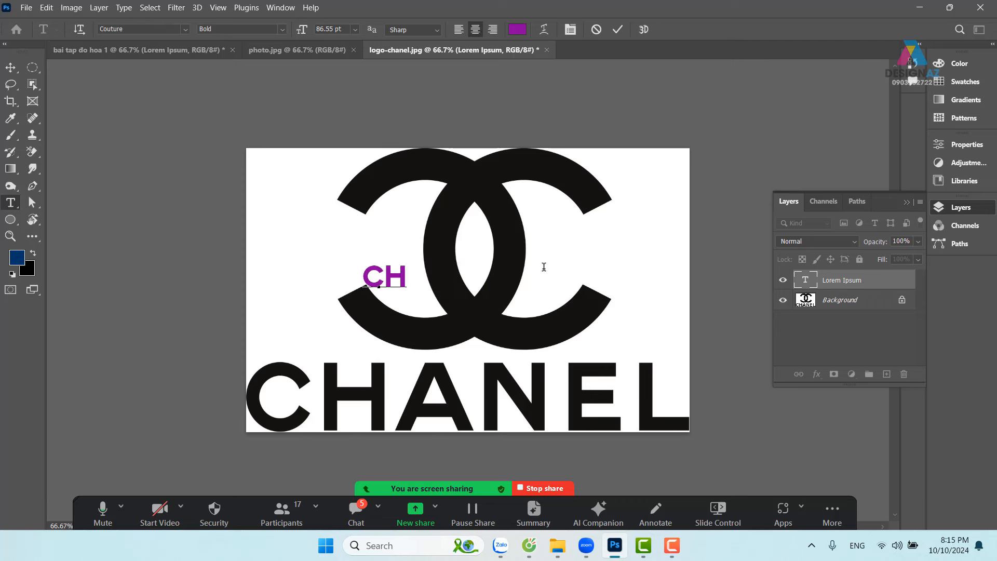
type("A")
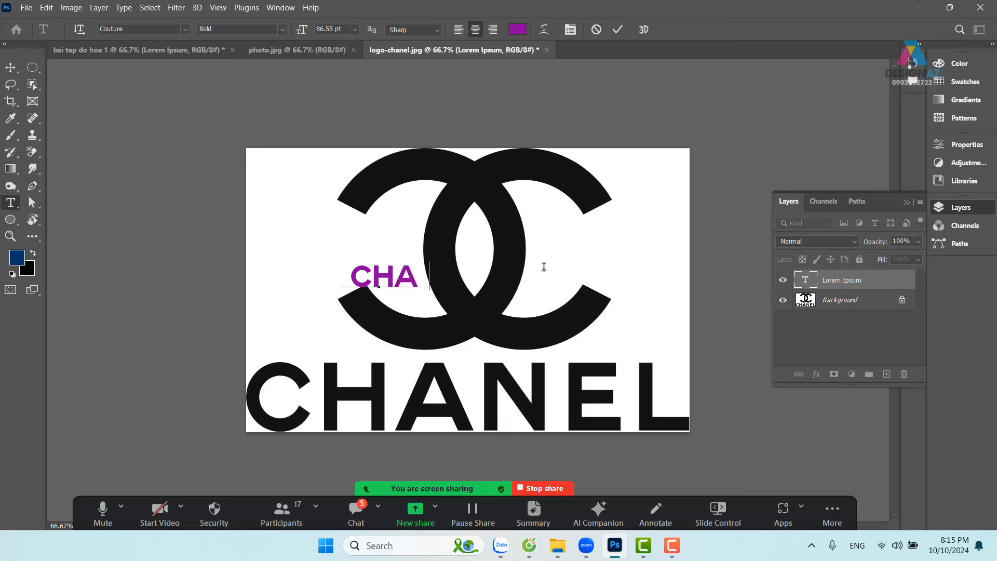
type("NE")
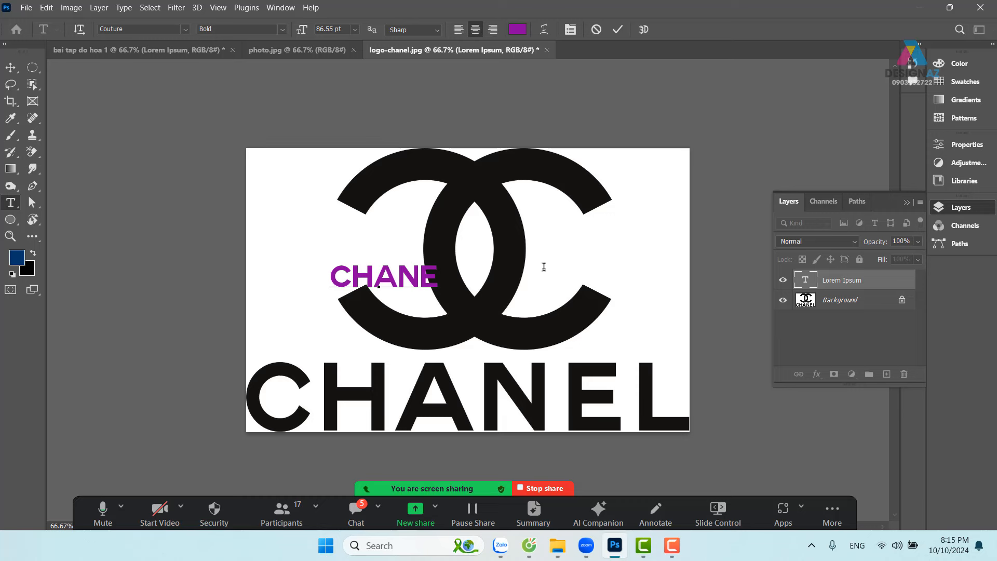
type("L")
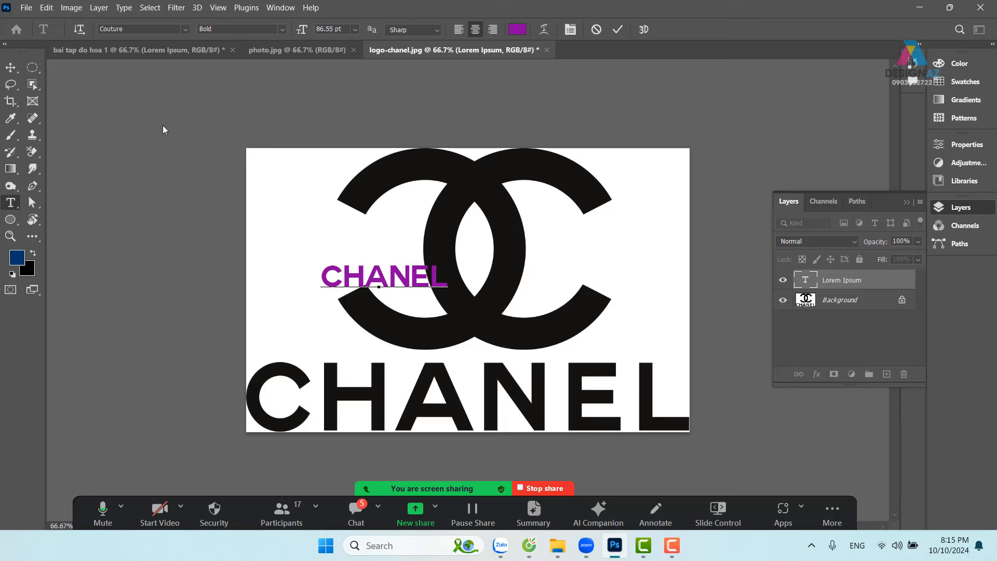
left_click(10, 67)
left_click_drag(410, 280, 367, 266)
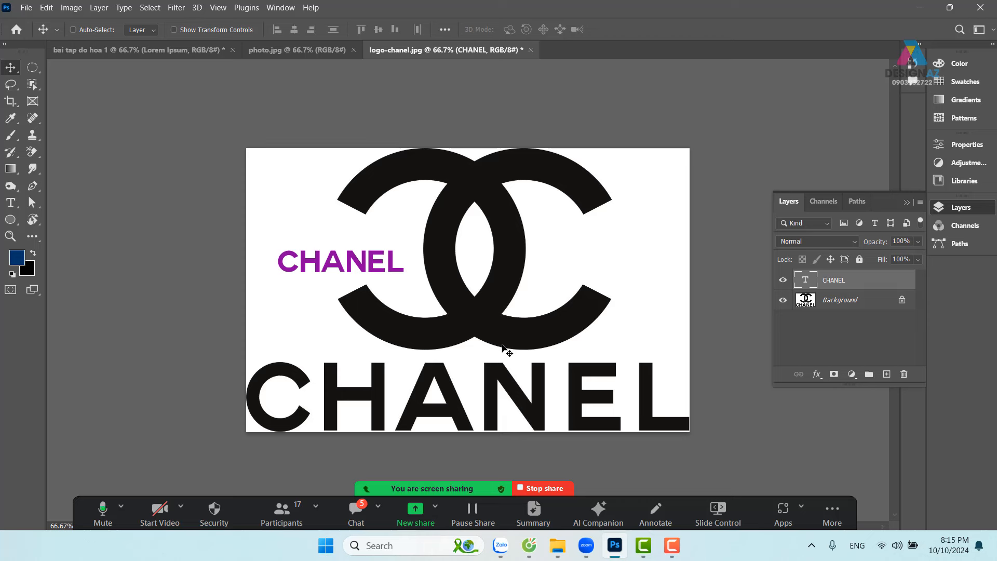
Close logo-chanel.jpg without saving its changes
left_click(531, 49)
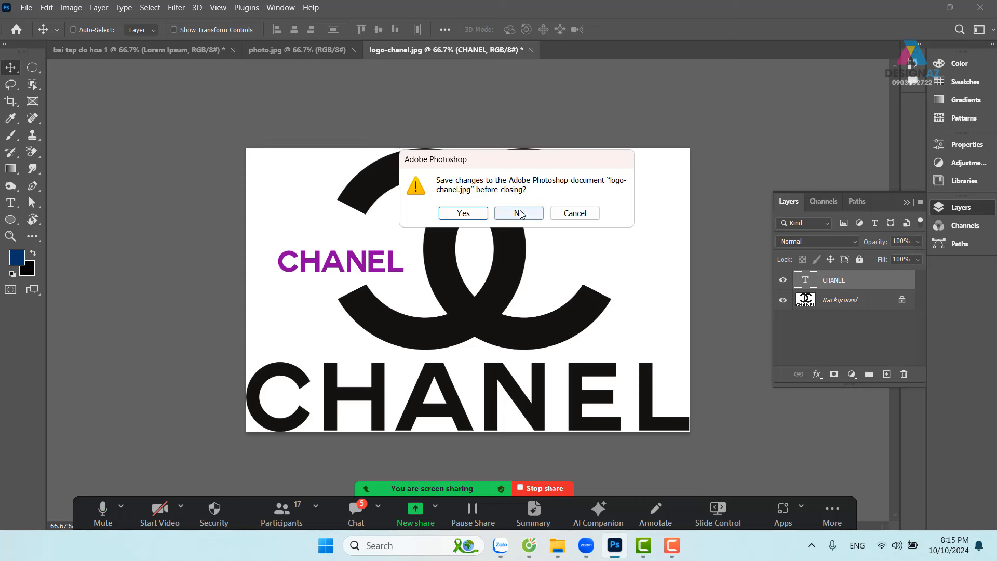
left_click(519, 213)
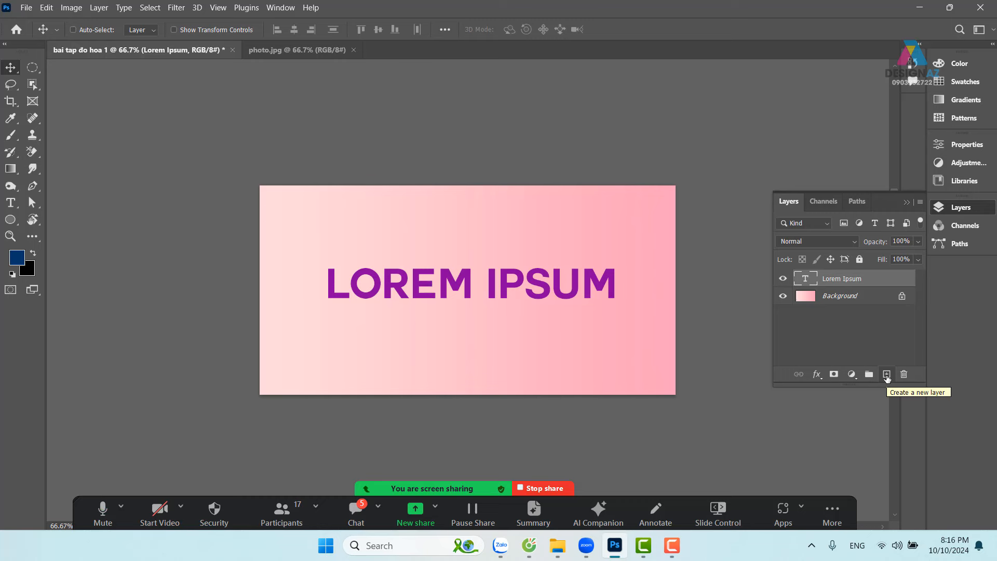
Add a second Lorem Ipsum text layer, scale it to about 553%, and place it centered just below the large heading
key("t")
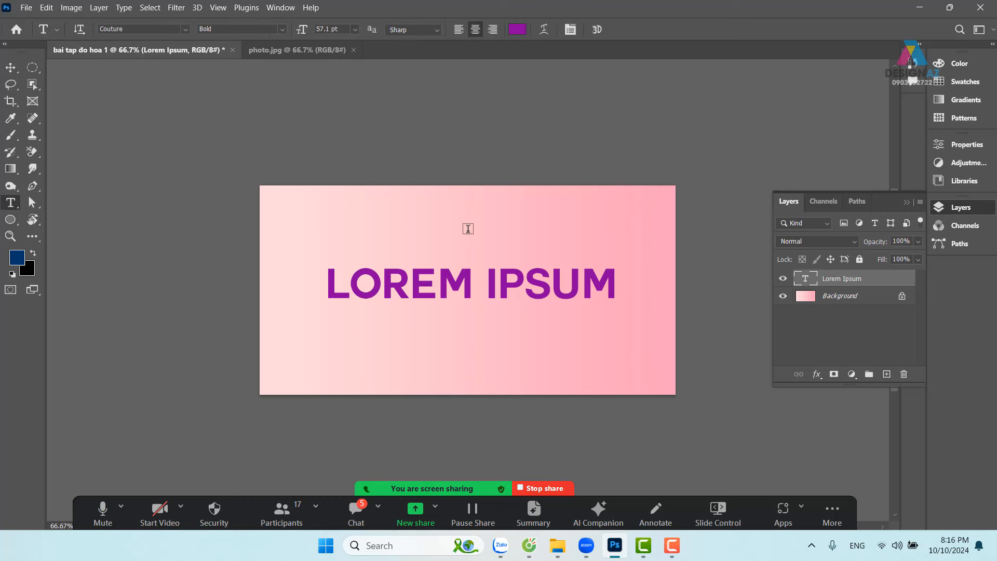
left_click(414, 232)
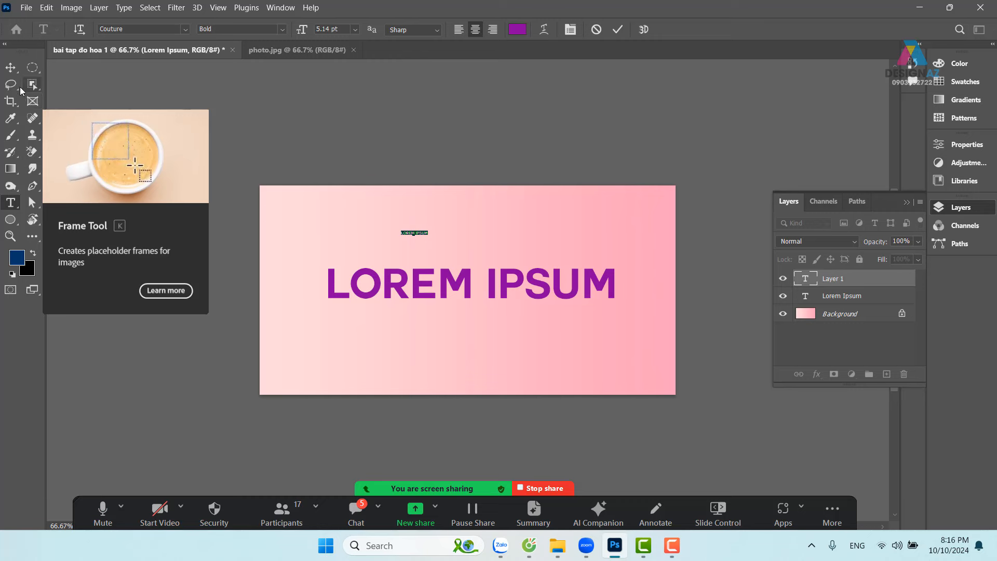
left_click(14, 74)
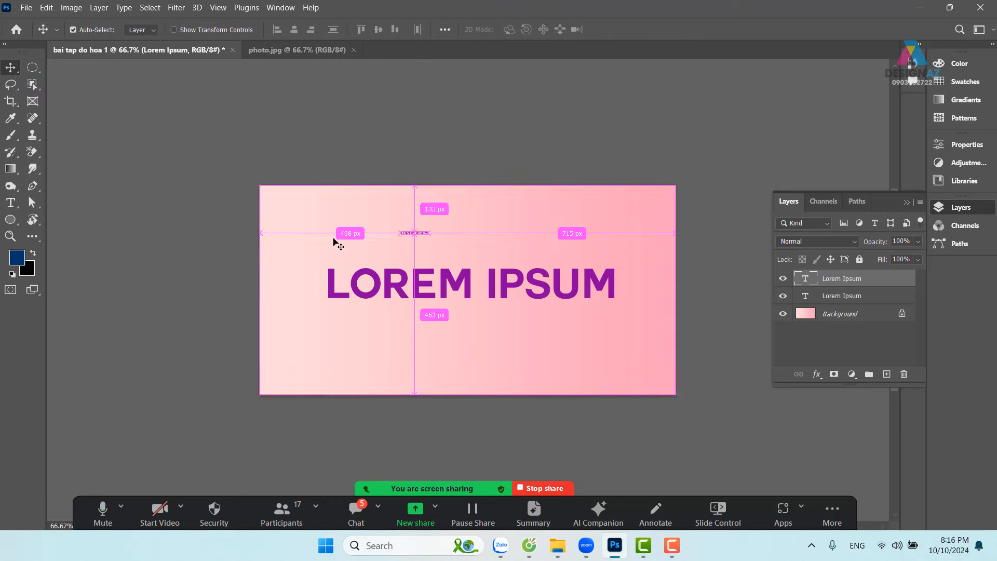
key("ctrl+t")
left_click_drag(432, 233, 547, 271)
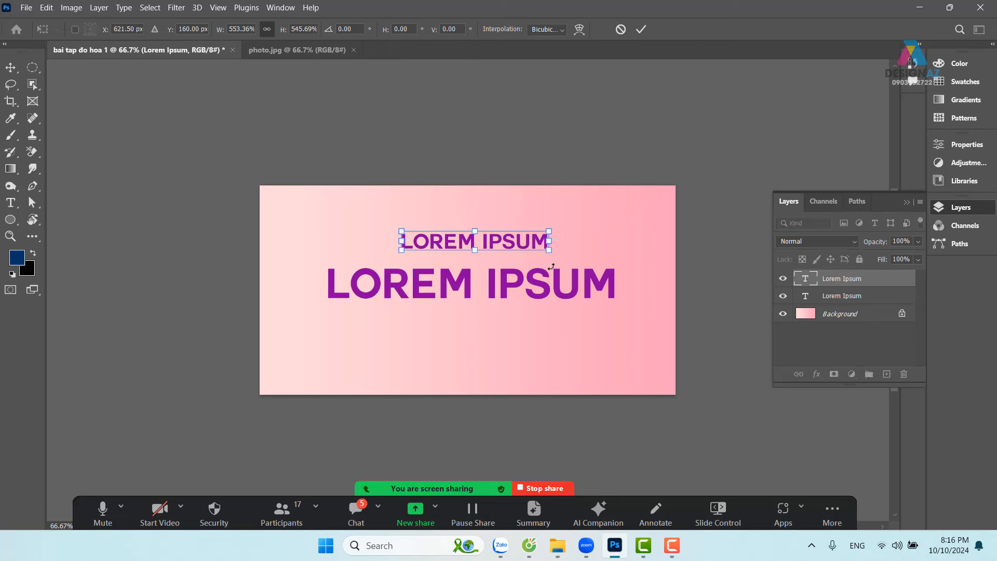
key("Return")
left_click_drag(511, 240, 501, 314)
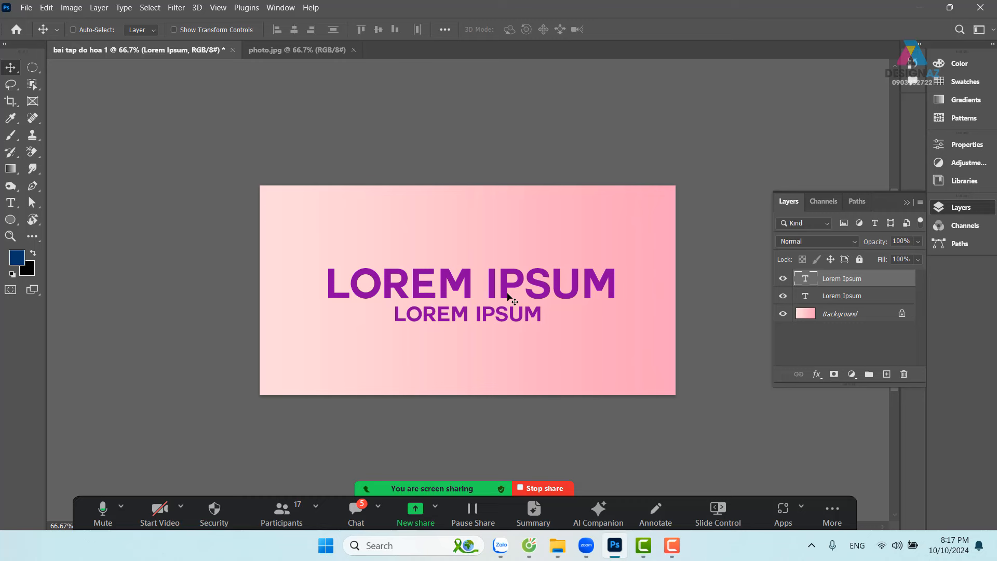
Switch to the Downloads folder in File Explorer and select the name text of the gilmoray TrueType font file
mouse_move(564, 552)
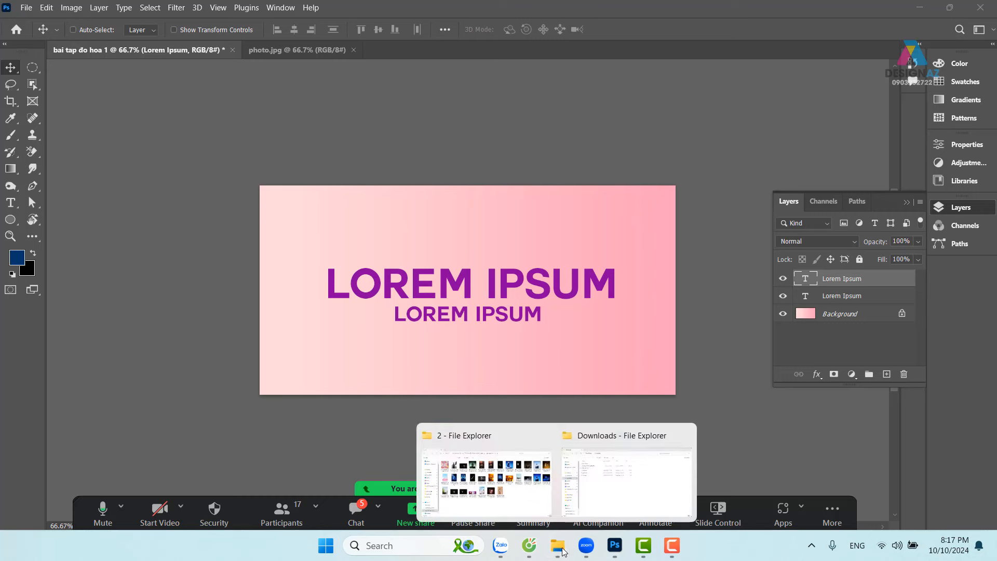
left_click(608, 496)
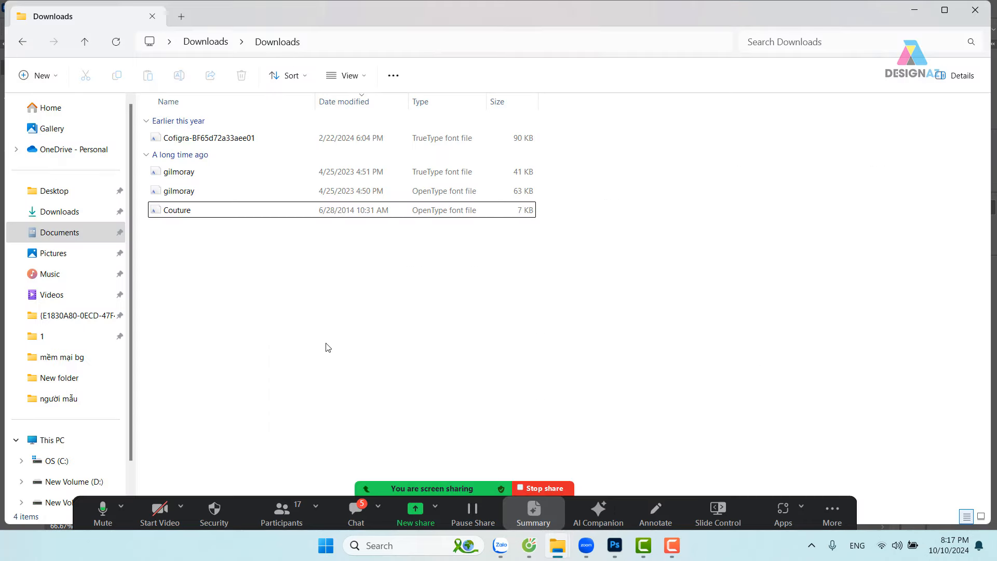
left_click(170, 174)
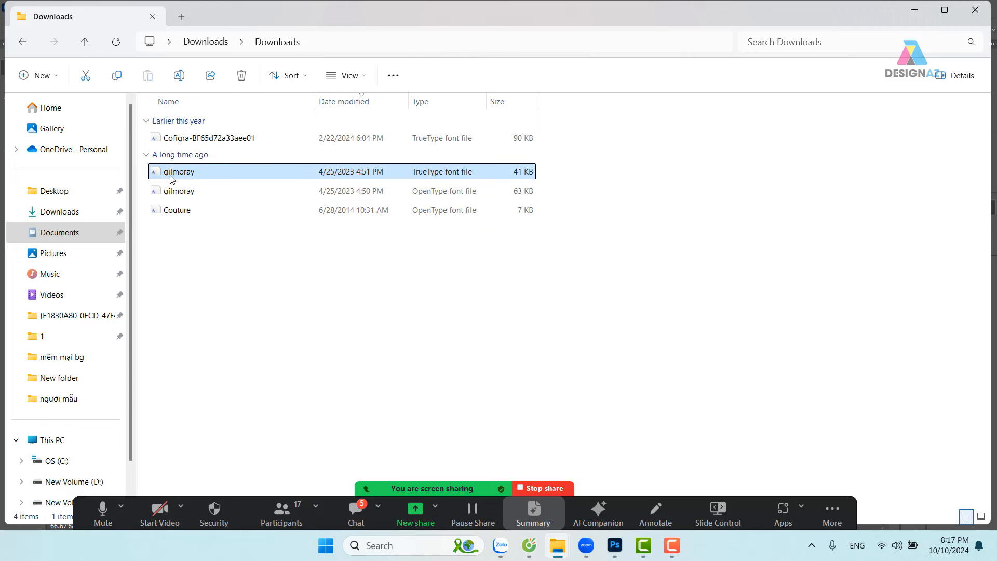
key("F2")
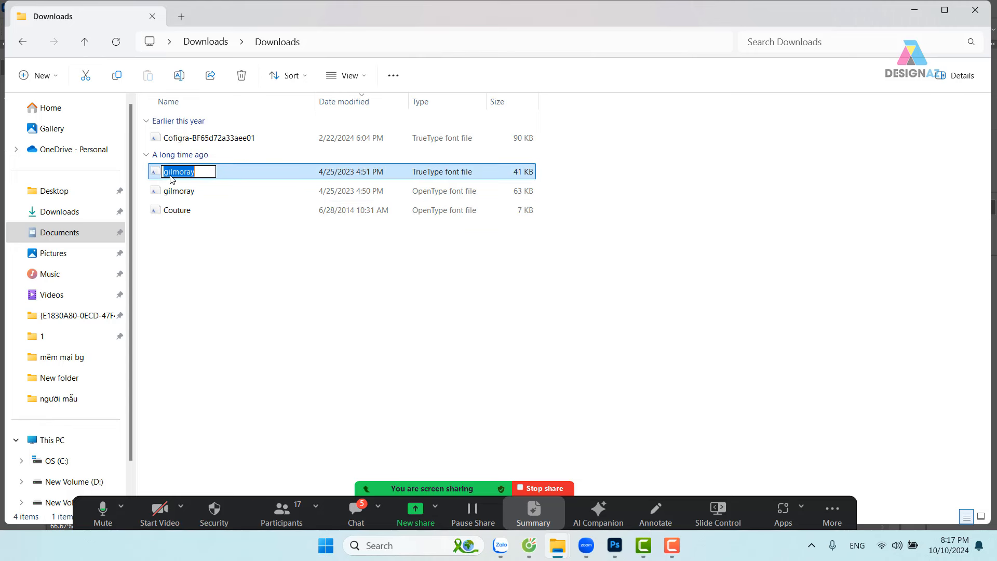
Switch back to Photoshop, set the smaller Lorem Ipsum text's font to Gilmoray Regular, and return to the Move tool
left_click(615, 545)
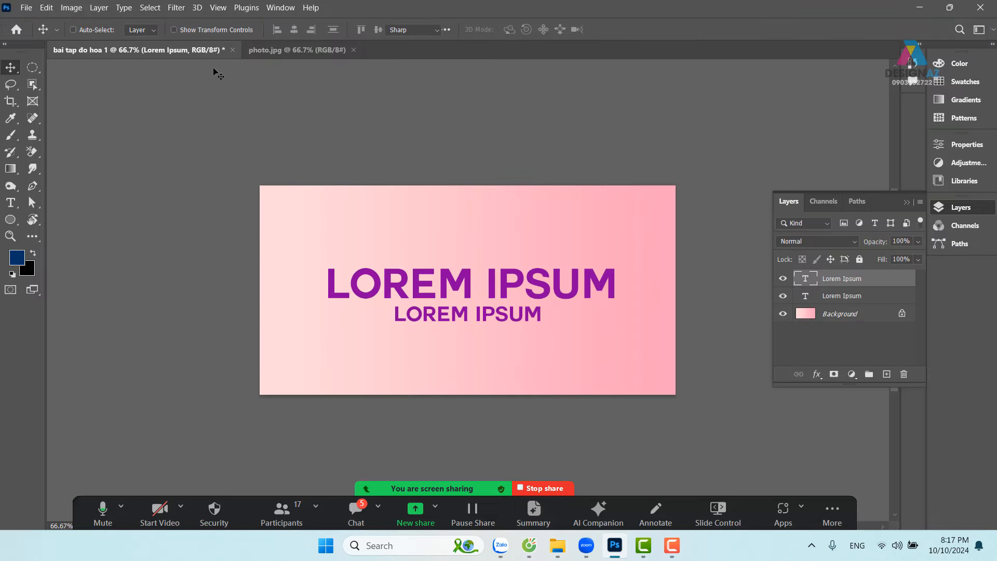
key("t")
left_click(148, 29)
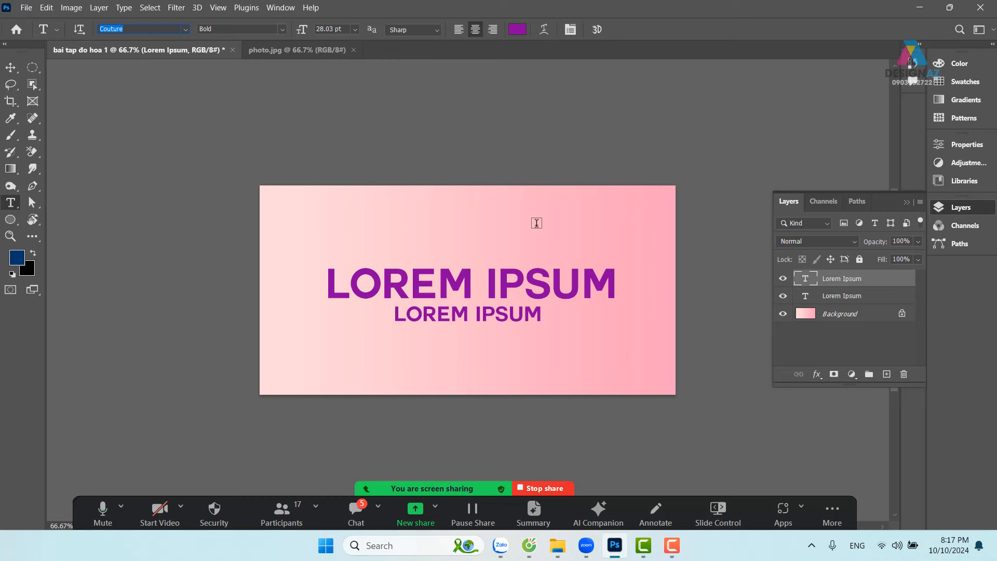
type("gilmoray")
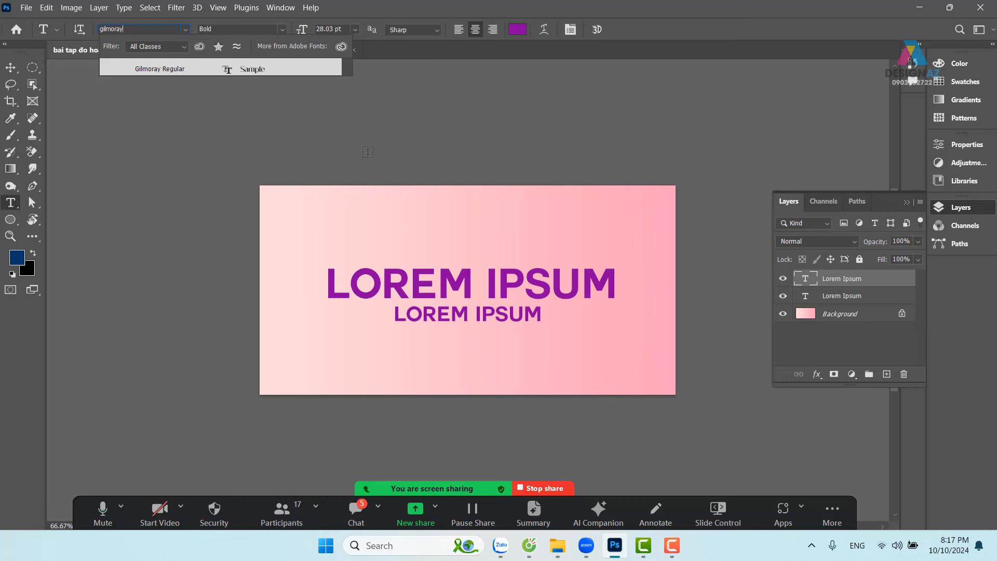
left_click(247, 72)
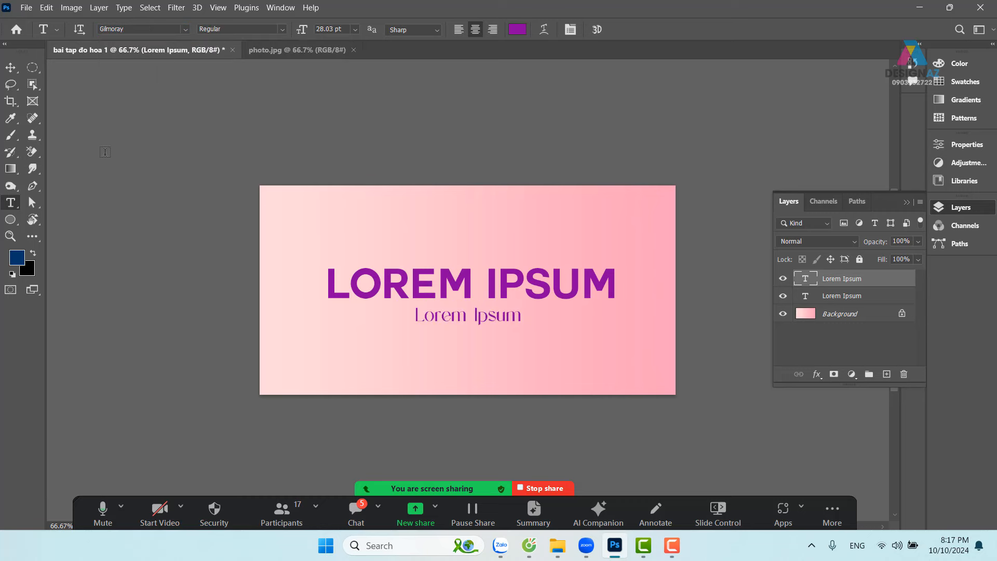
left_click(10, 67)
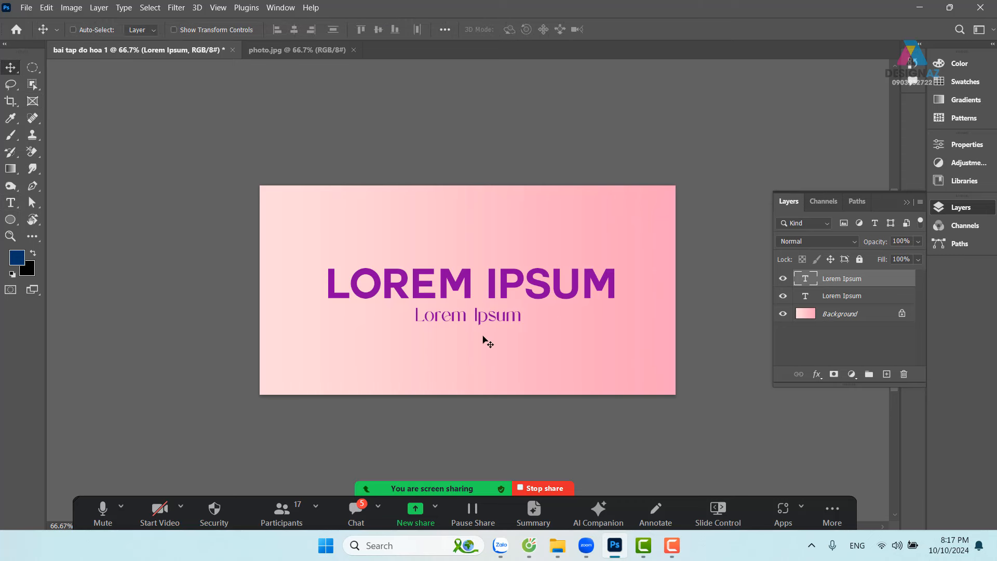
Enlarge the Gilmoray Lorem Ipsum line to about 144%, keeping it centered below the heading
key("ctrl+t")
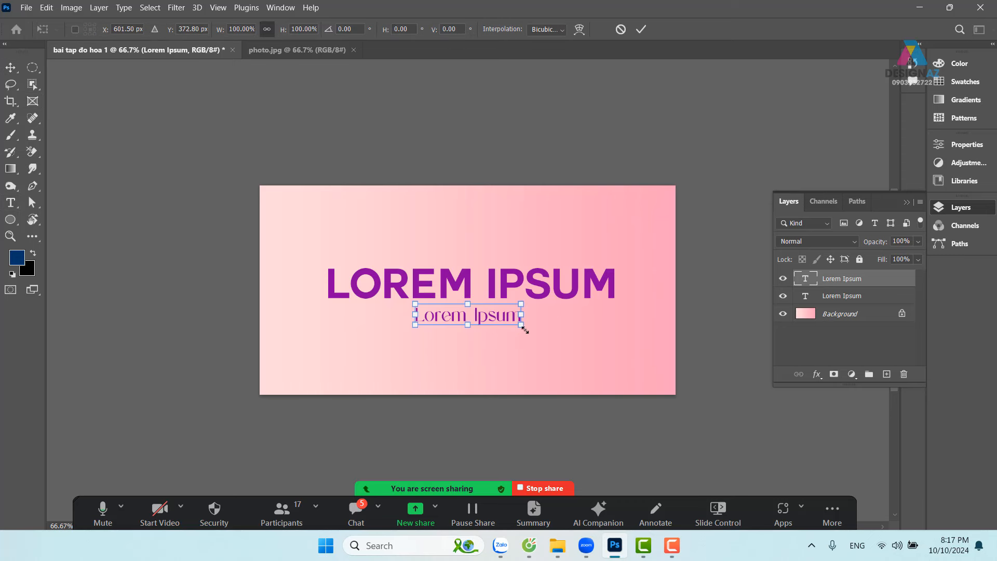
left_click_drag(521, 325, 544, 333)
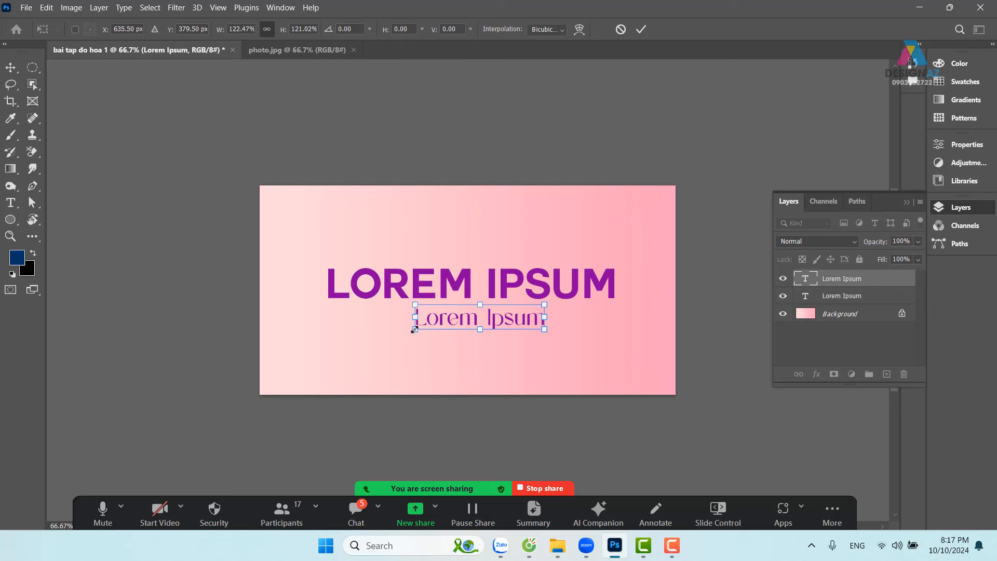
left_click_drag(414, 328, 391, 335)
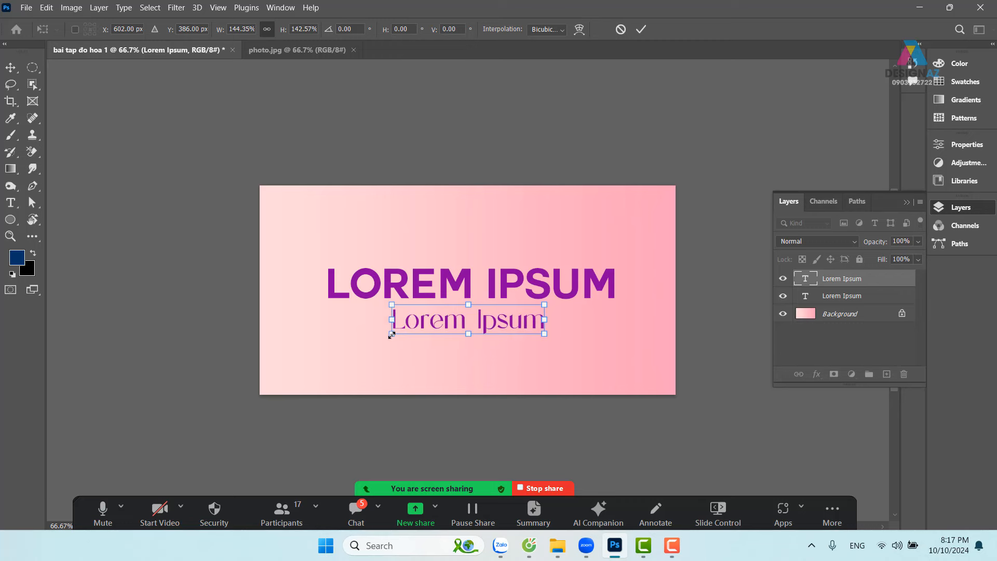
key("Return")
key("ctrl+plus")
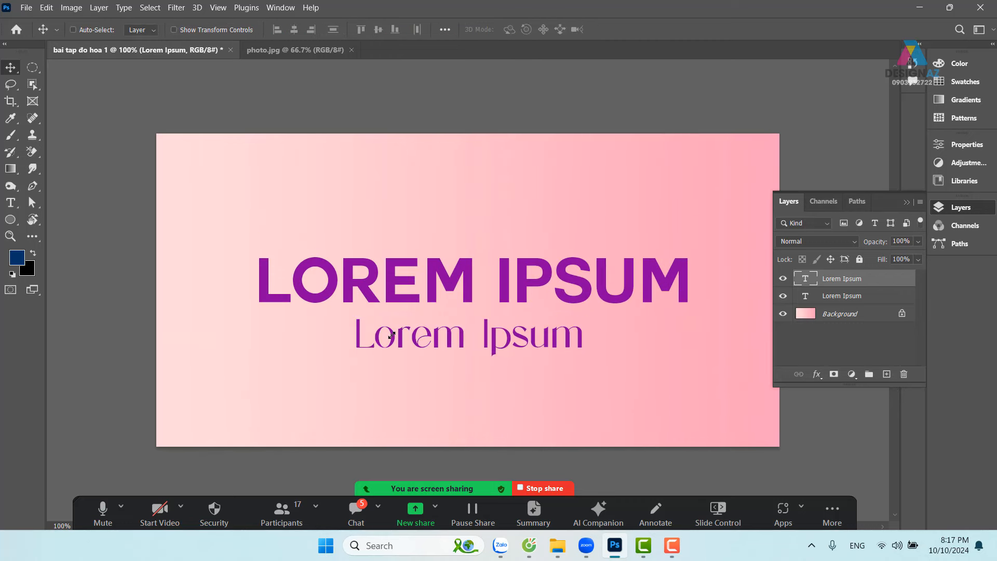
key("ctrl+plus")
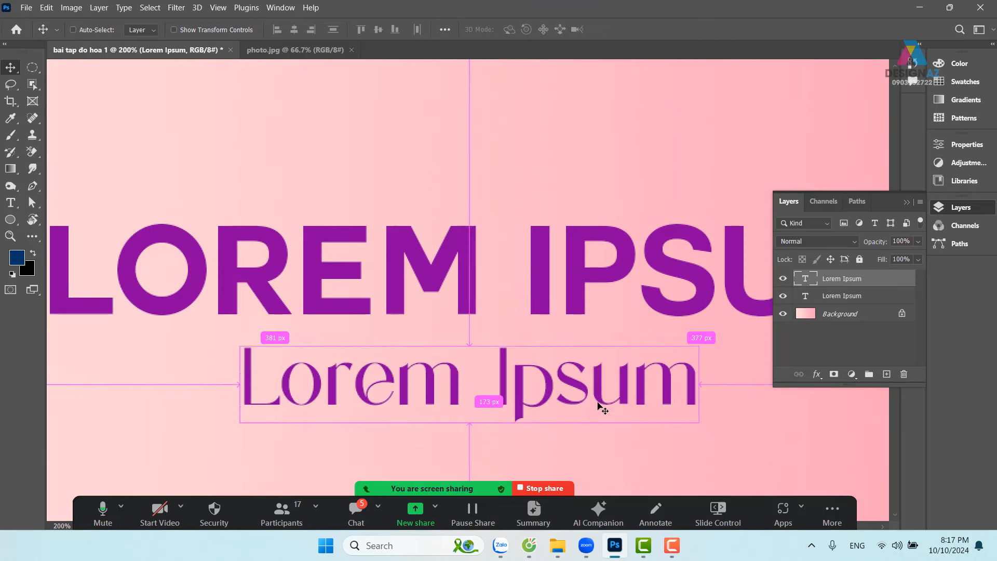
Recolor the Gilmoray Lorem Ipsum line to the lighter purple b839cb and return to the Move tool
left_click_drag(482, 383, 536, 303)
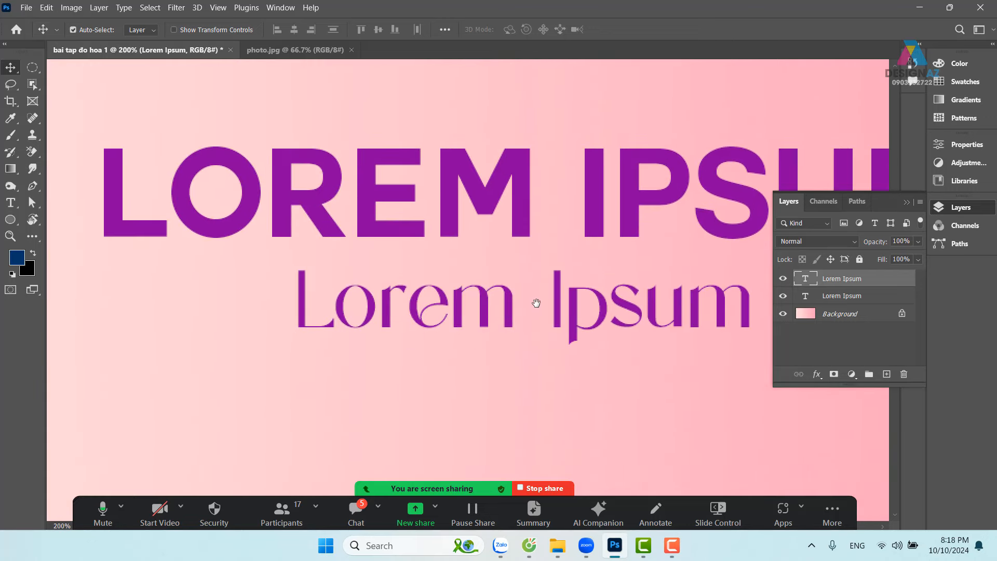
key("ctrl+minus")
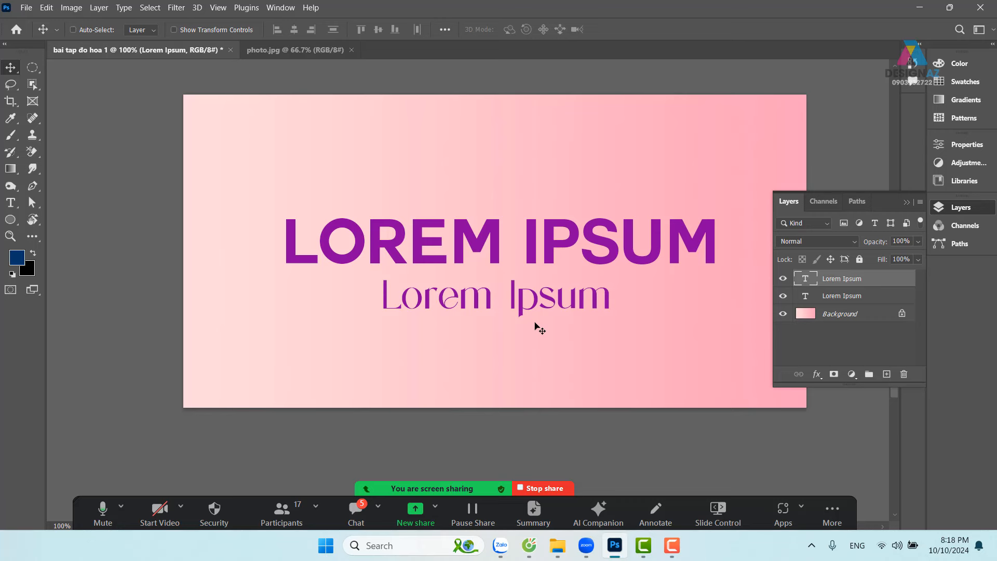
key("ctrl+plus")
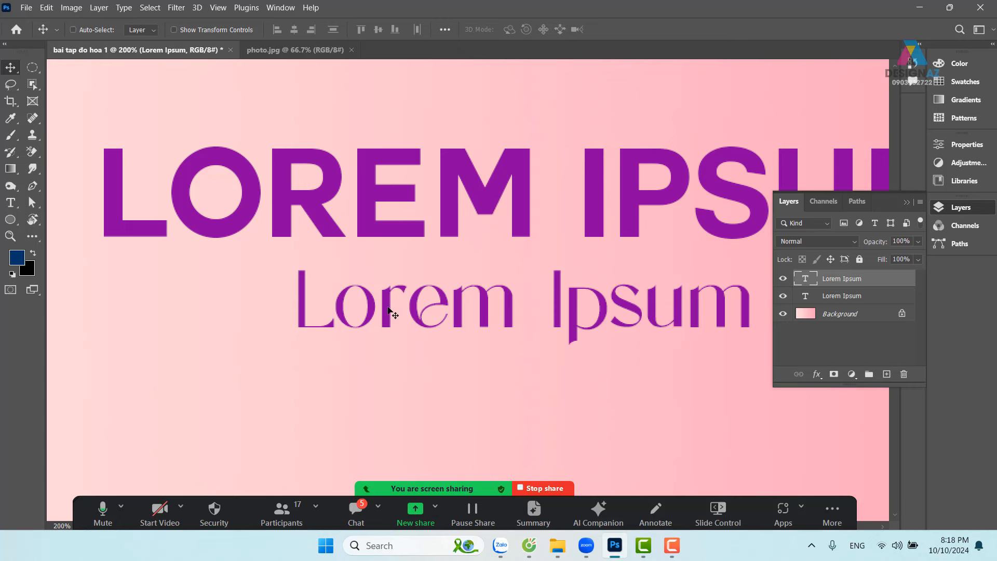
key("ctrl")
key("ctrl+minus")
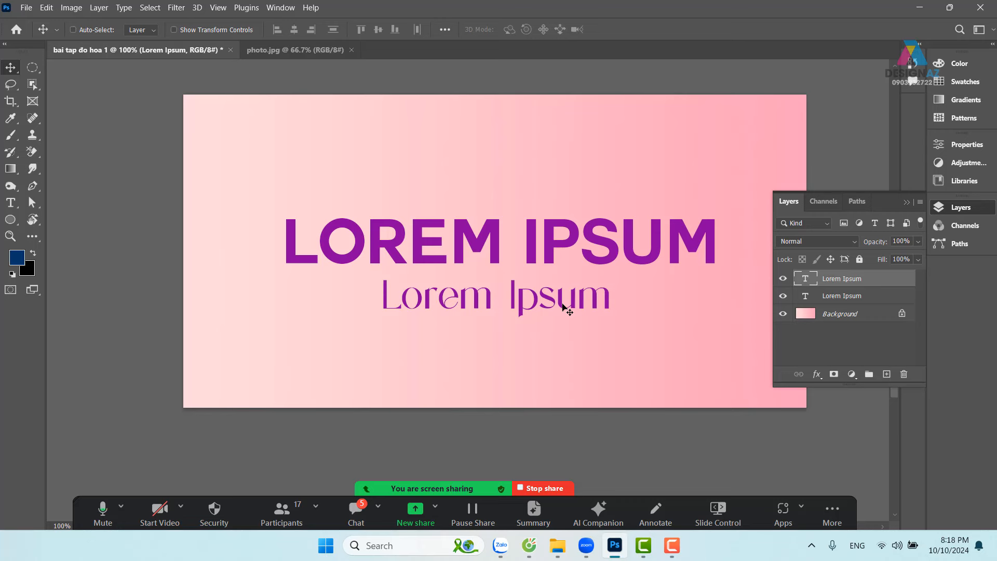
key("t")
left_click(518, 30)
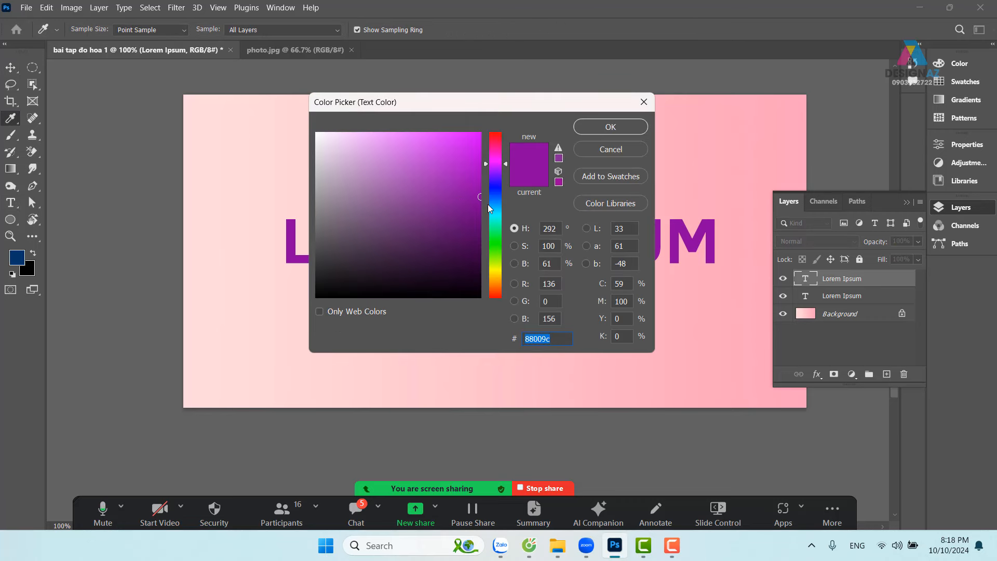
left_click(450, 171)
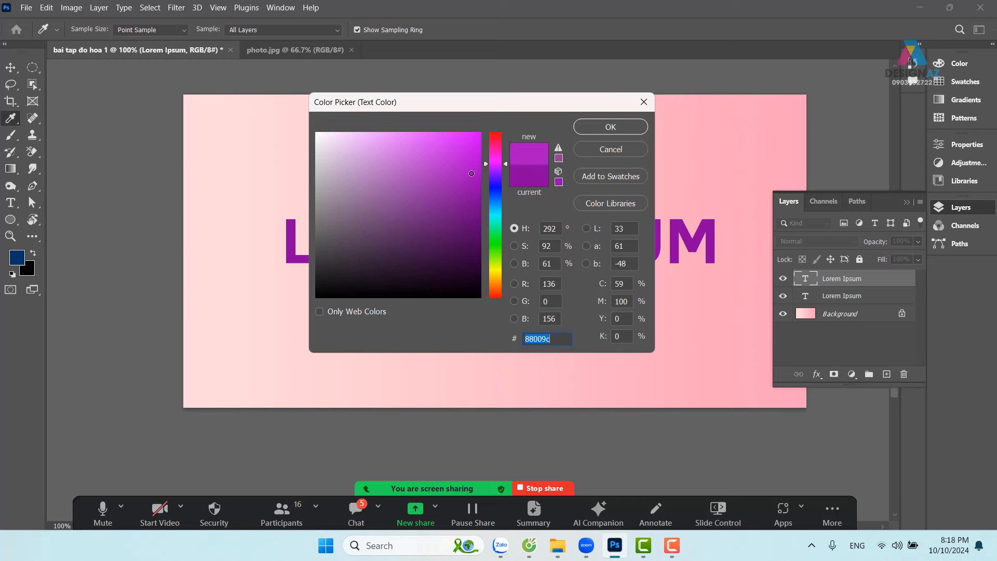
left_click(434, 166)
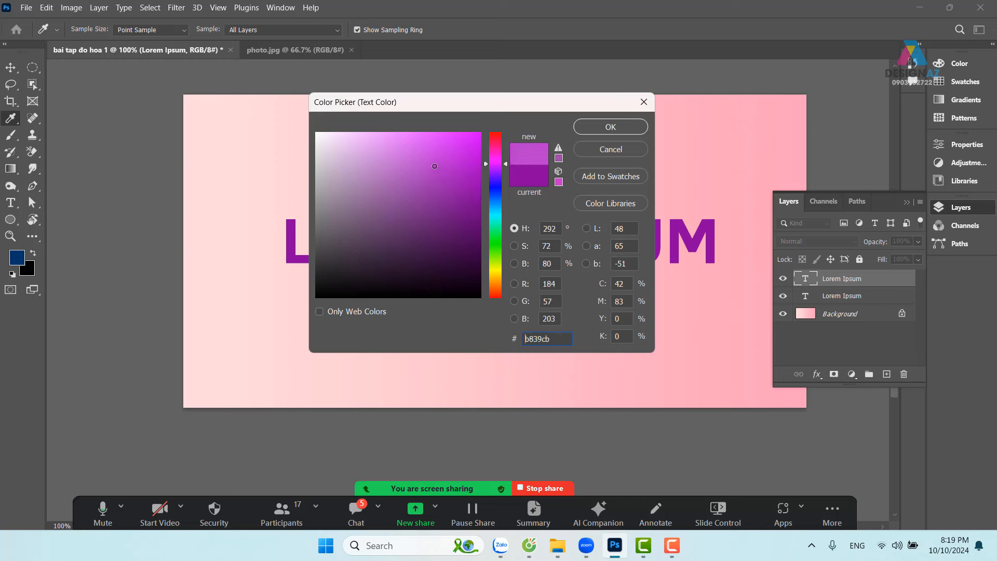
left_click(615, 130)
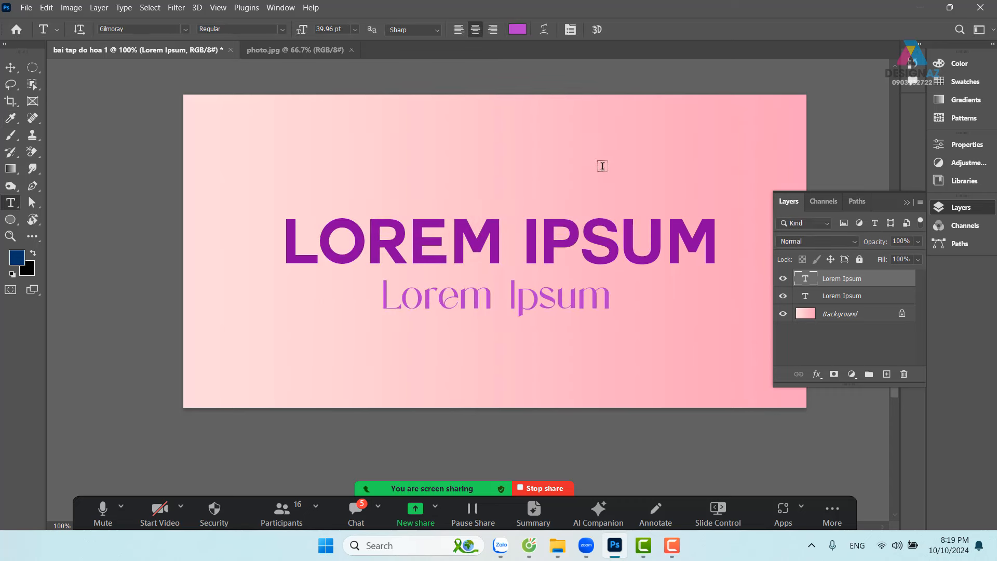
key("v")
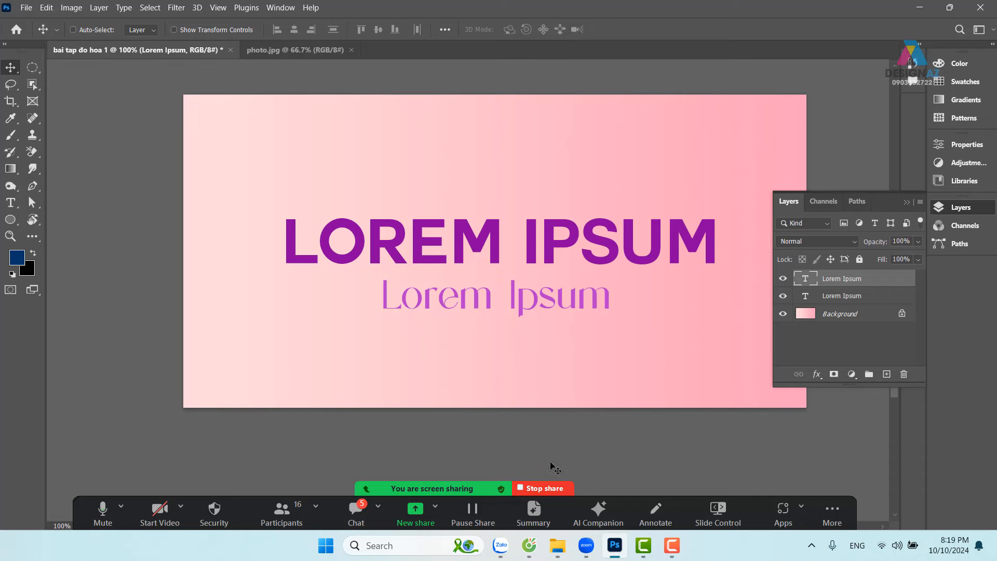
Switch to the Cốc Cốc browser and look through the overflow bookmarks for the web text-size criteria page
left_click(530, 545)
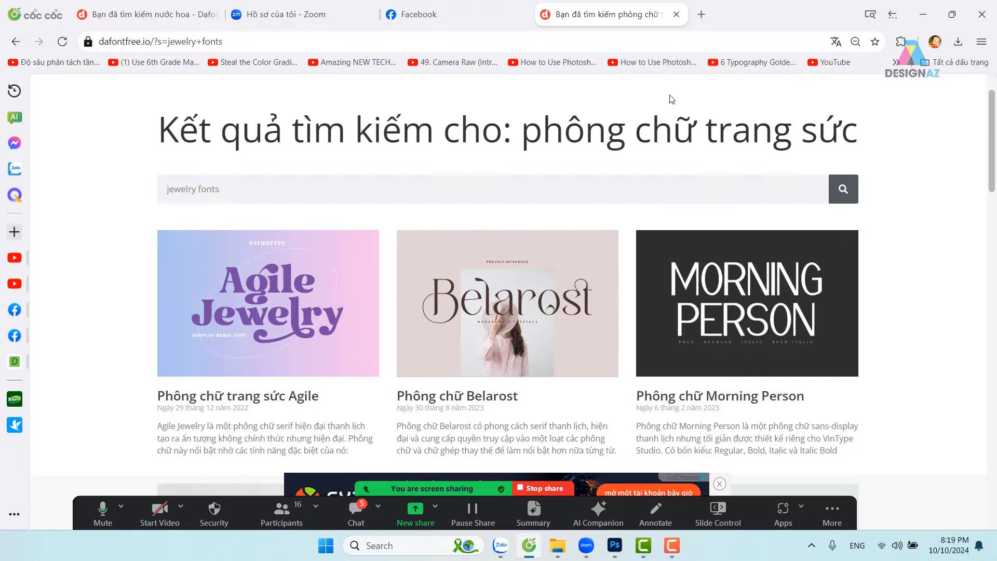
left_click(896, 62)
scroll(874, 369, "down", 2)
scroll(874, 369, "down", 10)
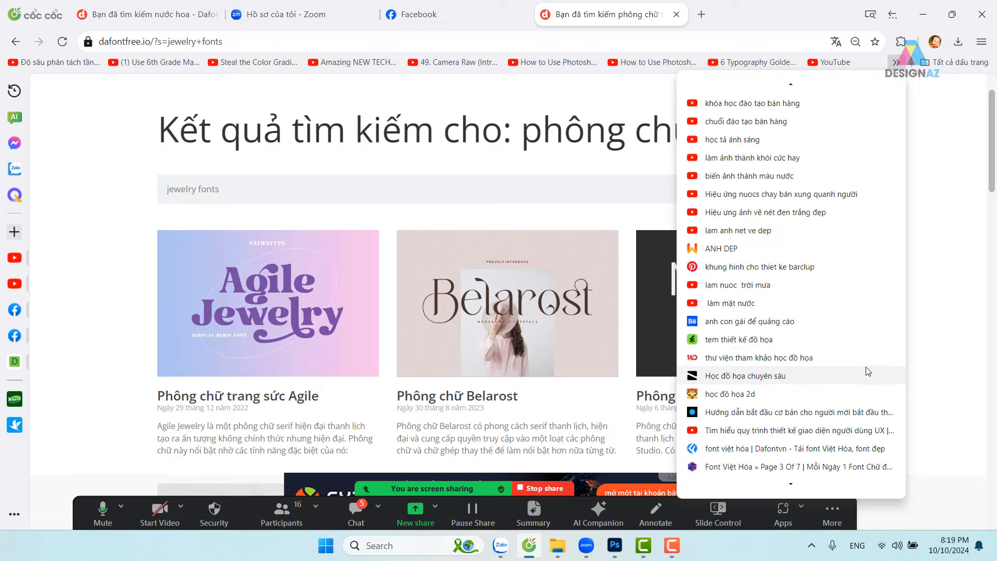
scroll(872, 364, "down", 6)
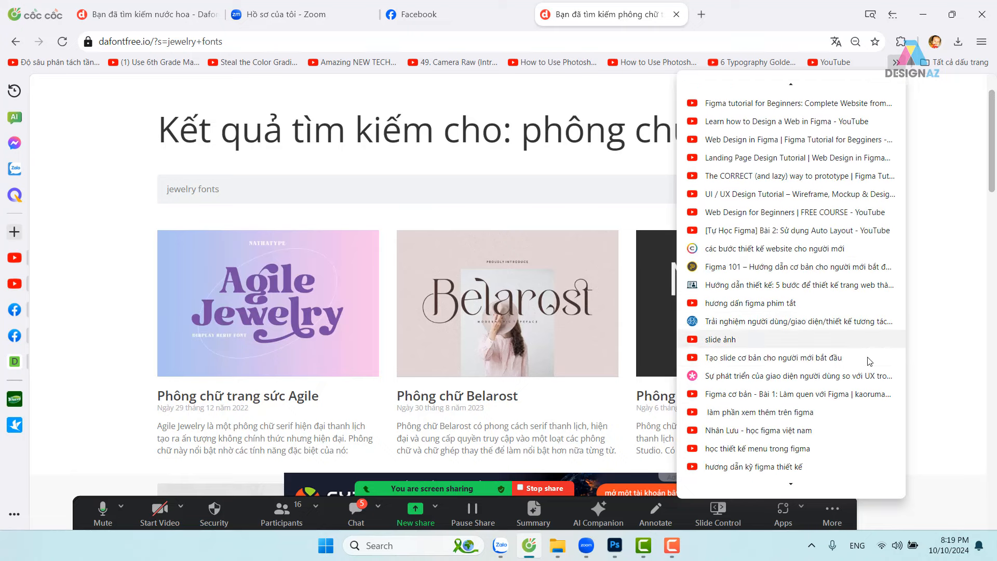
scroll(868, 360, "down", 4)
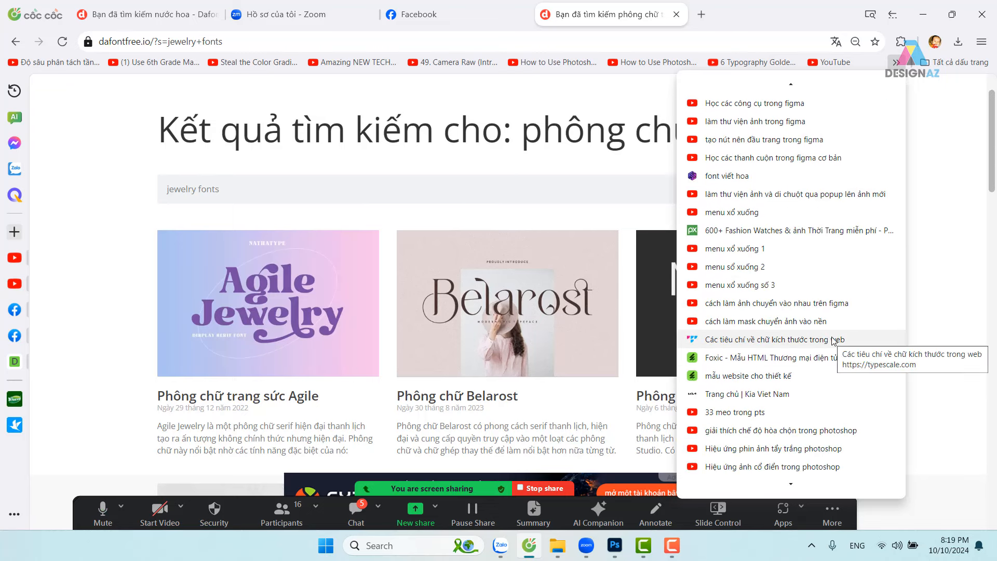
Admit the waiting participant to the Zoom meeting and change the shared window to the Cốc Cốc font search page
left_click(412, 512)
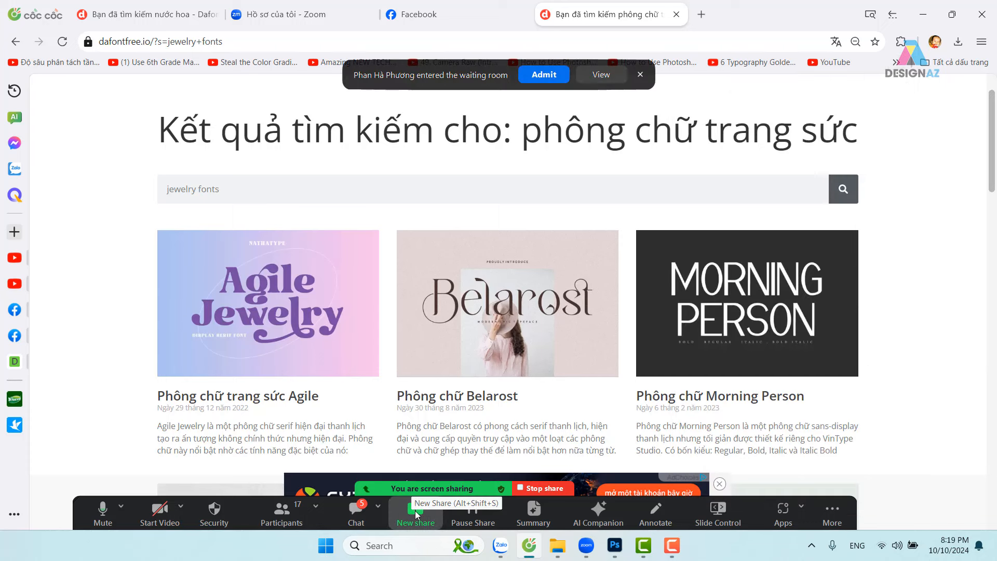
left_click(543, 78)
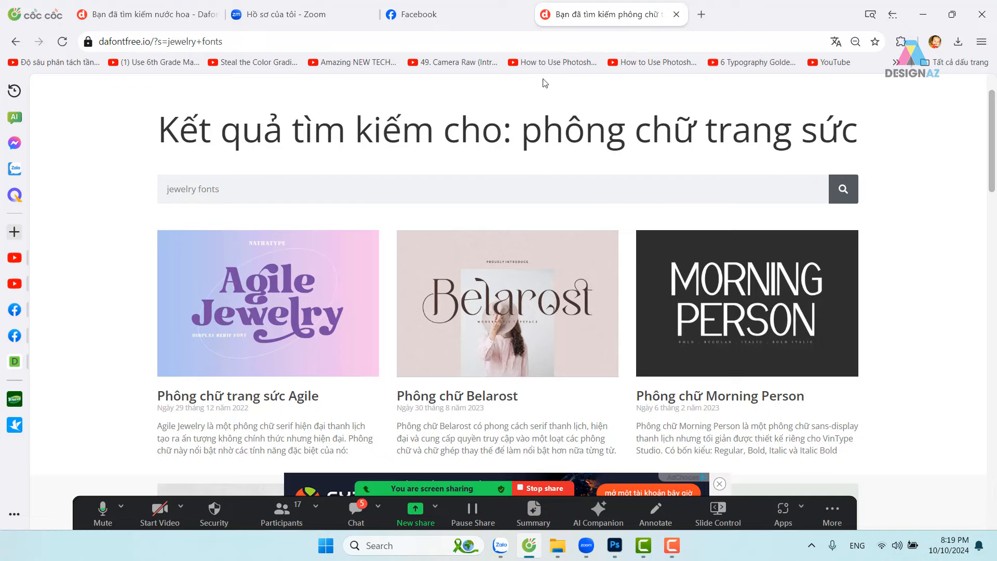
left_click(413, 516)
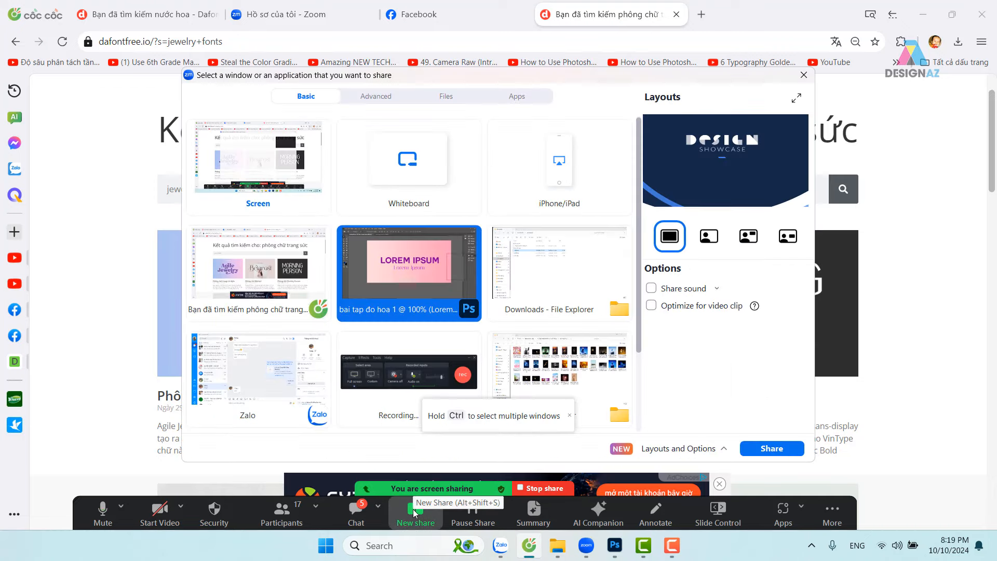
left_click(264, 272)
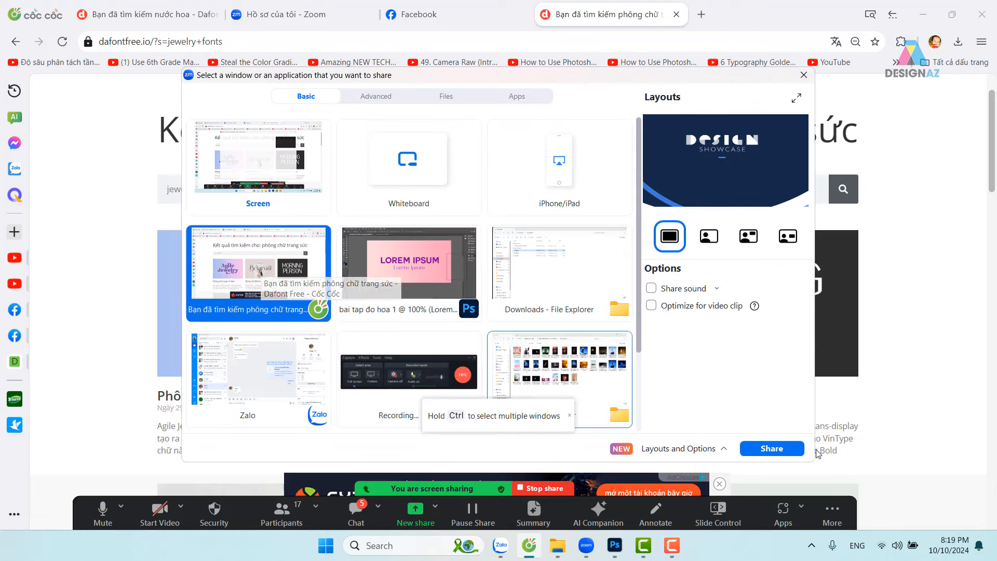
left_click(786, 450)
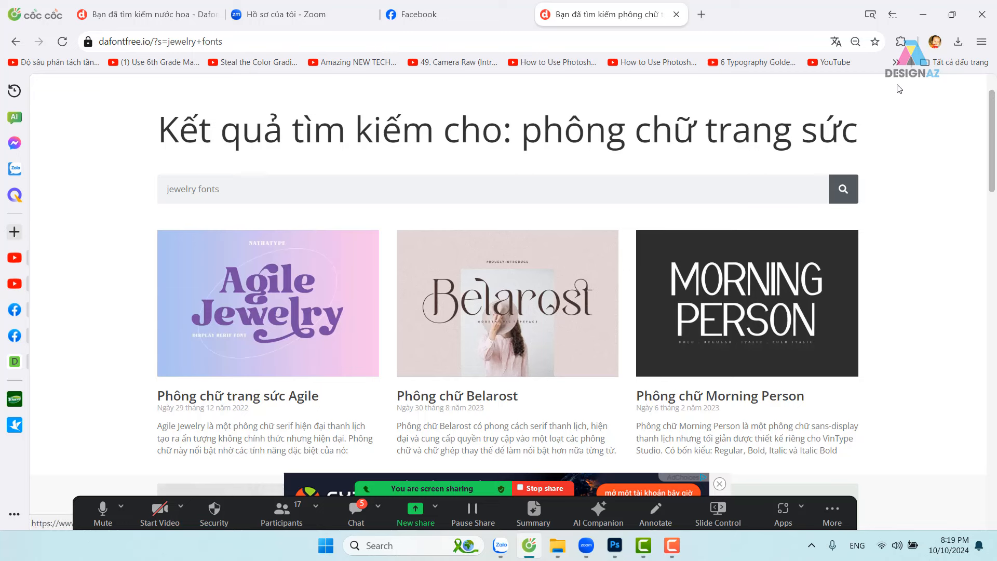
Open the bookmarked page "Các tiêu chí về chữ kích thước trong web" and dismiss its translation popup
left_click(897, 62)
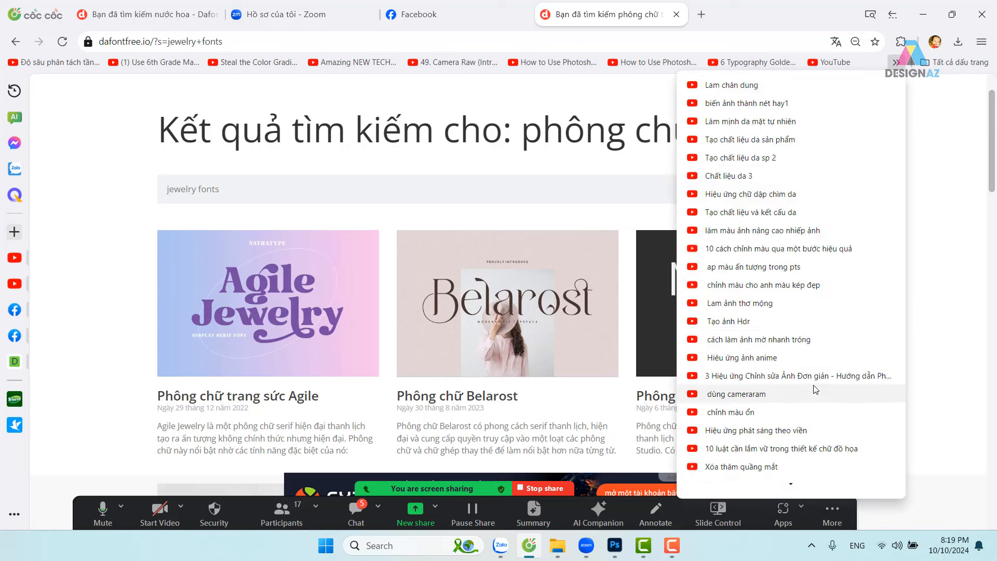
scroll(821, 382, "down", 5)
scroll(815, 364, "down", 9)
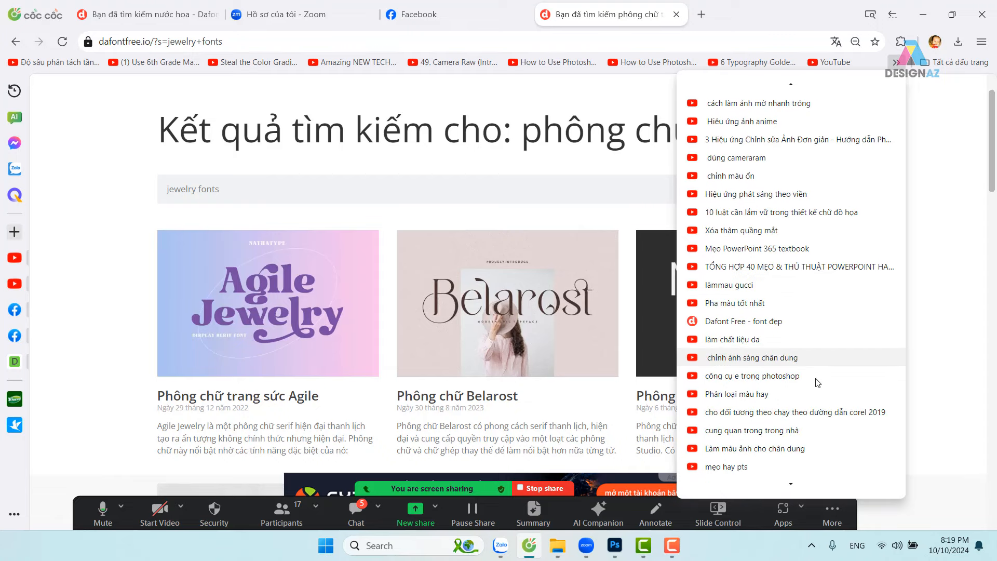
scroll(811, 339, "down", 12)
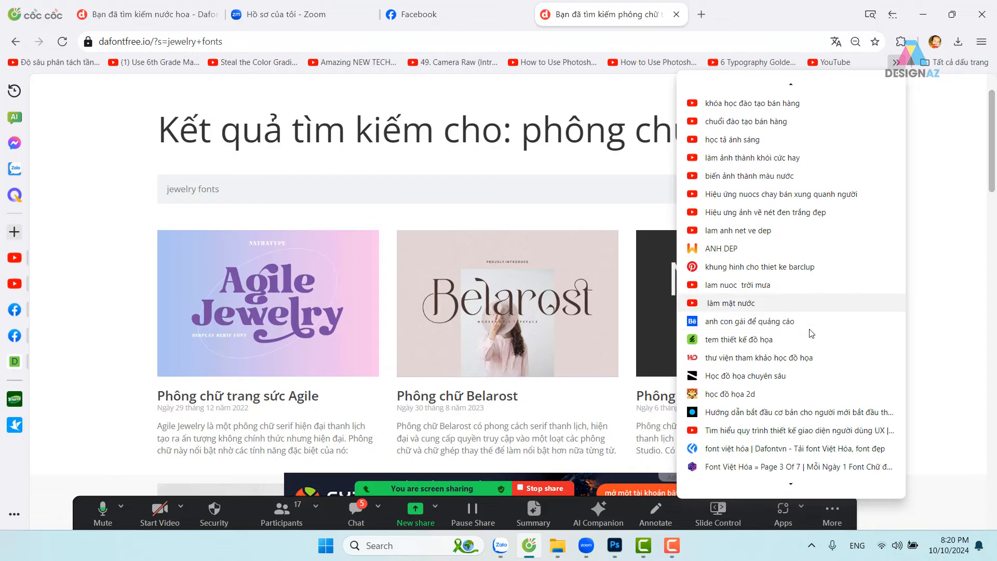
scroll(808, 335, "down", 12)
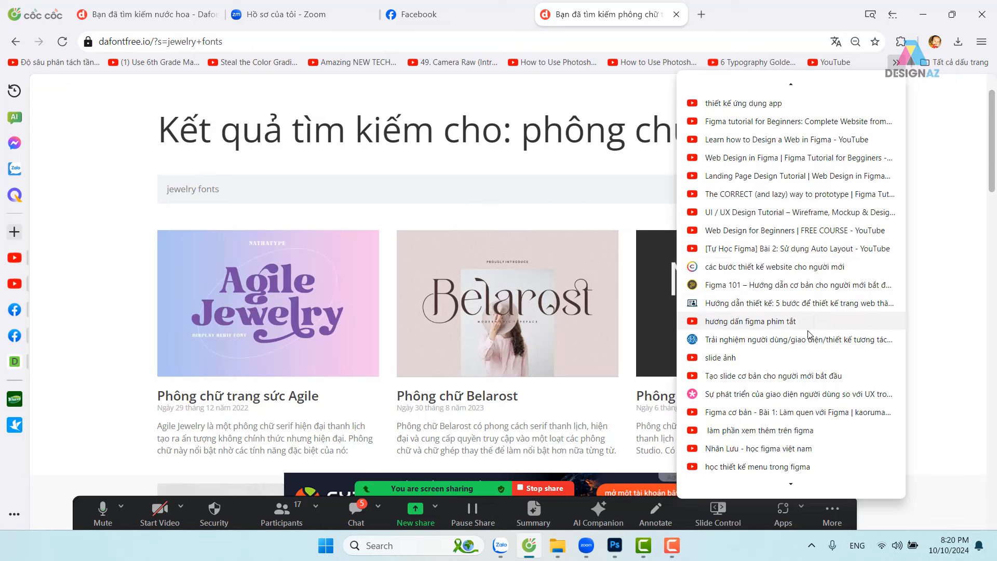
scroll(809, 335, "down", 8)
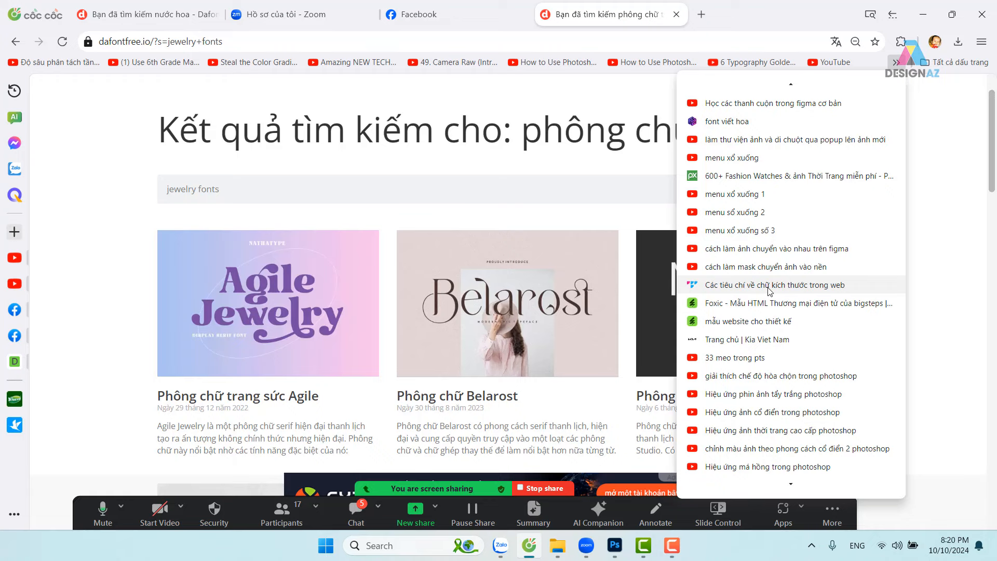
left_click(769, 286)
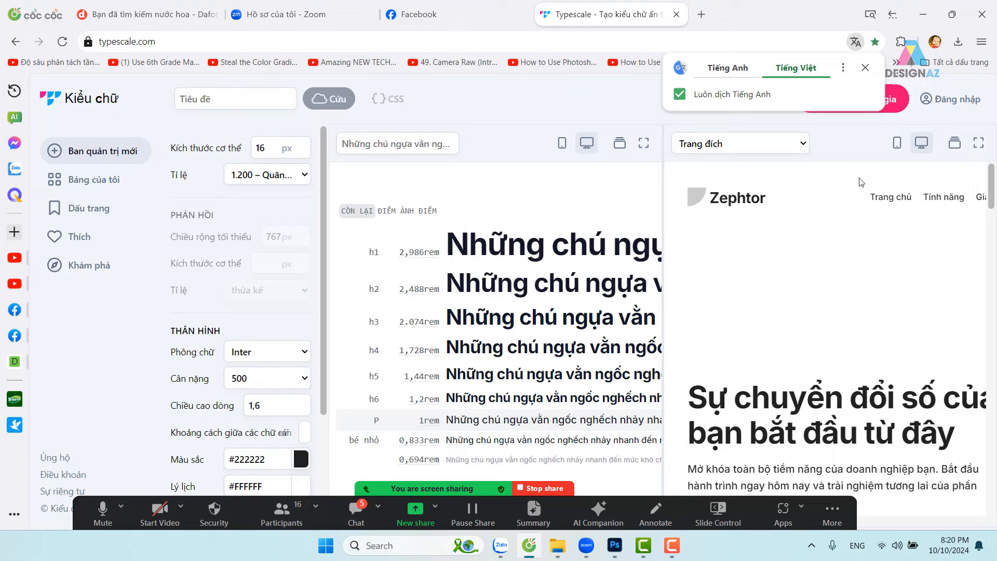
left_click(870, 74)
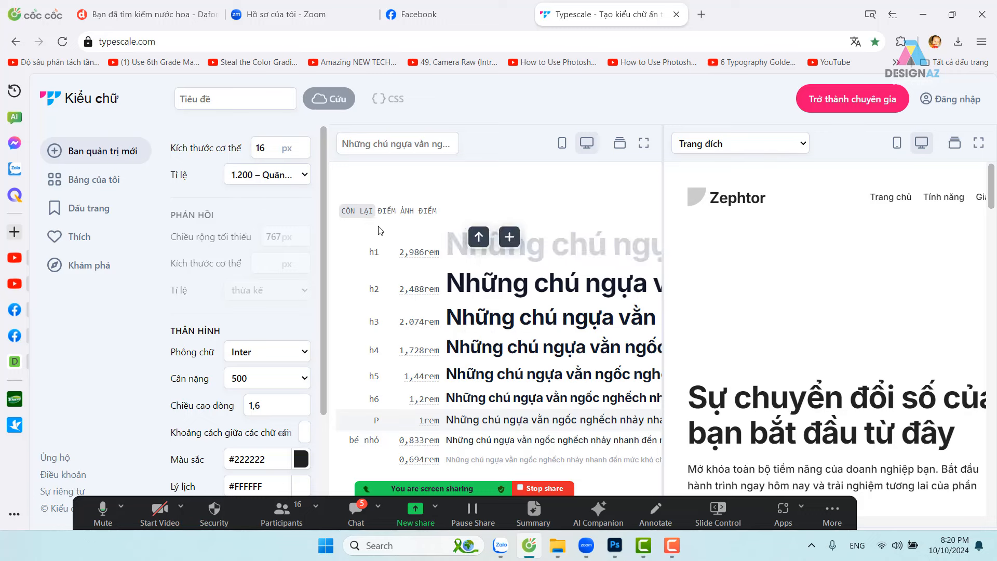
Show the Typescale page in its original English instead of the Vietnamese translation
right_click(664, 97)
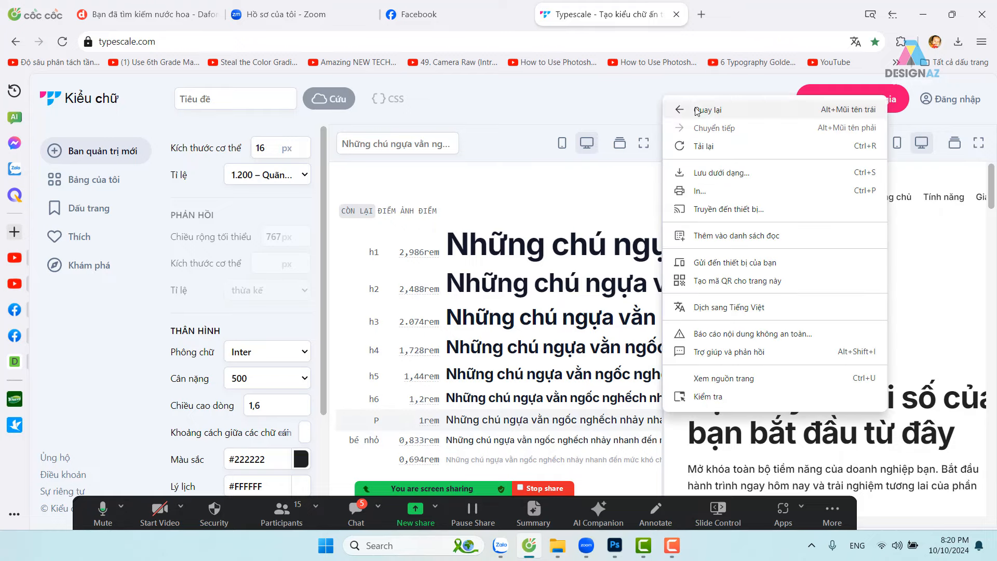
left_click(748, 307)
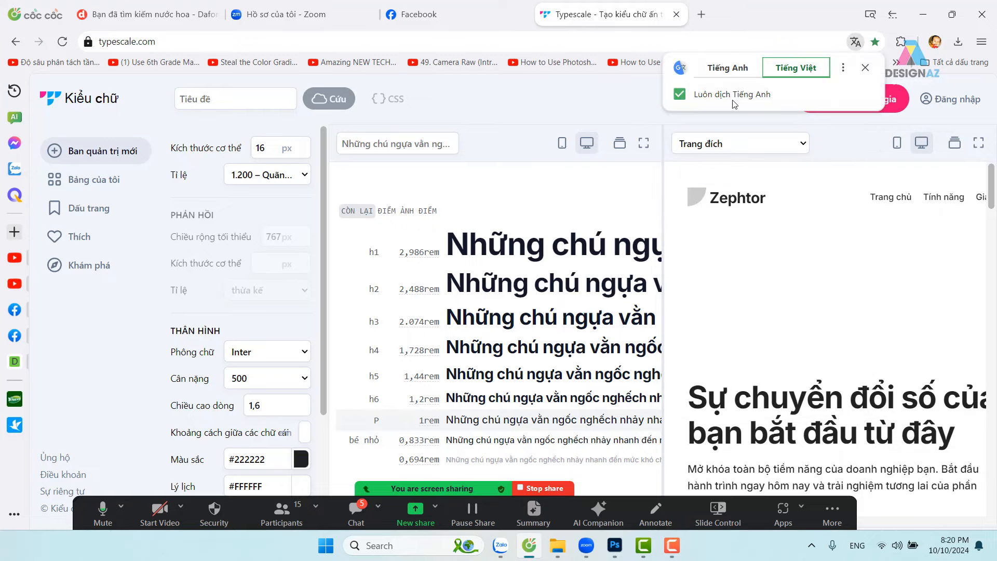
left_click(728, 70)
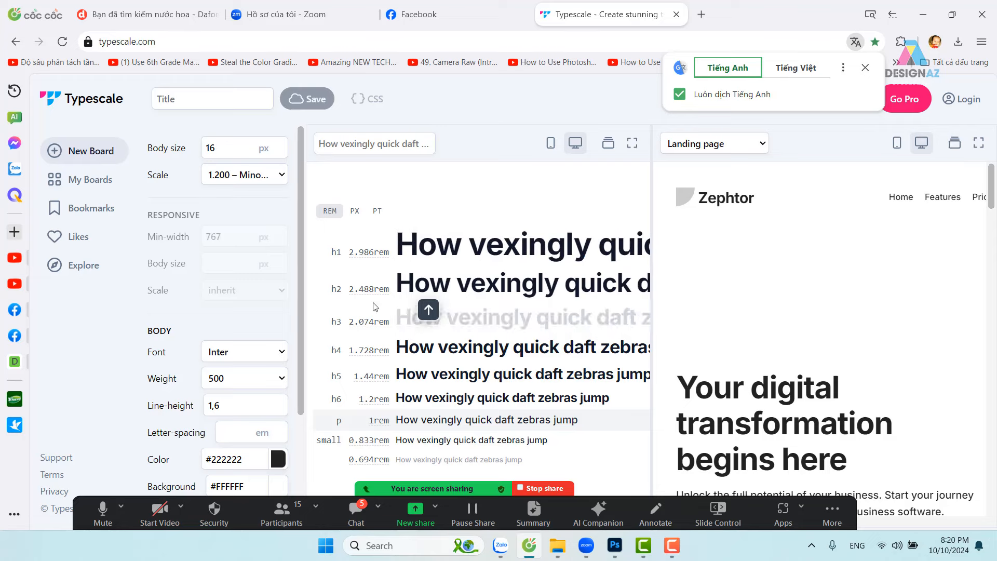
Display the type scale sizes in PX and look over the landing page preview
left_click(355, 212)
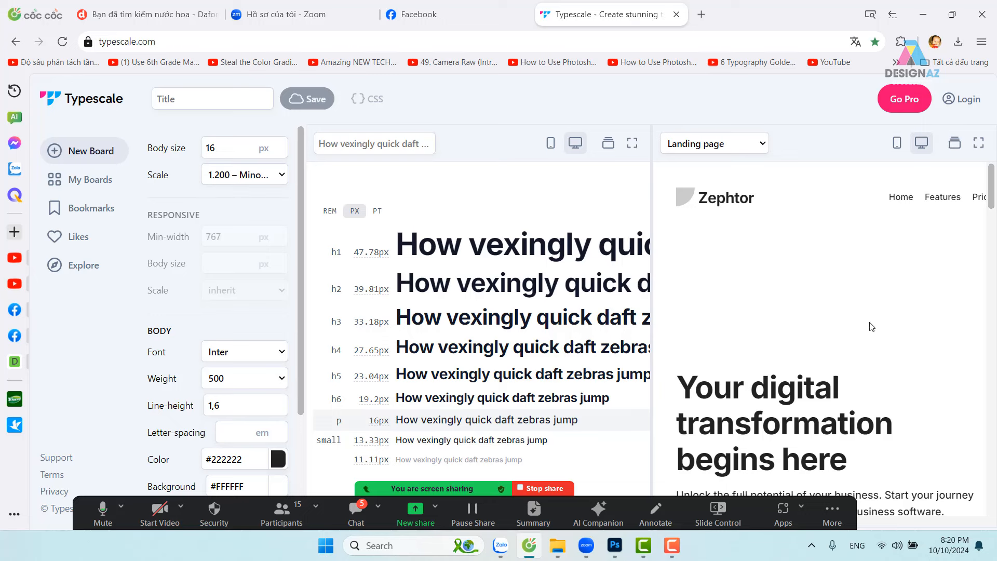
scroll(872, 327, "down", 5)
scroll(872, 326, "up", 5)
scroll(873, 325, "down", 6)
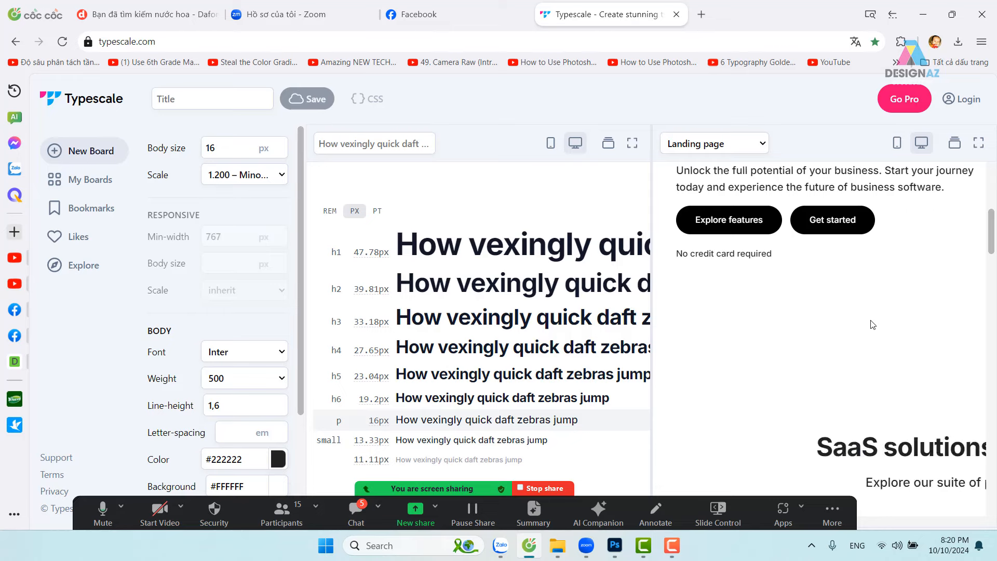
scroll(872, 325, "up", 5)
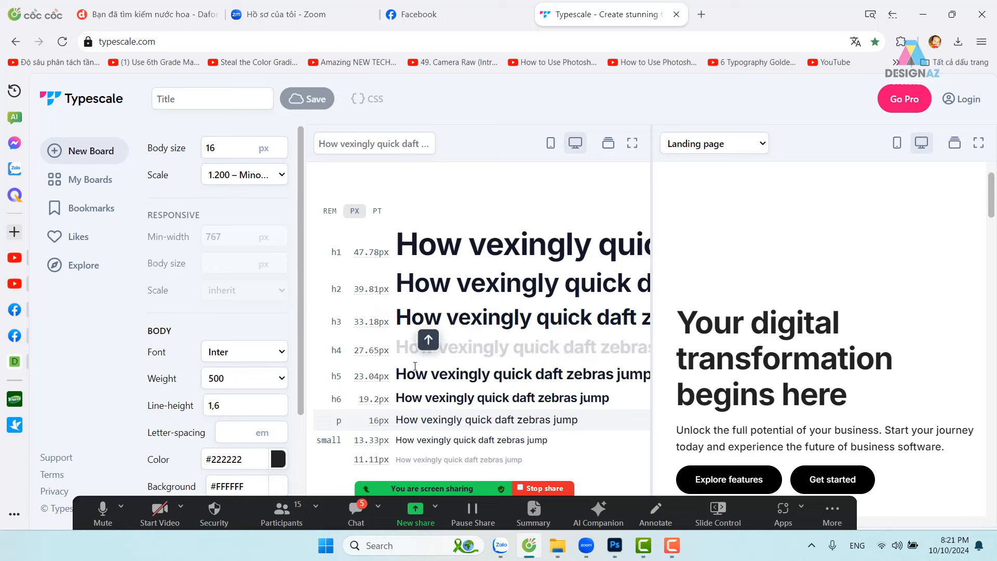
Switch the Zoom screen share to the Photoshop window with the "bai tap do hoa 1" design
left_click(415, 516)
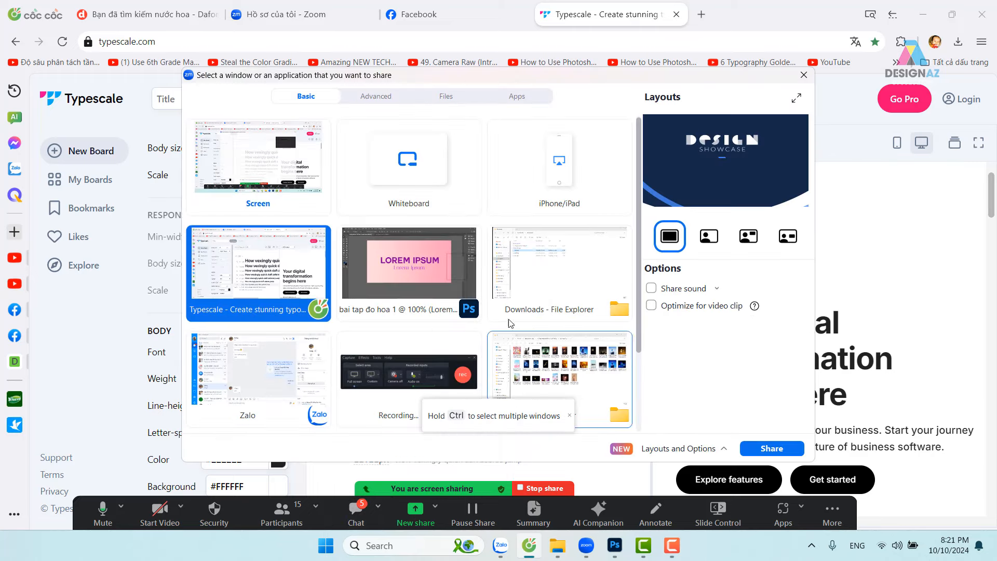
left_click(423, 271)
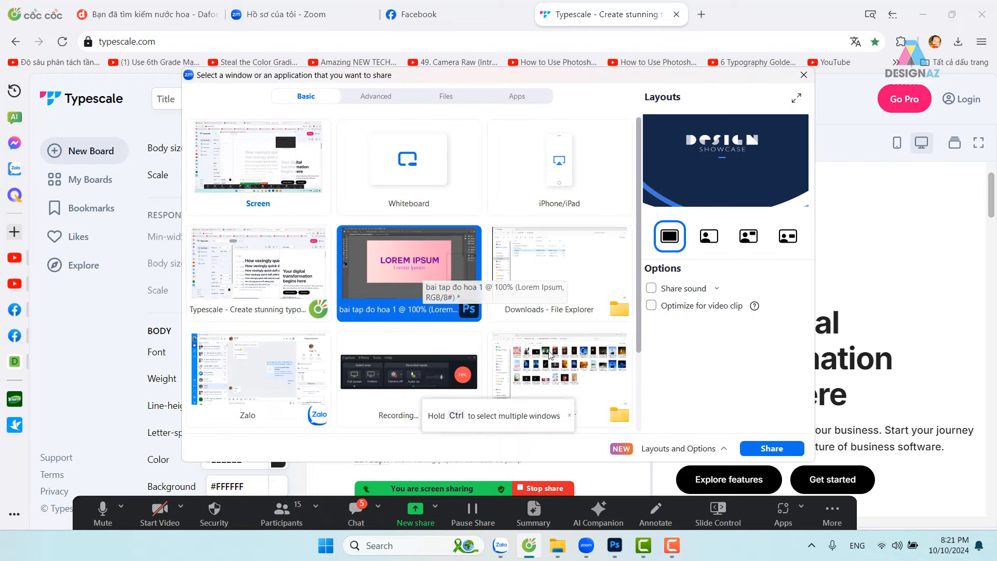
left_click(767, 450)
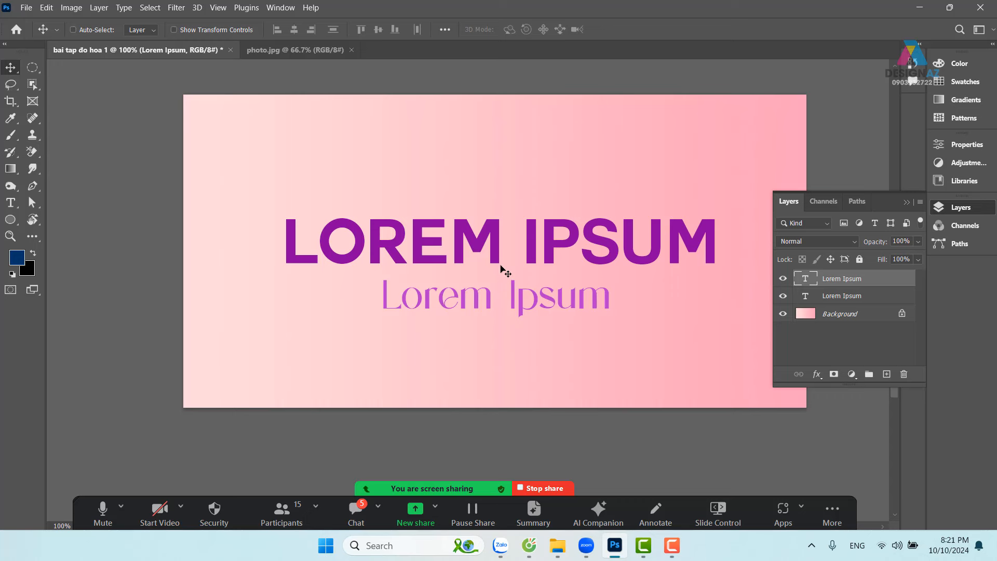
left_click_drag(585, 318, 543, 331)
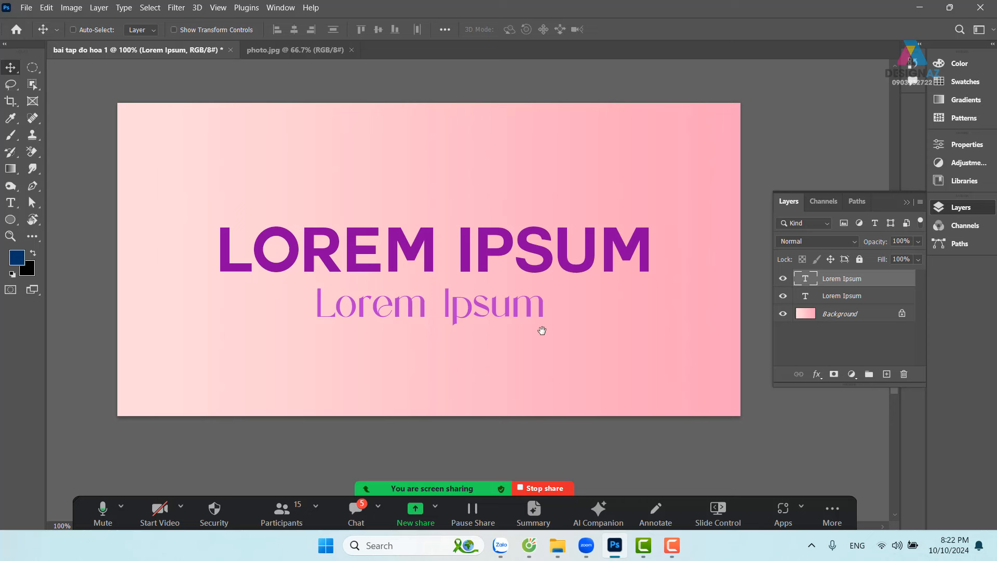
Open the background-texture-gradient-light-purple-hd-wallpaper image from the thuvienanh > Backgroud > Texture Color folder on drive E
left_click(26, 7)
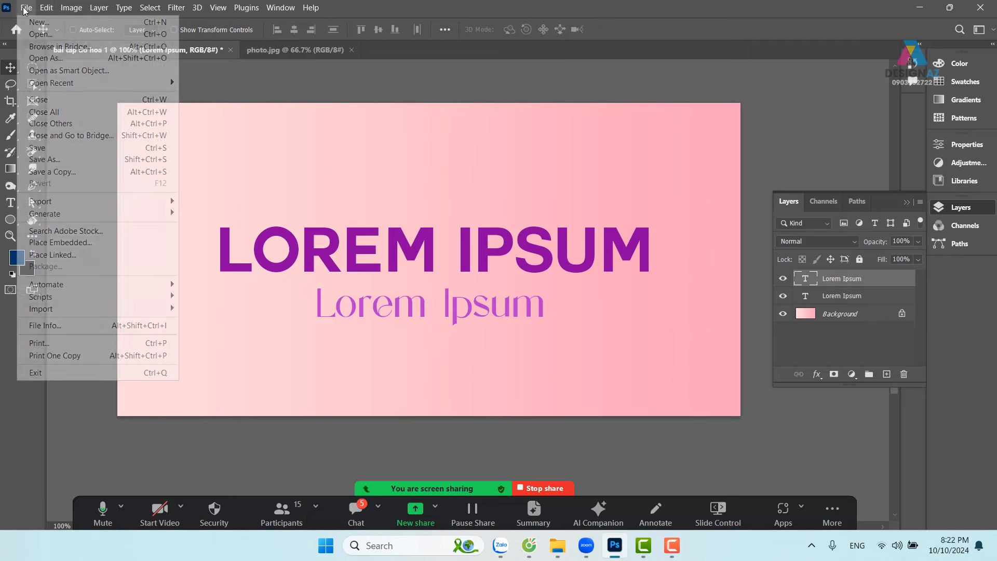
left_click(41, 33)
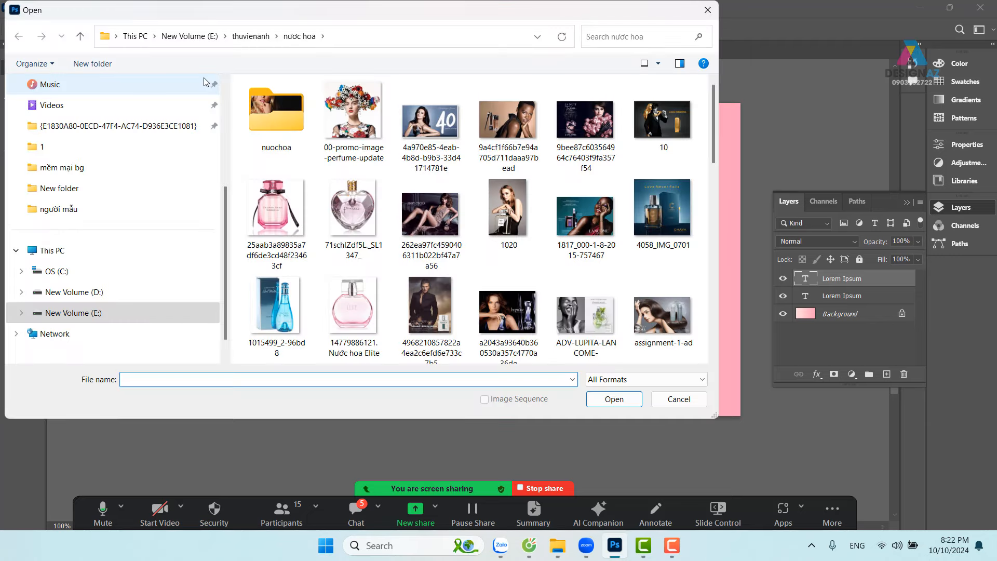
left_click(73, 312)
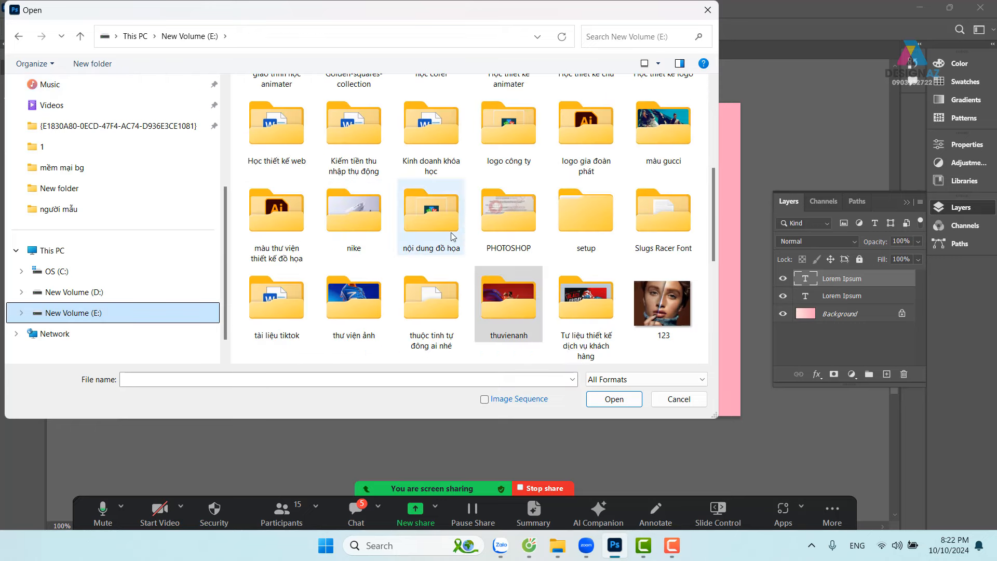
scroll(451, 234, "down", 3)
double_click(518, 145)
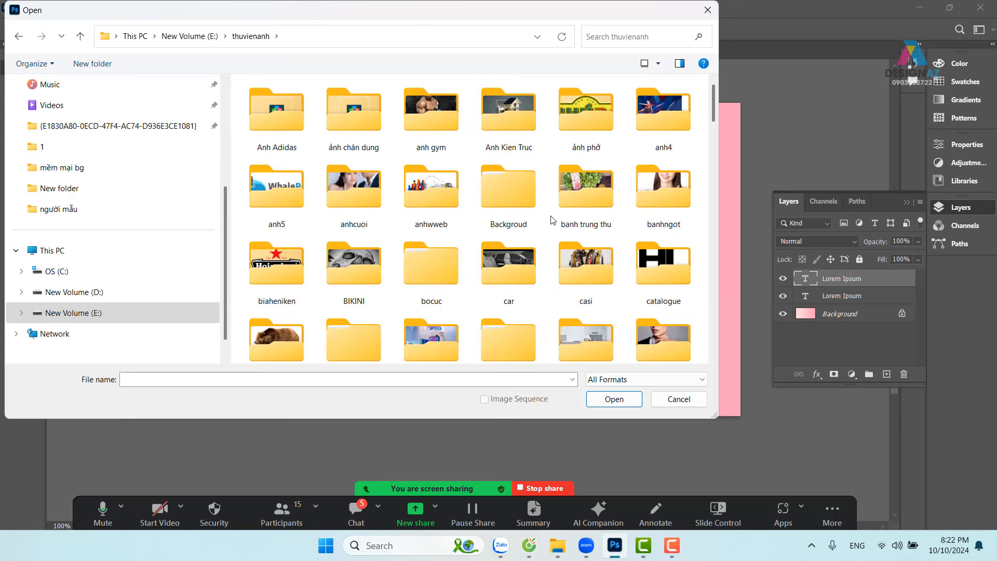
double_click(526, 212)
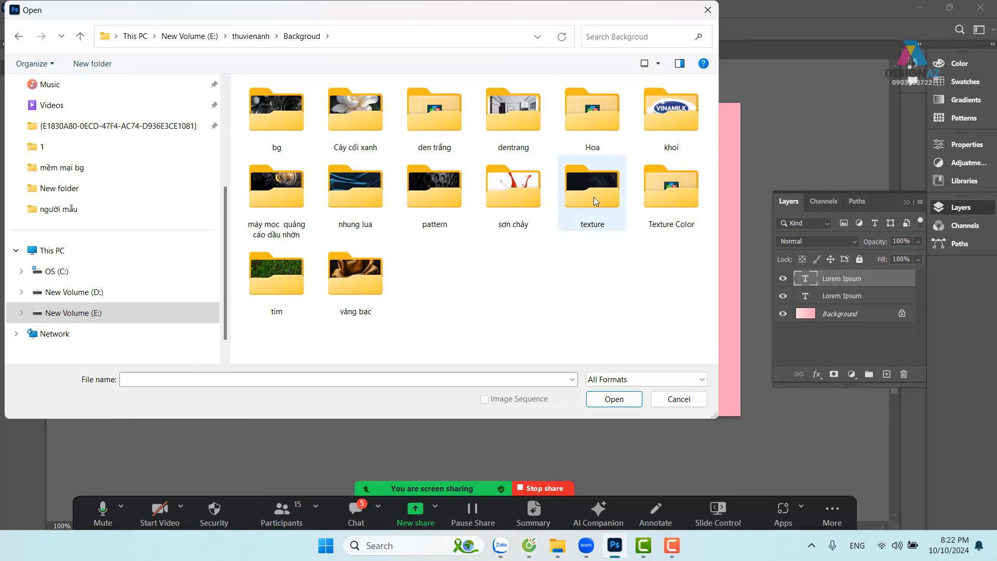
double_click(676, 211)
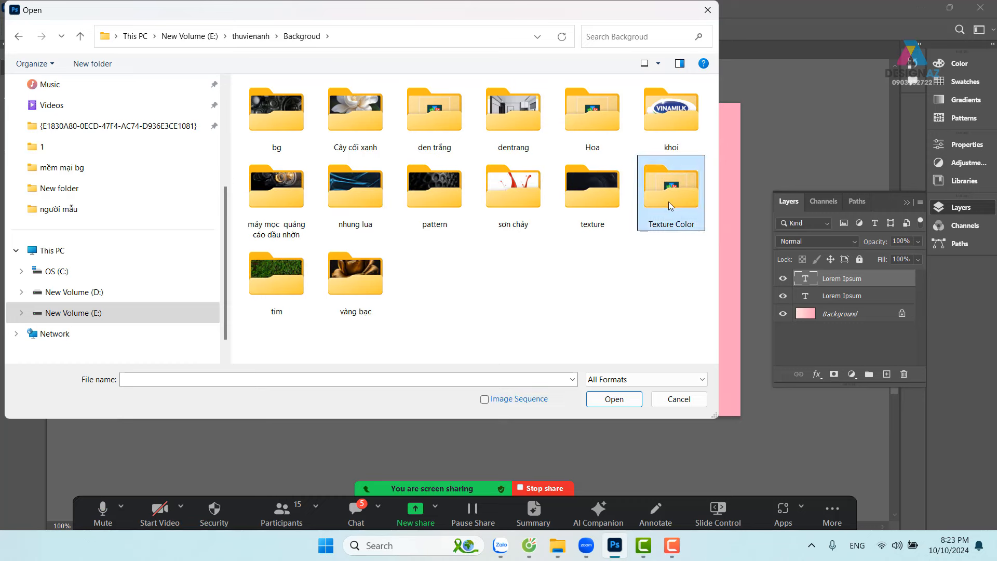
scroll(551, 283, "down", 3)
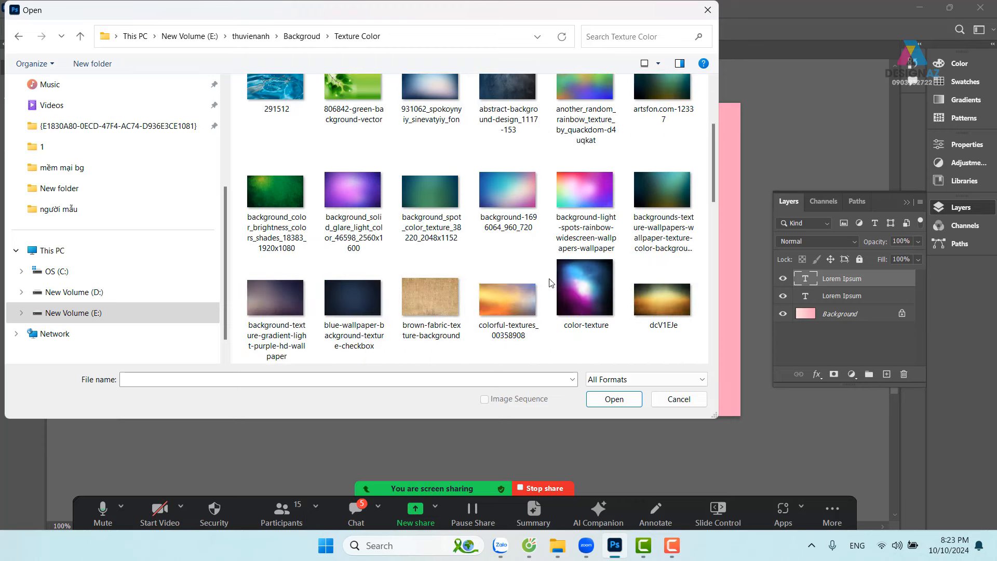
scroll(552, 284, "down", 2)
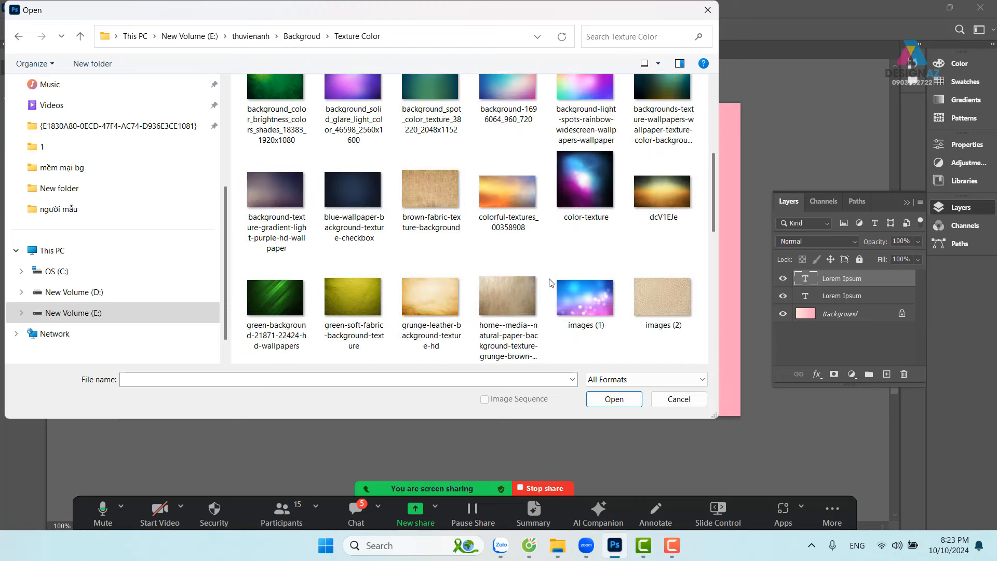
left_click(289, 203)
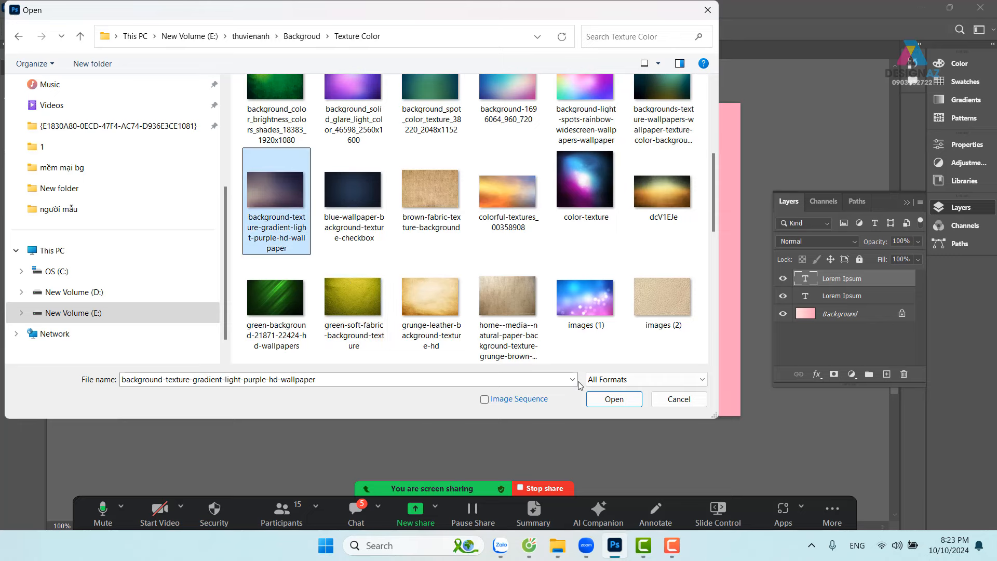
left_click(614, 399)
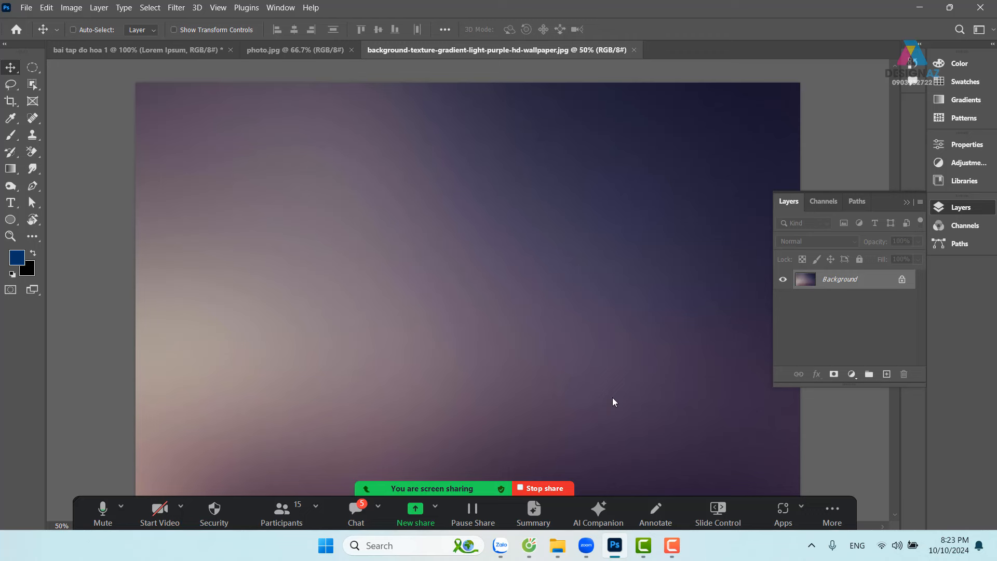
Copy the entire purple texture image and paste it into the "bai tap do hoa 1" document
key("ctrl")
key("ctrl+a")
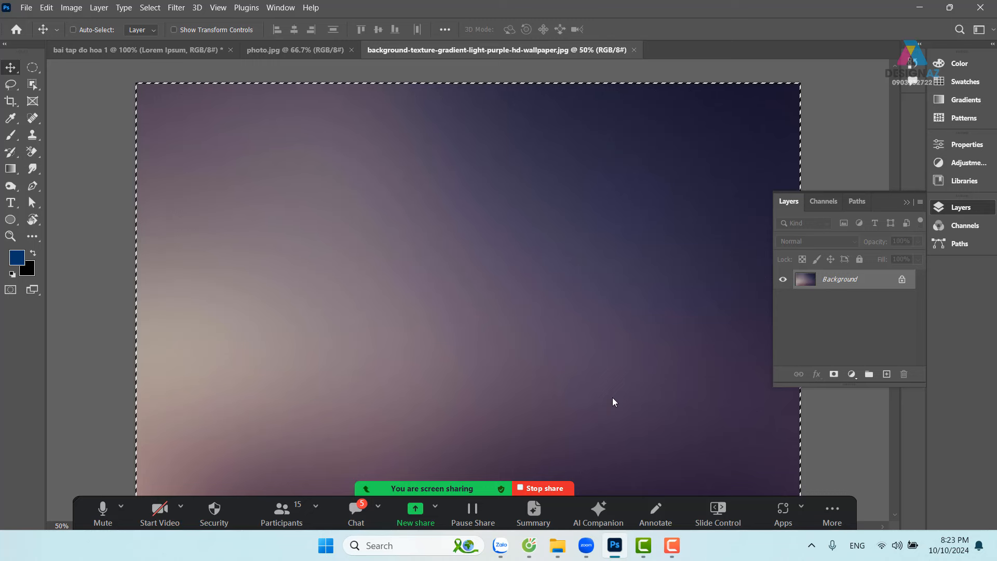
key("ctrl")
left_click(129, 49)
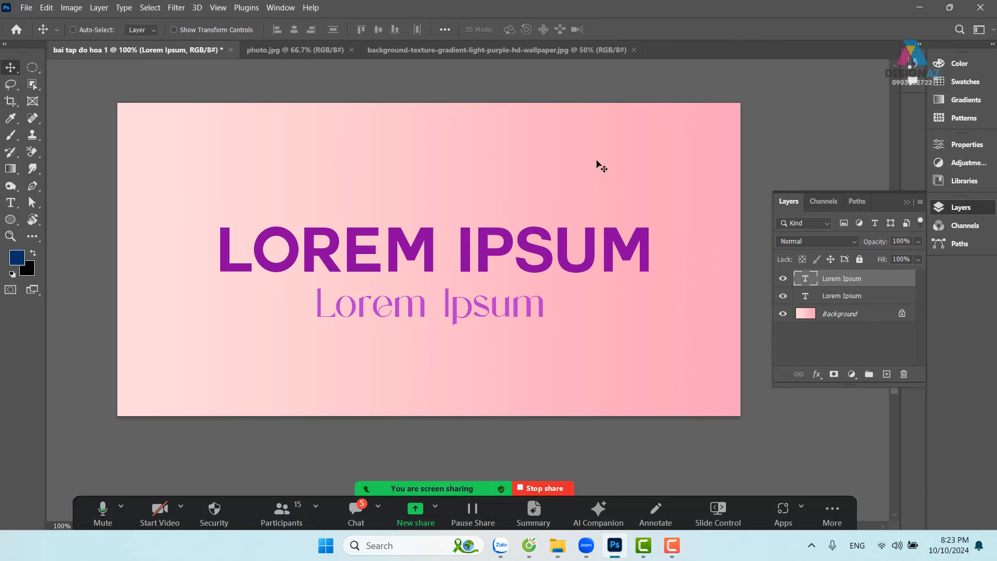
key("ctrl+minus")
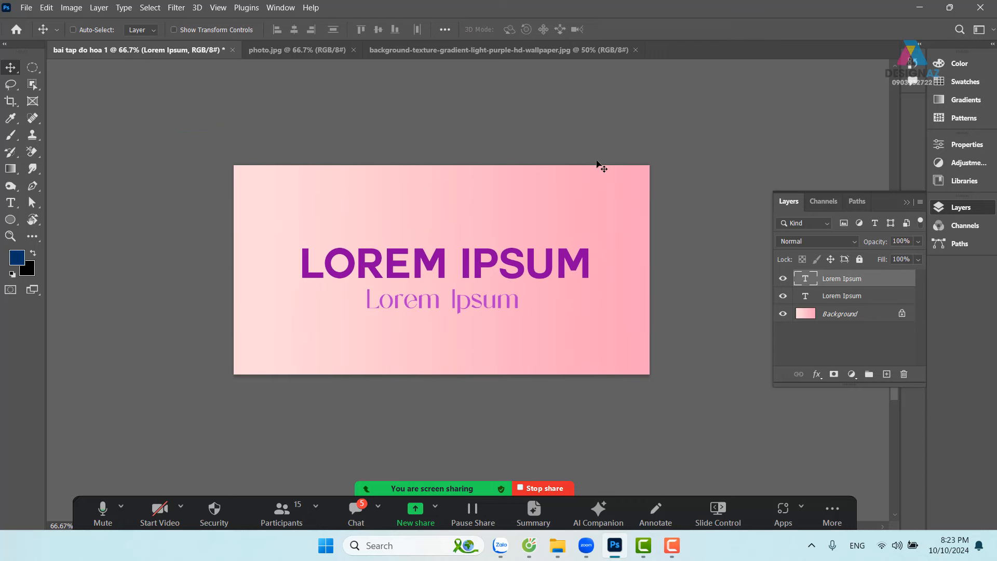
key("ctrl+v")
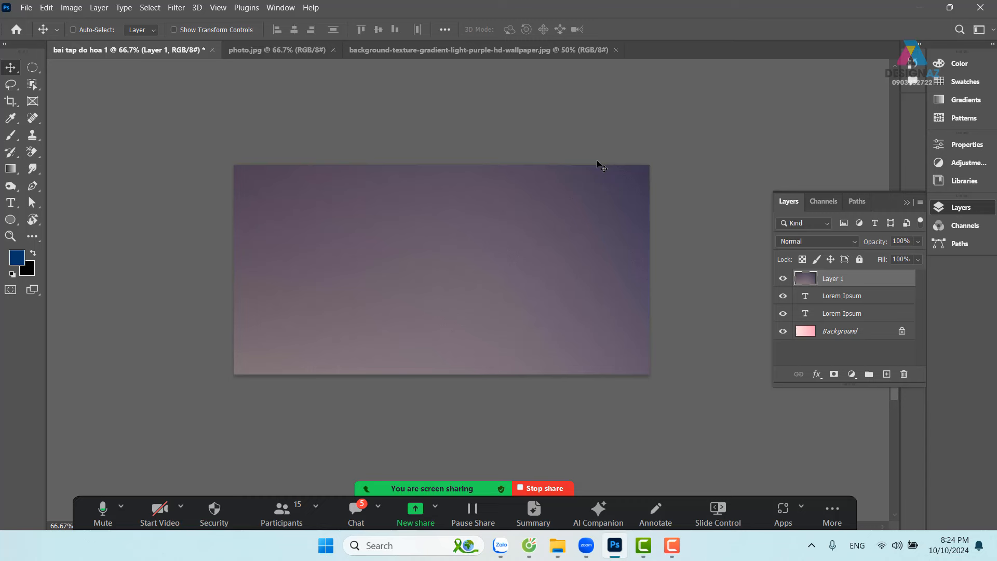
Scale the pasted texture proportionally to about 48% so that it spans the canvas width
key("ctrl")
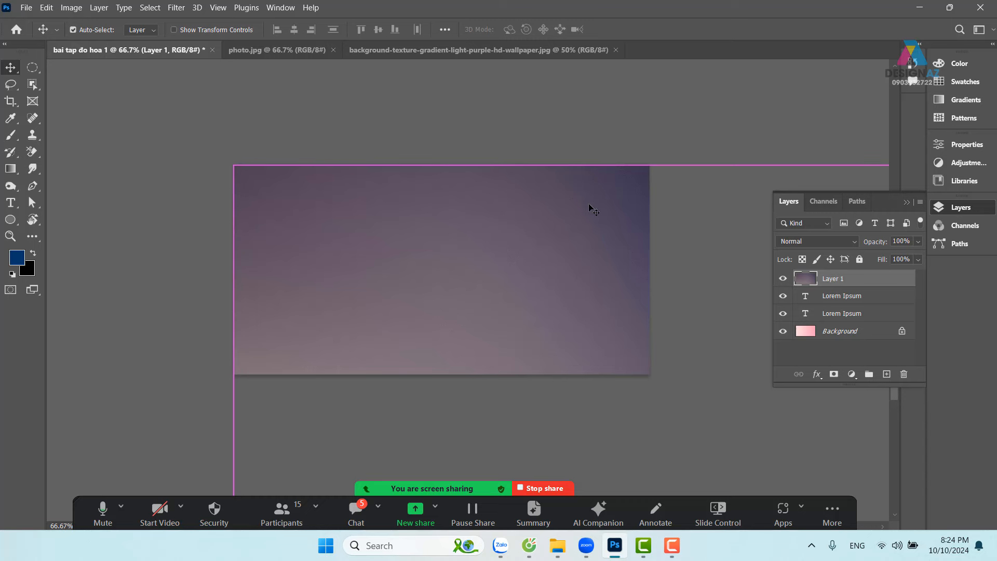
key("ctrl+t")
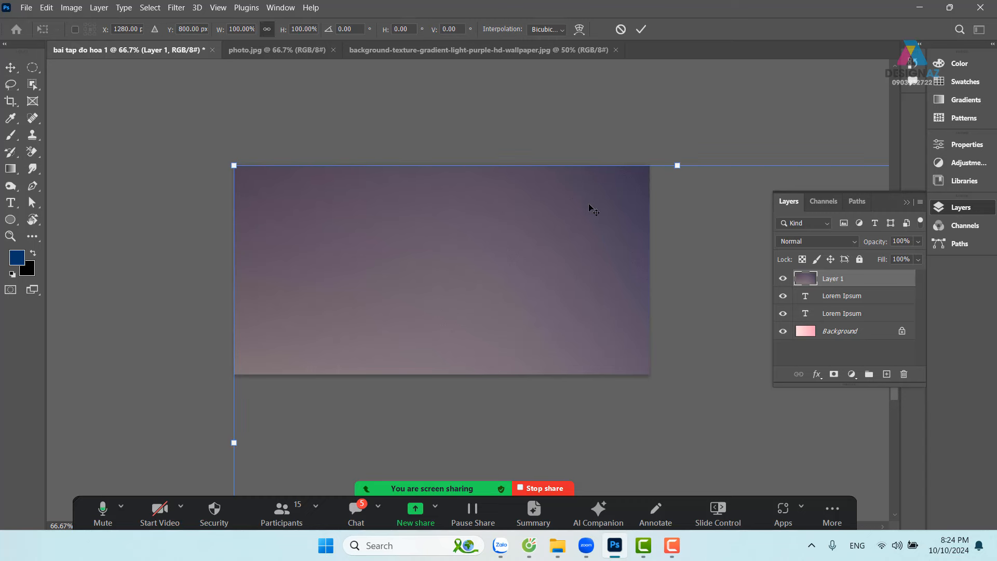
key("ctrl+minus")
key("ctrl+minus")
key("ctrl+minus")
key("ctrl+minus")
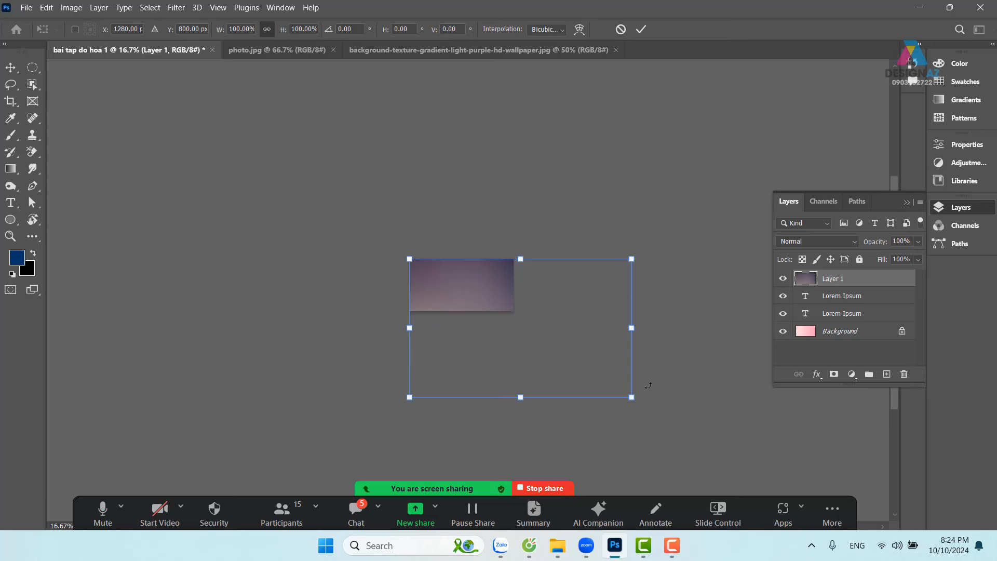
left_click_drag(632, 397, 523, 314)
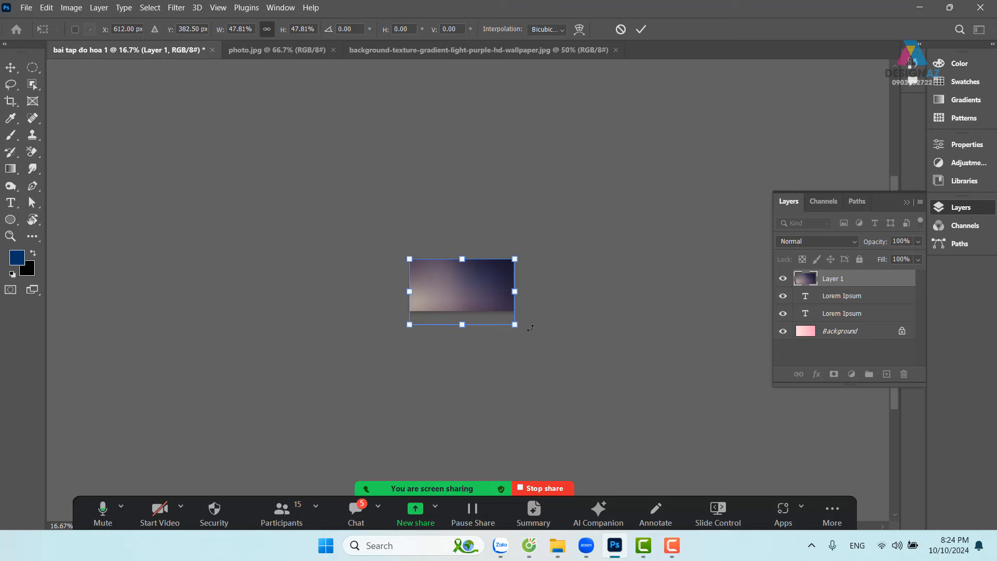
Reposition the scaled texture to about X 603 px, Y 324.5 px so it covers the whole canvas, and apply the transform
key("ctrl+plus")
key("ctrl+plus")
key("ctrl+plus")
key("ctrl+plus")
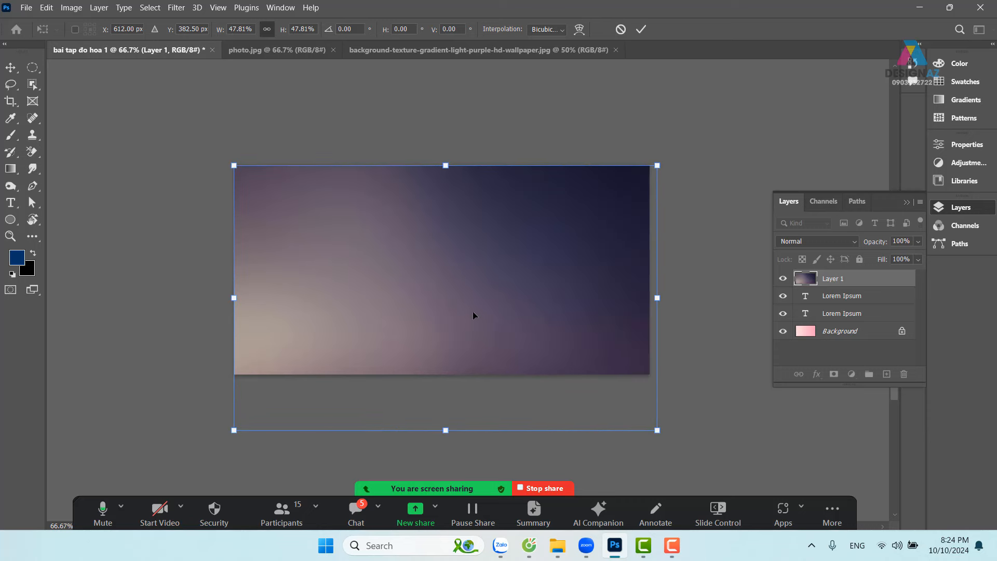
left_click_drag(472, 310, 476, 275)
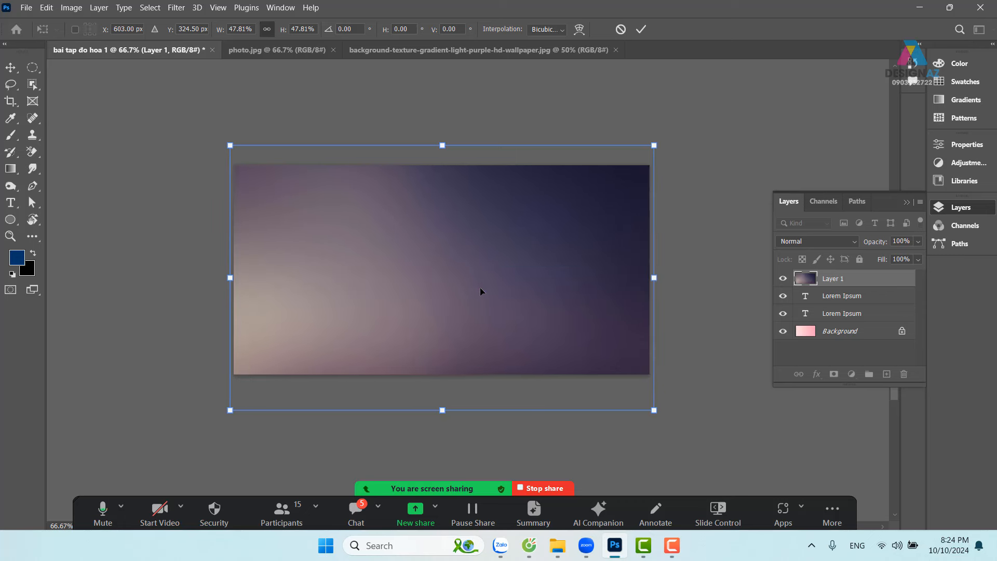
left_click(646, 32)
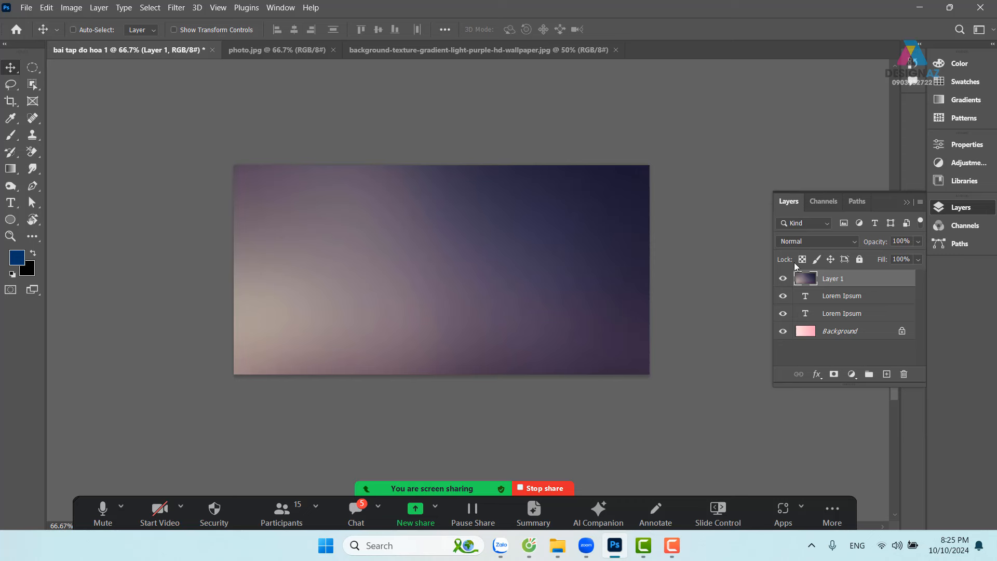
Try sketching two facing bracket shapes on the texture with a 10 px hard round brush, and undo the strokes
left_click(10, 135)
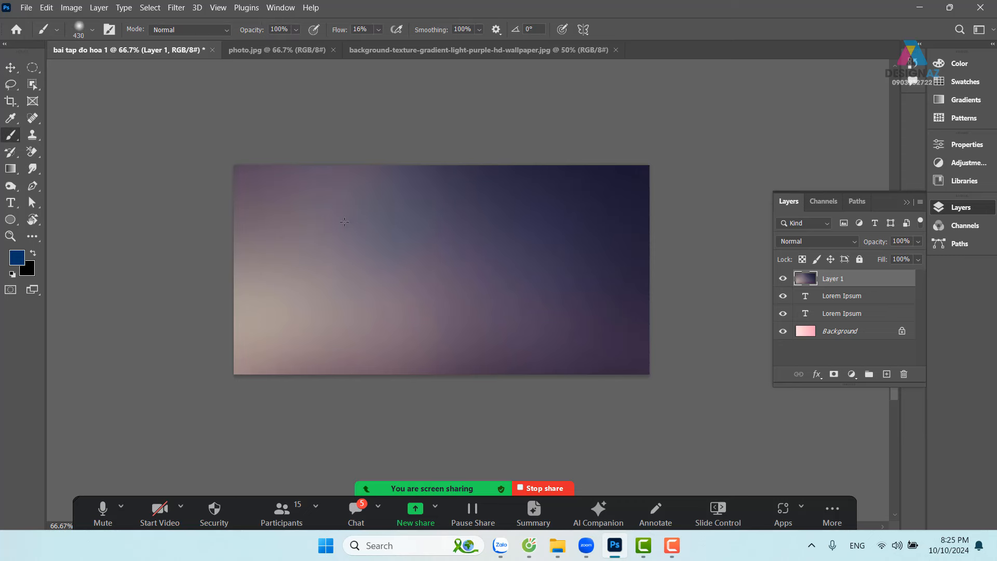
key("ctrl+z")
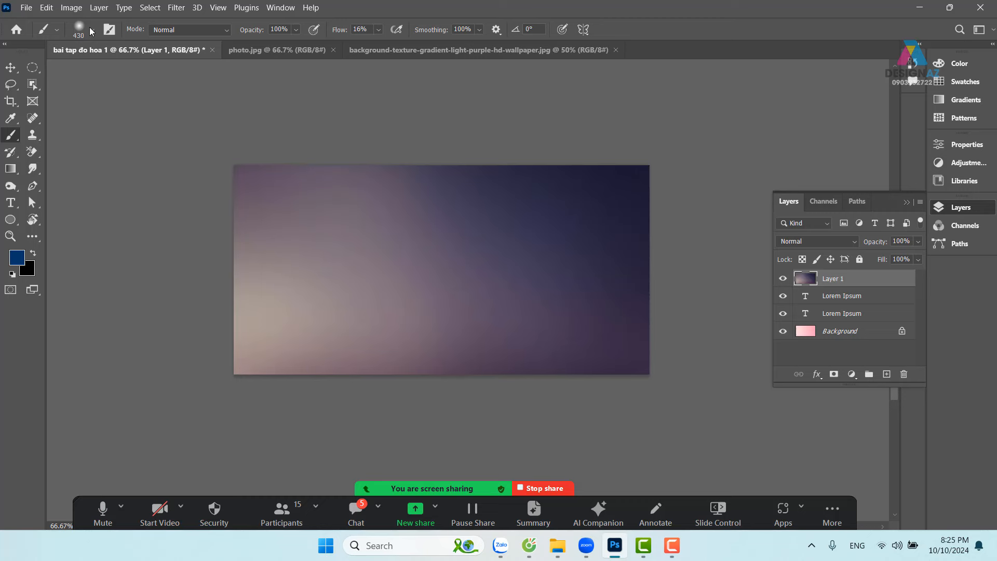
left_click(91, 29)
left_click(63, 155)
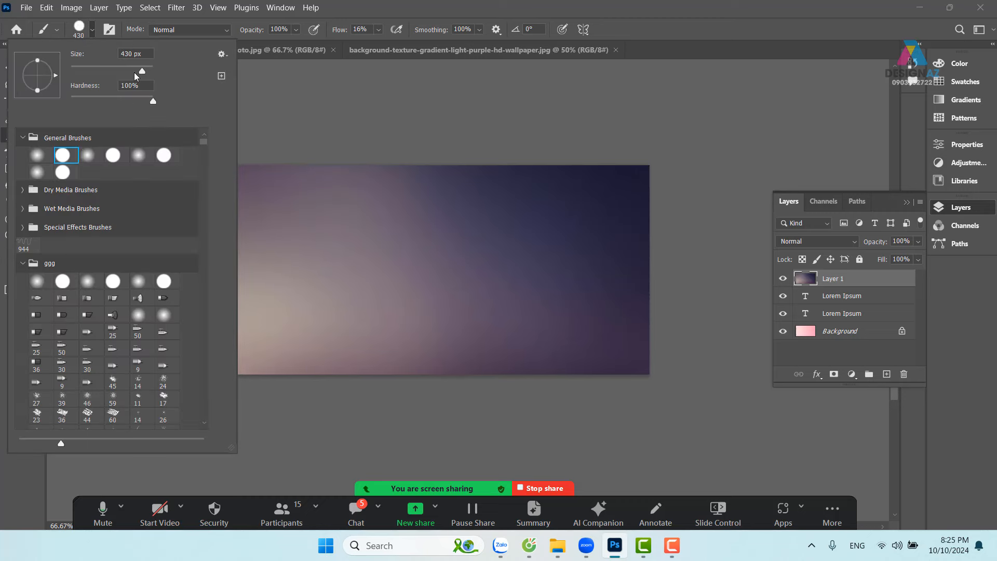
left_click_drag(134, 72, 76, 72)
mouse_move(336, 224)
left_mouse_down()
mouse_move(262, 225)
mouse_move(266, 336)
mouse_move(350, 323)
left_mouse_up()
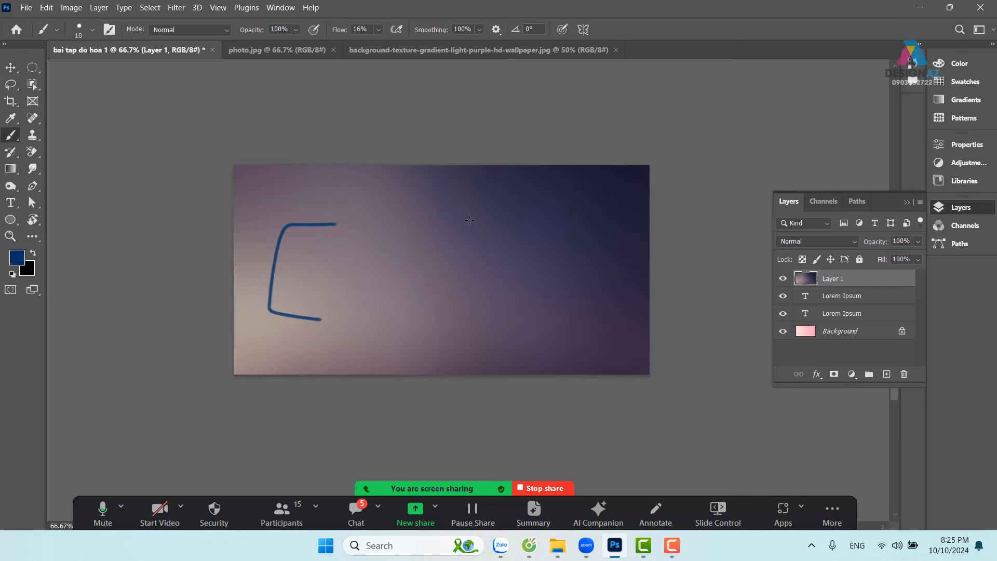
mouse_move(433, 220)
left_mouse_down()
mouse_move(474, 231)
mouse_move(483, 319)
mouse_move(425, 344)
mouse_move(408, 336)
left_mouse_up()
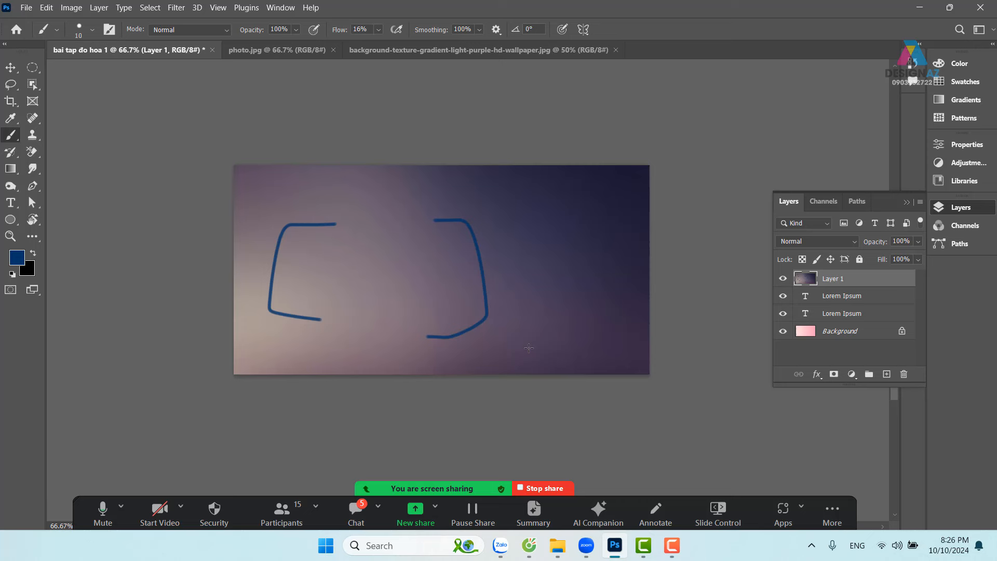
key("ctrl+z")
key("ctrl+z")
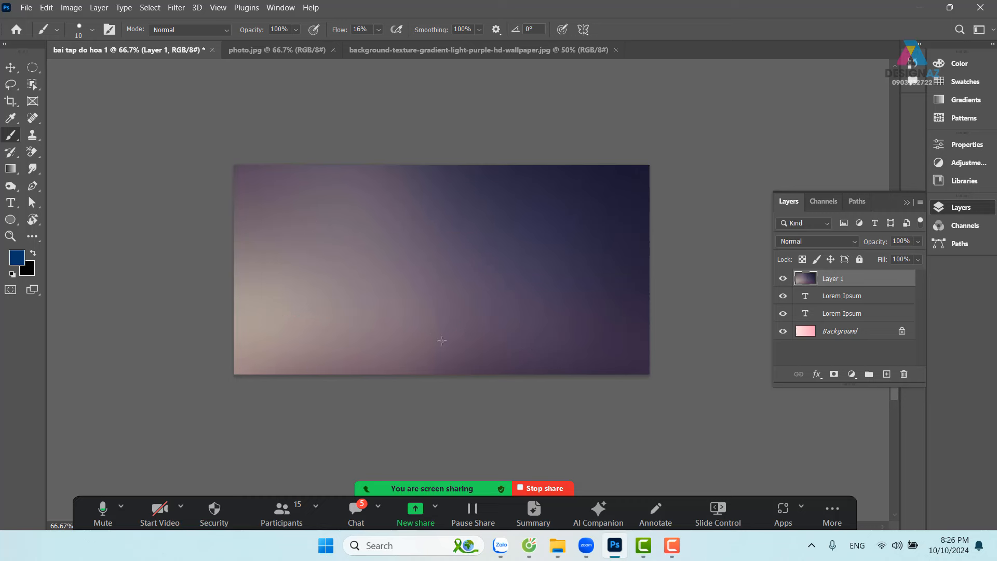
Try to send the texture layer below the text layers with the Move tool active
left_click(10, 67)
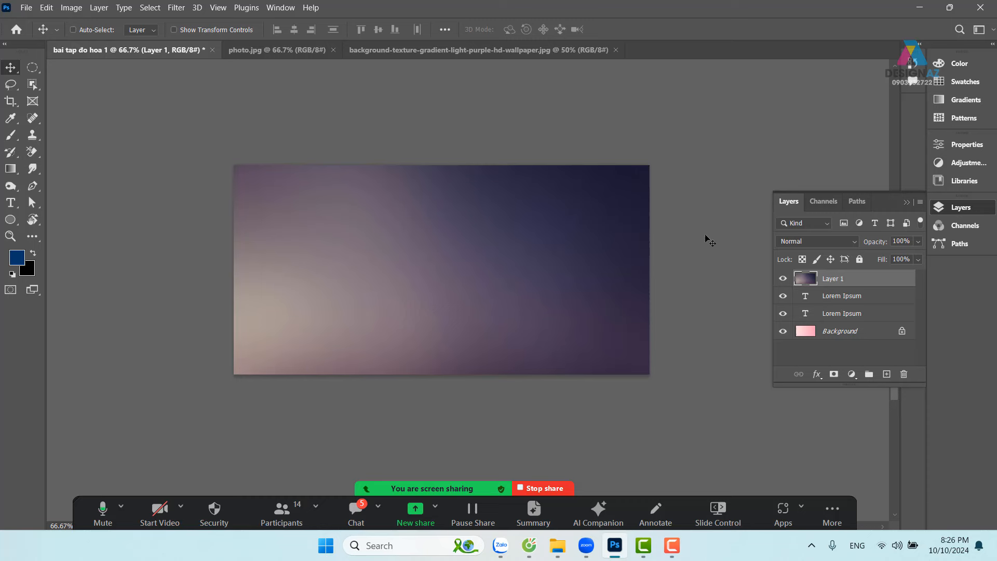
key("alt")
key("alt+bracketleft")
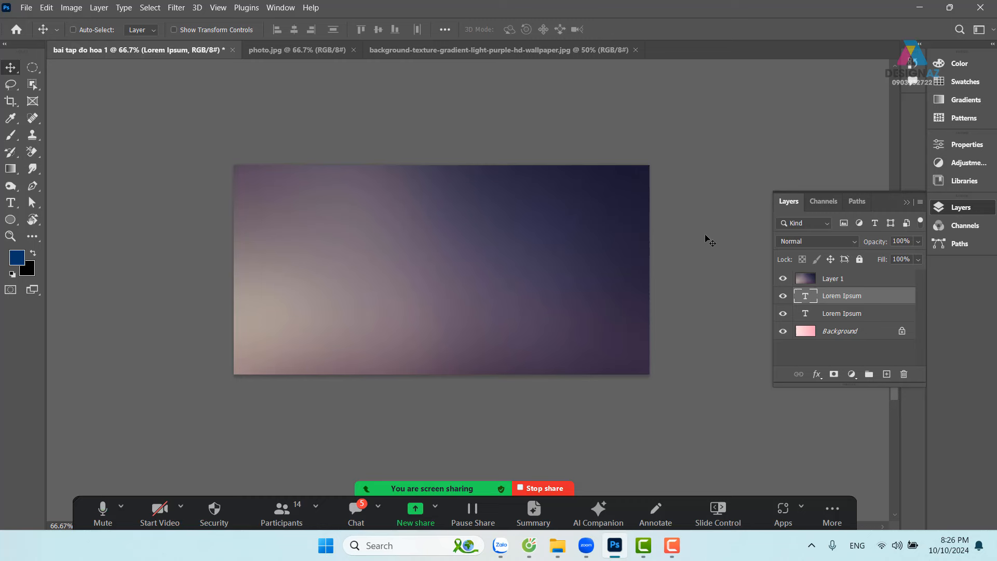
left_click(867, 280)
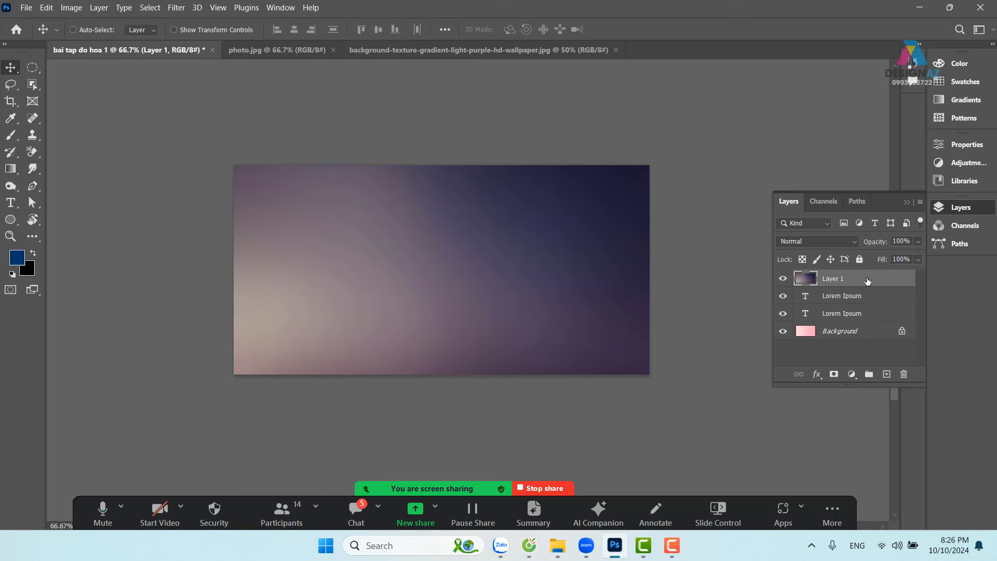
key("alt+bracketleft")
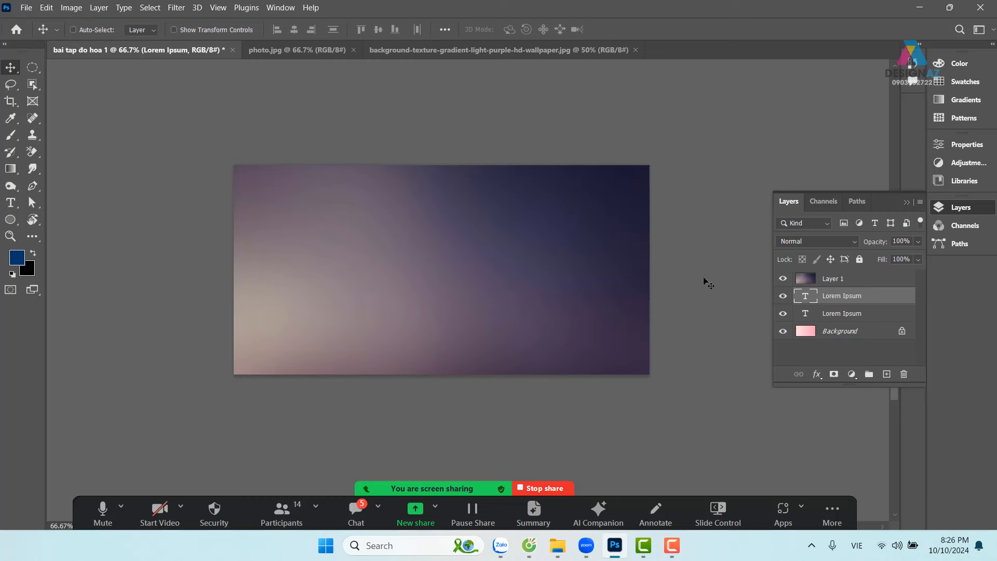
right_click(496, 230)
left_click(522, 237)
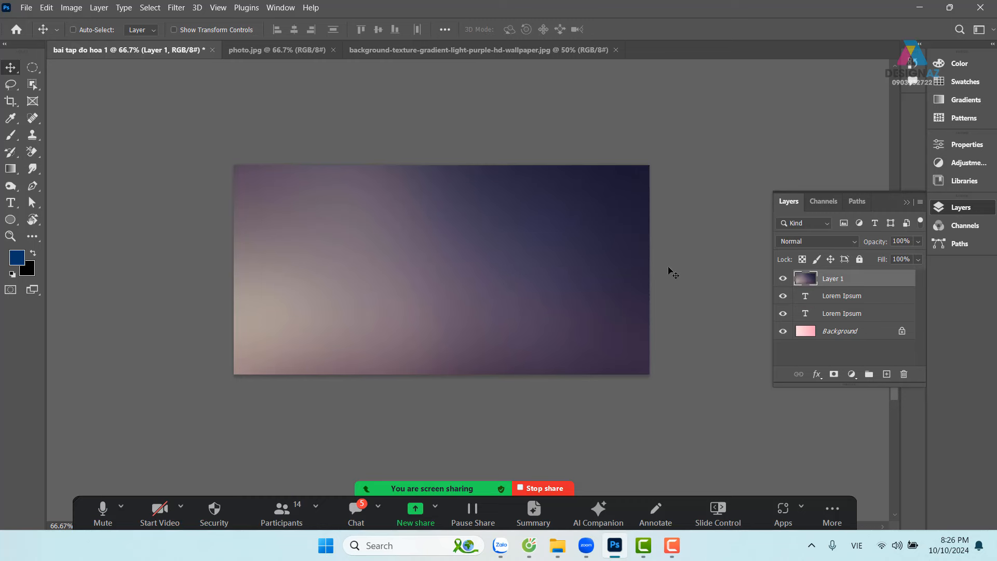
key("ctrl")
key("ctrl")
key("ctrl")
key("ctrl")
key("alt+shift")
key("alt")
key("alt+bracketleft")
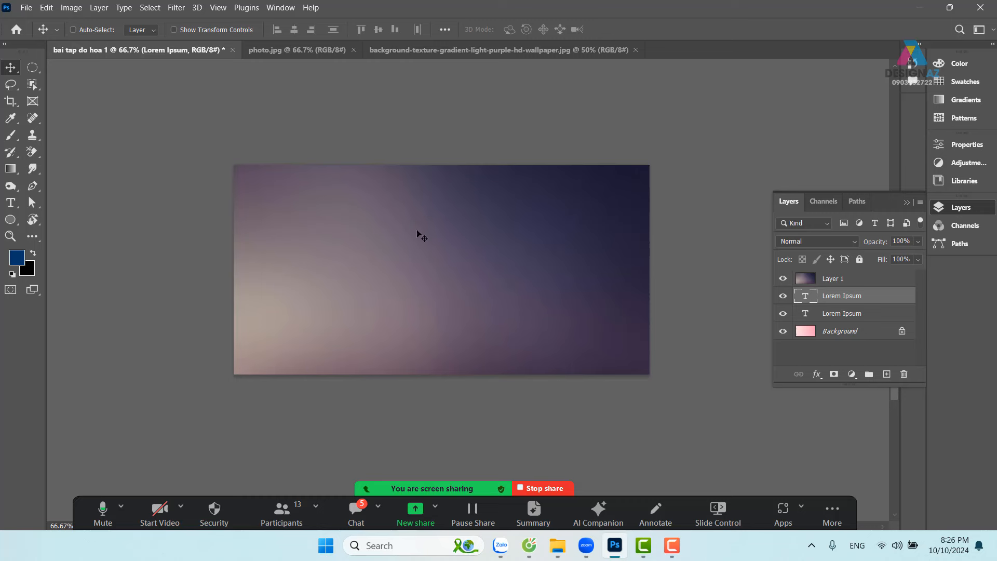
Send the purple gradient texture layer below both Lorem Ipsum text layers, one stacking level at a time
left_click(853, 277)
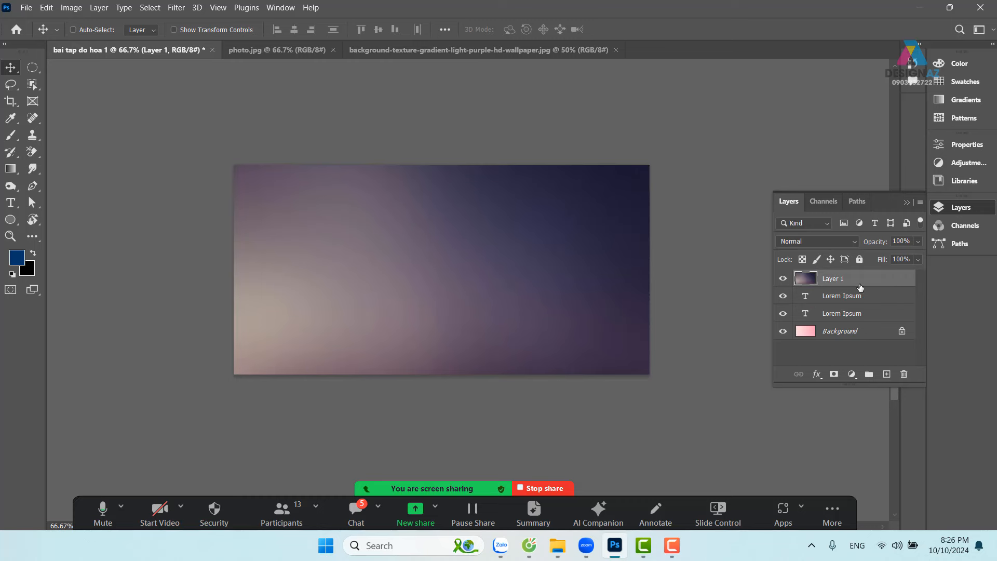
key("ctrl+bracketleft")
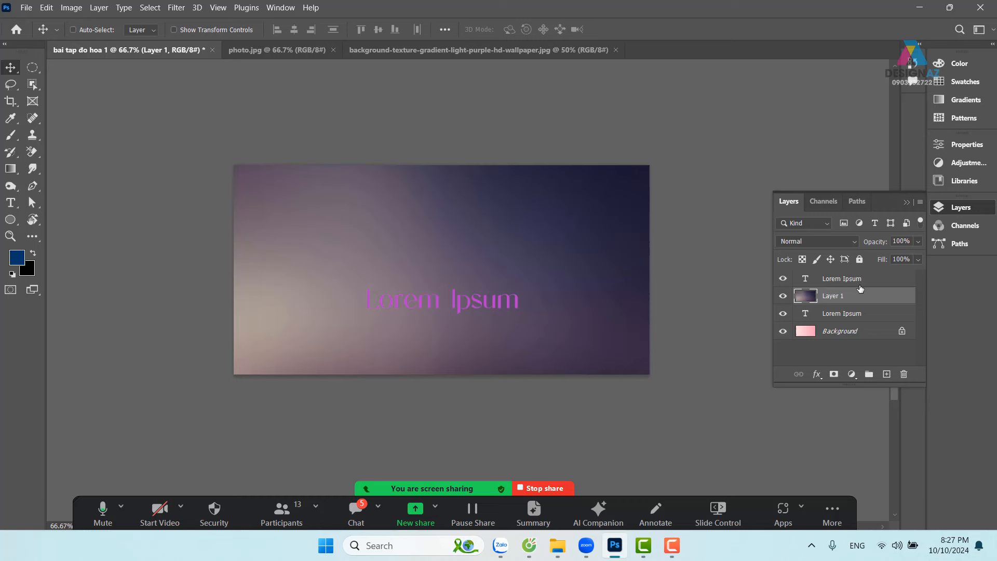
left_click(860, 285)
key("ctrl+[")
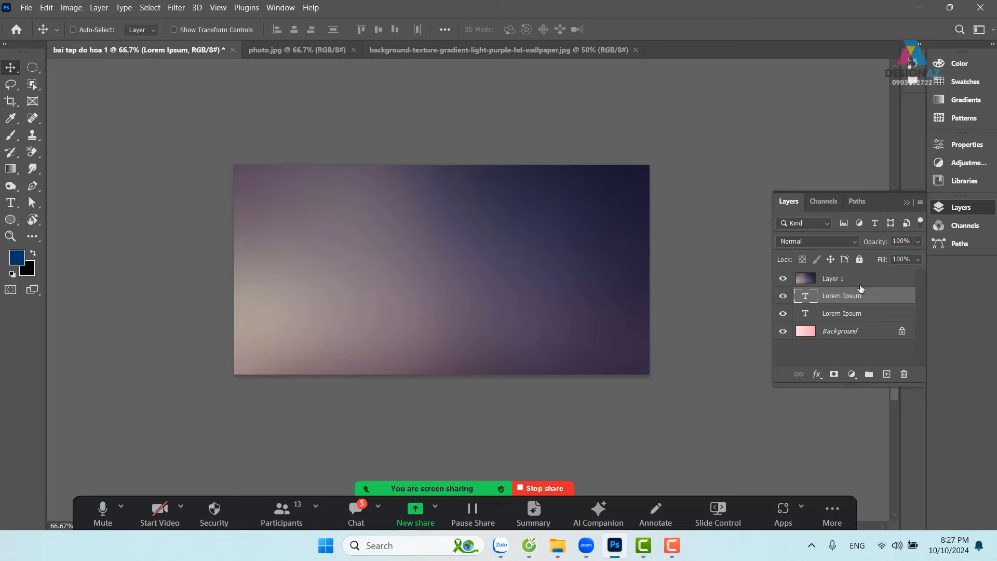
left_click(868, 280)
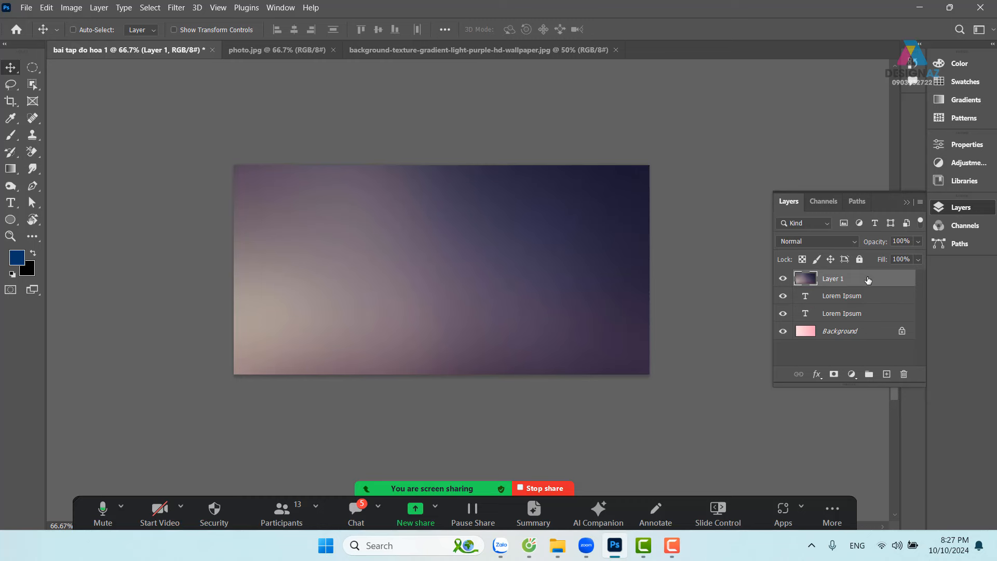
key("ctrl+[")
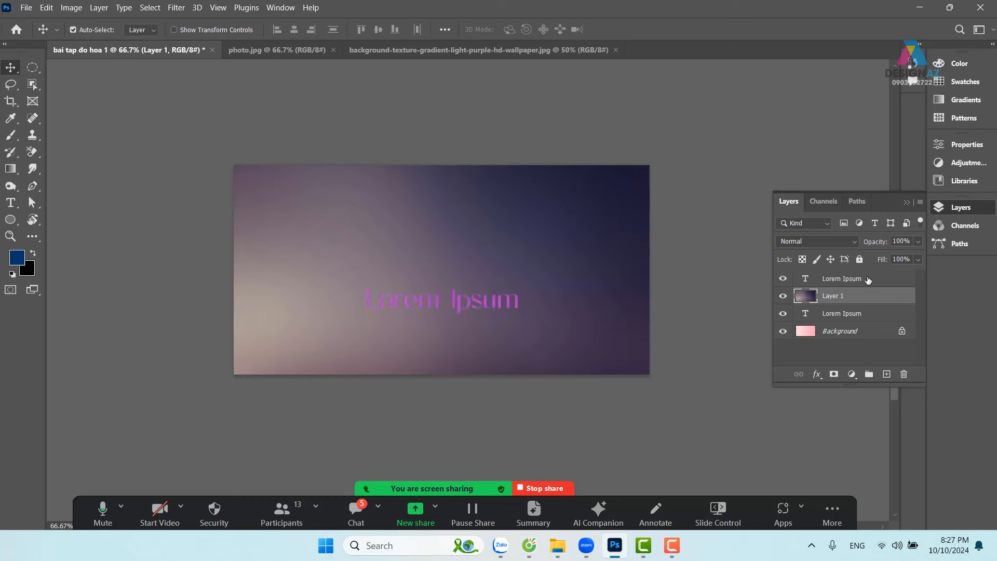
key("ctrl+[")
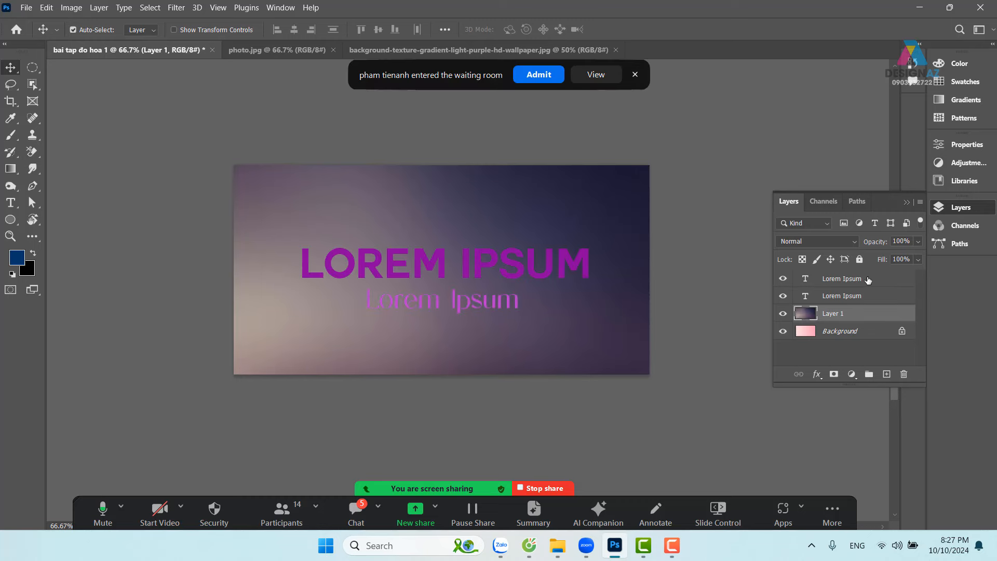
Admit the waiting participant to the video meeting
left_click(540, 77)
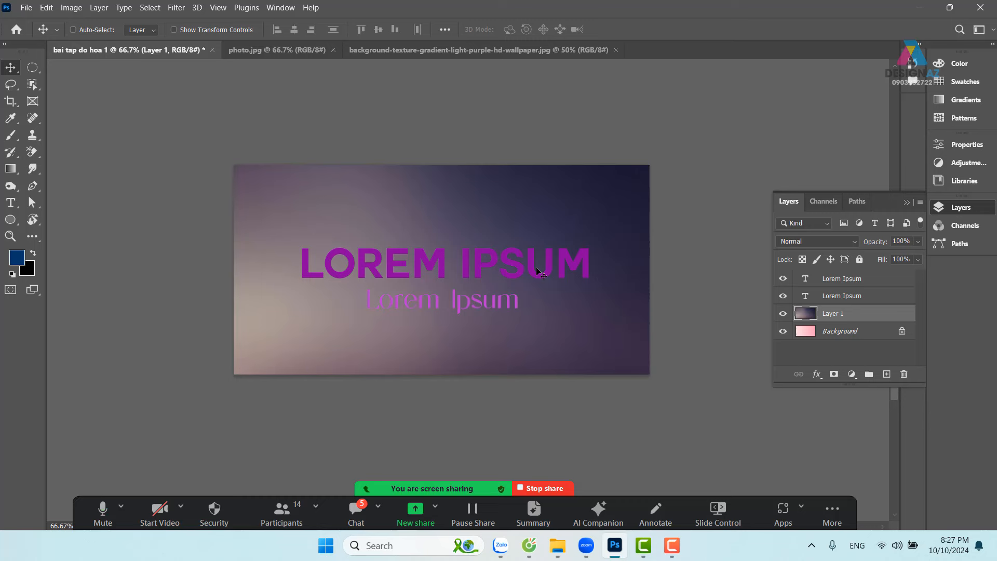
Bring the gradient texture layer to the top of the stack, and reorder it directly above the Background layer
key("ctrl")
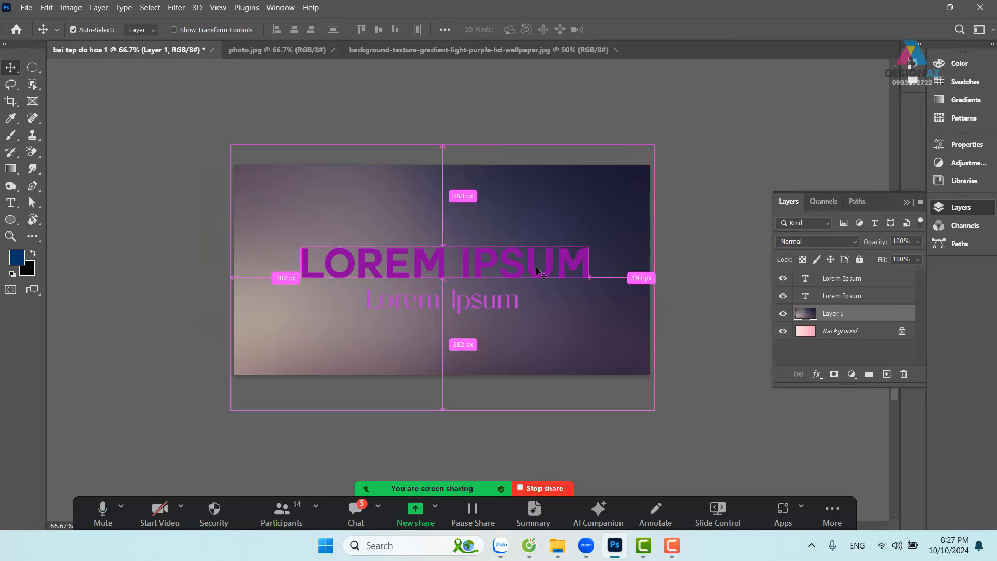
key("ctrl+bracketright")
key("ctrl+bracketright")
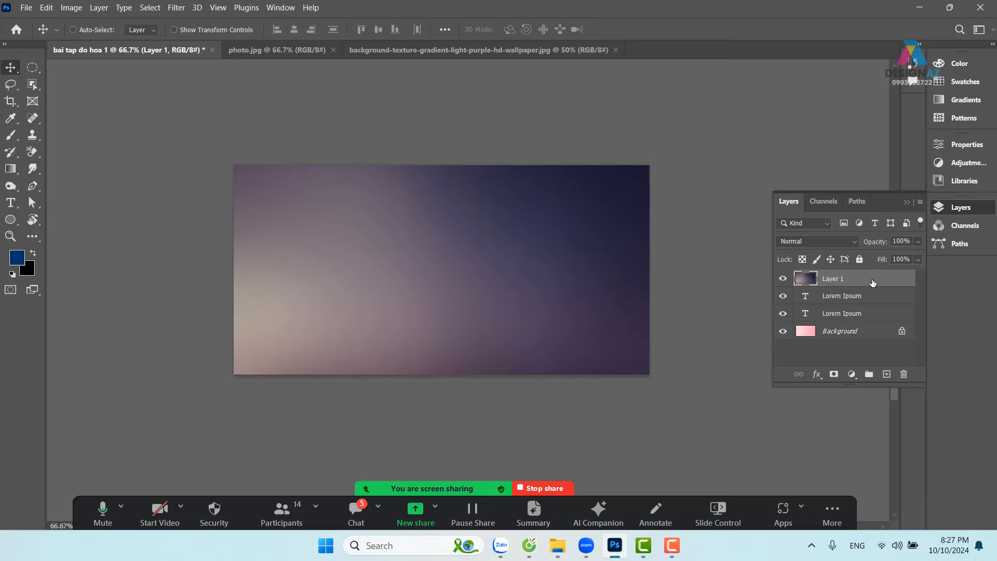
left_click_drag(873, 283, 873, 299)
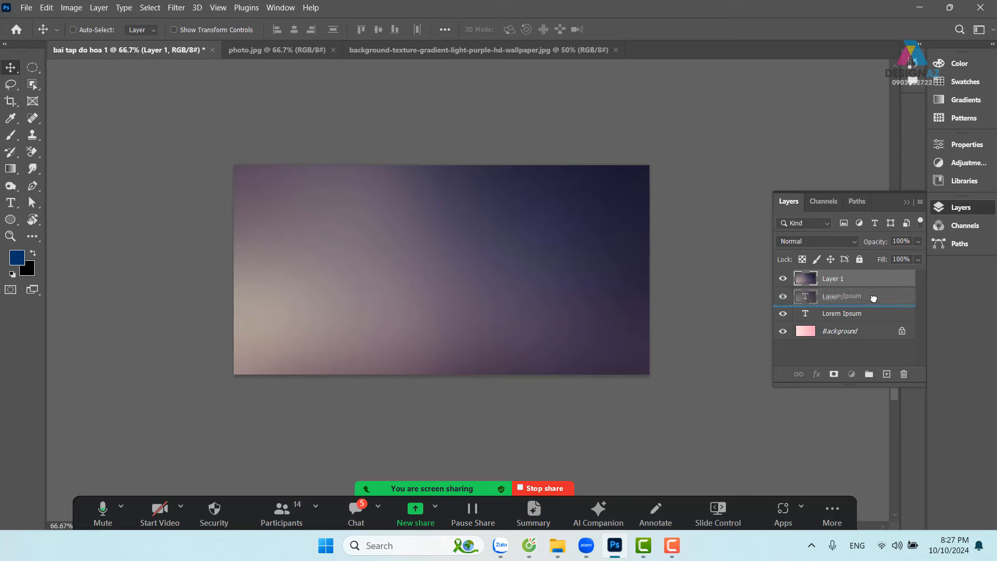
left_click_drag(873, 298, 860, 321)
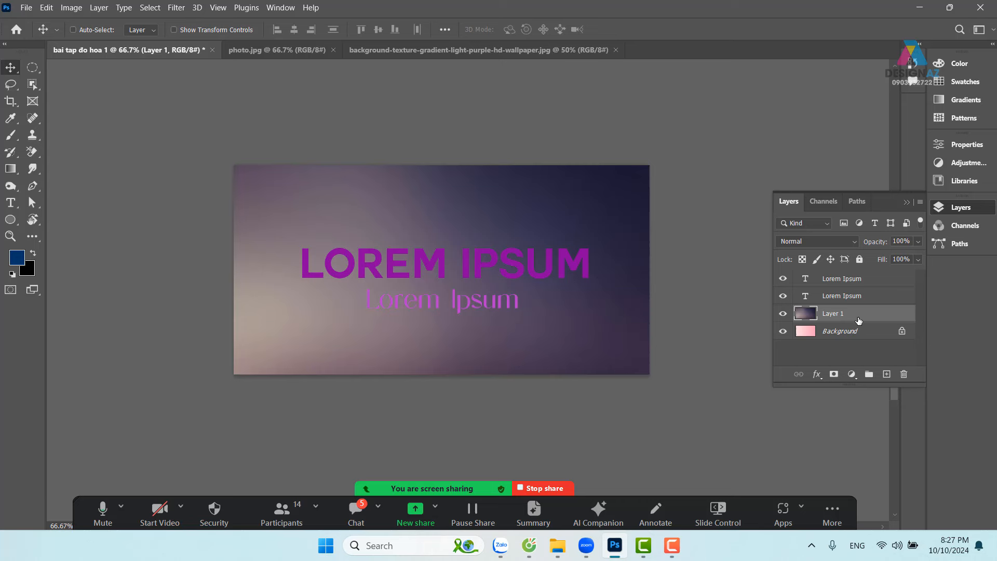
Delete the purple gradient texture layer, Layer 1, and confirm the deletion
right_click(626, 184)
left_click(644, 189)
left_click(904, 374)
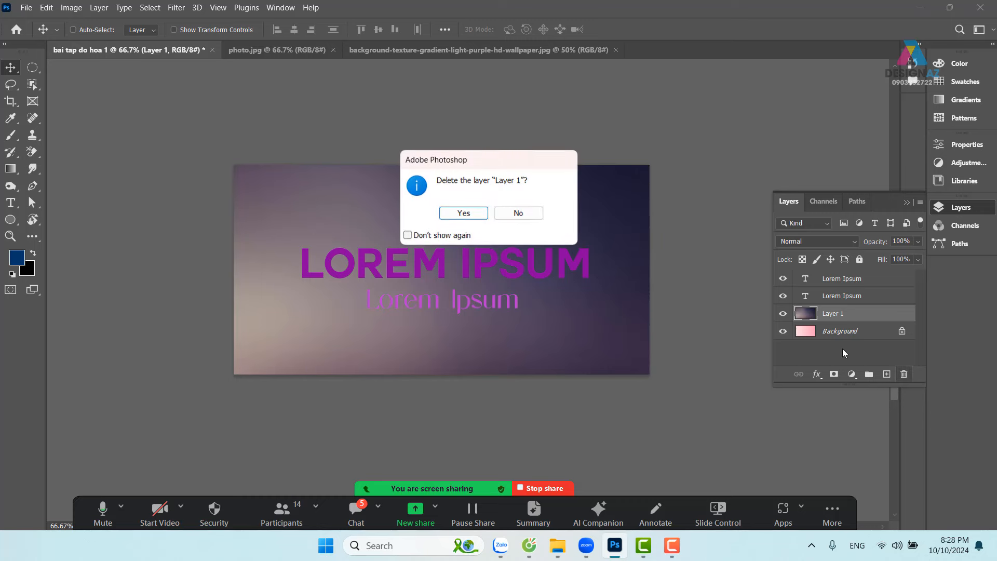
left_click(483, 215)
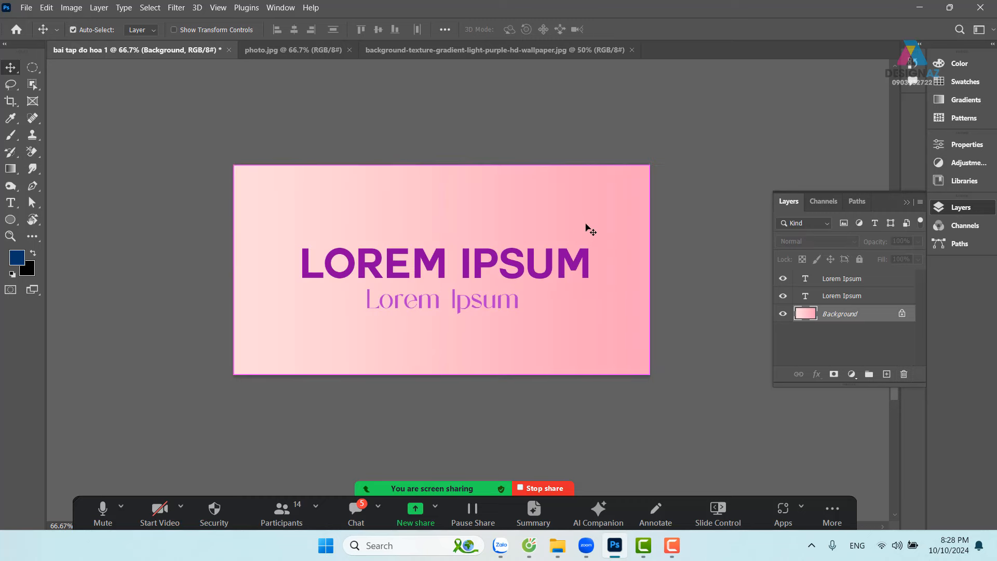
Start opening another image and browse to the texture folder inside Backgroud
key("ctrl+o")
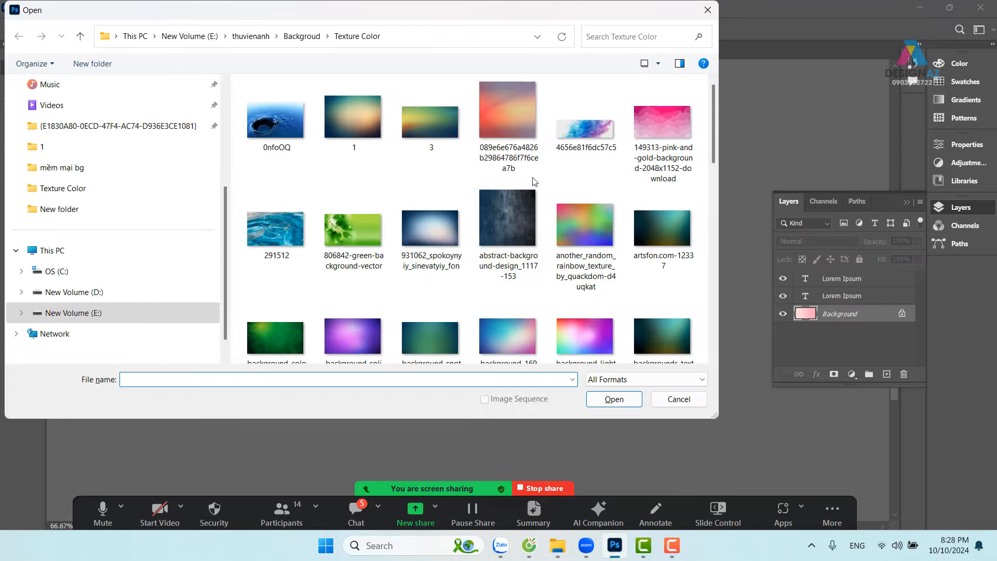
scroll(535, 181, "down", 5)
scroll(534, 182, "up", 5)
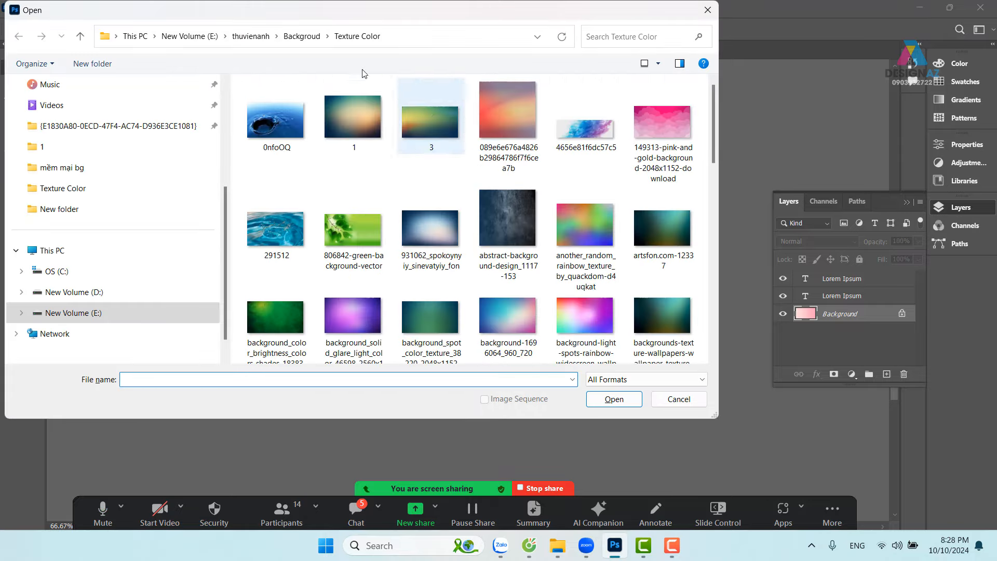
left_click(301, 38)
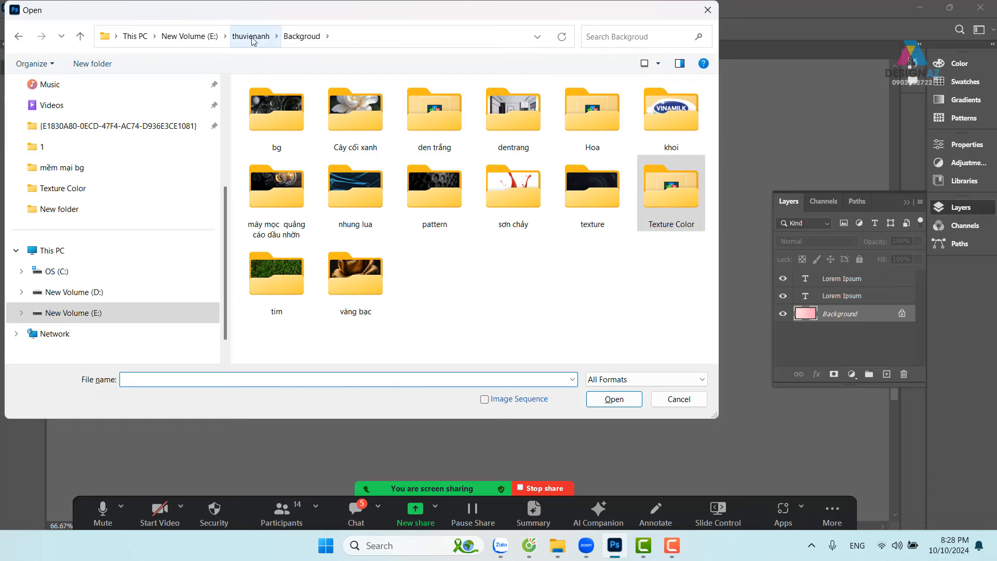
double_click(591, 198)
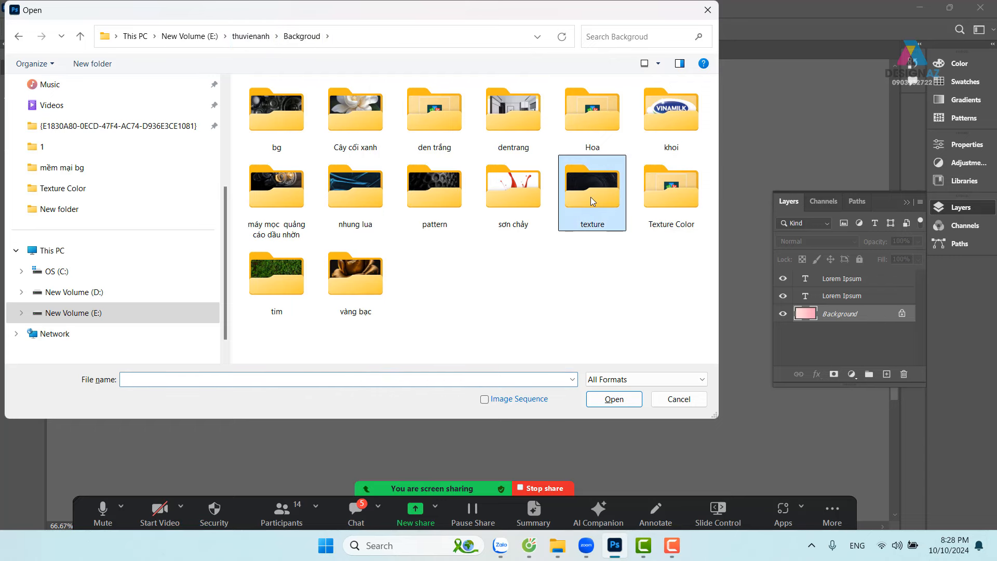
Open the pink and purple bokeh image artsfon.com-40799 from the texture folder
scroll(542, 207, "down", 5)
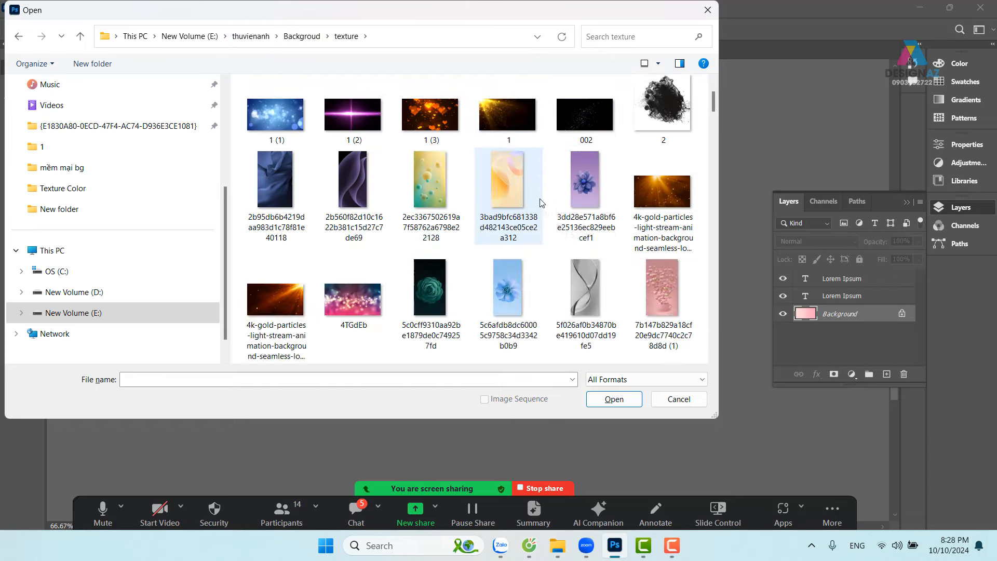
scroll(542, 203, "down", 3)
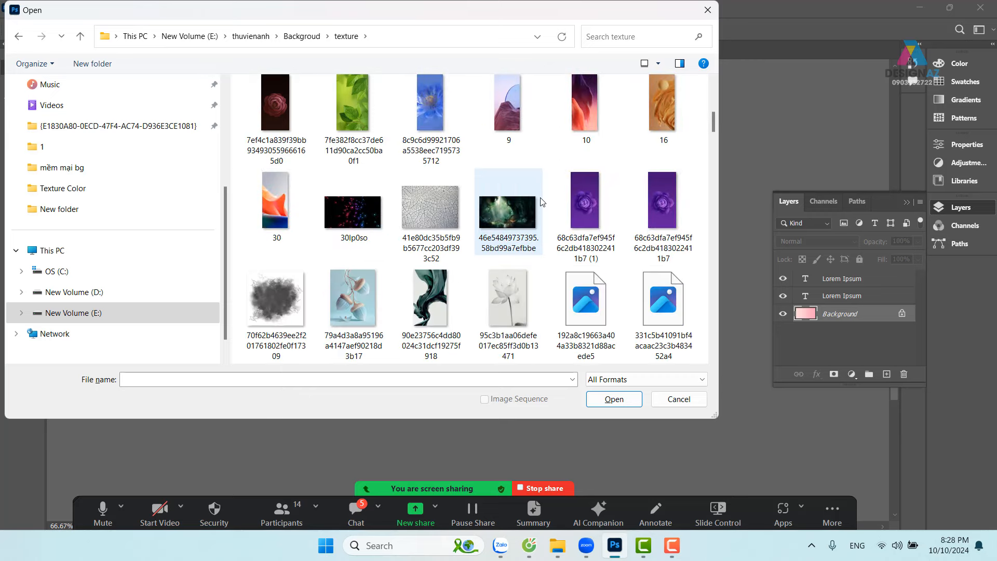
scroll(542, 202, "down", 3)
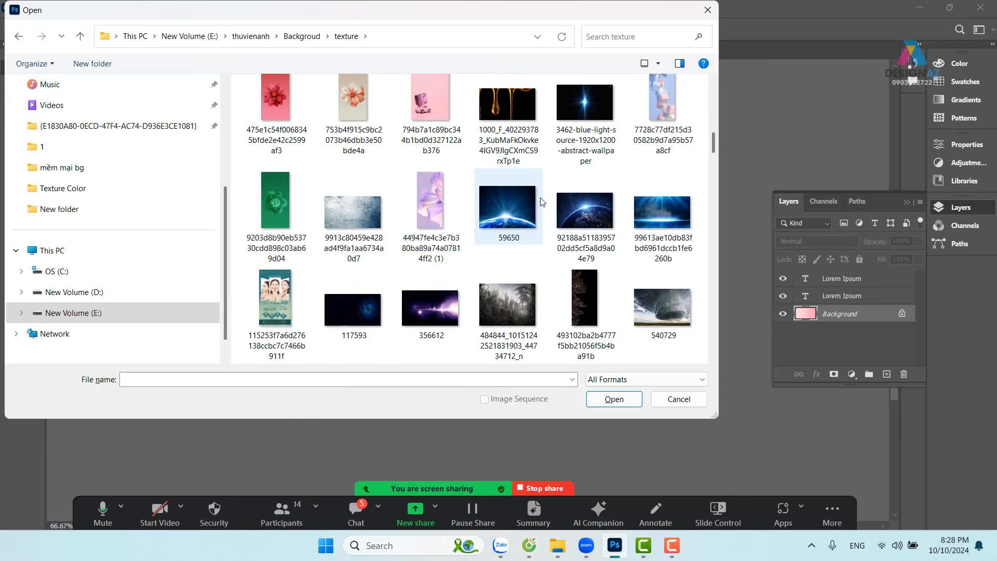
scroll(543, 201, "down", 10)
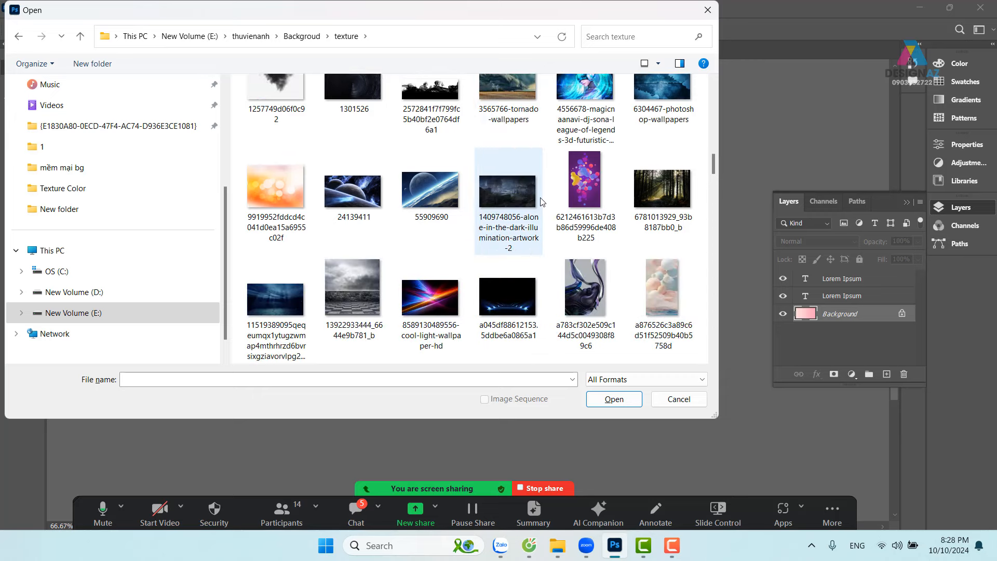
scroll(543, 201, "down", 2)
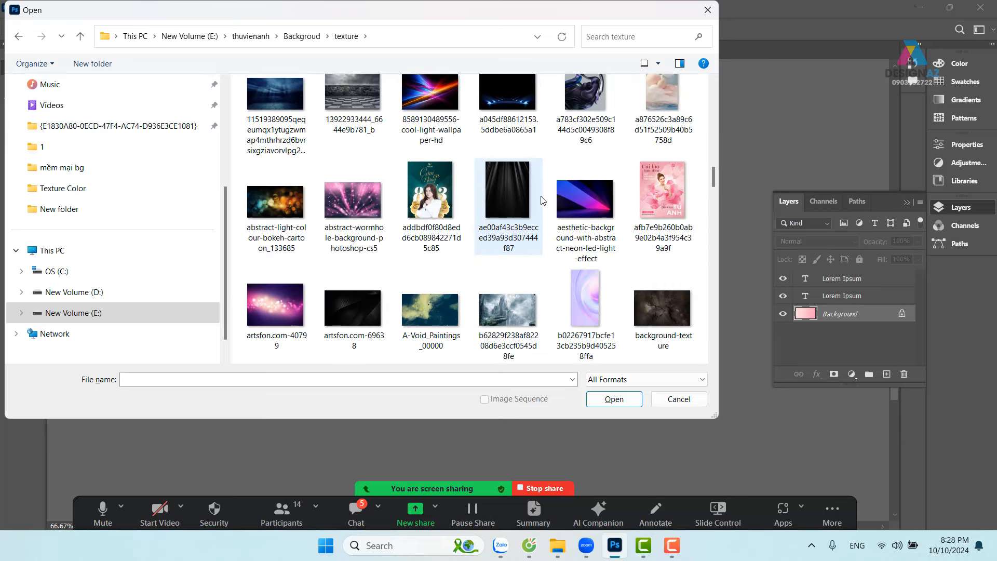
scroll(543, 200, "down", 1)
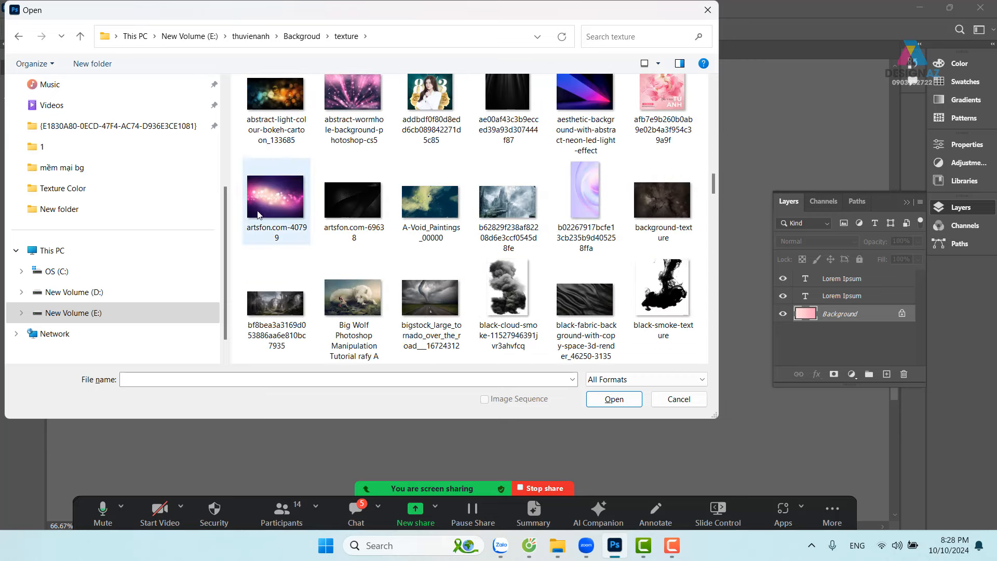
left_click(255, 198)
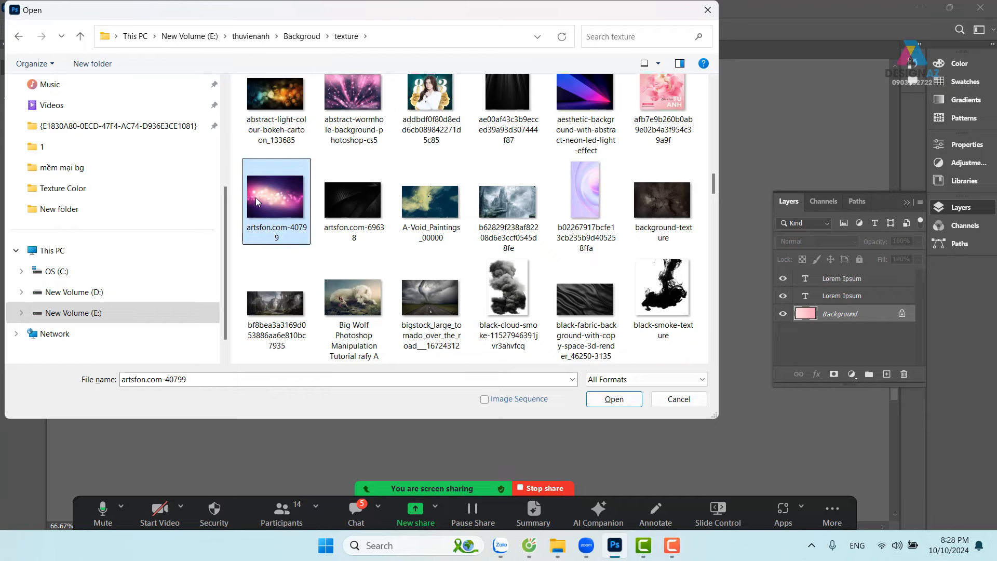
left_click(637, 402)
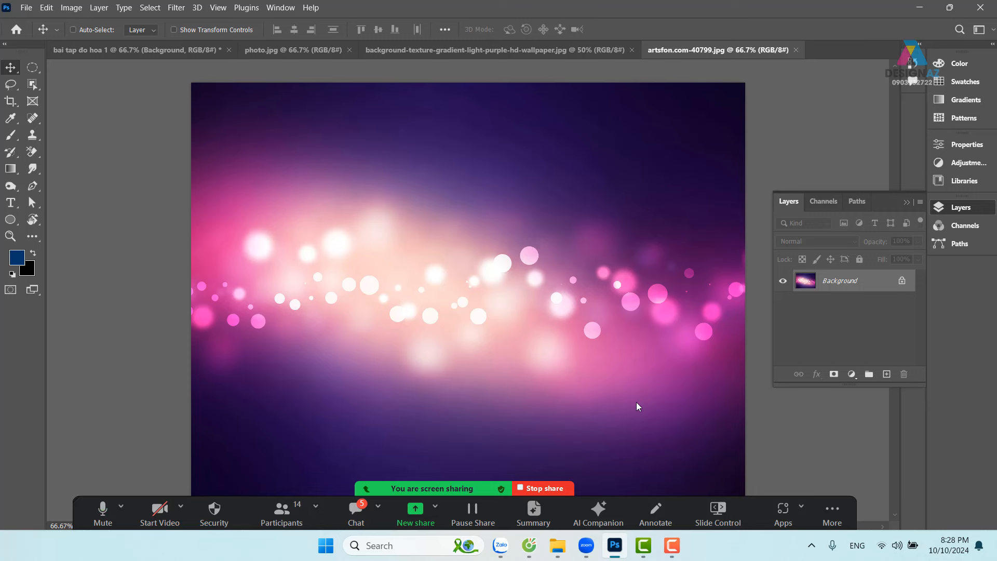
Copy the whole bokeh image and paste it above the text layers in the bai tap do hoa 1 document
key("ctrl+a")
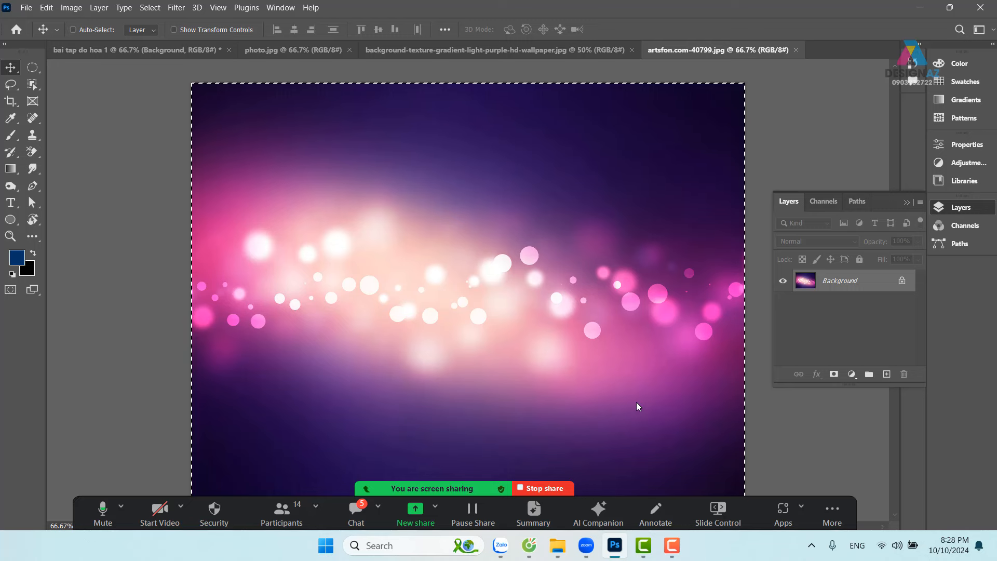
left_click(146, 49)
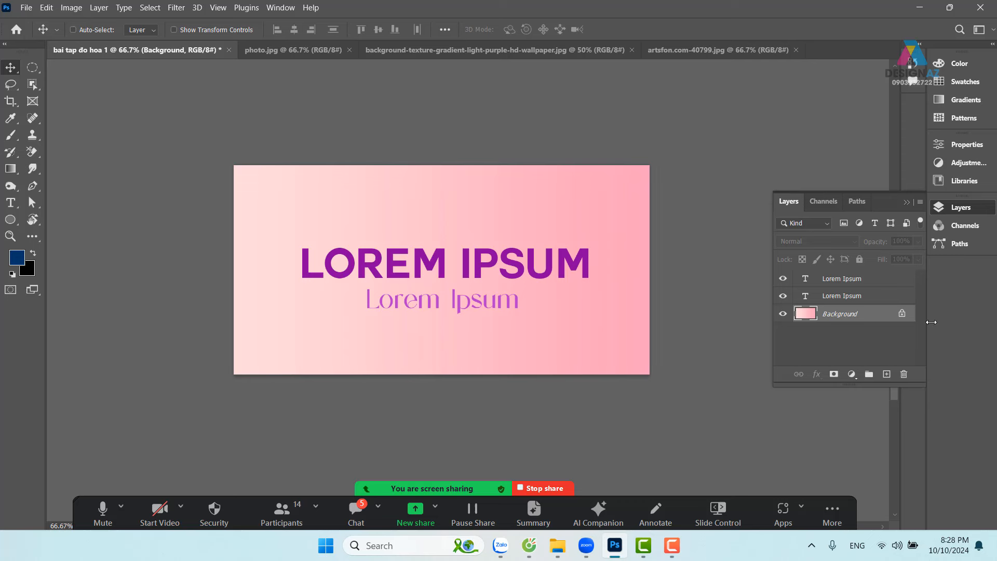
left_click(858, 279)
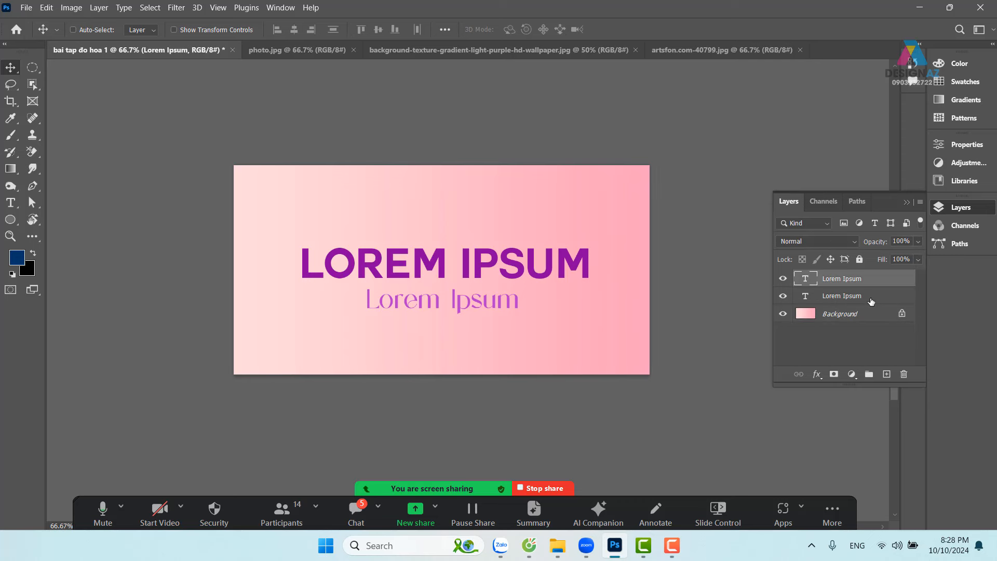
key("ctrl+v")
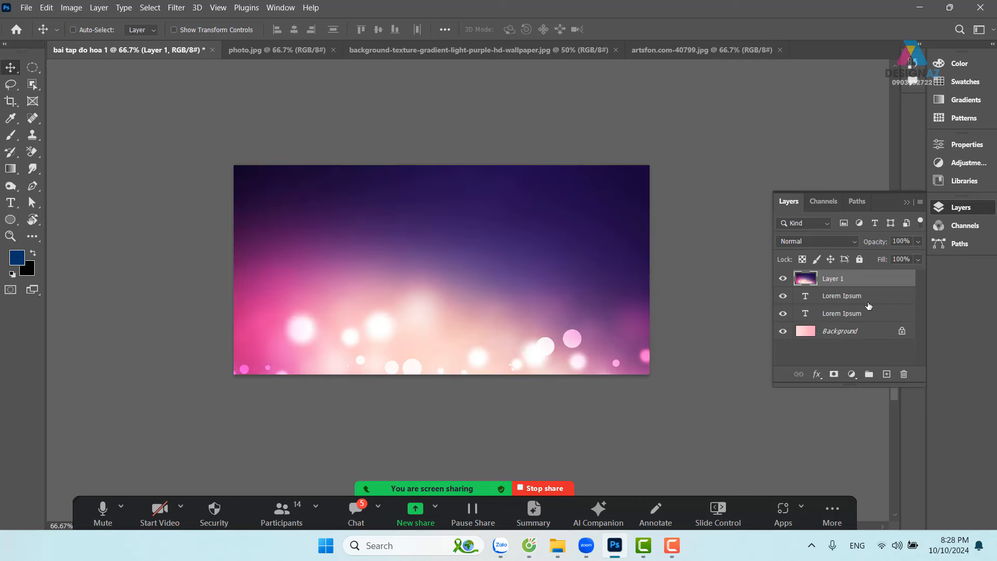
Scale the bokeh layer proportionally to about 77.25%, position it at about X 582 px, Y 280.5 px over the canvas, and apply the transform
left_click_drag(536, 348, 520, 260)
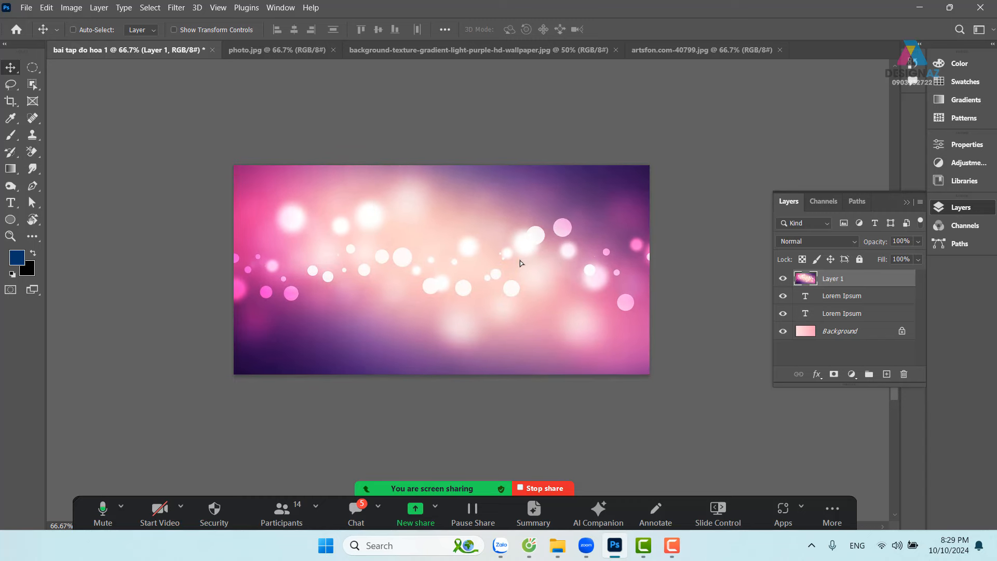
key("ctrl+t")
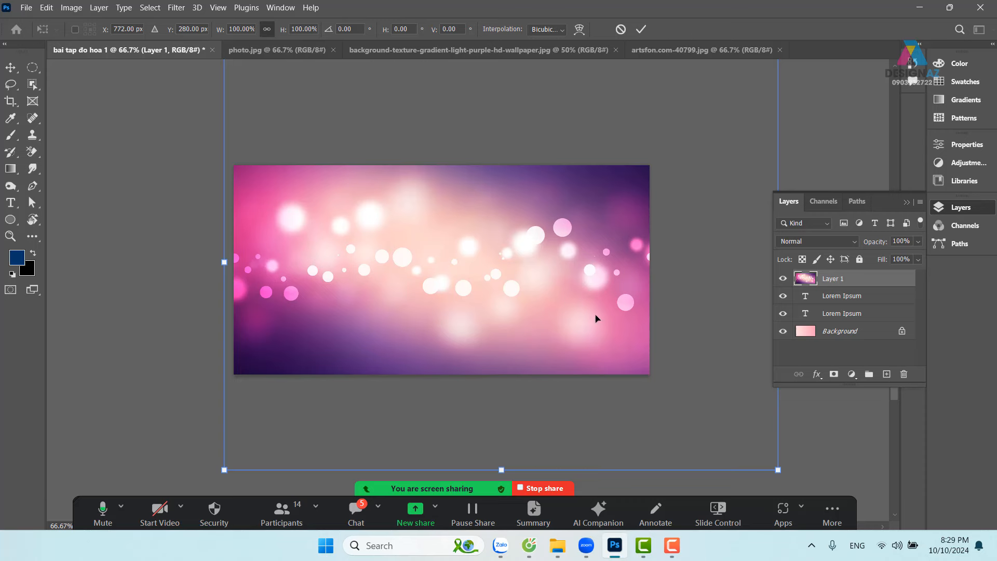
left_click_drag(778, 471, 657, 358)
left_click_drag(562, 275, 560, 322)
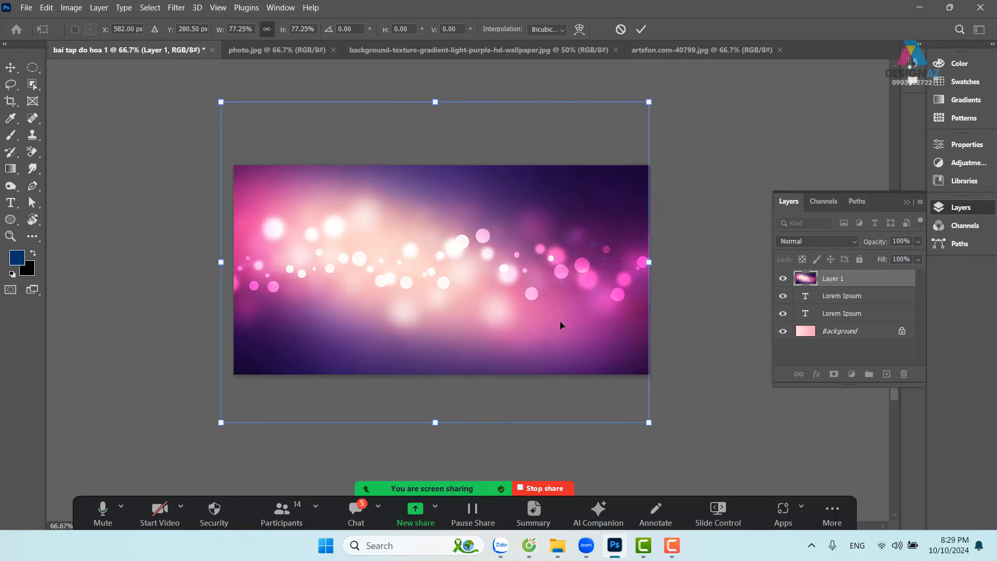
key("Return")
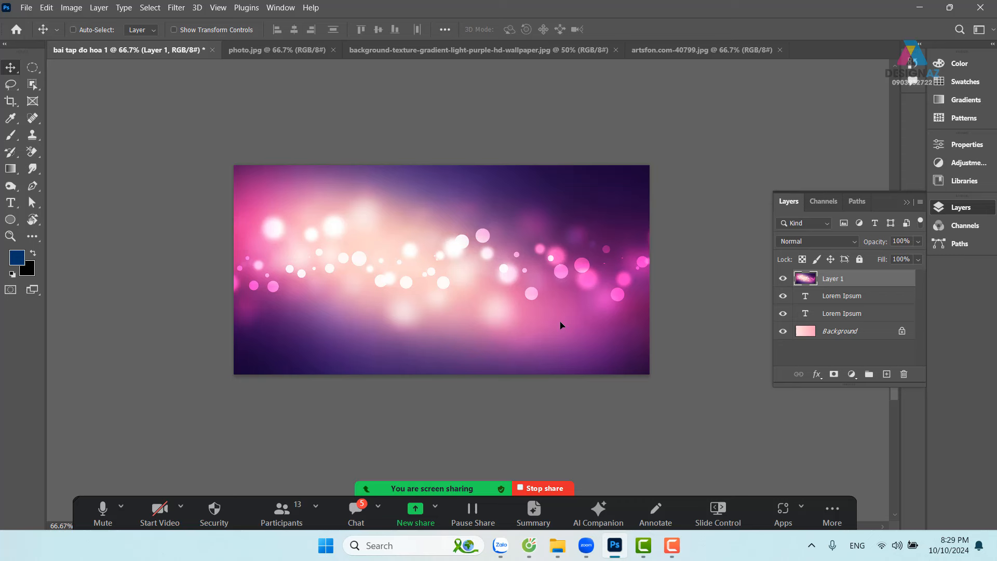
Send the bokeh layer below both Lorem Ipsum text layers
key("ctrl+bracketleft")
key("ctrl+bracketleft")
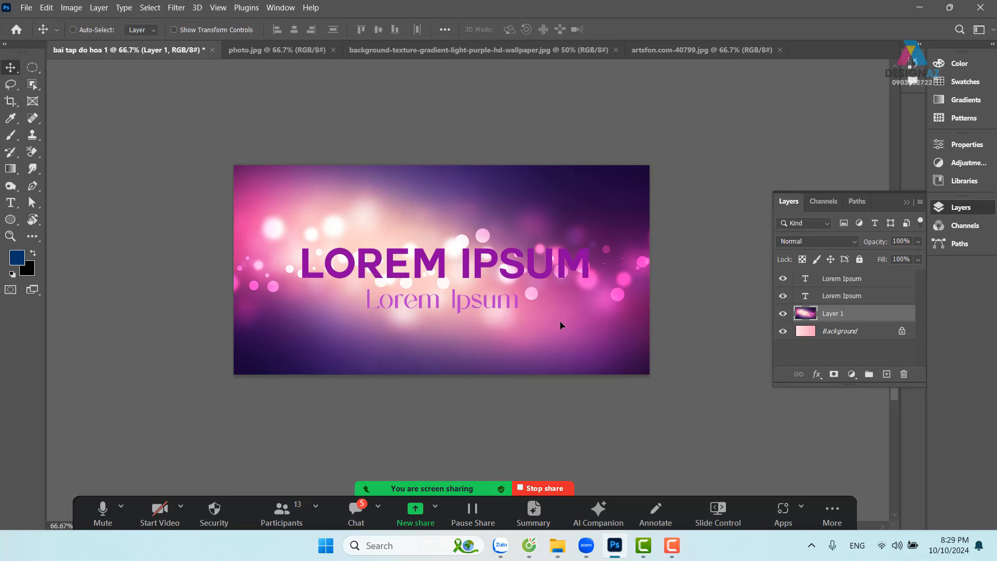
Try a white (ffffff) text color on the large LOREM IPSUM heading, and undo it
right_click(551, 258)
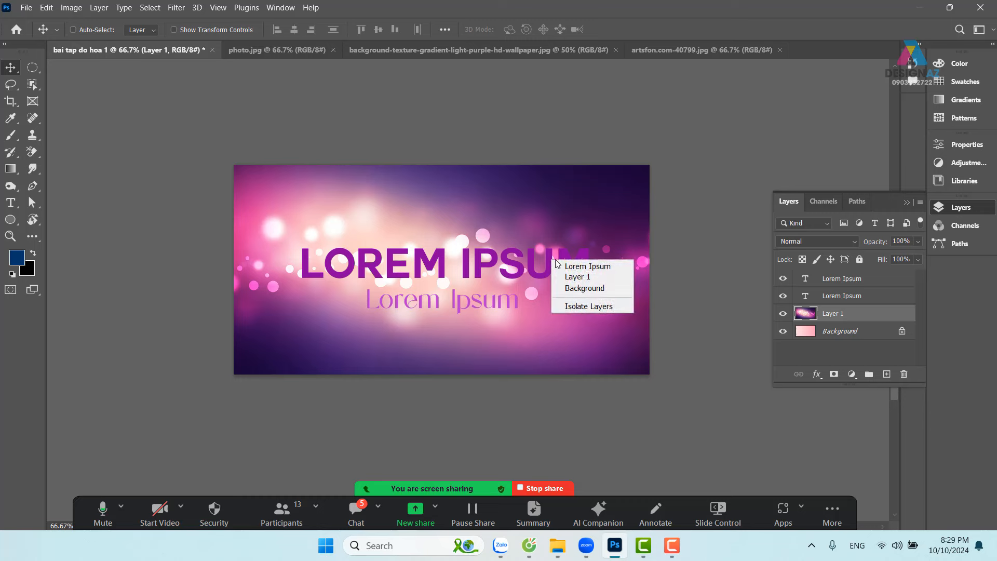
left_click(565, 266)
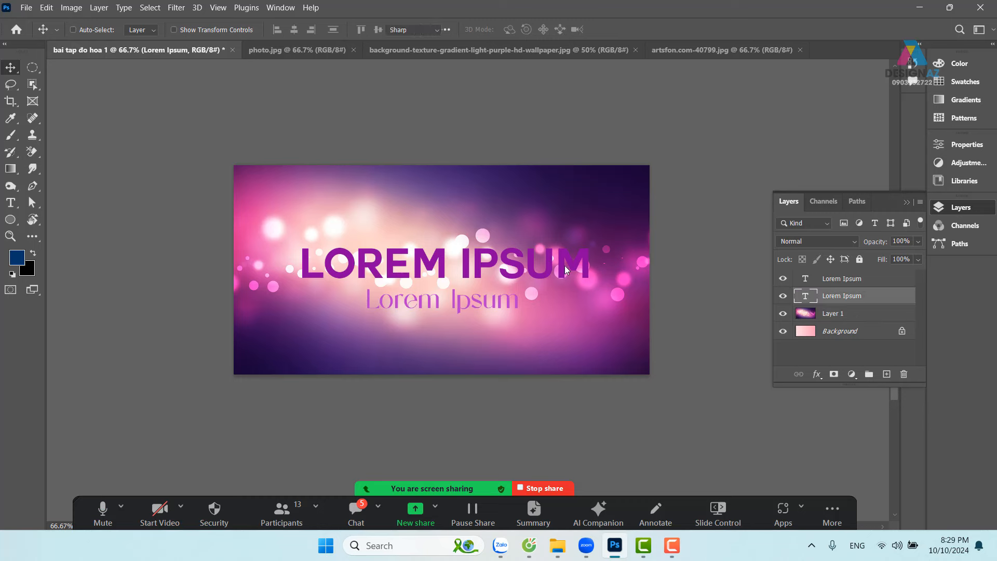
key("t")
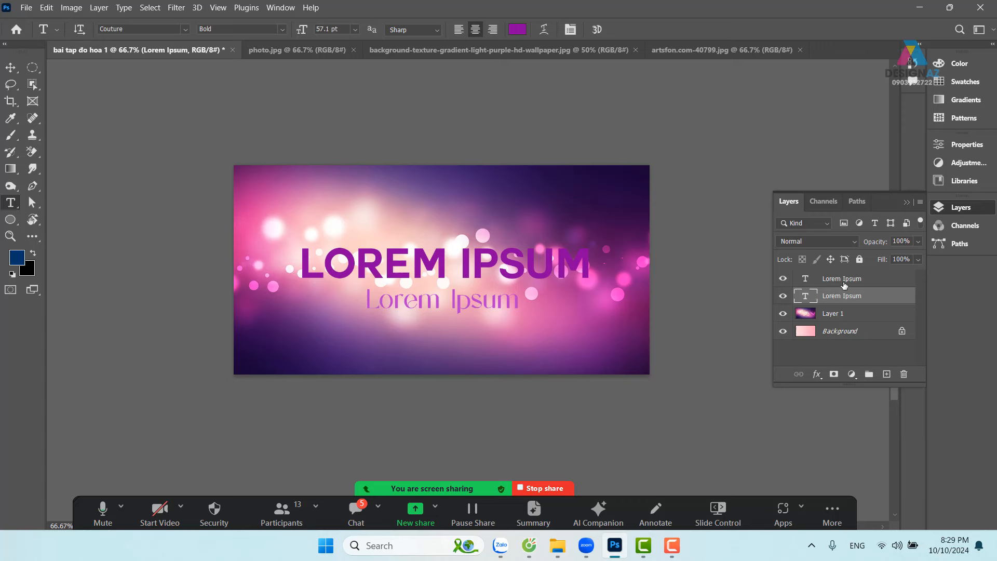
left_click(517, 30)
type("ffffff")
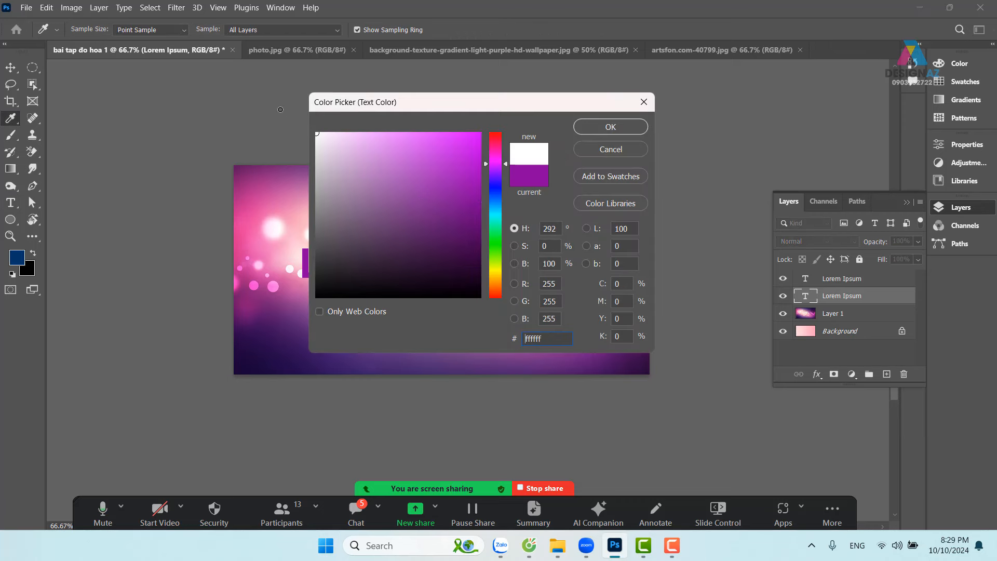
left_click(615, 126)
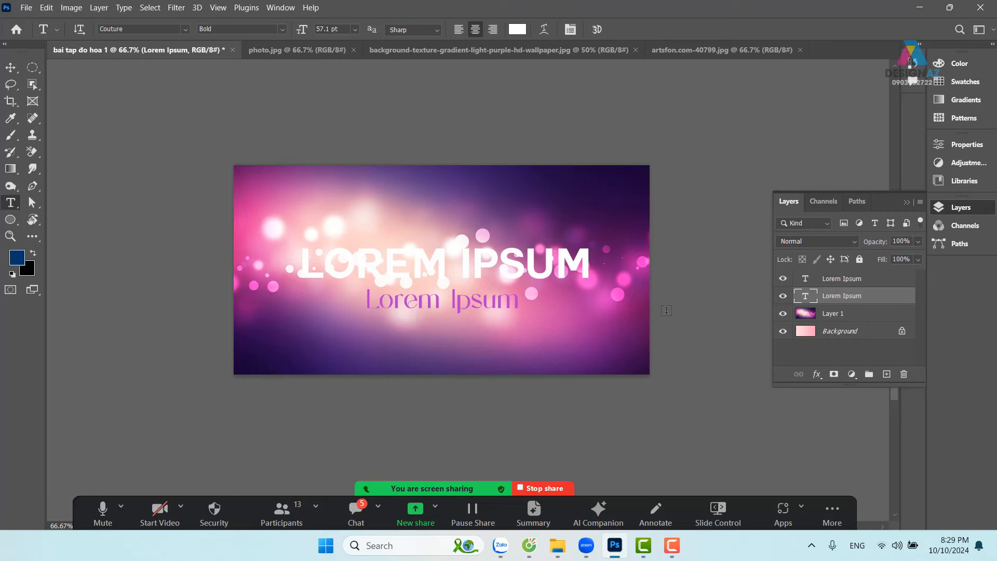
key("ctrl+z")
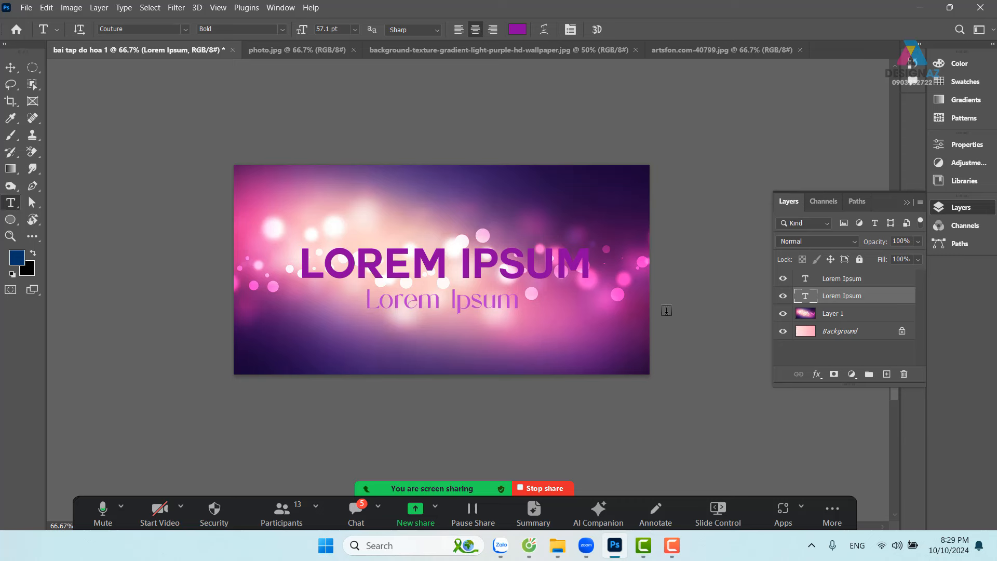
Undo the bokeh layer's move below the text layers and its last scaling and positioning
key("ctrl+bracketleft")
key("ctrl+bracketleft")
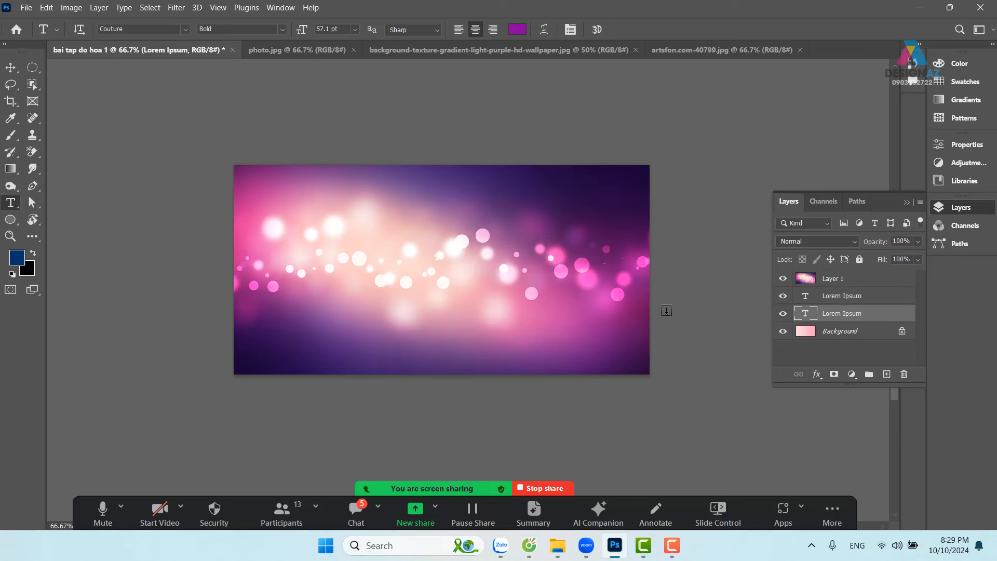
key("ctrl+z")
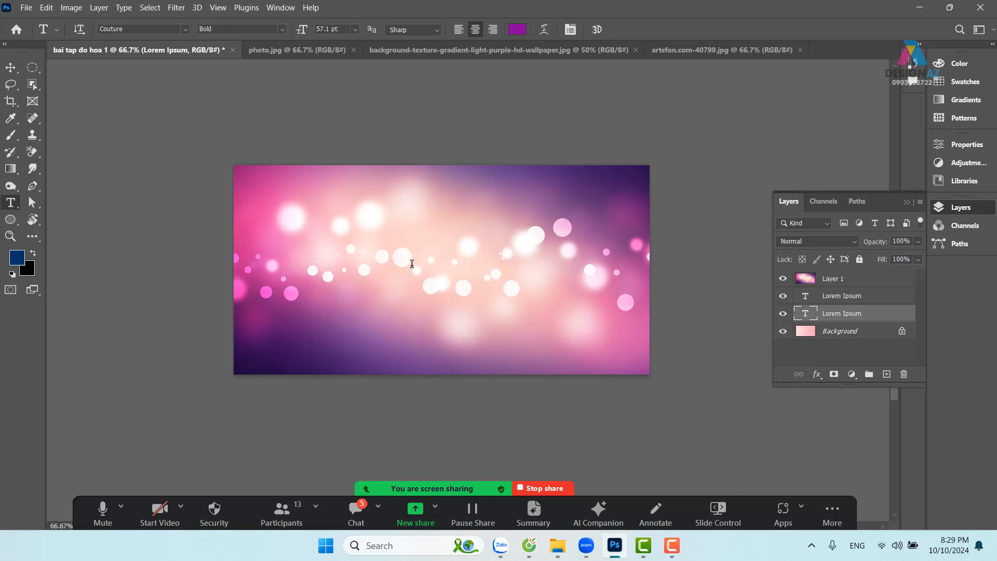
key("ctrl+z")
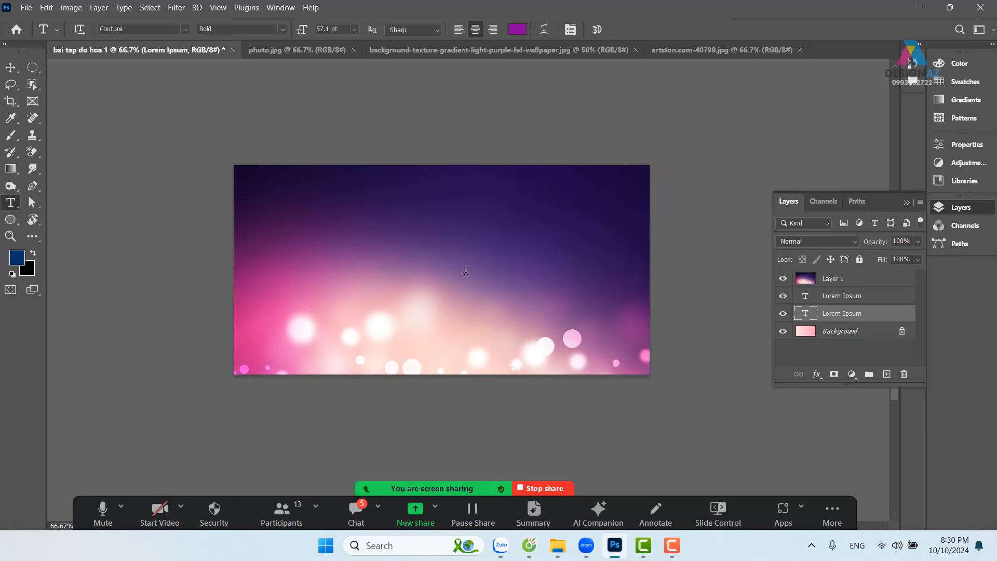
Shift the bokeh layer slightly upward over the canvas, and admit the waiting participant to the meeting
left_click(11, 67)
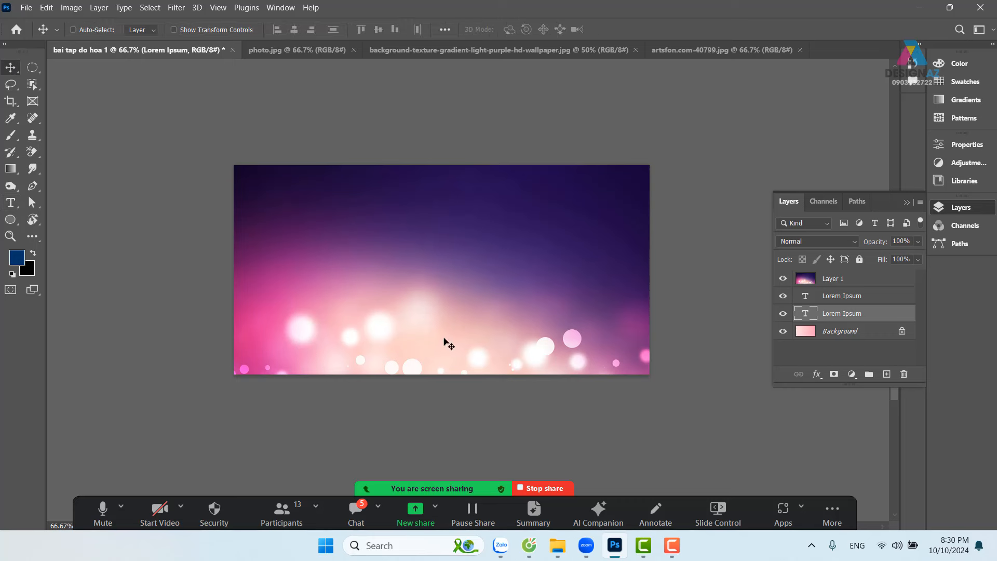
left_click_drag(469, 339, 466, 320)
left_click(873, 281)
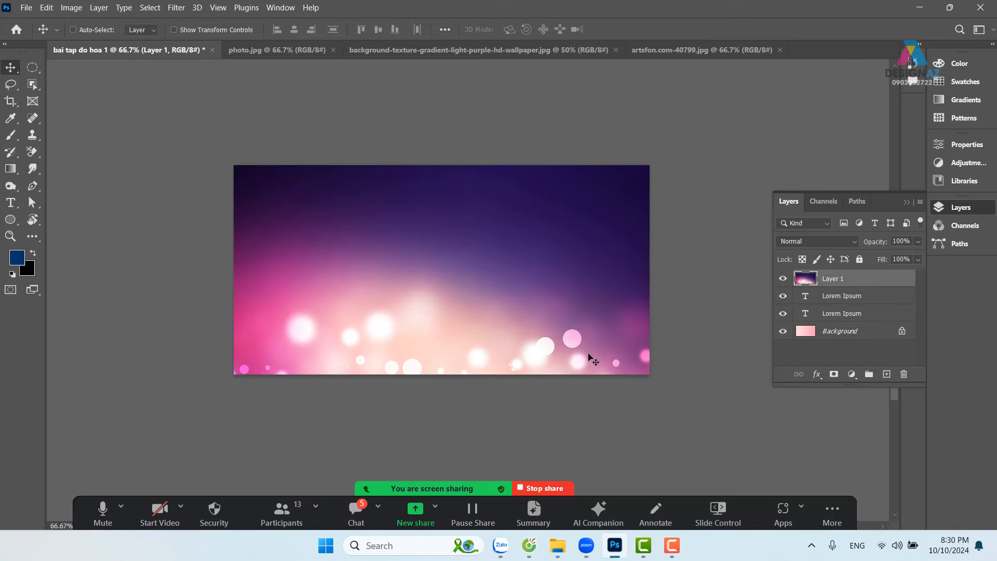
left_click_drag(591, 356, 582, 319)
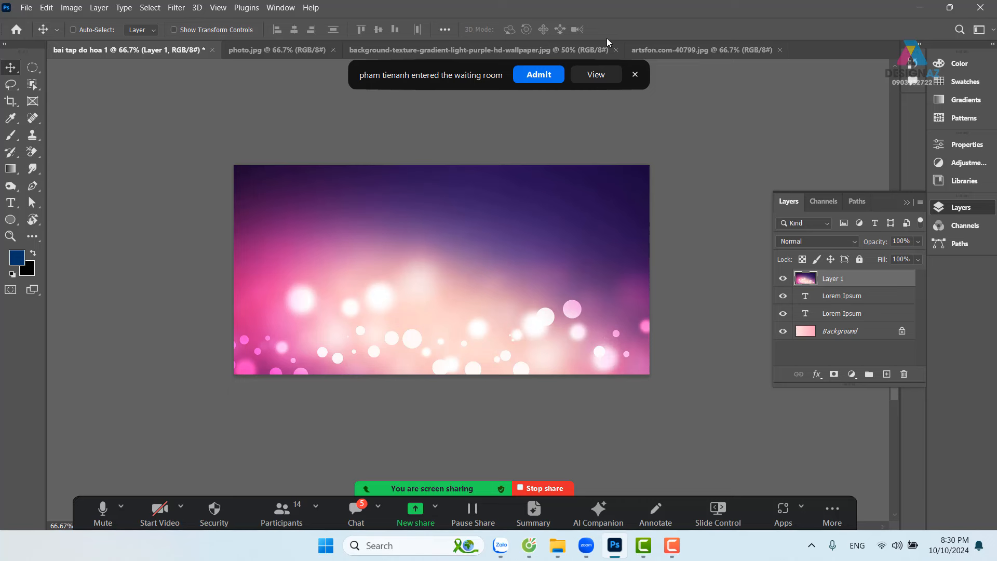
left_click(541, 76)
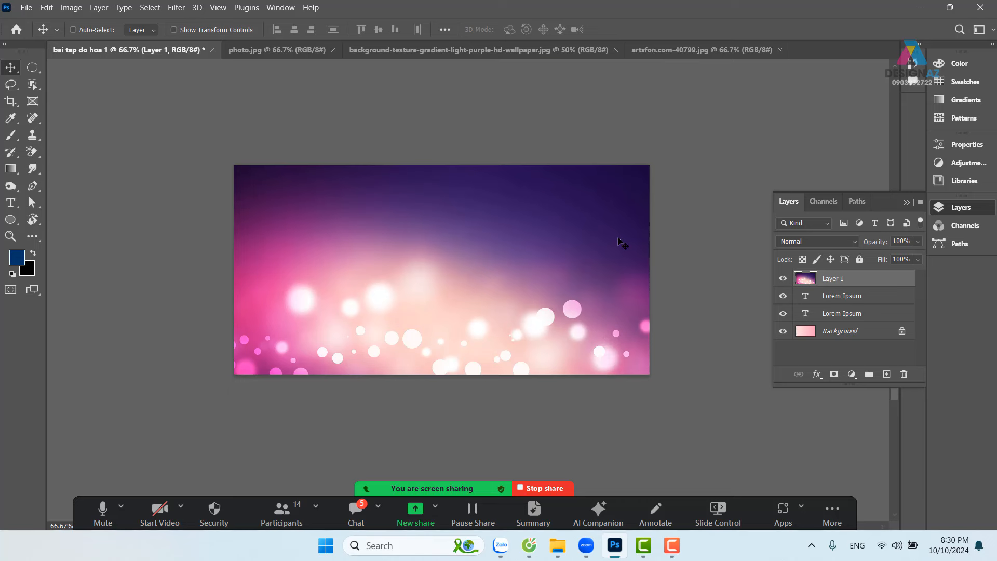
Send the bokeh layer below both Lorem Ipsum text layers and shift it down so its dark purple area lies behind the heading
key("ctrl")
left_click_drag(860, 289, 860, 289)
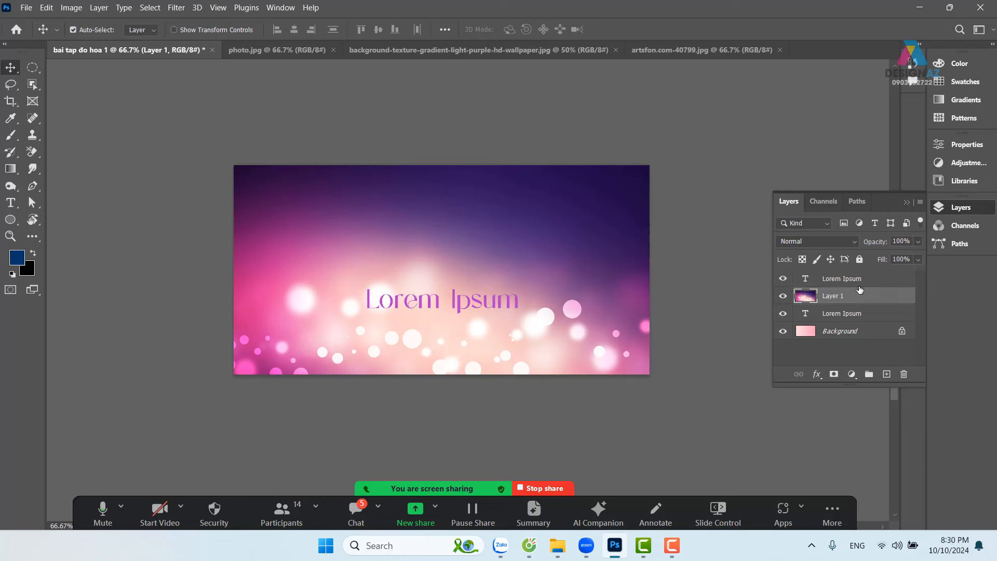
key("ctrl+bracketleft")
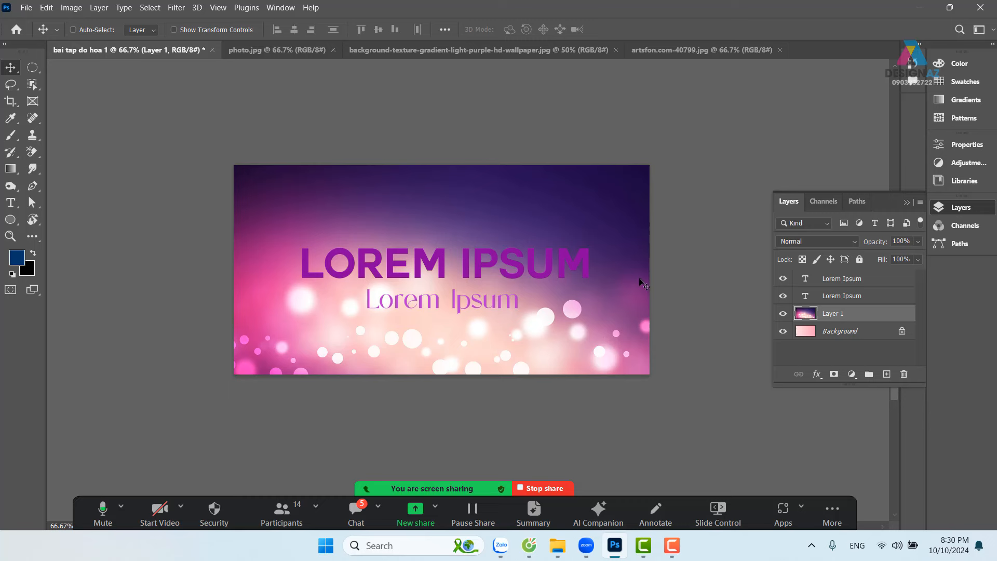
left_click_drag(619, 240, 618, 267)
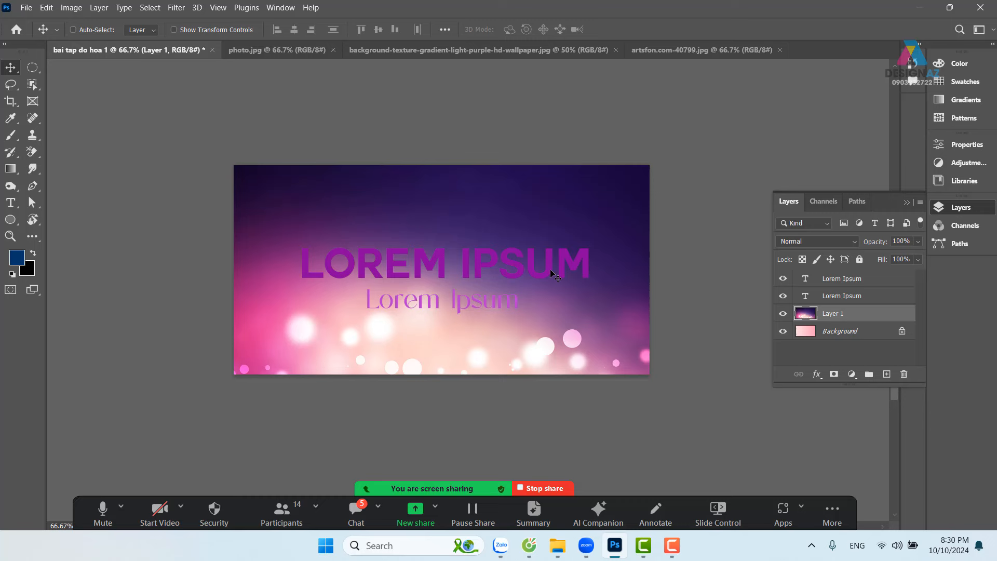
Set the text color of the large LOREM IPSUM heading to white, ffffff
right_click(430, 264)
left_click(446, 270)
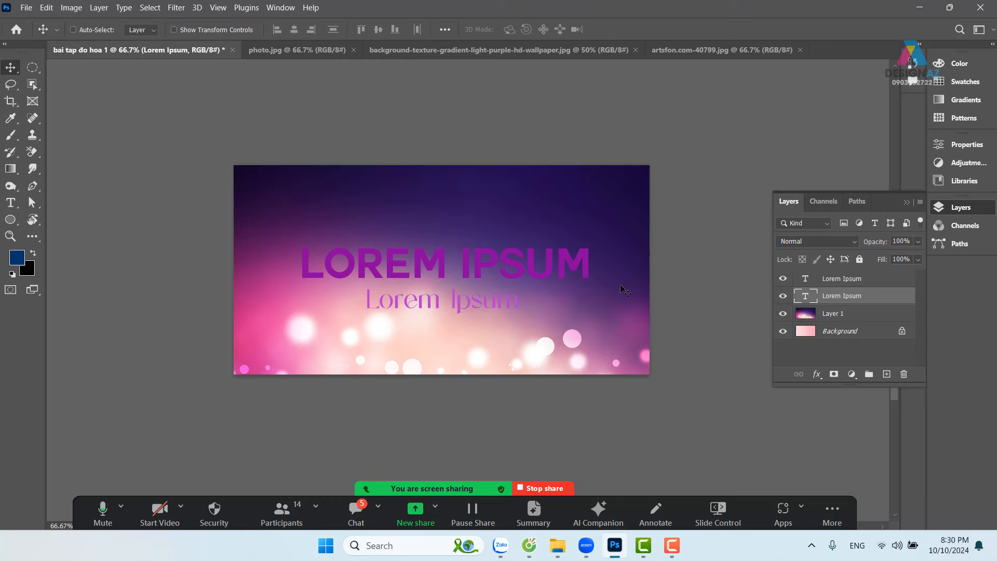
key("t")
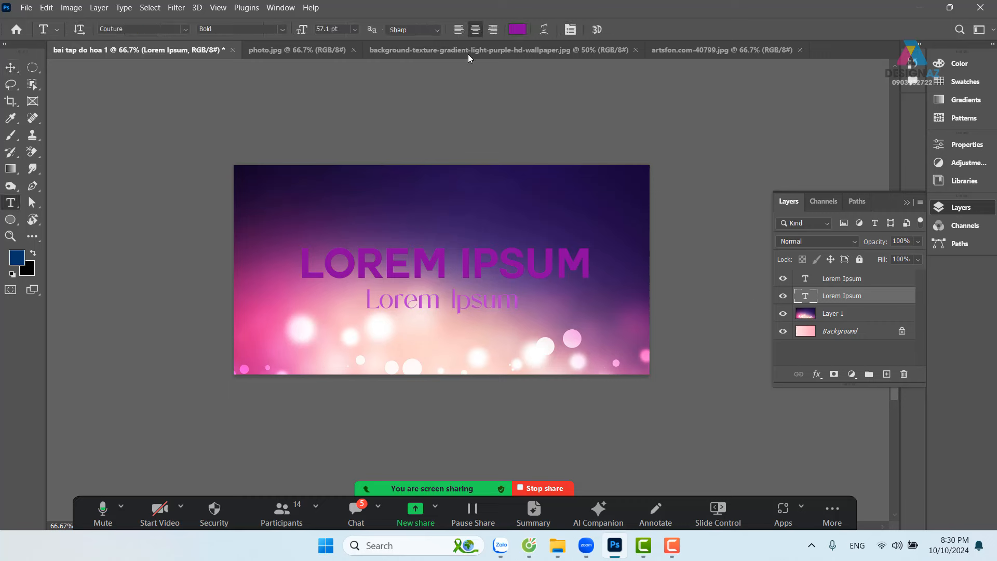
left_click(517, 29)
type("ffffff")
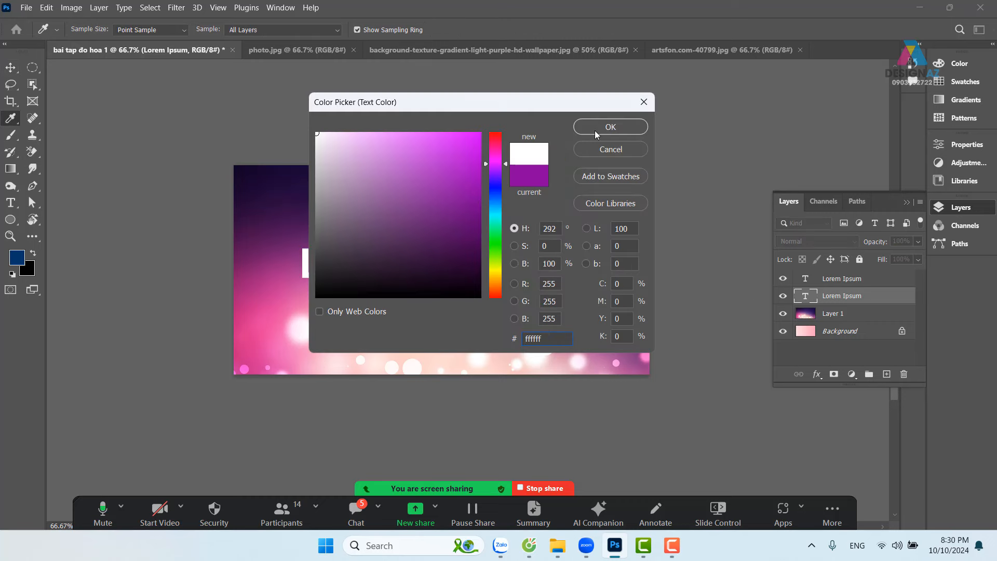
left_click(603, 129)
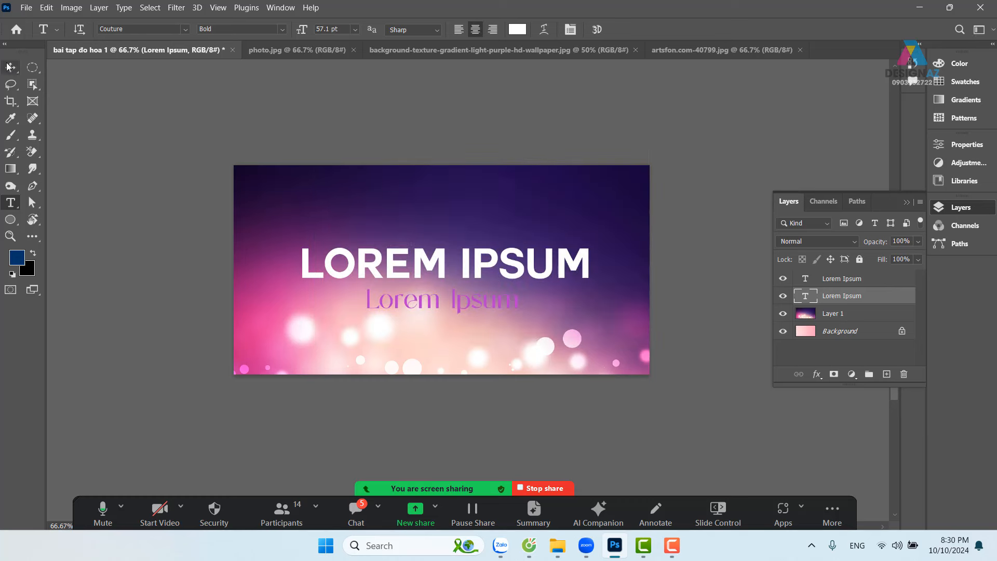
Set the text color of the smaller Lorem Ipsum line to white, ffffff
left_click(10, 67)
right_click(411, 298)
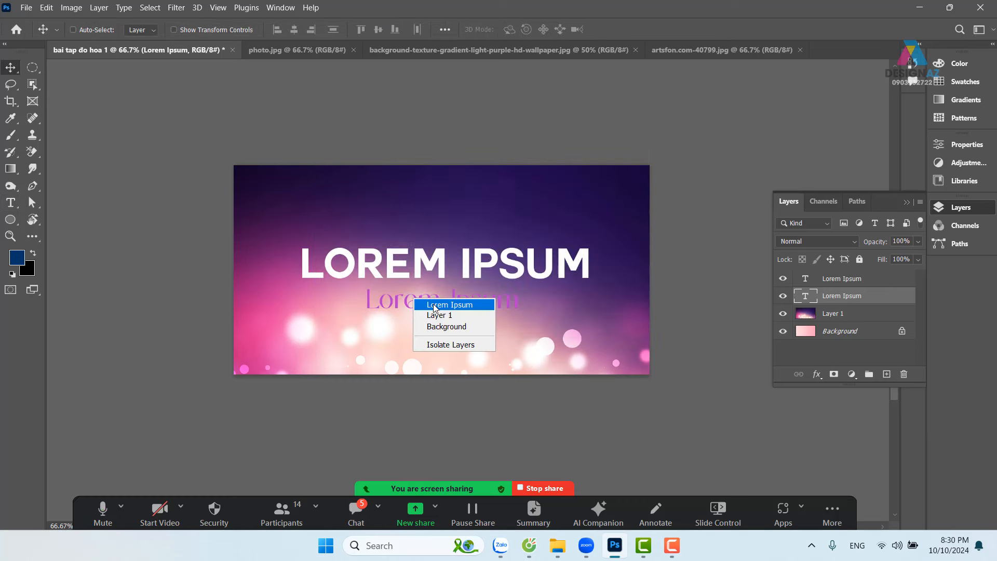
left_click(435, 305)
key("t")
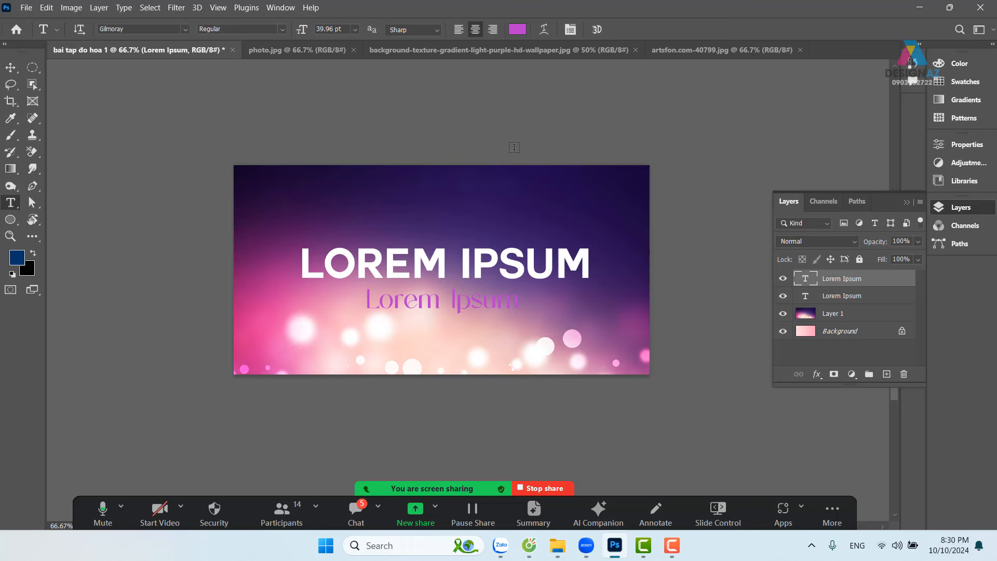
left_click(521, 30)
left_click(347, 153)
left_click(318, 134)
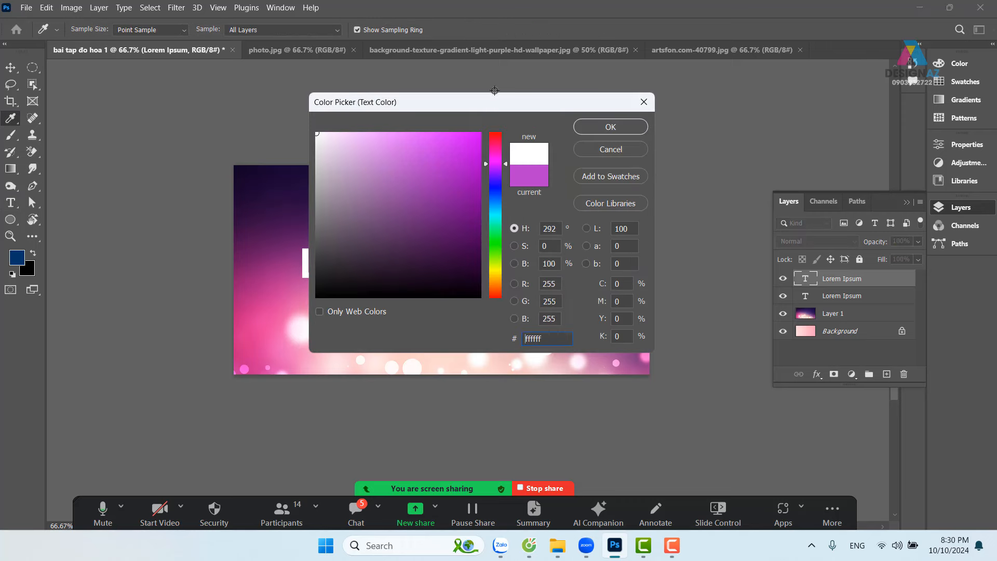
left_click(590, 127)
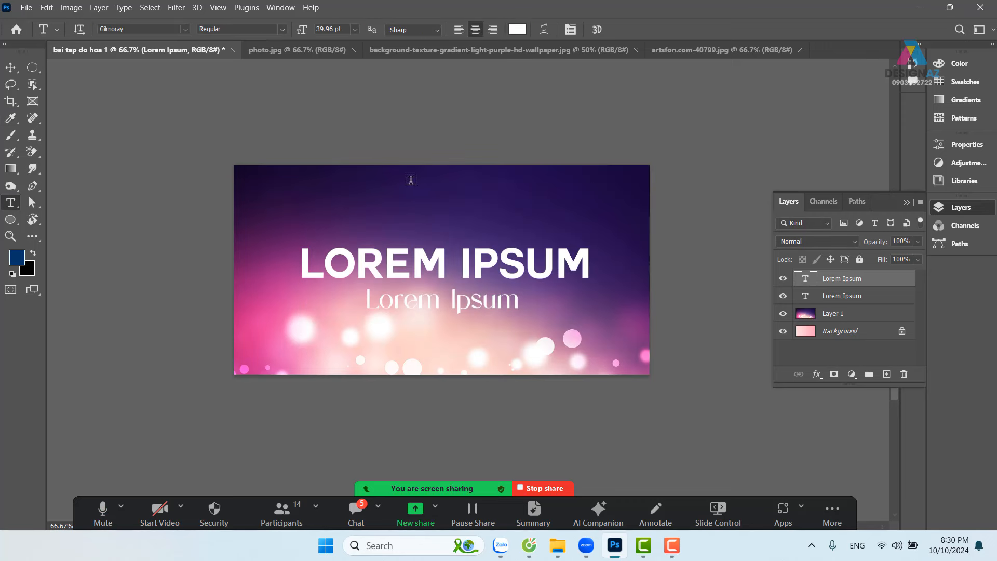
Move the bokeh layer upward so its bright dots sit behind both text lines
left_click(10, 67)
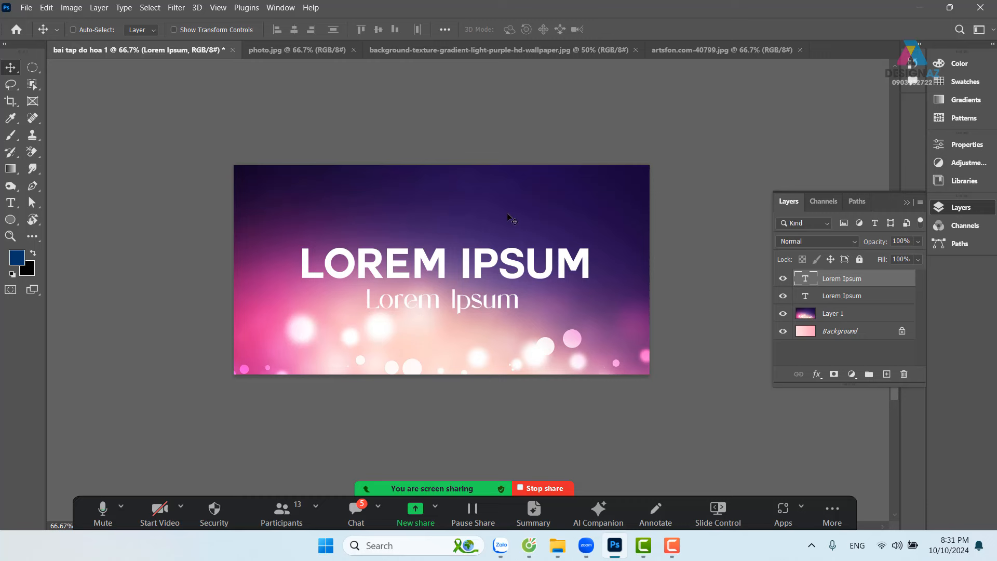
right_click(530, 203)
left_click(559, 210)
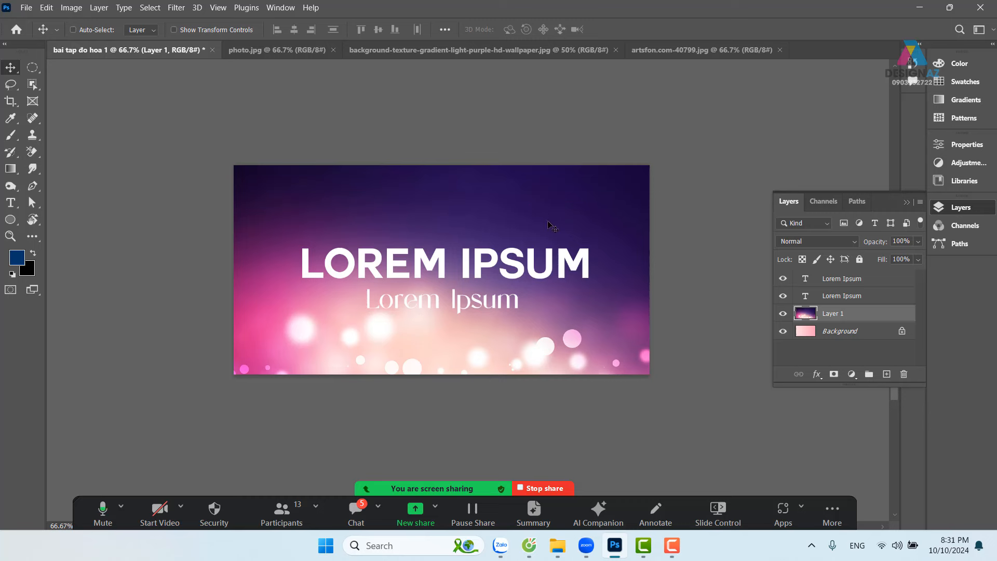
right_click(598, 210)
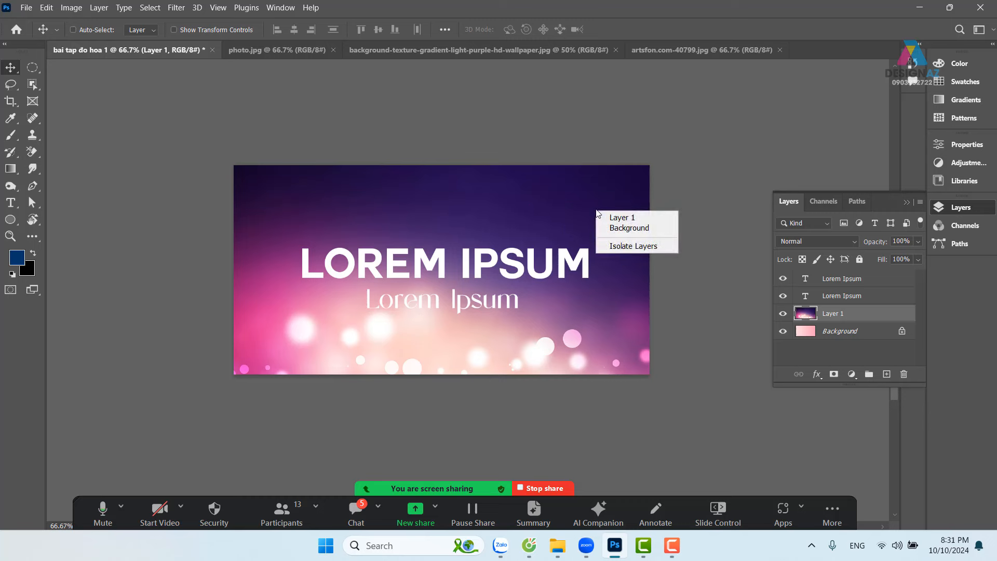
left_click(625, 217)
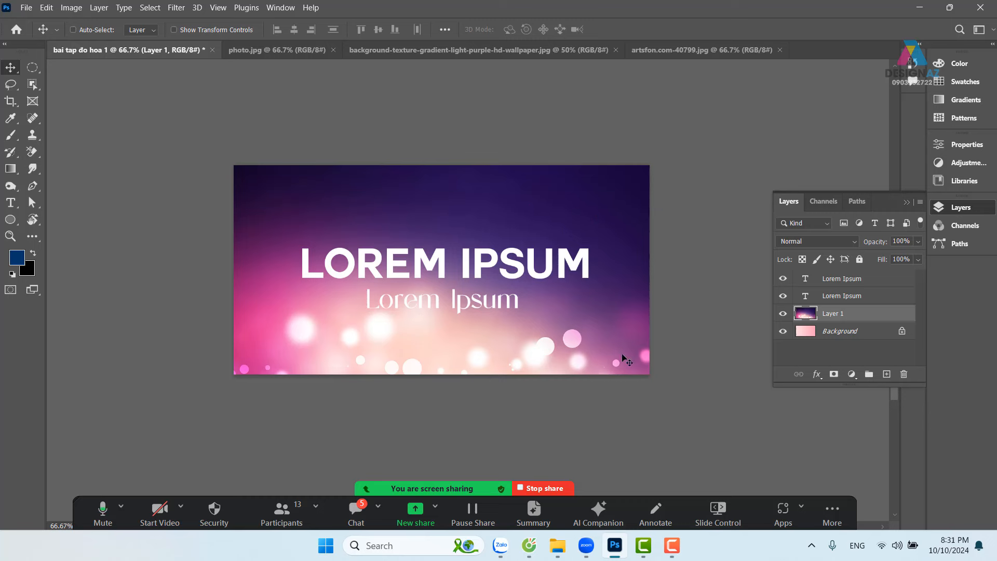
left_click_drag(627, 358, 631, 301)
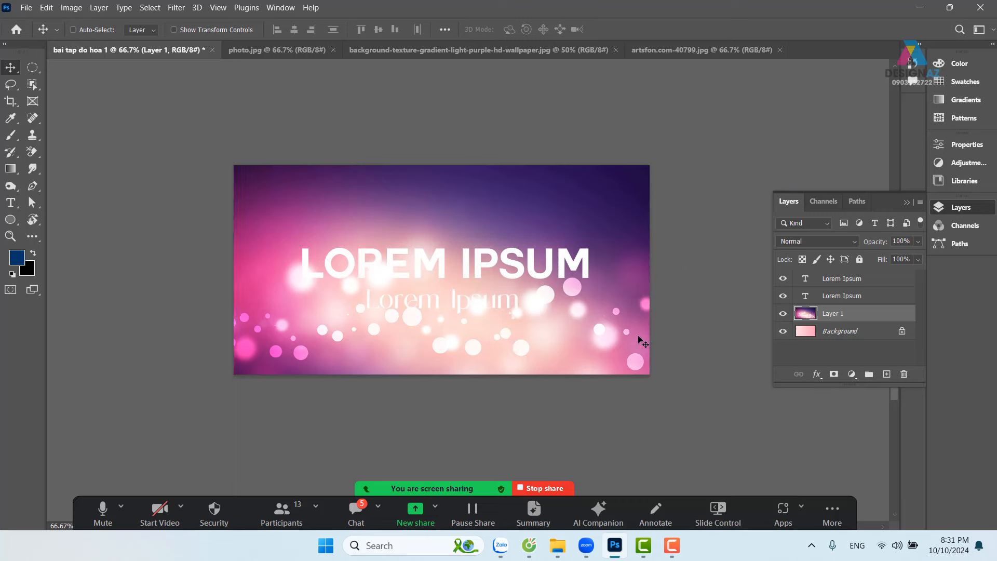
Recolor the large LOREM IPSUM heading dark purple 1d0a41, sampled from the upper corner of the bokeh background
right_click(518, 268)
left_click(540, 274)
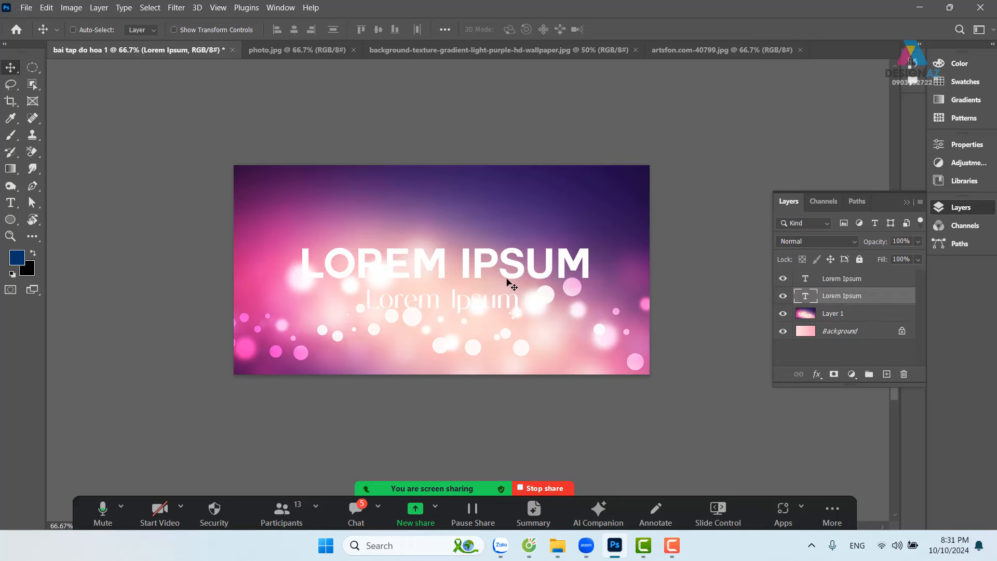
key("t")
left_click(517, 30)
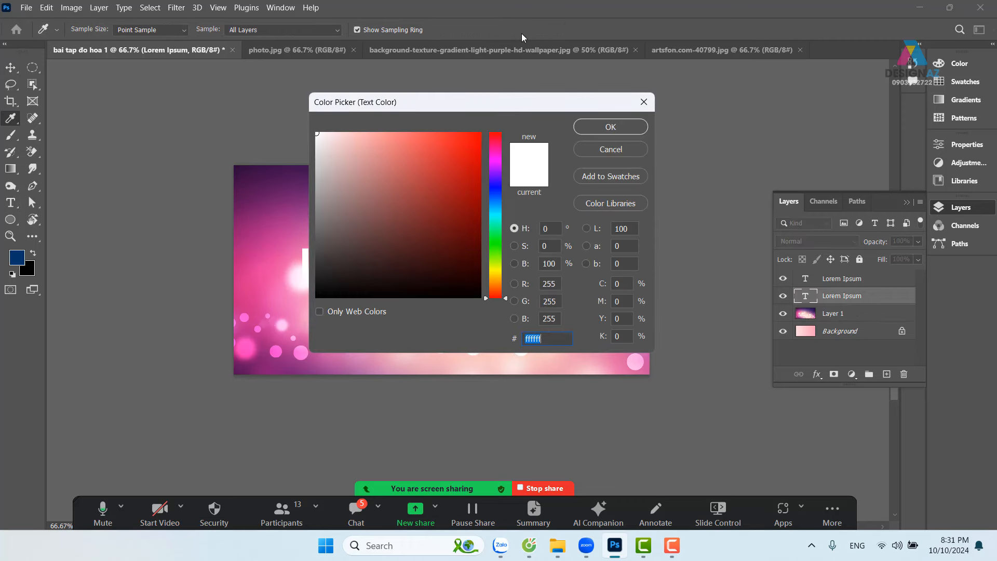
left_click_drag(563, 108, 291, 153)
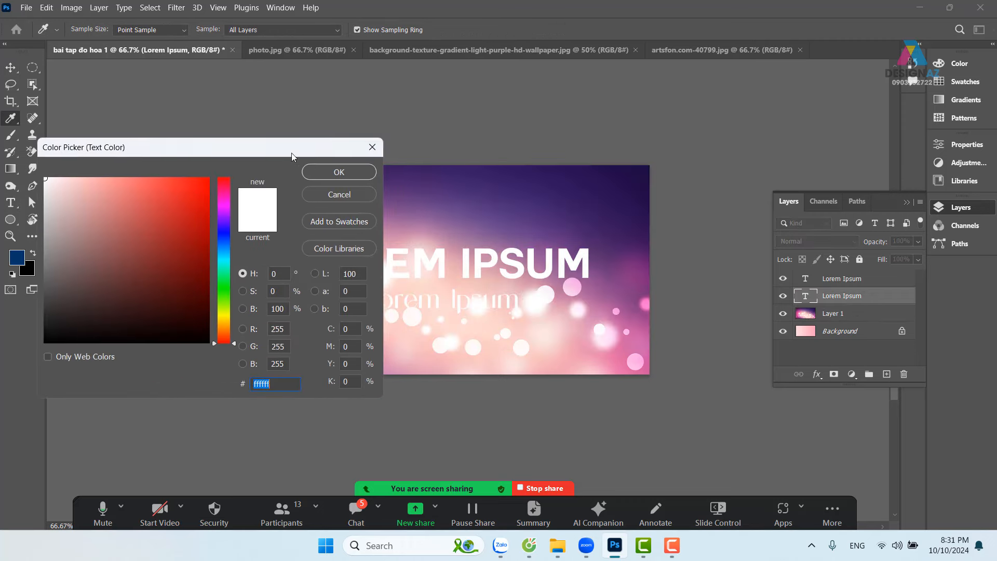
left_click(643, 171)
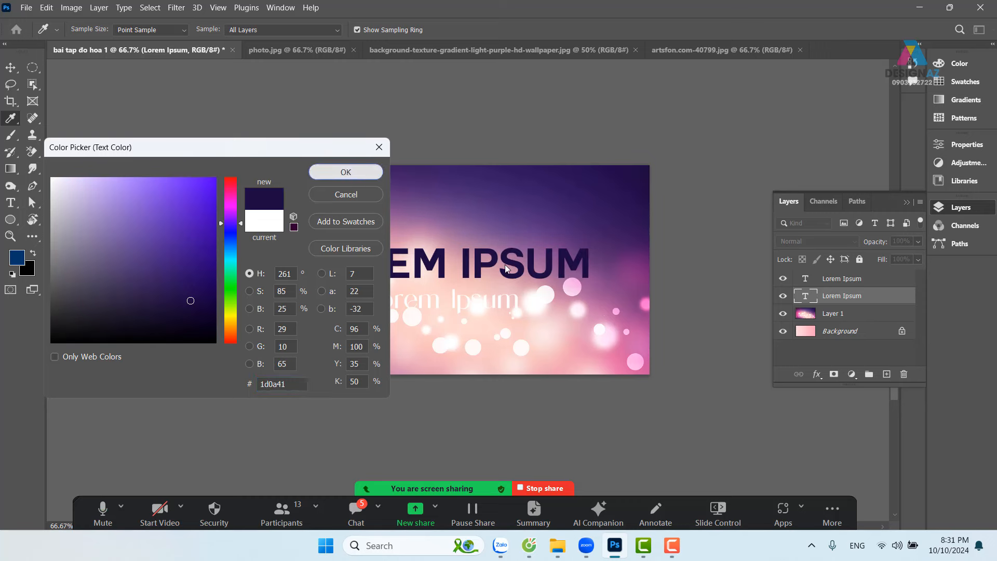
left_click(346, 172)
Recolor the smaller Lorem Ipsum line dark purple, sampled from the dark upper corner of the bokeh background
key("v")
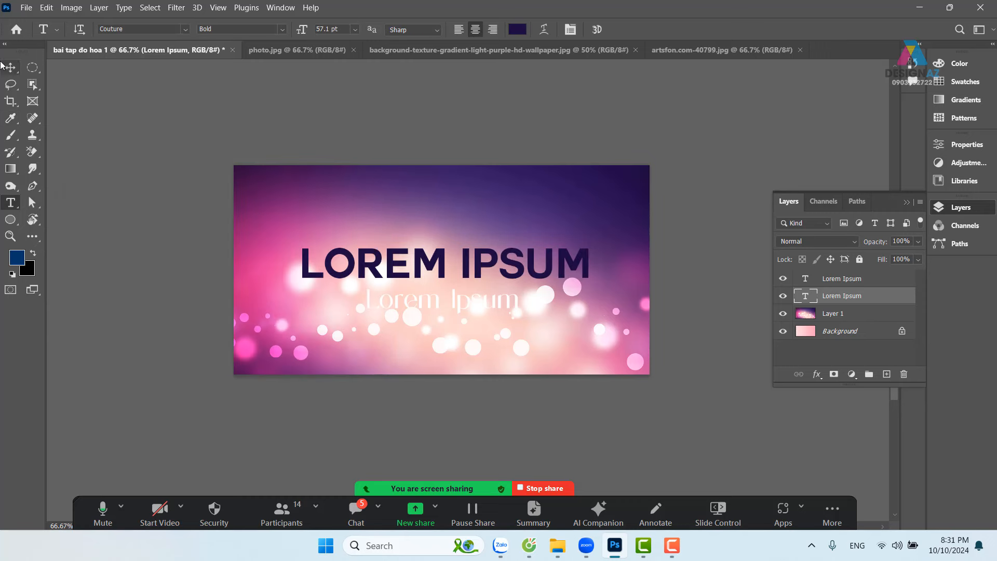
right_click(420, 301)
left_click(446, 308)
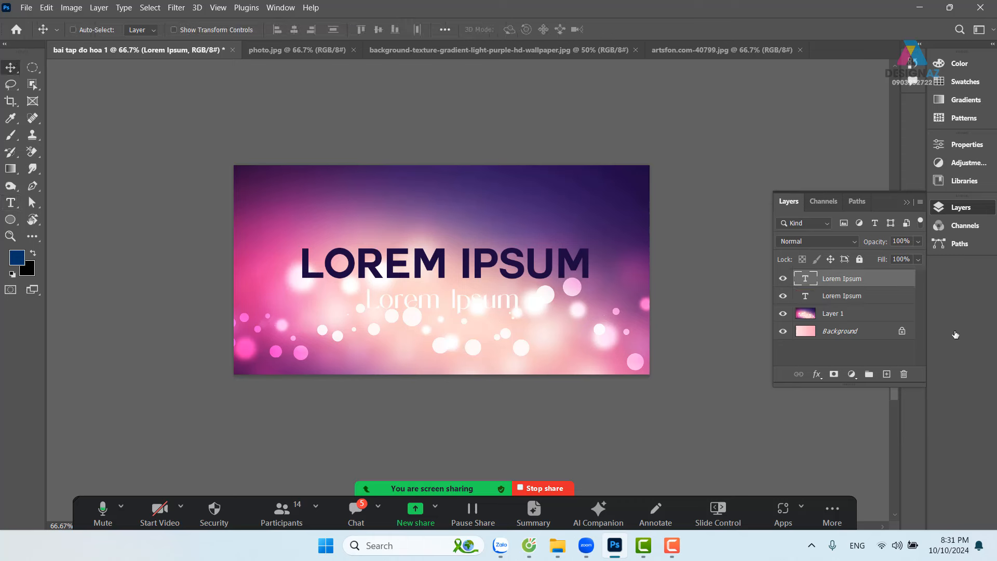
key("t")
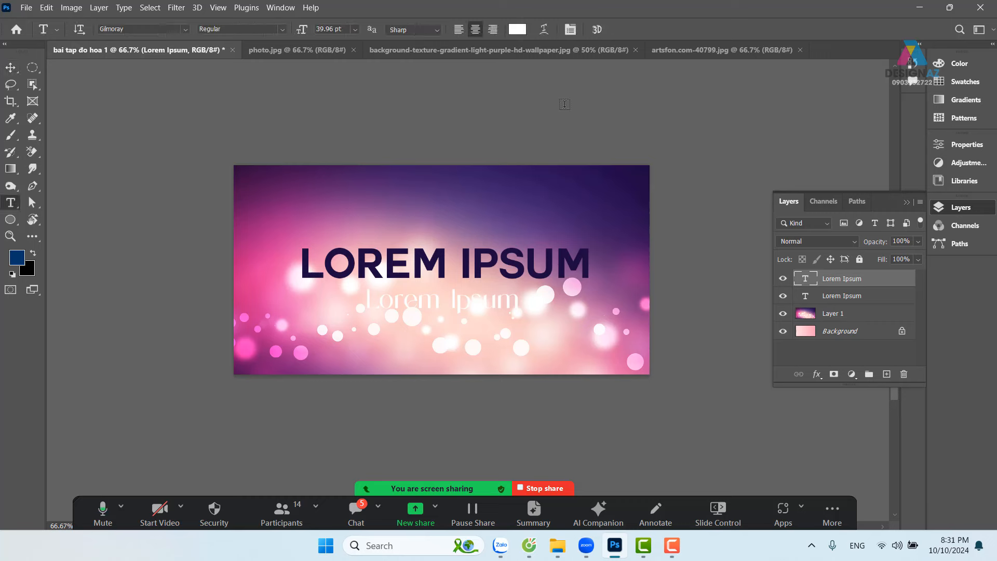
left_click(518, 29)
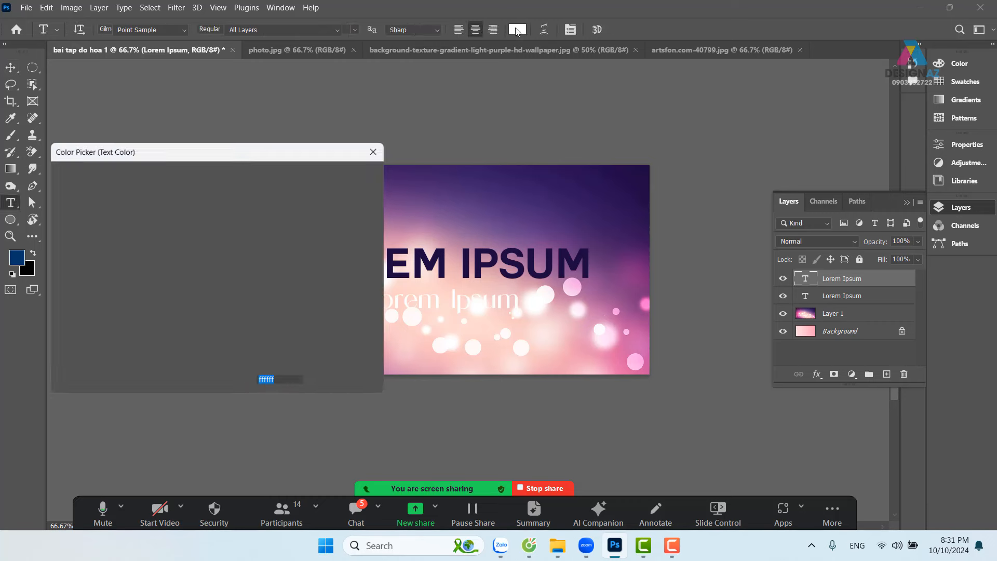
left_click(643, 183)
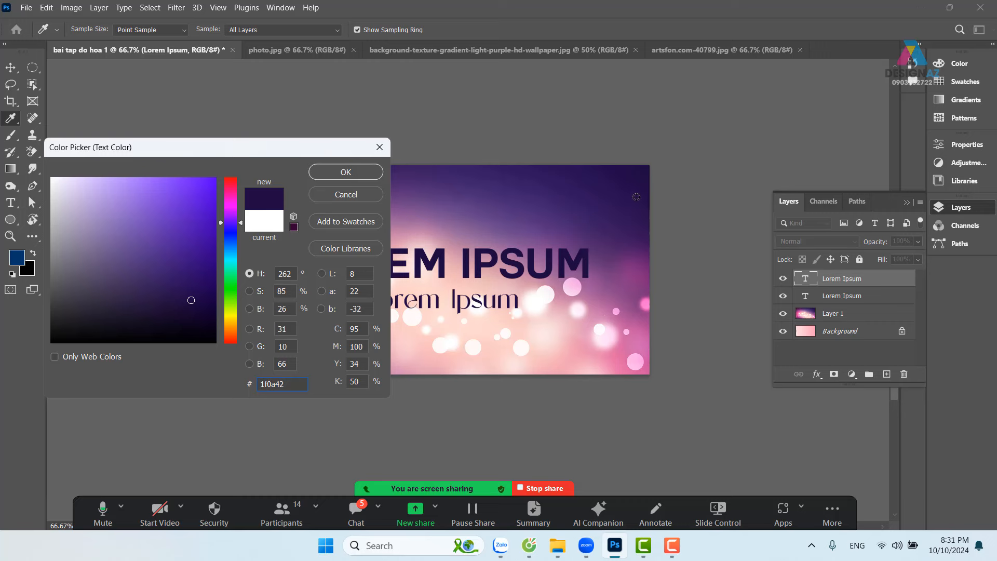
left_click(641, 180)
left_click(370, 173)
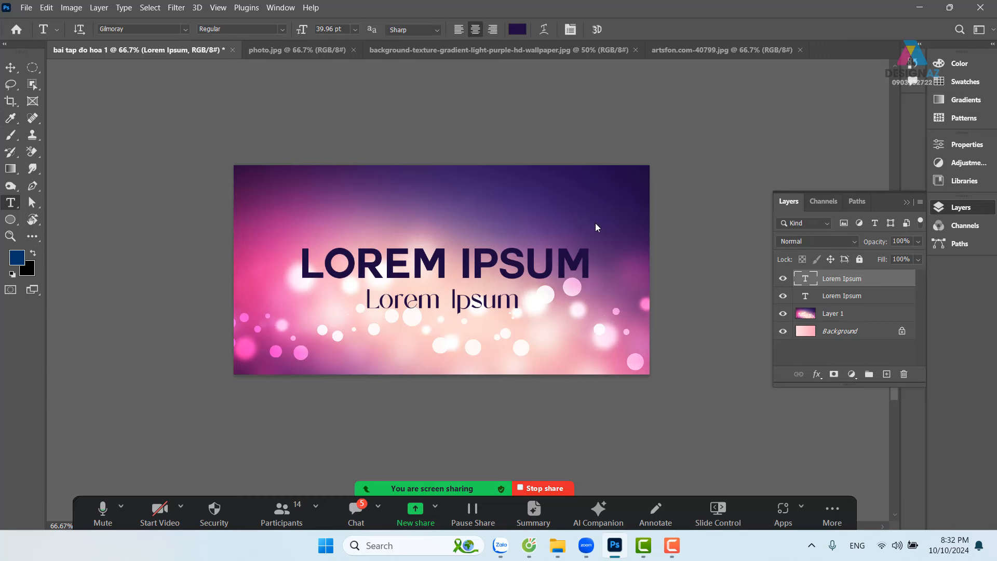
left_click(10, 67)
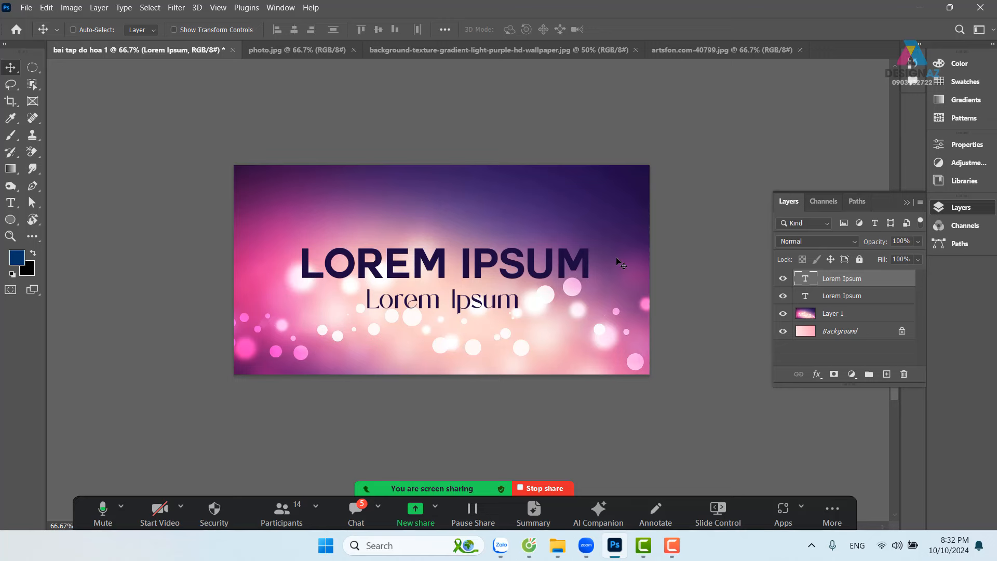
Open the pink rose image 4b8505629decc8949b7166de2d6d6883 from the Hoa folder inside Backgroud
key("ctrl+o")
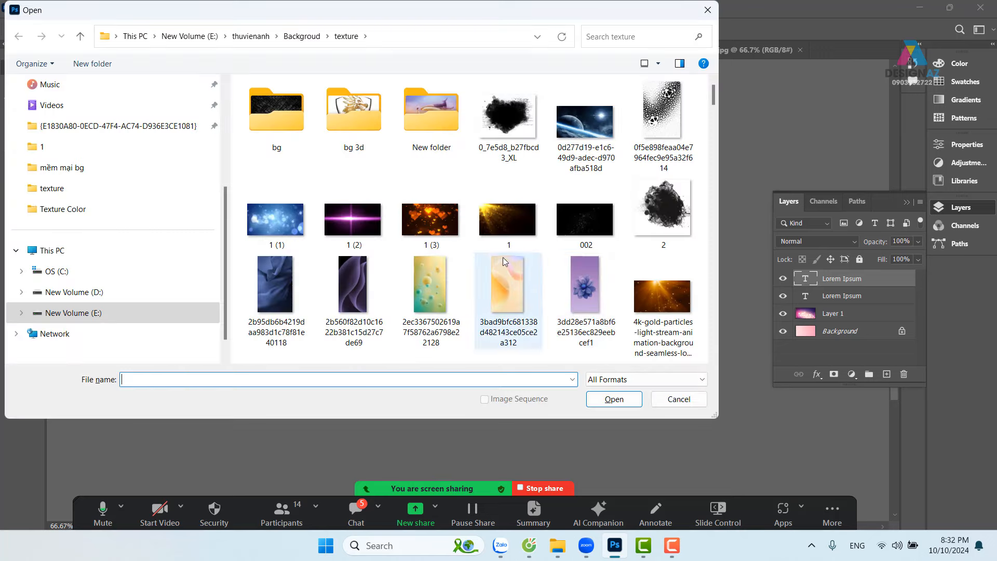
left_click(304, 42)
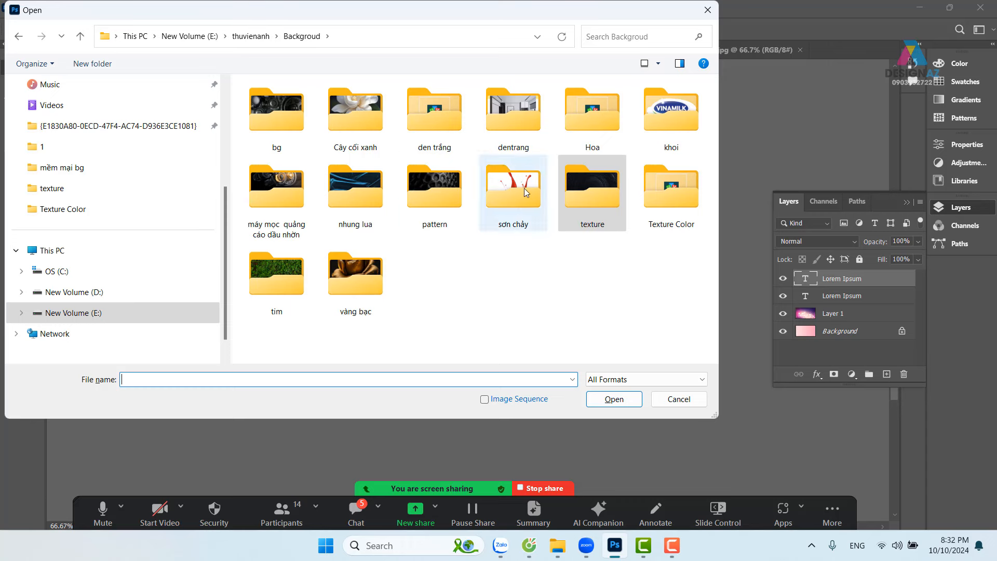
double_click(595, 121)
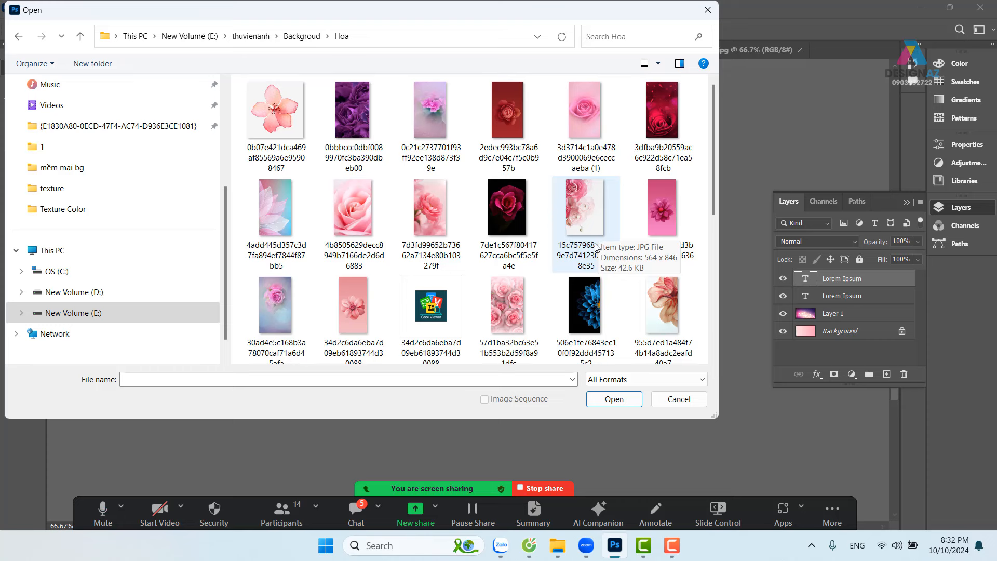
left_click(361, 215)
left_click(614, 399)
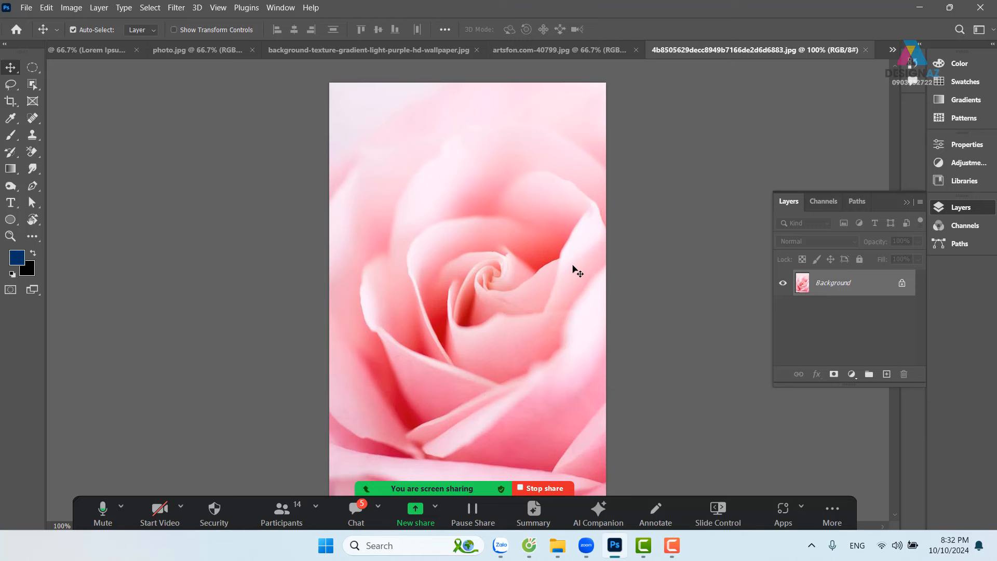
Copy the whole rose image and paste it into the bai tap do hoa 1 document in place of the bokeh layer
key("ctrl+a")
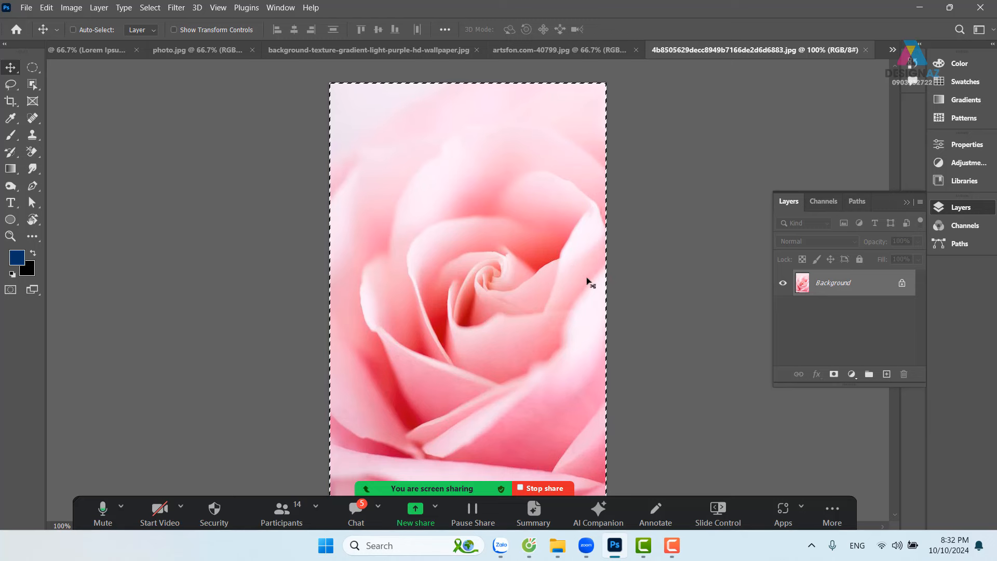
left_click(76, 49)
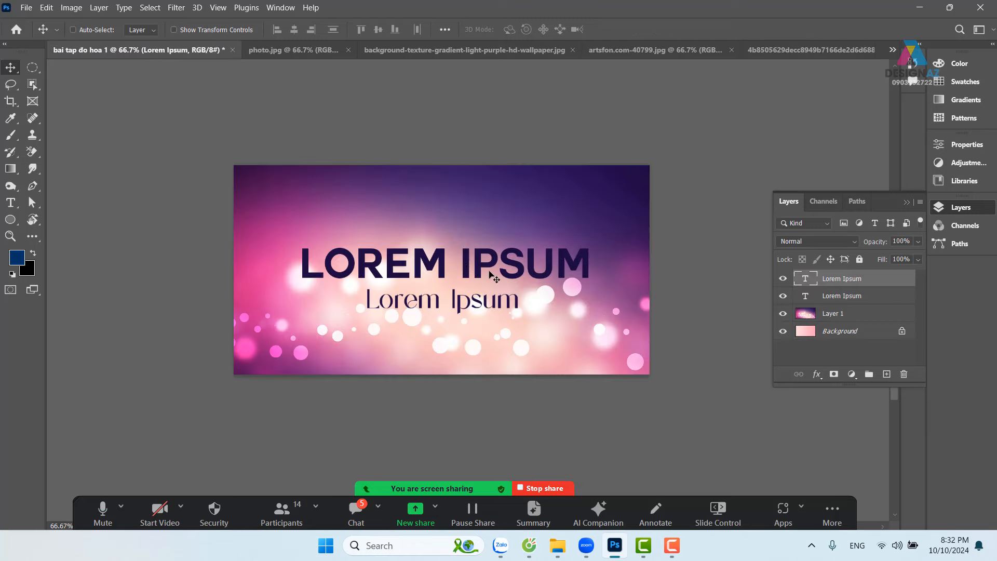
left_click(879, 318)
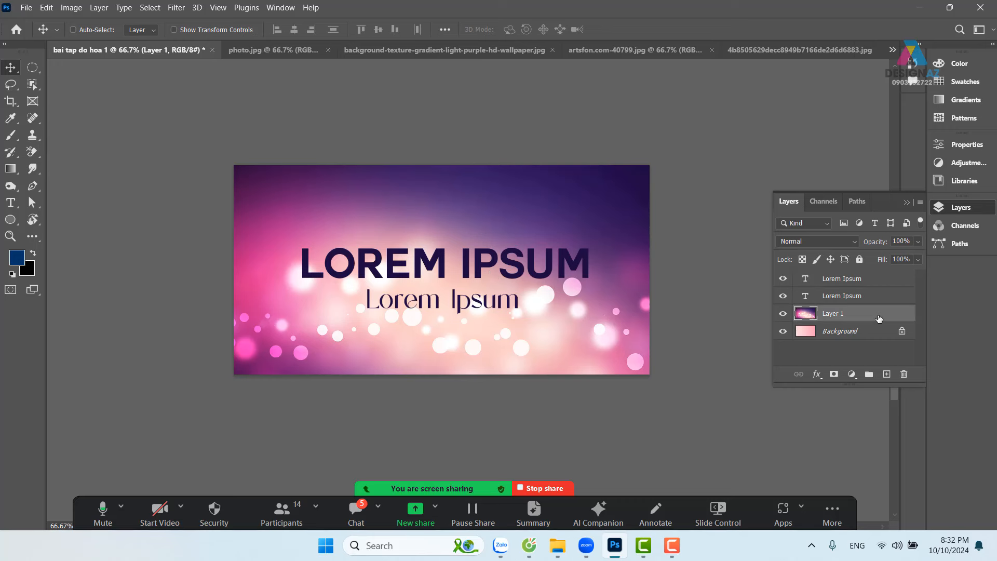
key("Delete")
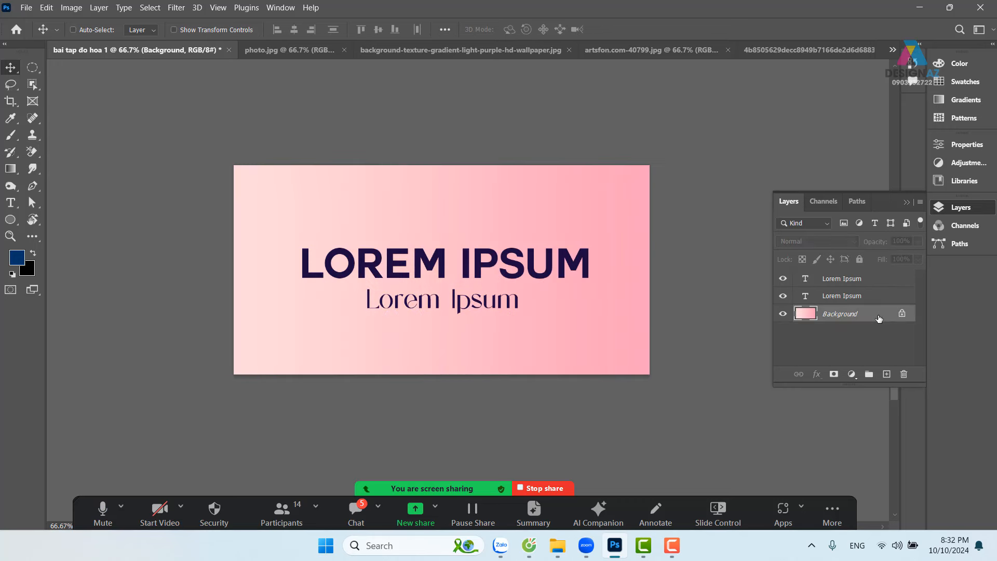
key("ctrl+v")
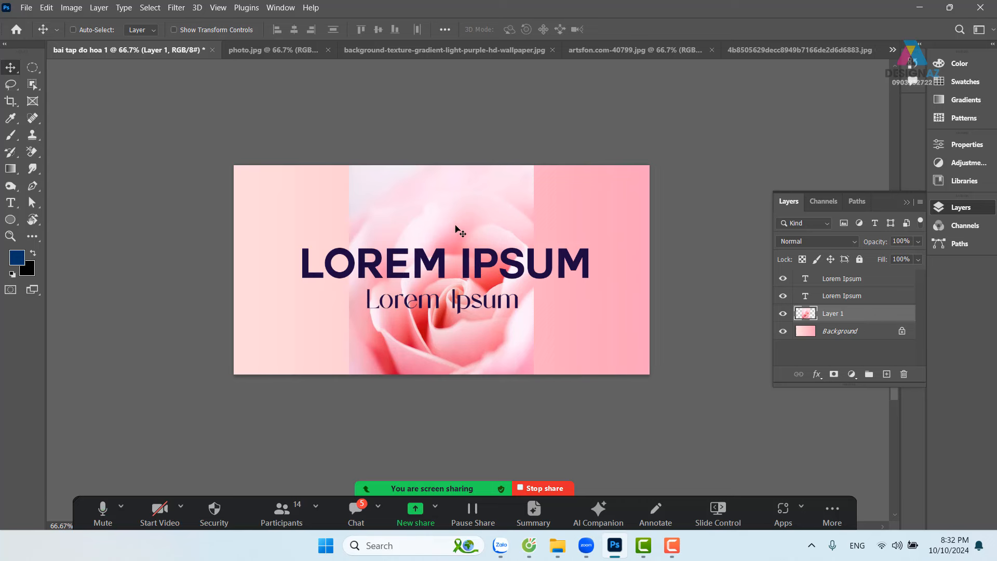
Rotate the rose layer 90 degrees, scale it to about 150%, and position it to cover the whole canvas behind the text
left_click_drag(456, 230, 422, 215)
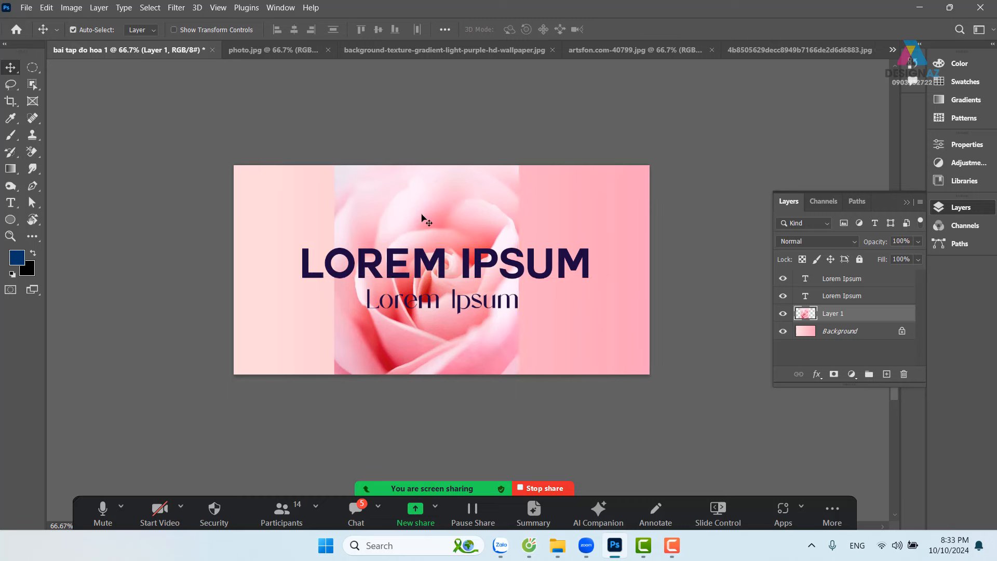
key("ctrl+t")
left_click_drag(557, 137, 468, 326)
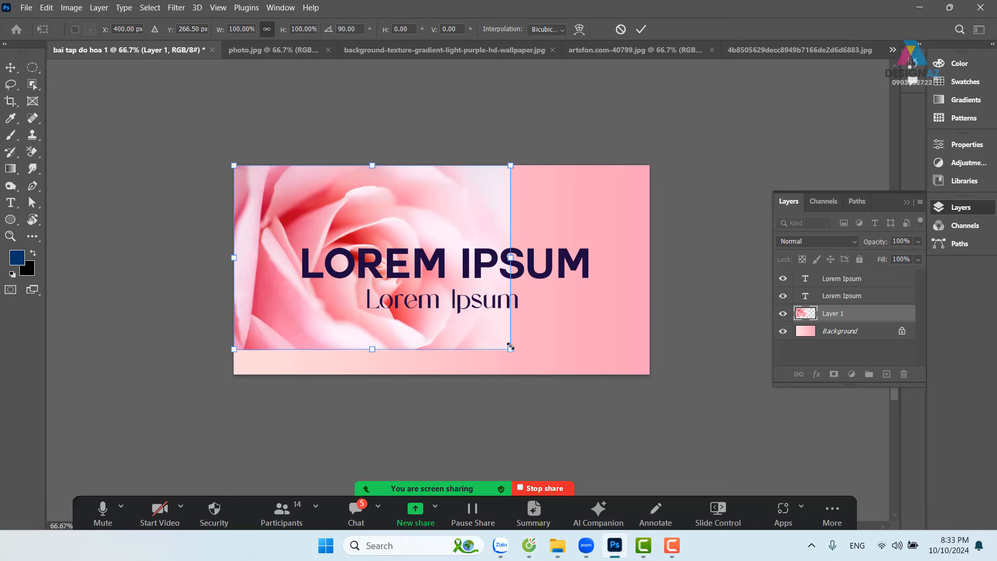
left_click_drag(511, 350, 649, 442)
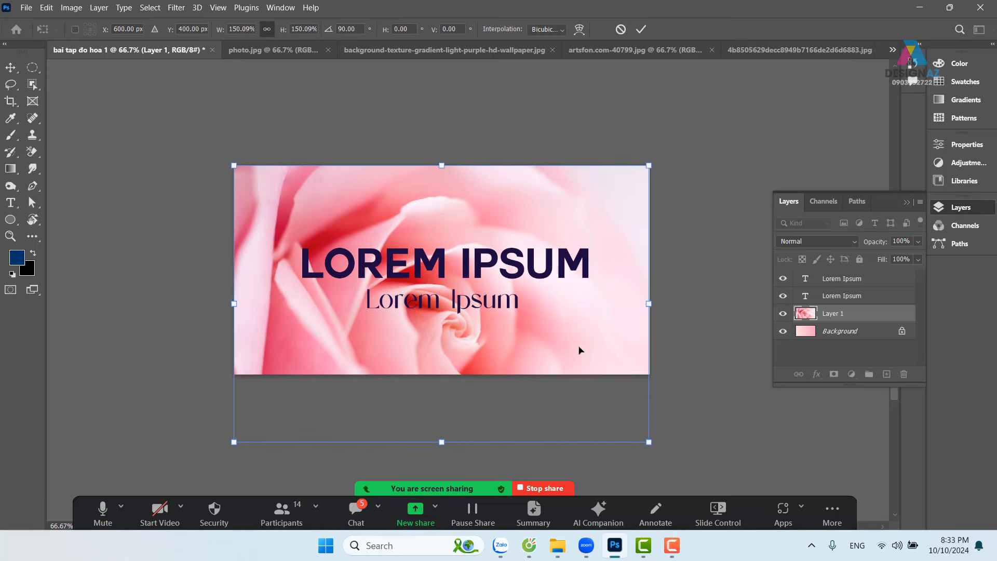
left_click_drag(579, 350, 580, 281)
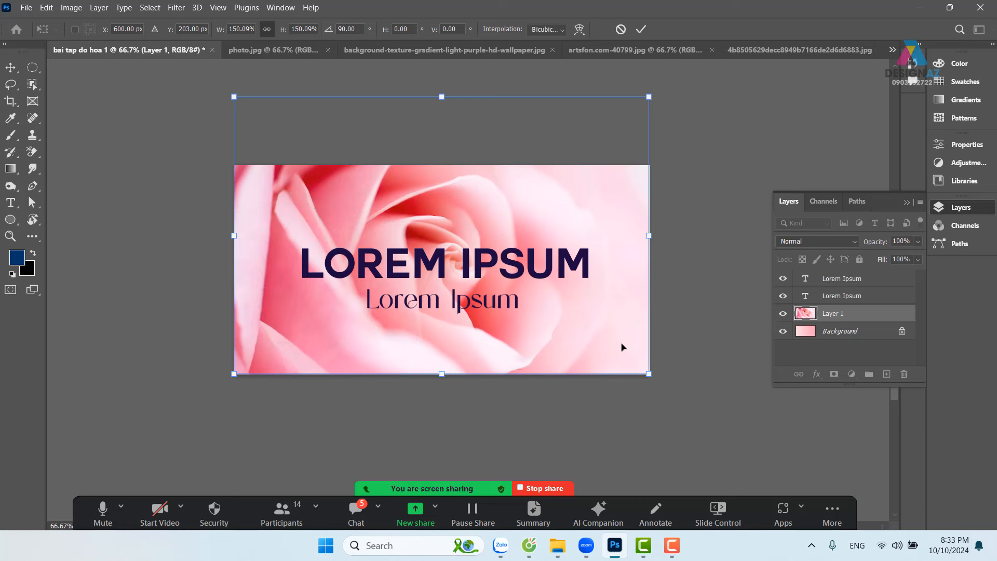
key("Return")
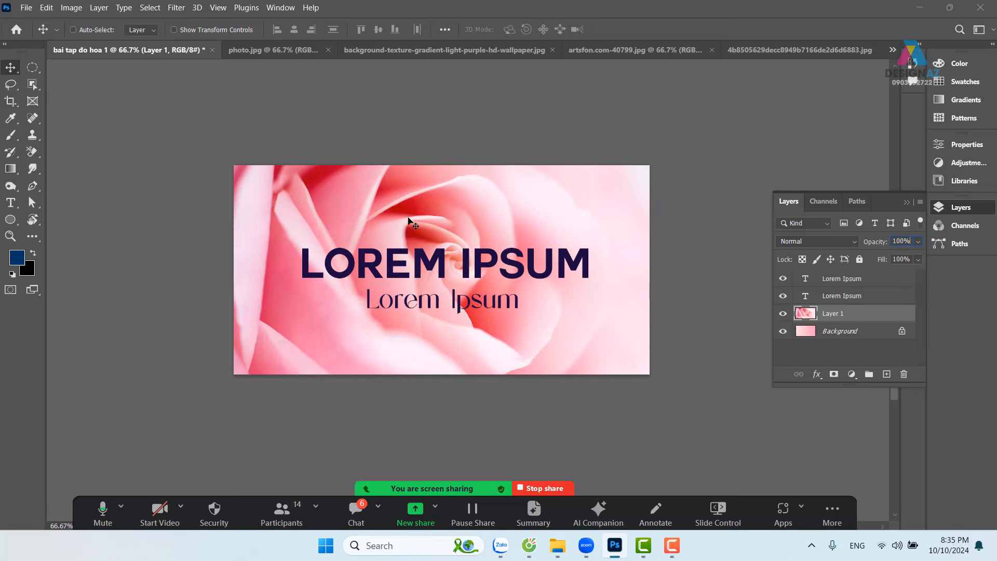
Lower the rose layer's opacity to 20% so it blends into the pink gradient background
left_click(918, 242)
left_click_drag(920, 254, 857, 256)
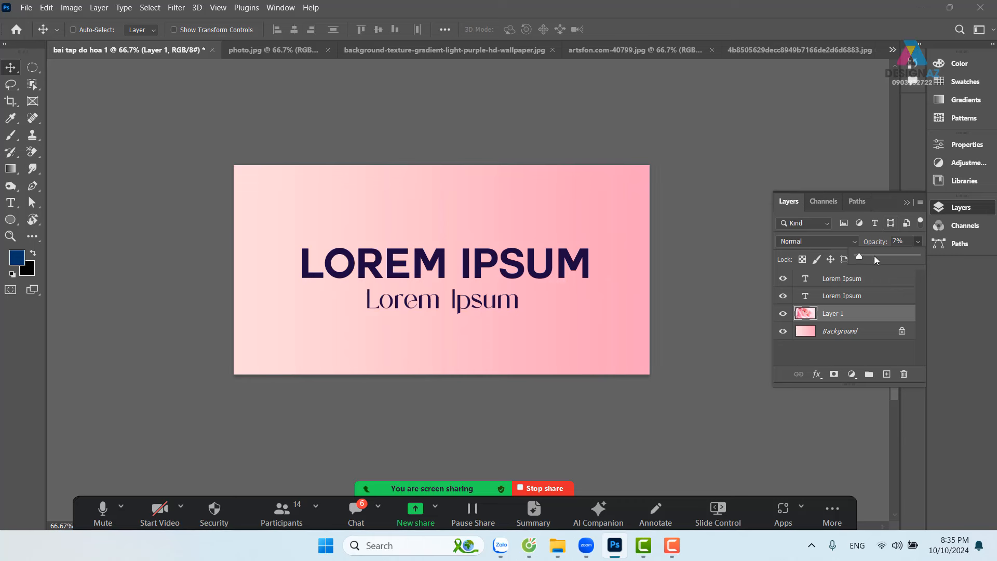
left_click_drag(874, 255, 957, 260)
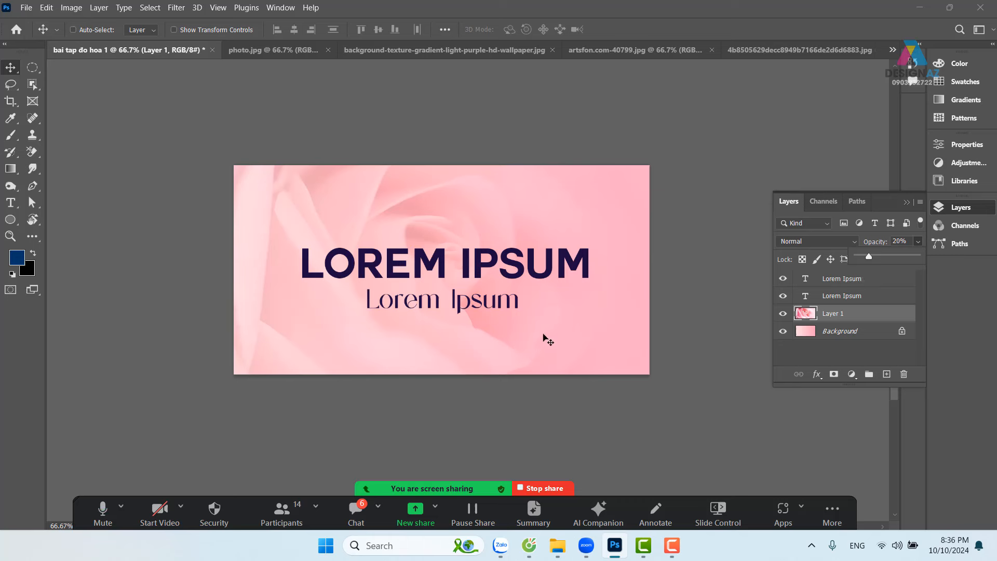
Select the large LOREM IPSUM heading's layer and activate the Type tool
right_click(558, 273)
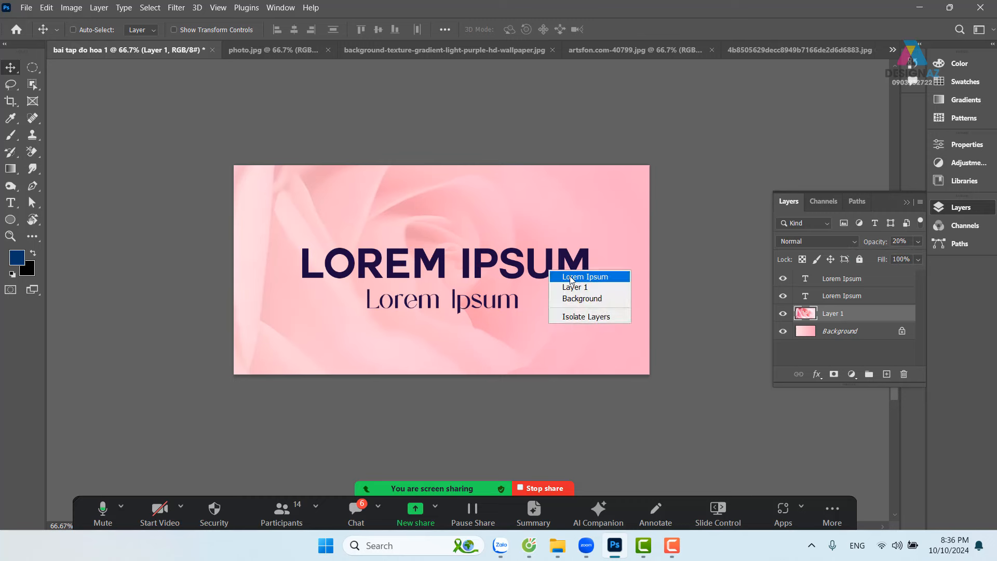
left_click(570, 276)
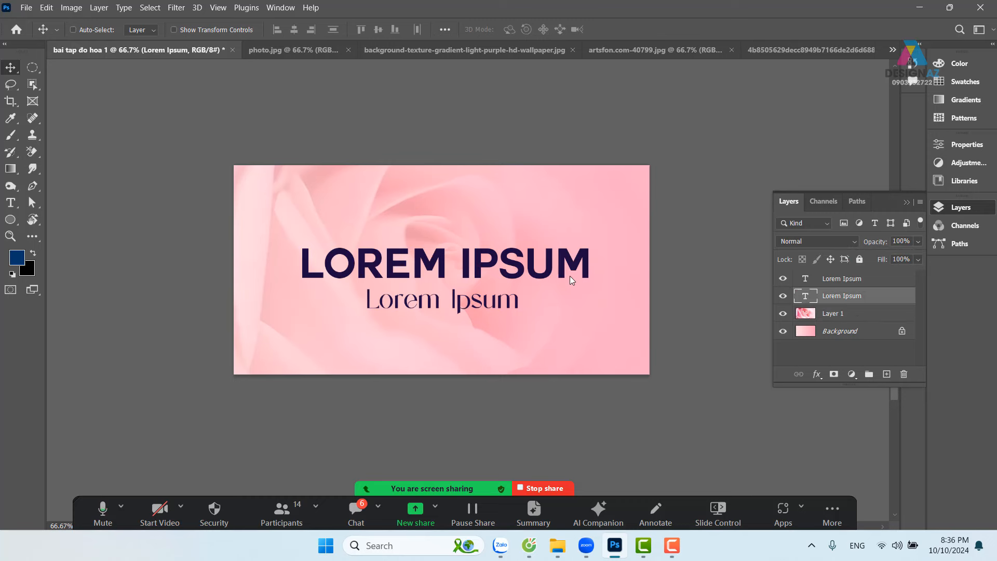
right_click(565, 276)
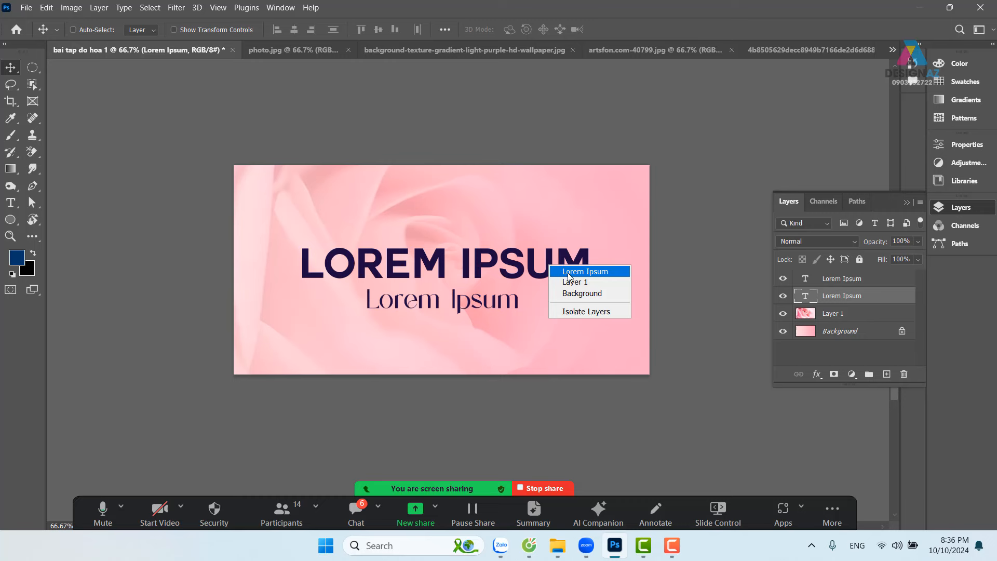
left_click(566, 274)
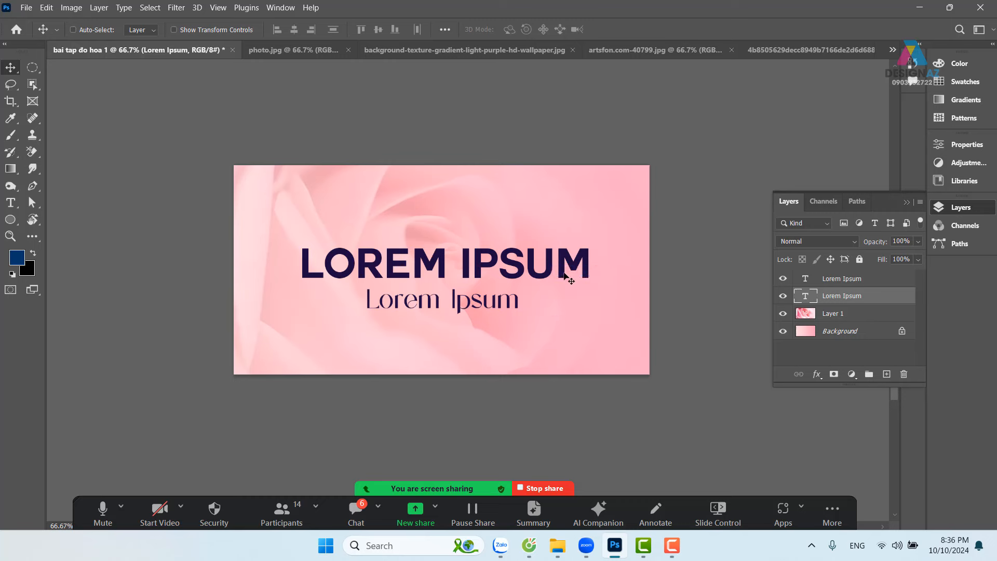
key("t")
left_click(518, 30)
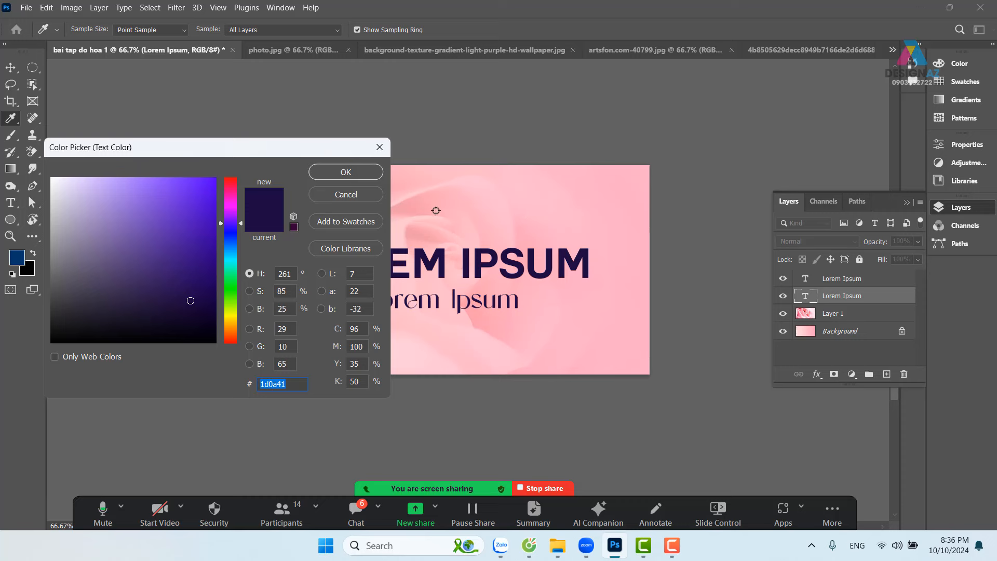
left_click(433, 211)
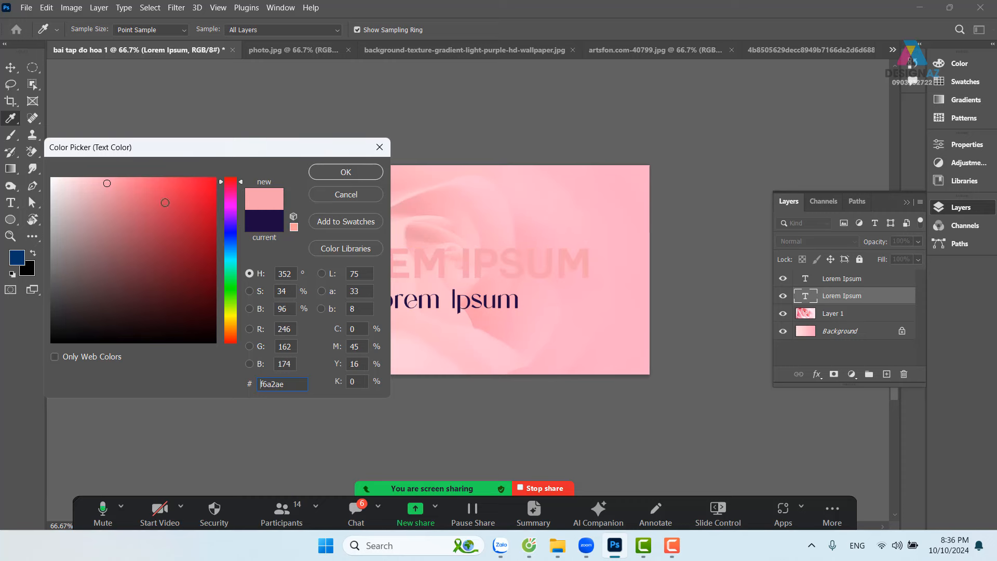
left_click(128, 192)
left_click(137, 195)
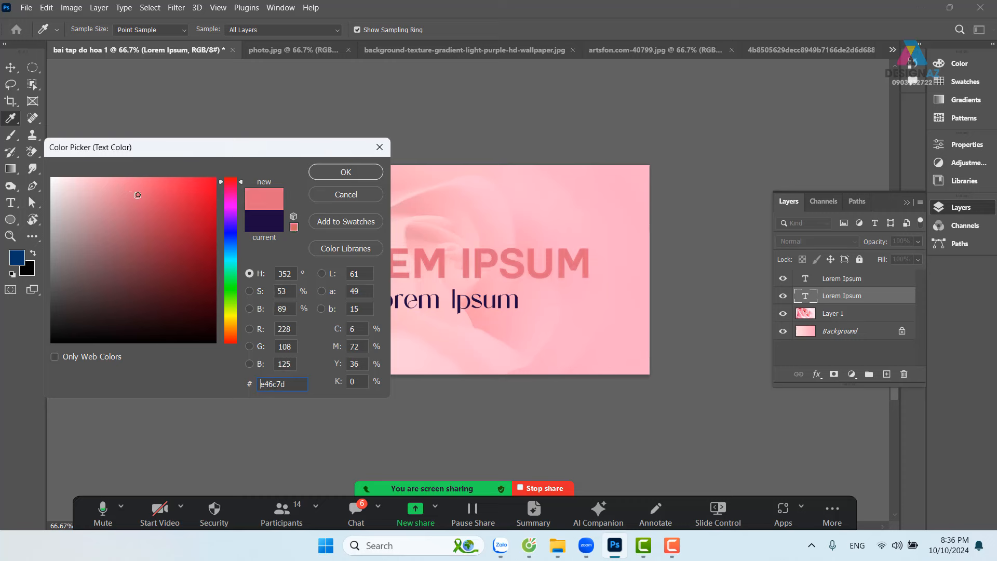
left_click_drag(261, 150, 225, 125)
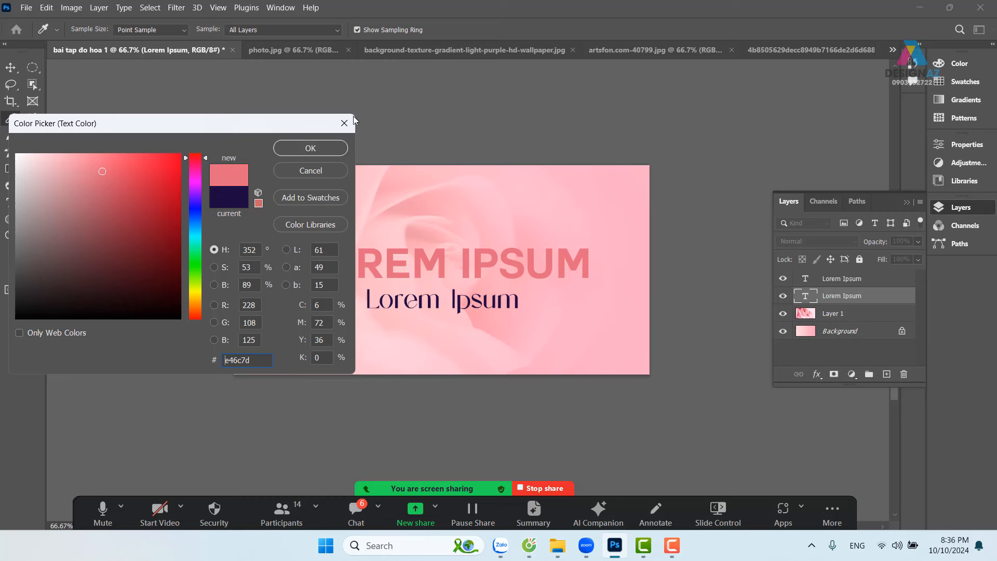
key("Escape")
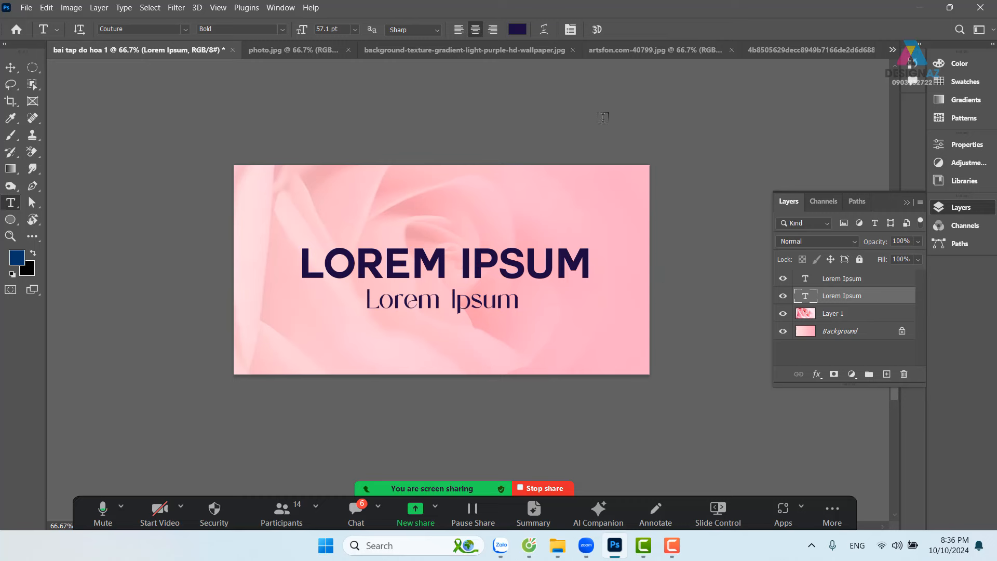
Recolor the large LOREM IPSUM heading to #d05c68, a deeper shade of the pink sampled from the rose background
left_click(518, 30)
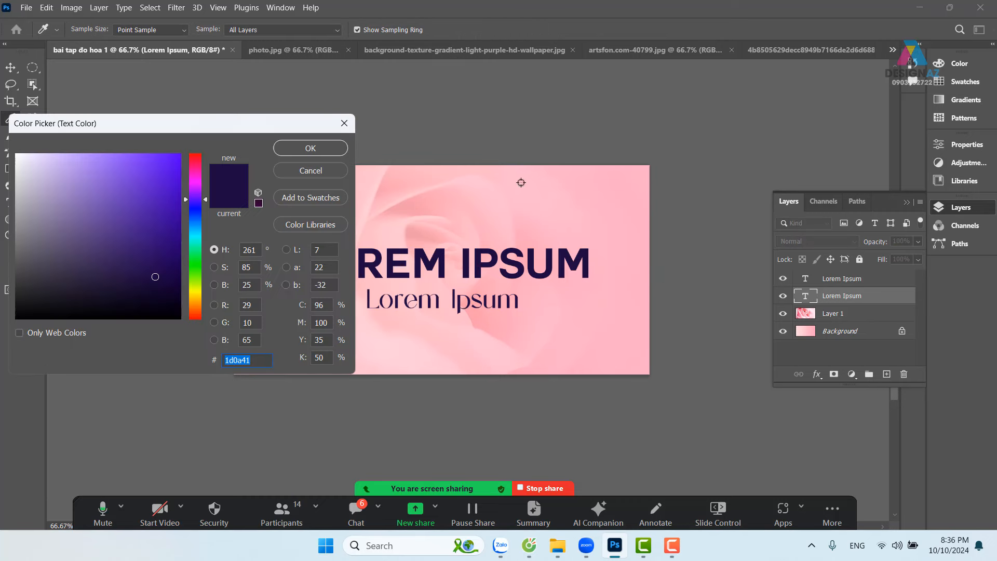
left_click(401, 205)
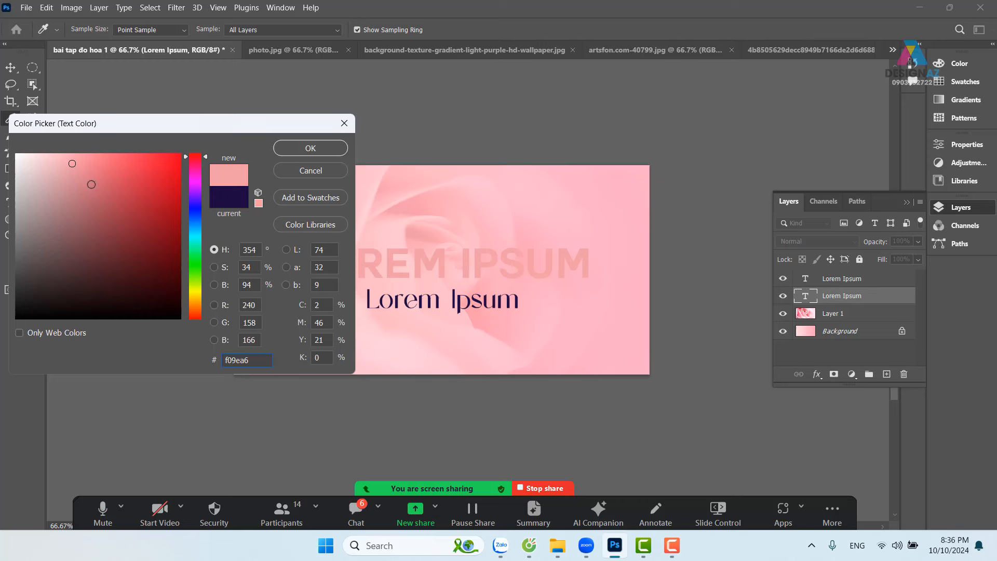
left_click(91, 184)
left_click(107, 184)
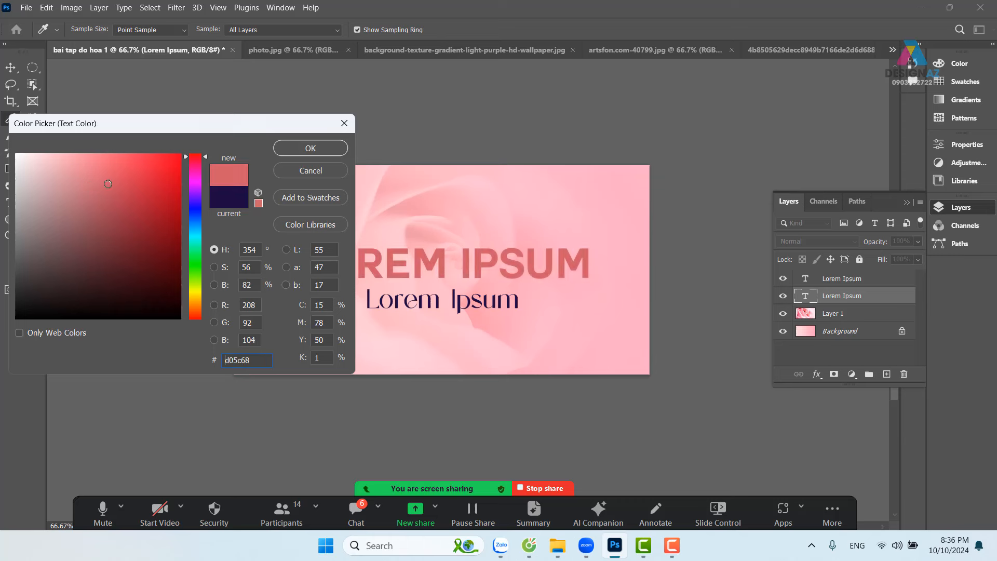
key("Return")
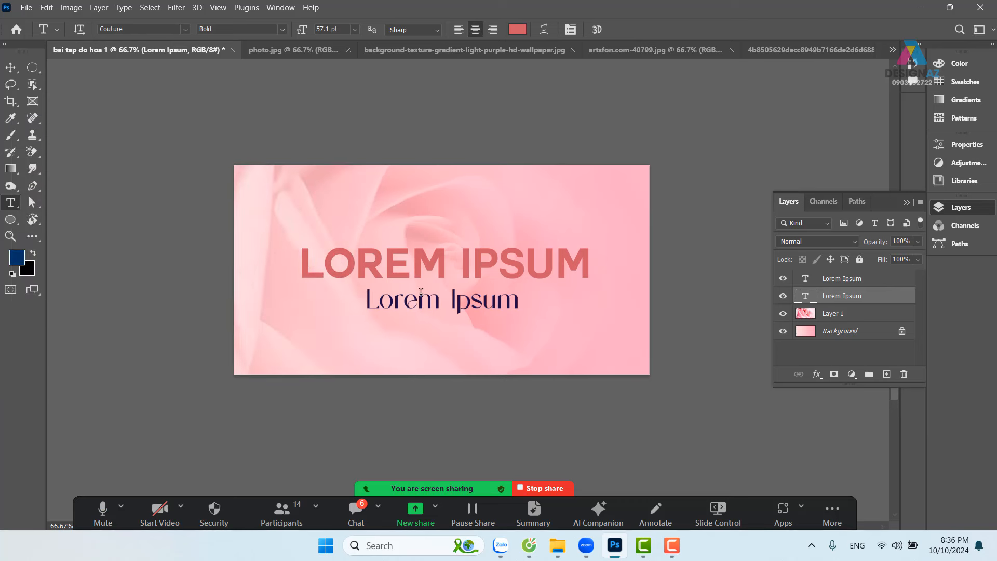
Recolor the smaller Lorem Ipsum line to #bc7179, a muted shade based on the sampled rose pink, and return to the Move tool
key("v")
right_click(452, 304)
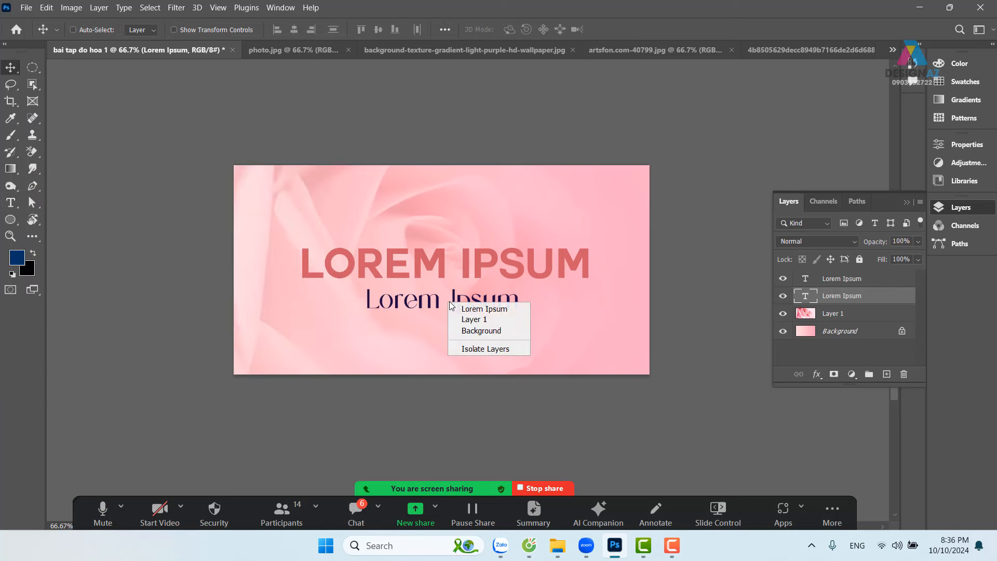
left_click(475, 307)
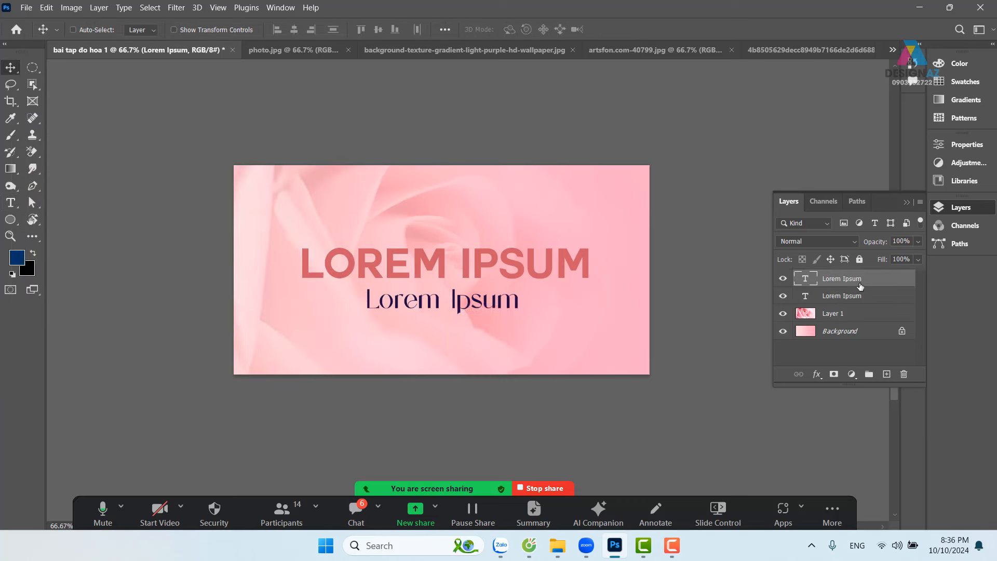
key("t")
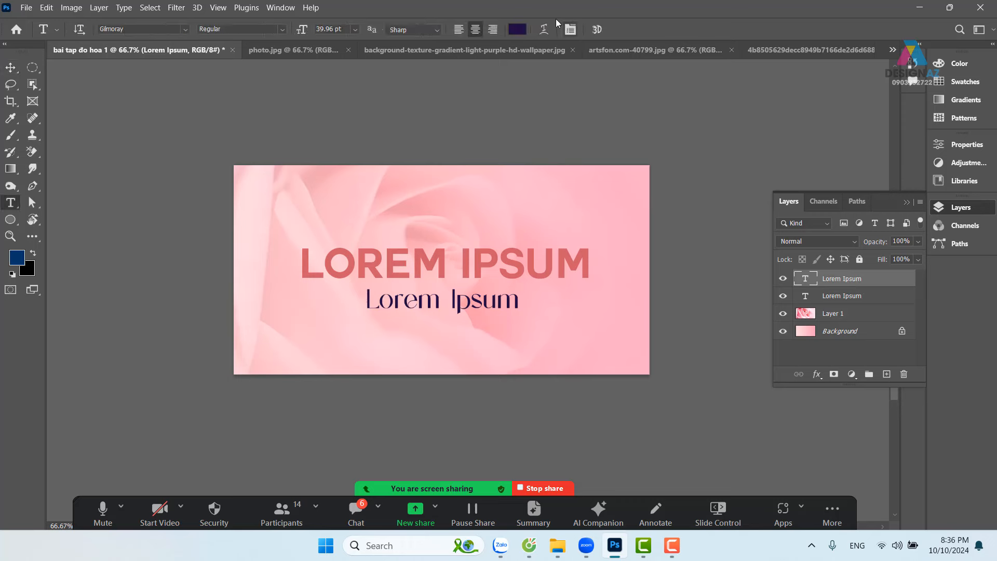
left_click(521, 29)
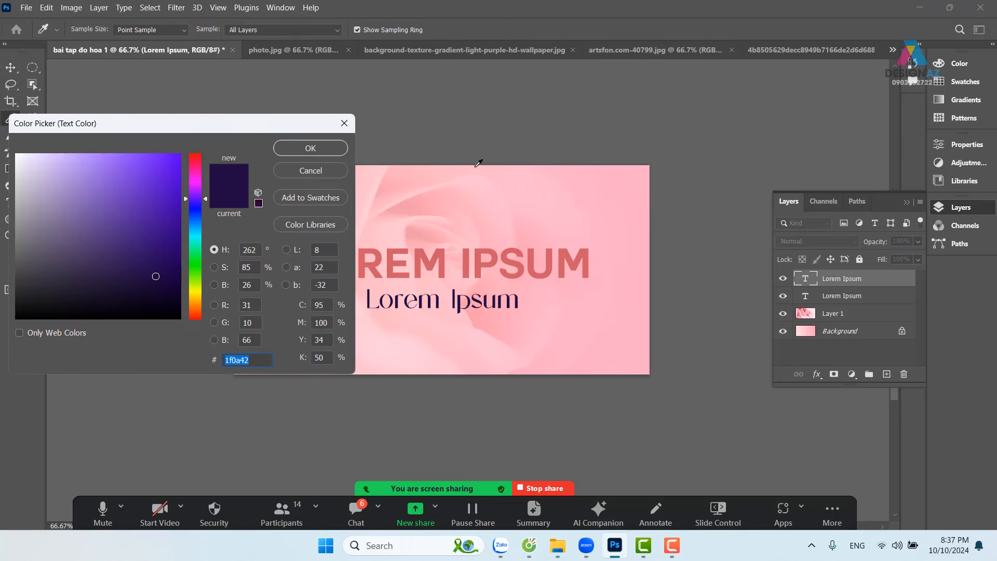
left_click(419, 235)
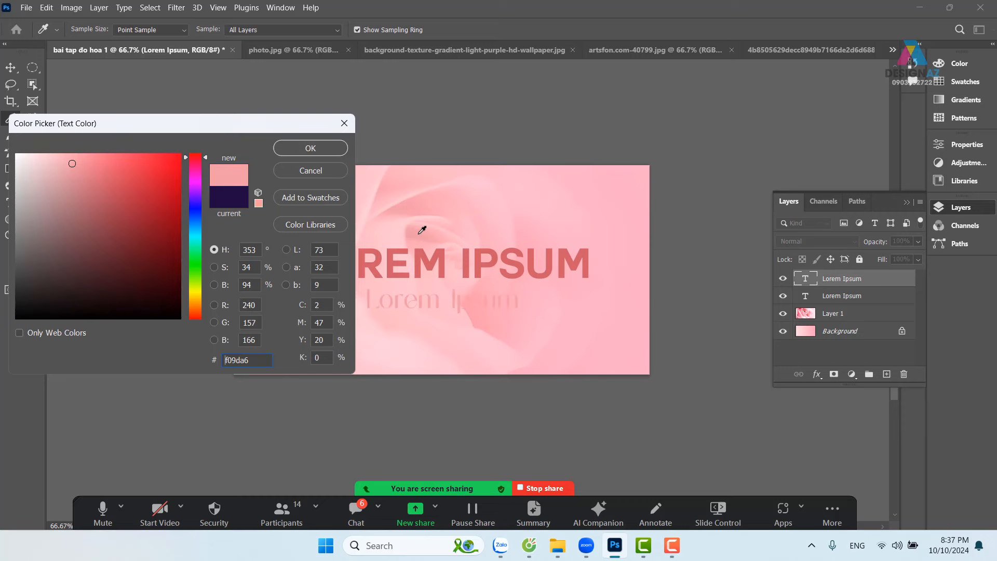
left_click(81, 193)
left_click(82, 198)
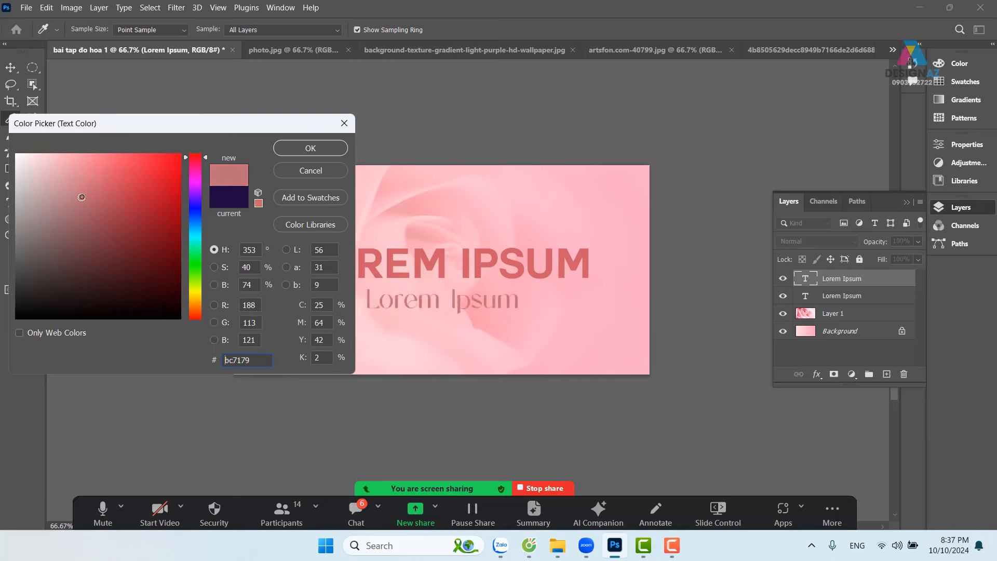
left_click(311, 151)
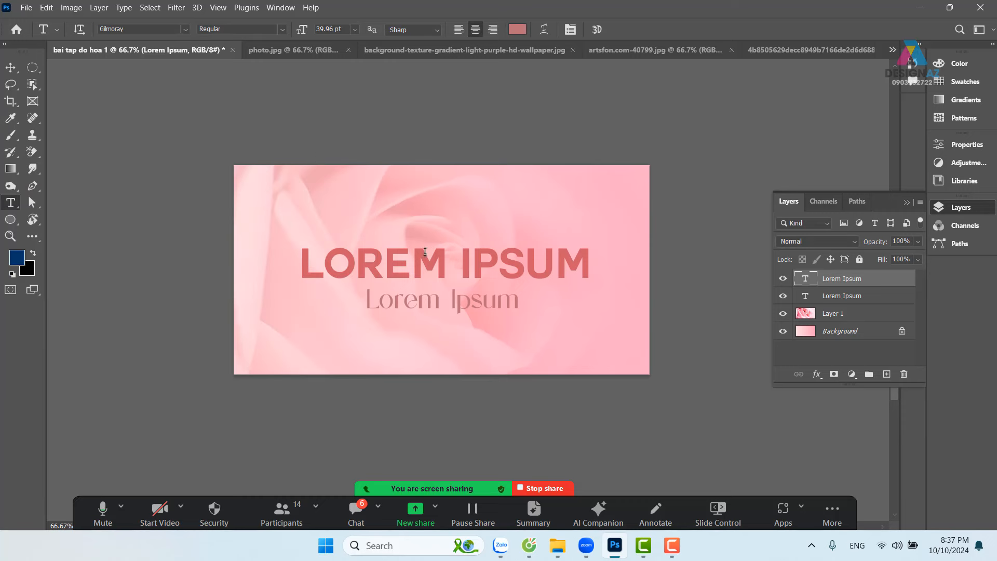
left_click(17, 71)
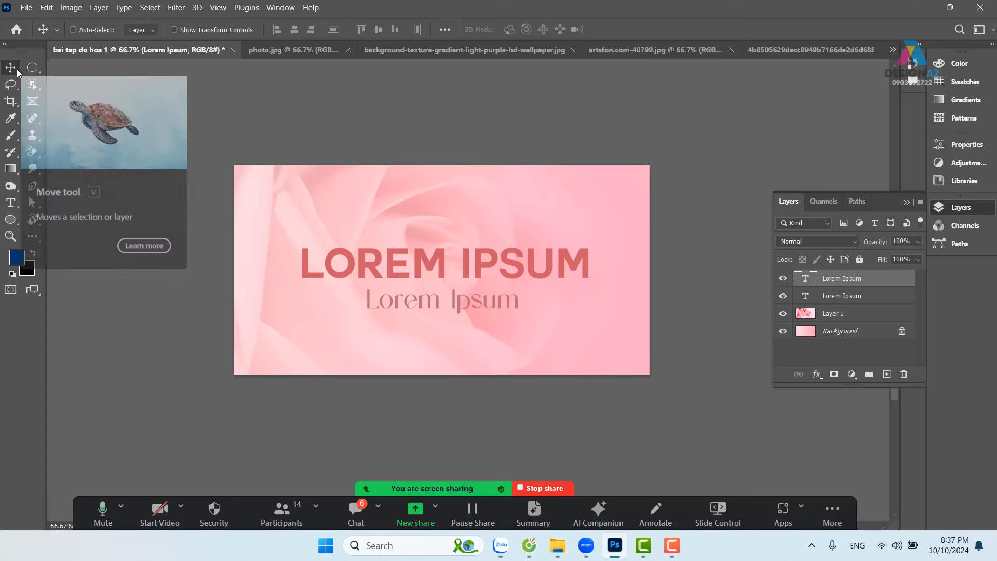
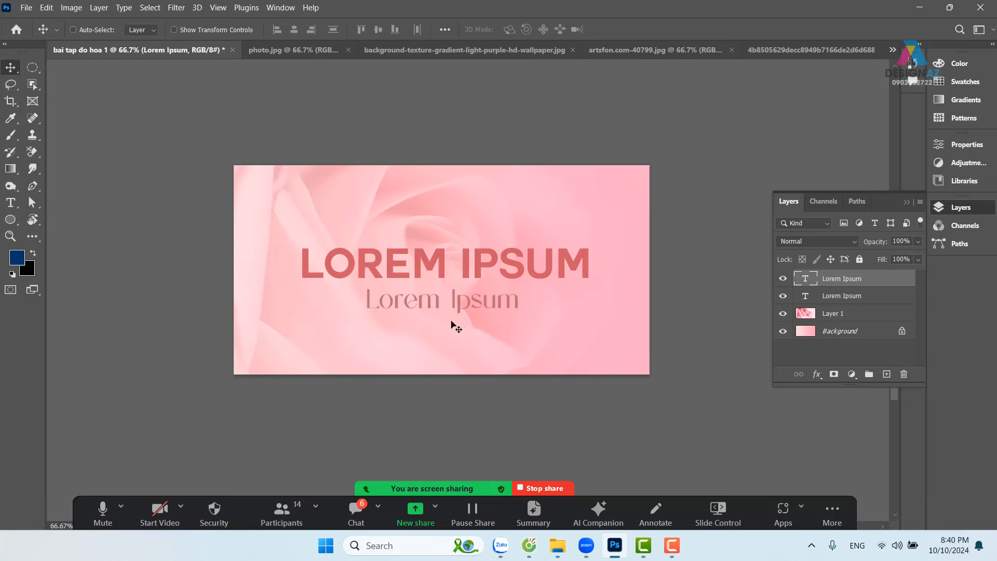
Stop sharing the screen and open the group chat in the Zoom meeting window
left_click(540, 490)
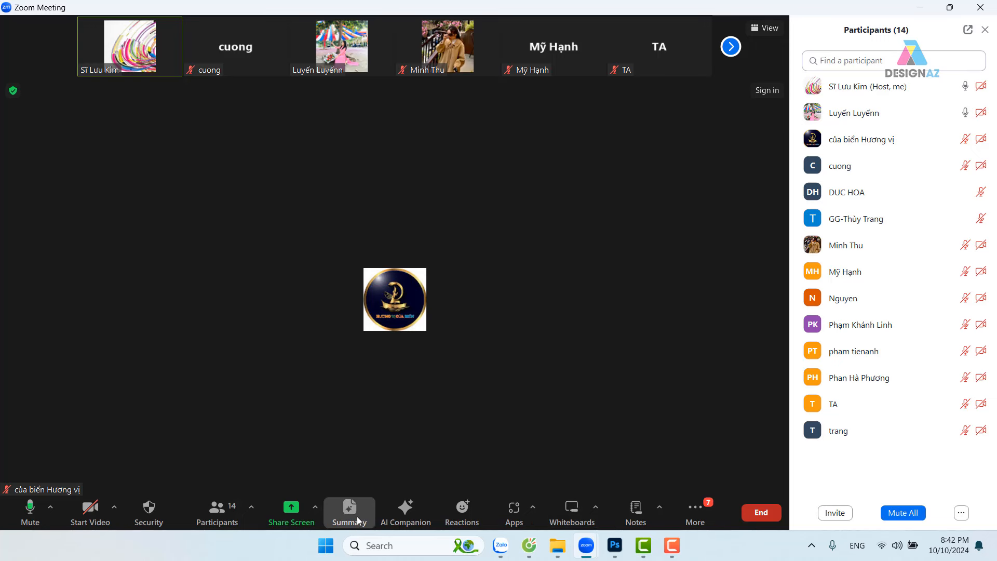
left_click(697, 509)
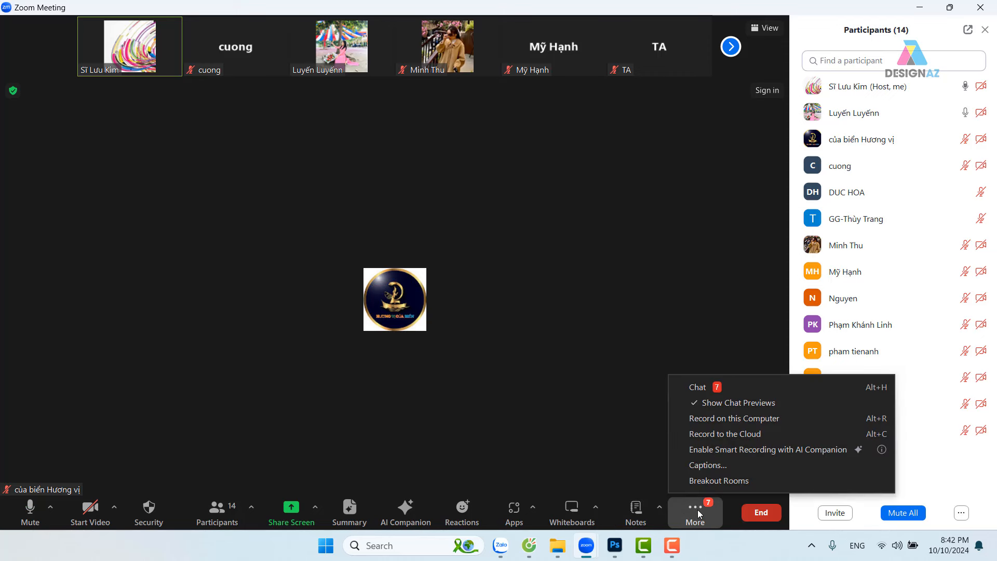
left_click(499, 439)
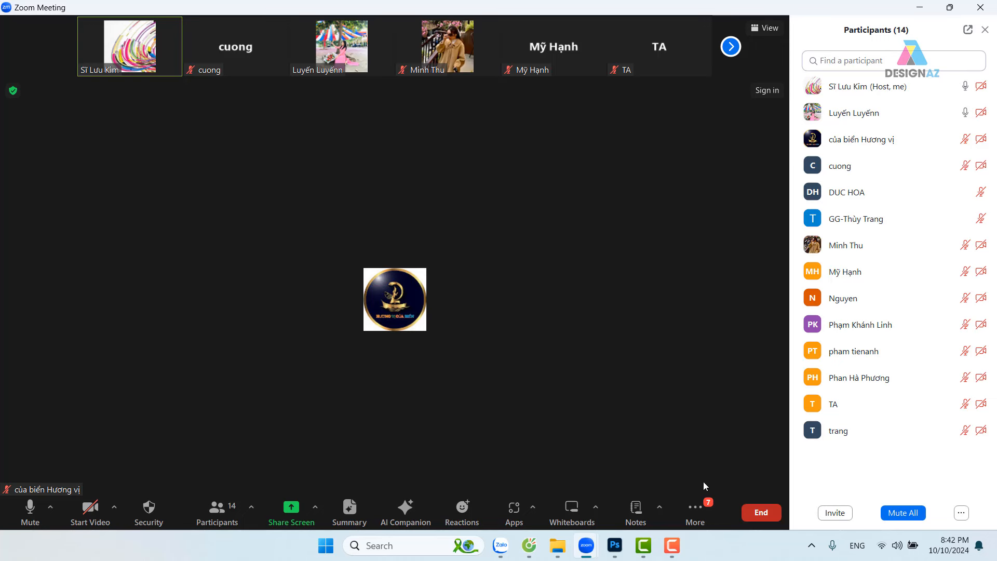
left_click(640, 508)
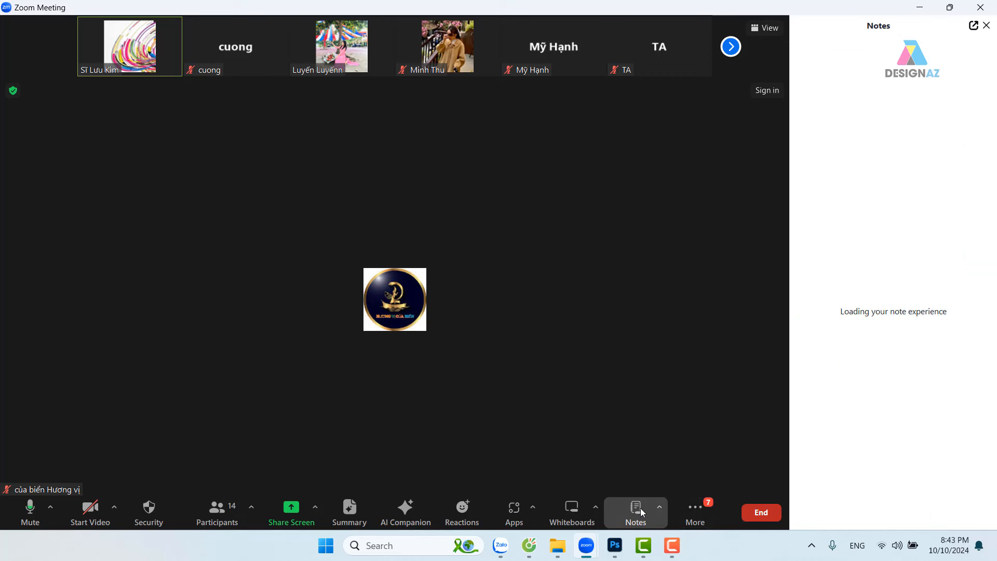
left_click(694, 510)
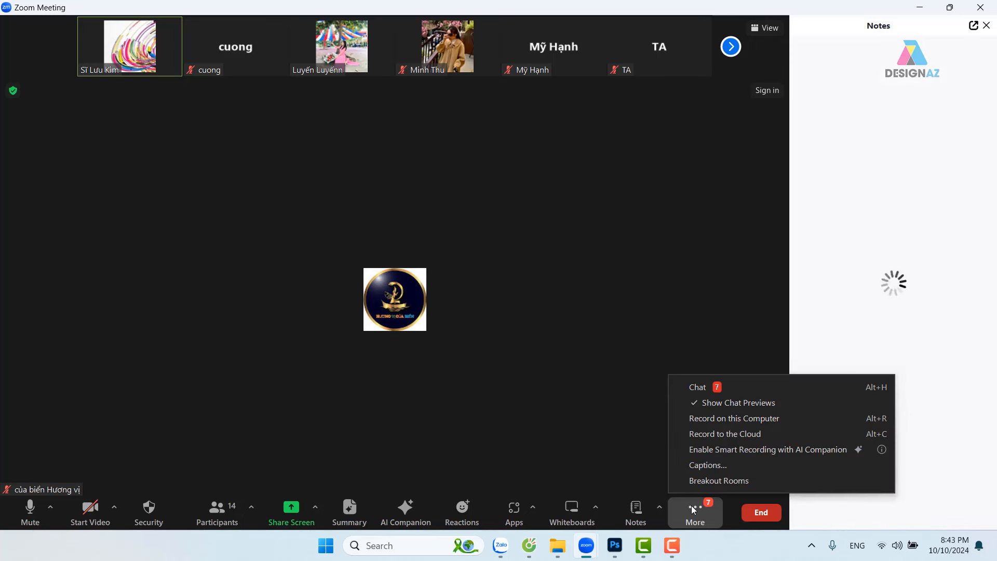
left_click(578, 448)
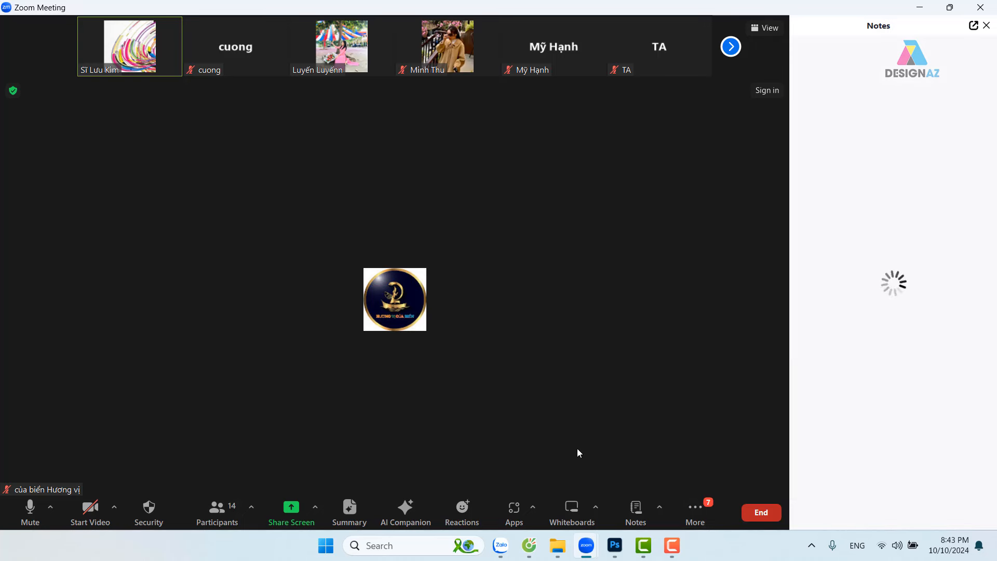
left_click(697, 509)
left_click(749, 386)
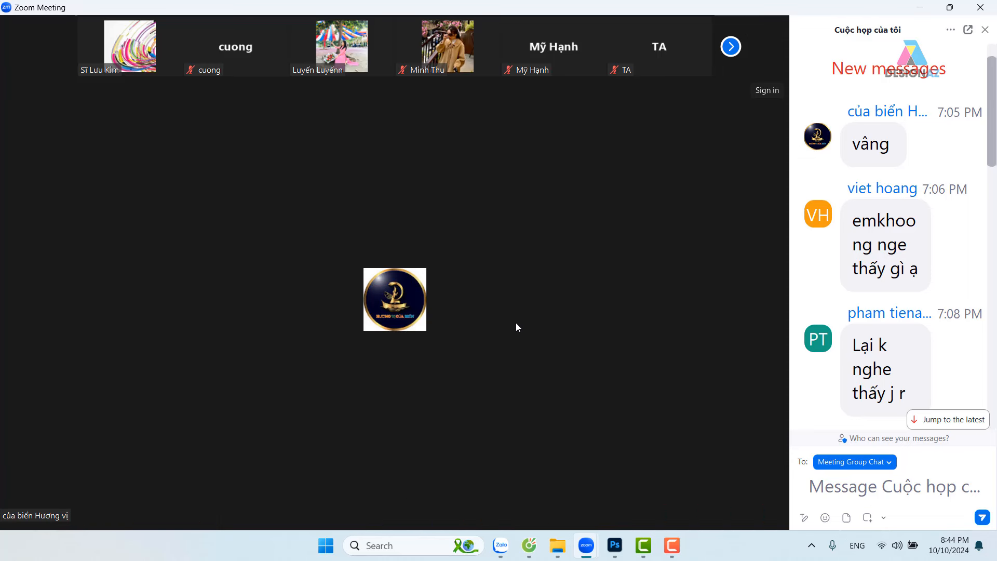
Read through the meeting chat messages to the most recent participant question, and return to the start of the chat
mouse_move(503, 387)
mouse_move(797, 251)
mouse_move(906, 330)
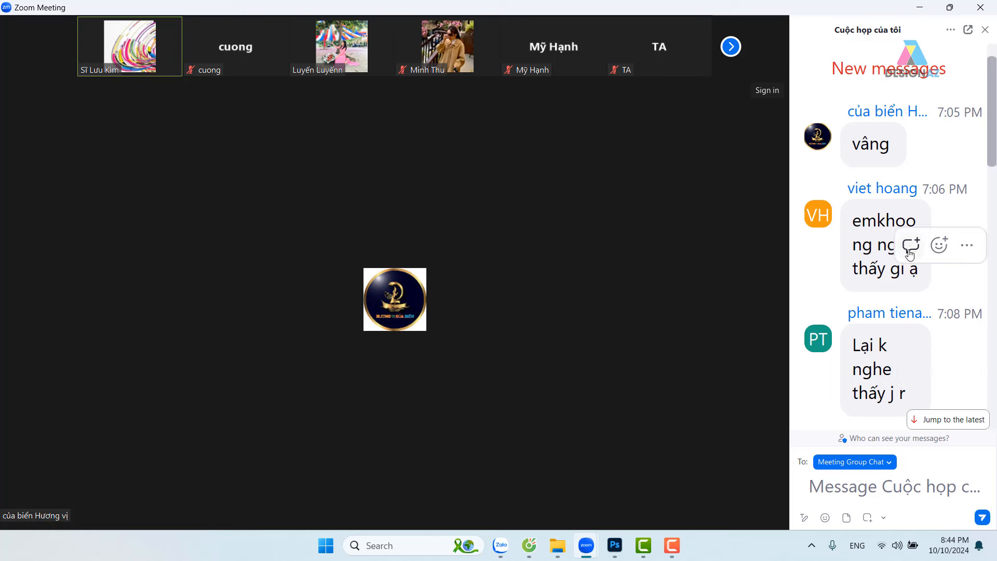
scroll(904, 231, "down", 5)
scroll(904, 230, "down", 2)
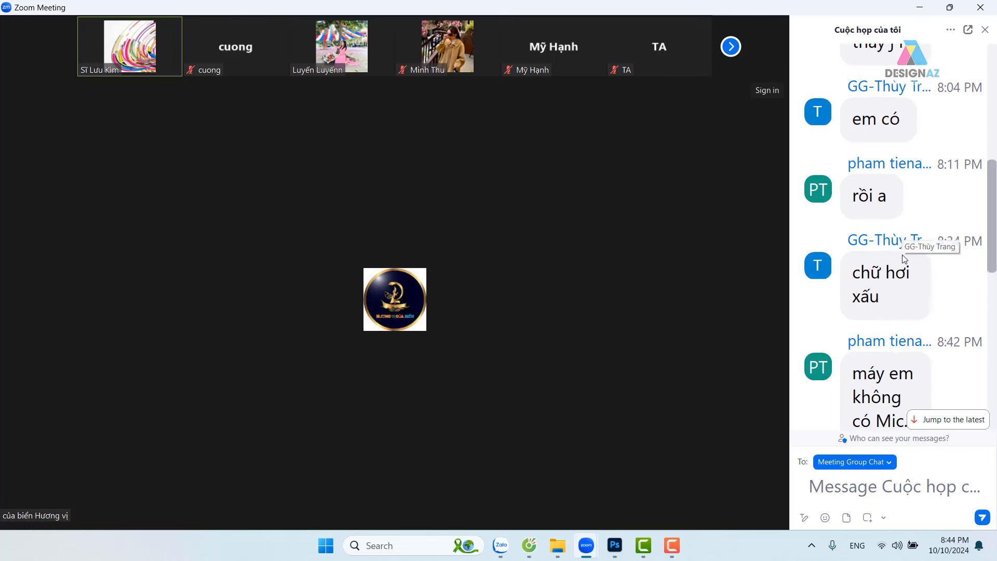
scroll(886, 340, "down", 2)
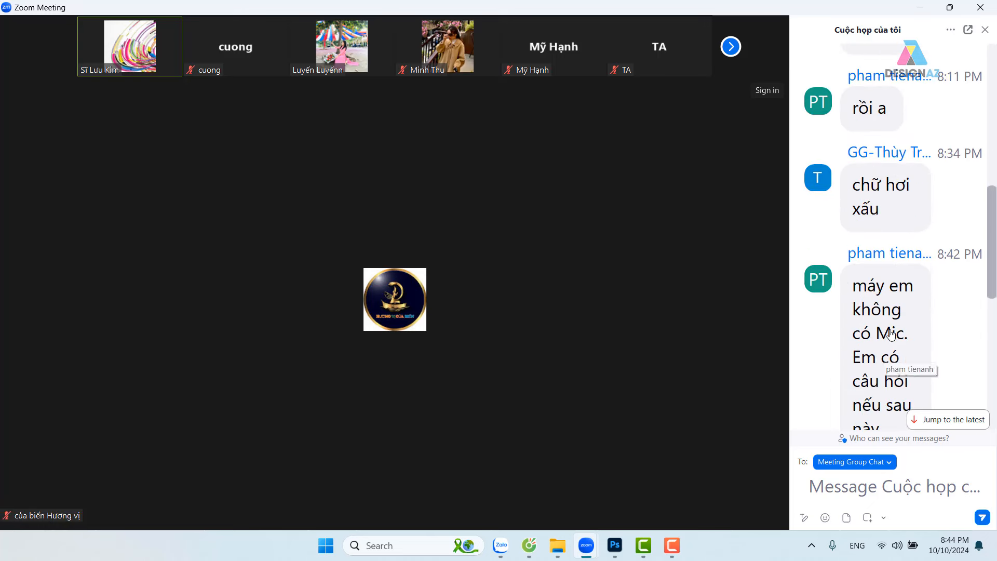
scroll(920, 308, "down", 2)
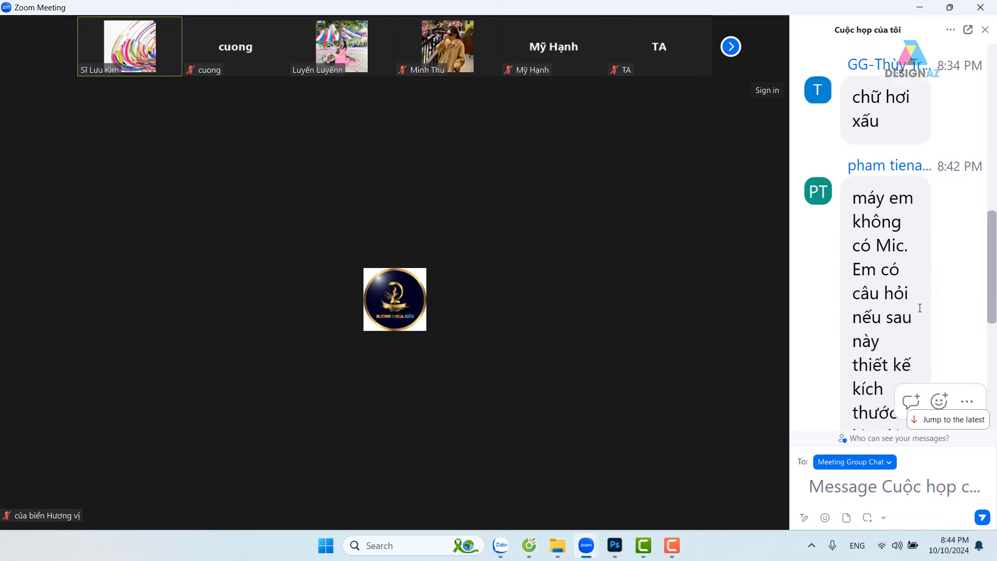
scroll(919, 308, "down", 2)
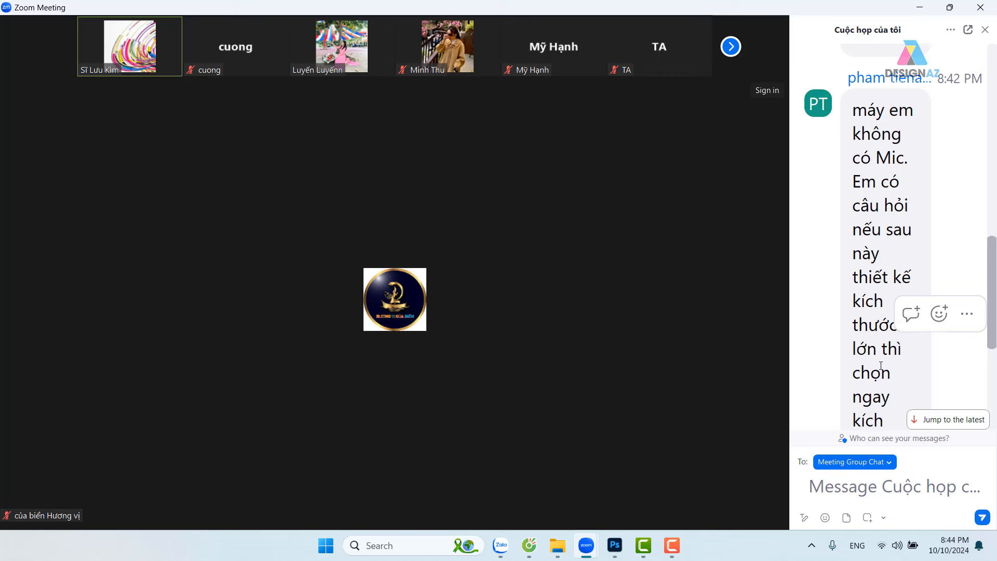
scroll(892, 352, "down", 2)
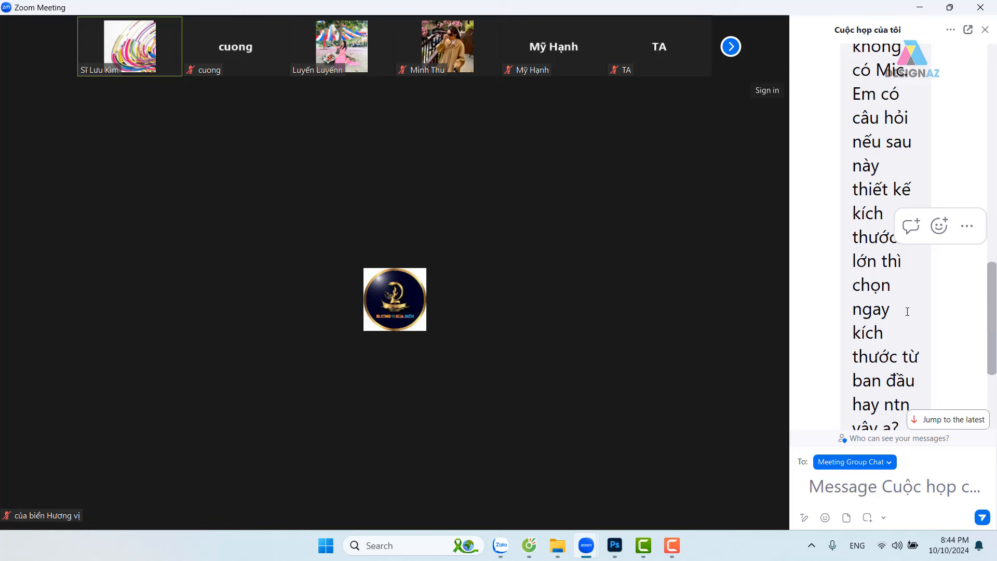
scroll(907, 312, "down", 2)
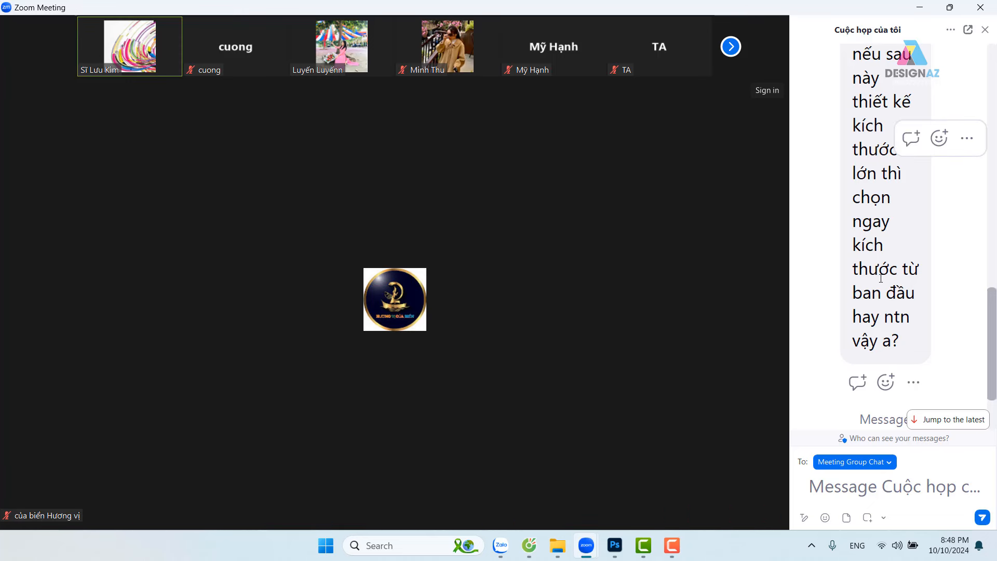
scroll(881, 280, "down", 2)
scroll(928, 358, "up", 5)
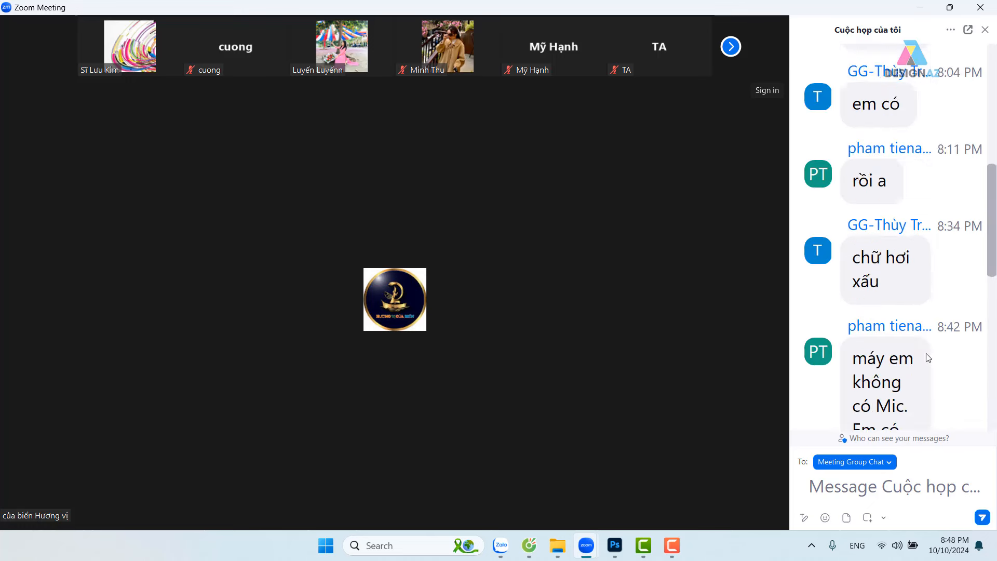
scroll(928, 357, "up", 5)
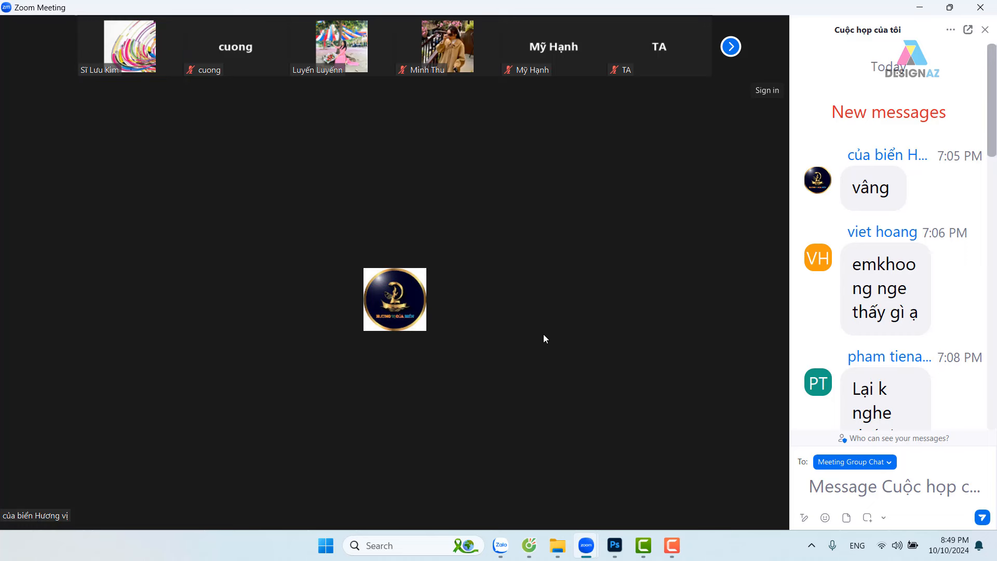
Show the meeting's participants list together with the group chat
mouse_move(554, 336)
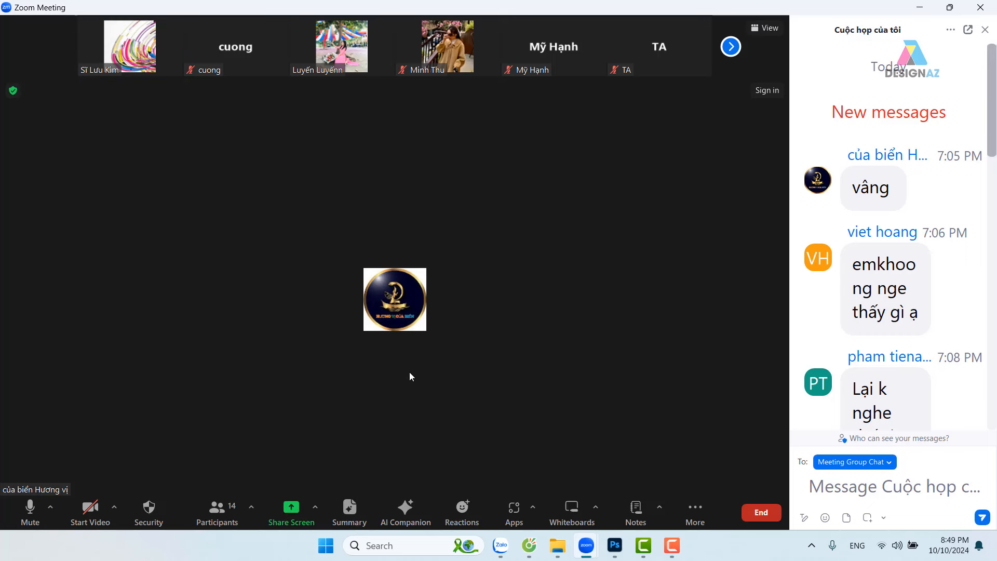
left_click(226, 516)
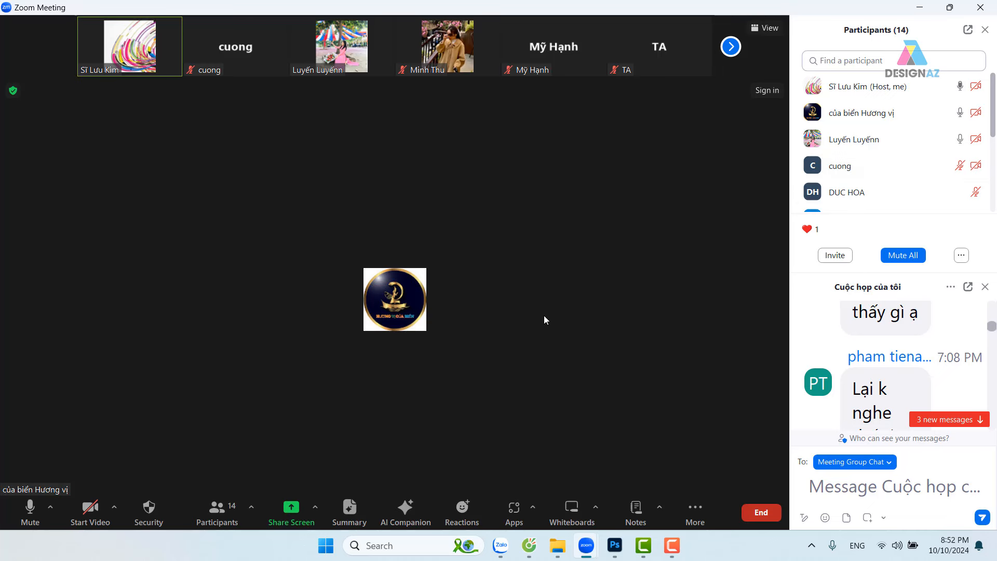
left_click(673, 543)
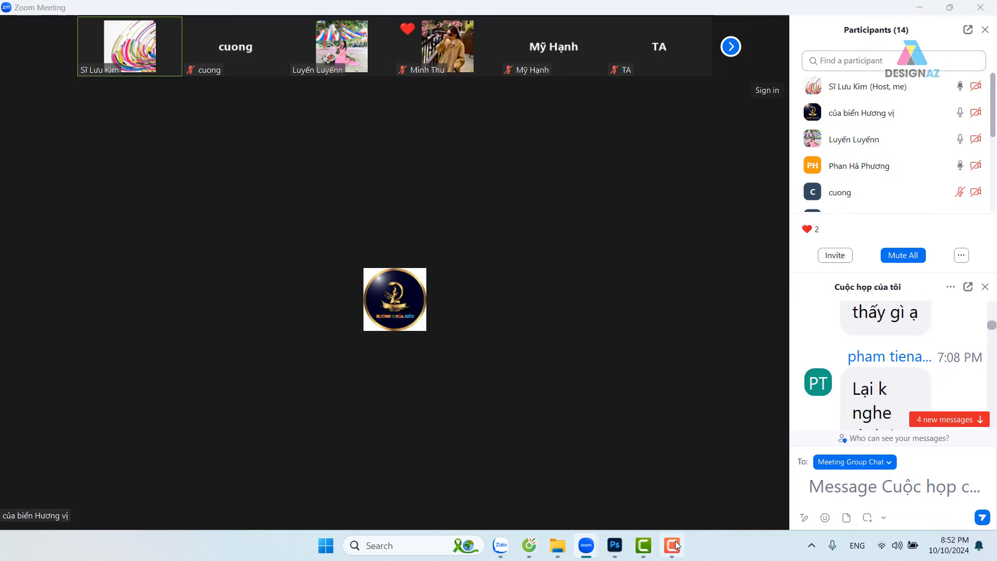